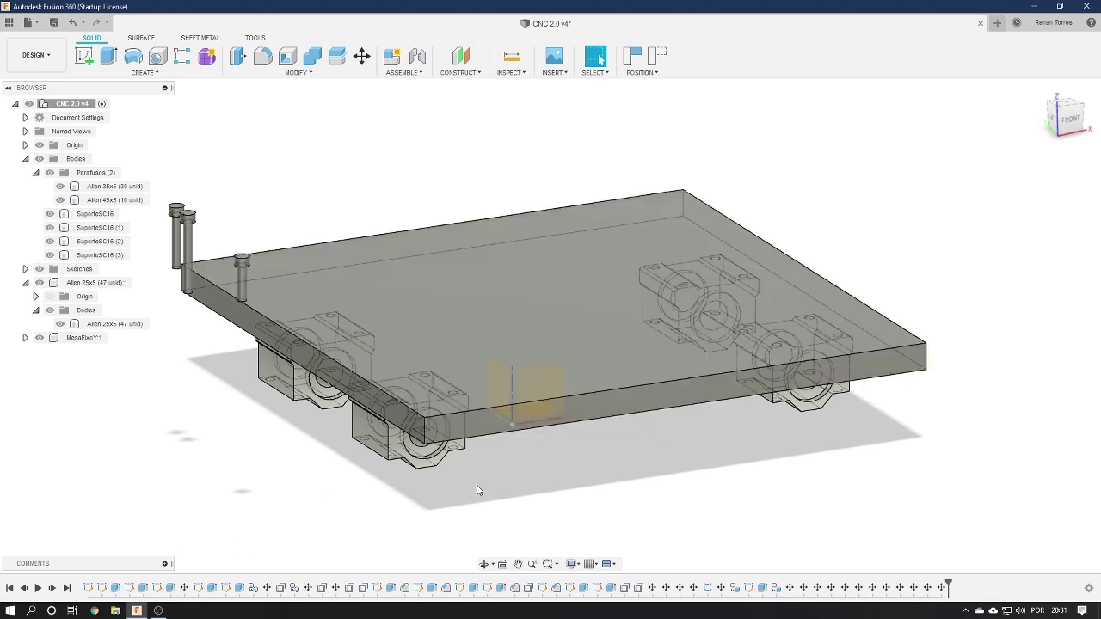
Toggle the MesaEixoY:1 plate's visibility and orbit to view it from above and low front
{"action": "left_click", "coordinate": [41, 342]}
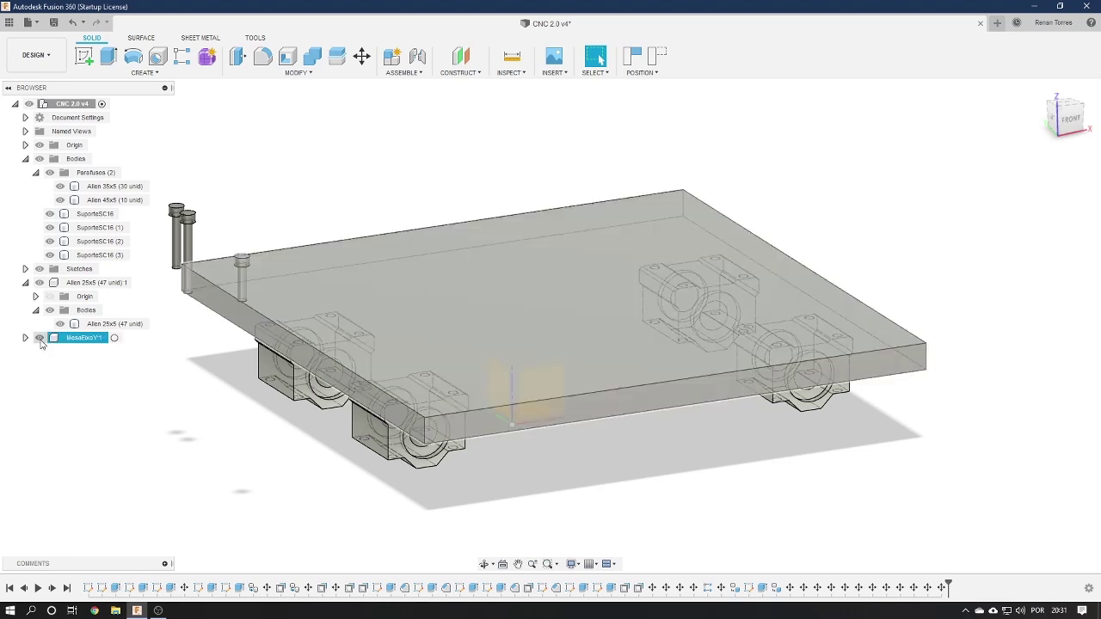
{"action": "left_click", "coordinate": [39, 339]}
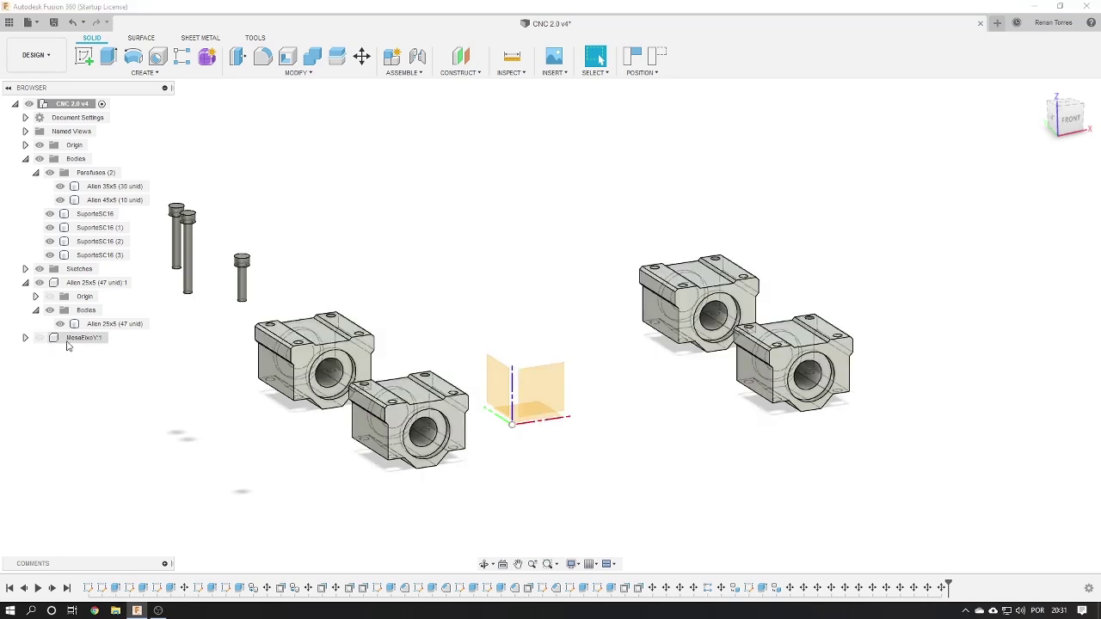
{"action": "left_click", "coordinate": [40, 337]}
{"action": "mouse_move", "coordinate": [588, 301]}
{"action": "middle_mouse_down", "text": "shift"}
{"action": "mouse_move", "coordinate": [576, 323]}
{"action": "mouse_move", "coordinate": [626, 182]}
{"action": "middle_mouse_up", "text": "shift"}
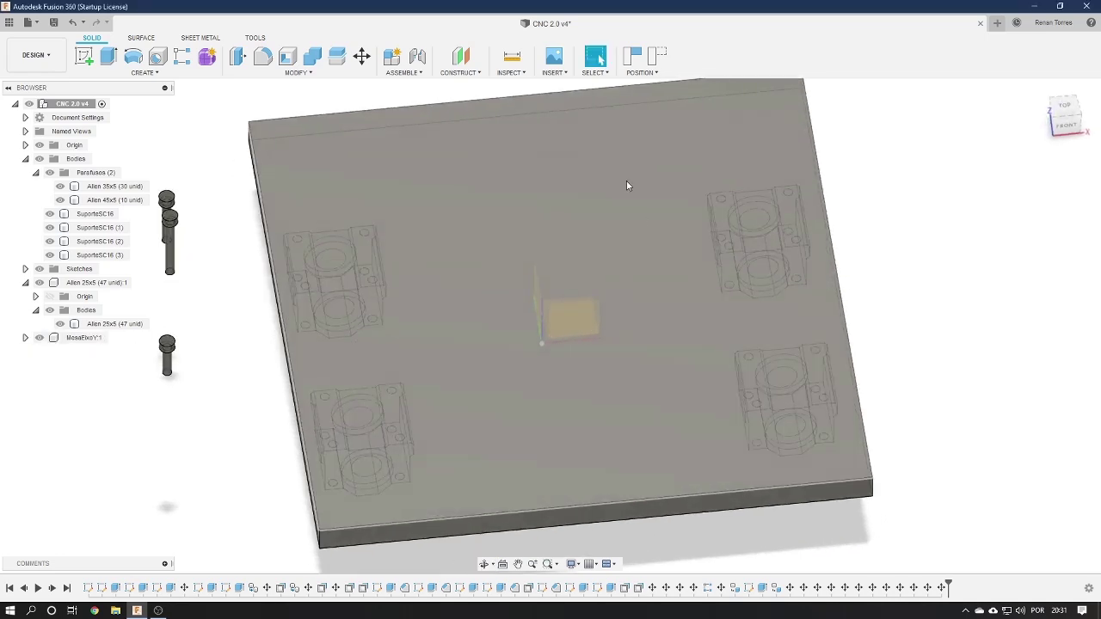
{"action": "scroll", "coordinate": [373, 374], "scroll_direction": "down", "scroll_amount": 3}
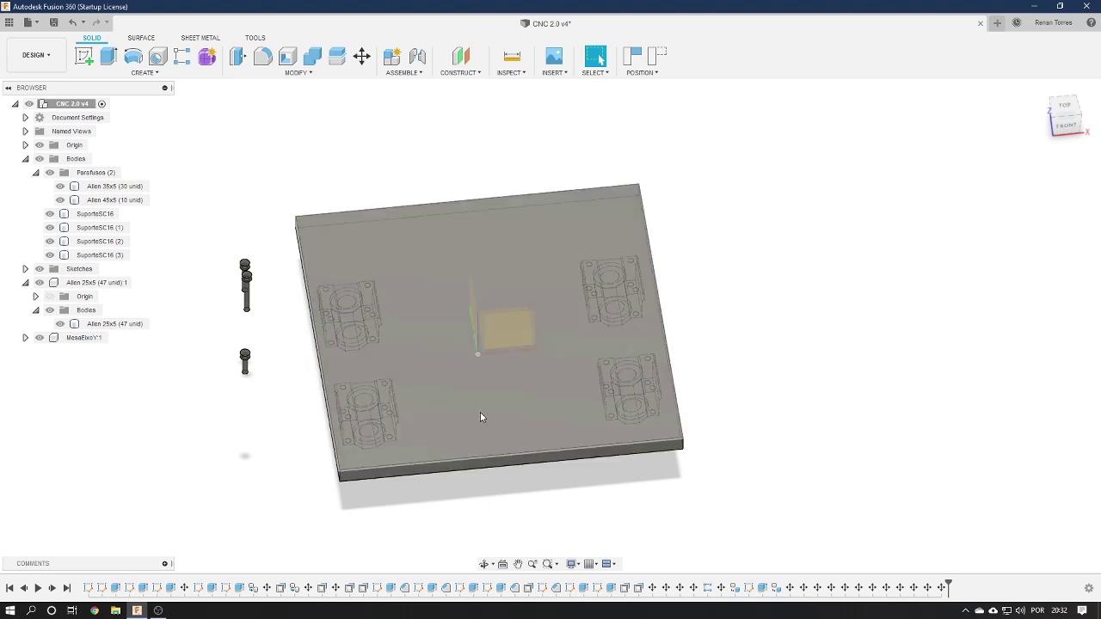
{"action": "scroll", "coordinate": [480, 417], "scroll_direction": "up", "scroll_amount": 3}
{"action": "scroll", "coordinate": [642, 388], "scroll_direction": "down", "scroll_amount": 2}
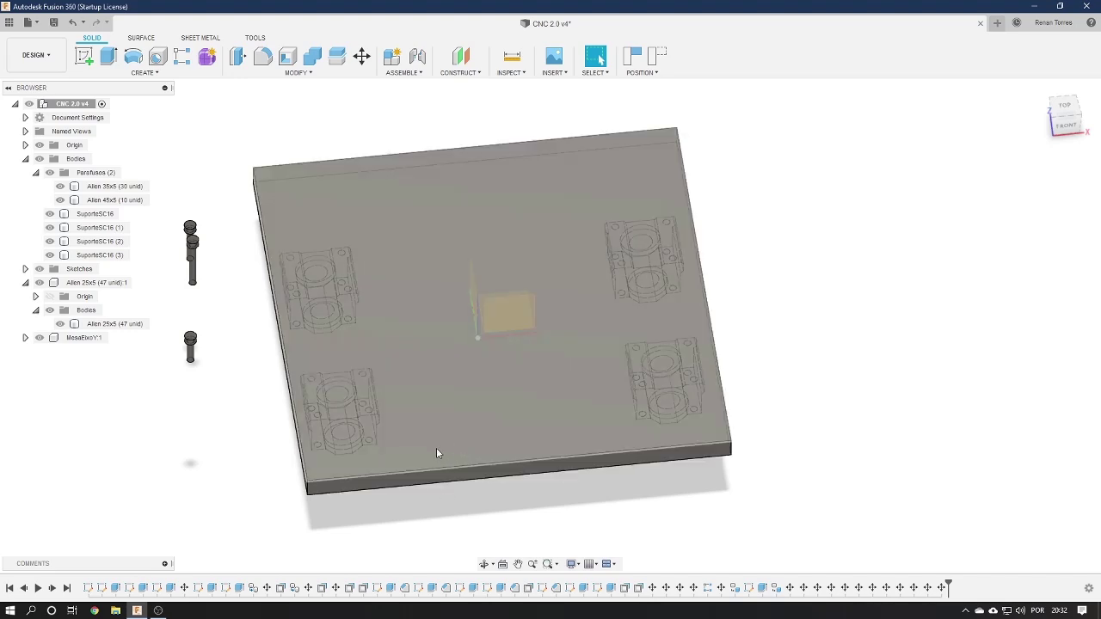
{"action": "mouse_move", "coordinate": [404, 432]}
{"action": "middle_mouse_down", "text": "shift"}
{"action": "mouse_move", "coordinate": [495, 314]}
{"action": "mouse_move", "coordinate": [491, 327]}
{"action": "middle_mouse_up", "text": "shift"}
{"action": "scroll", "coordinate": [401, 361], "scroll_direction": "up", "scroll_amount": 5}
{"action": "scroll", "coordinate": [396, 310], "scroll_direction": "up", "scroll_amount": 5}
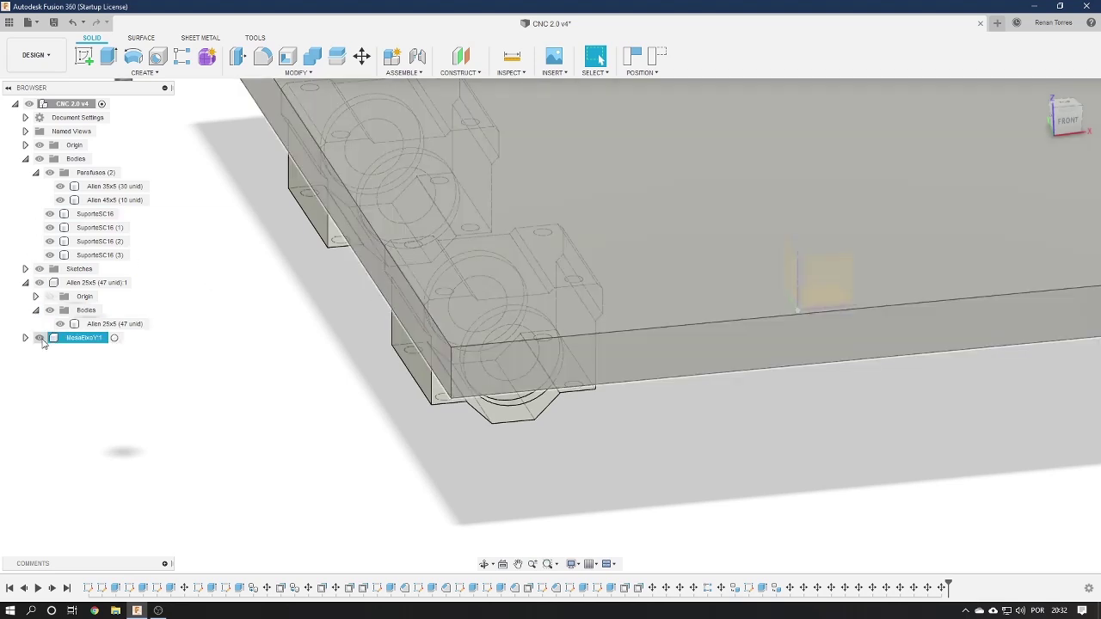
Hide the MesaEixoY:1 plate, zoom onto the SuporteSC16 blocks, and open the MODIFY menu
{"action": "left_click", "coordinate": [41, 338]}
{"action": "scroll", "coordinate": [410, 184], "scroll_direction": "up", "scroll_amount": 3}
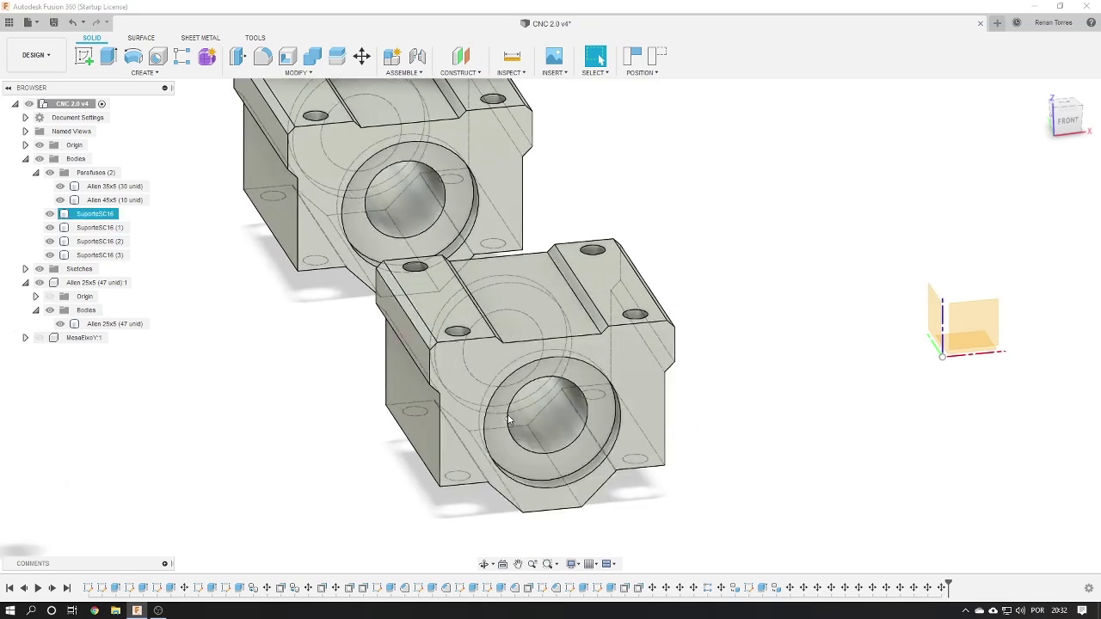
{"action": "middle_click_drag", "start_coordinate": [509, 420], "coordinate": [470, 381], "text": "shift"}
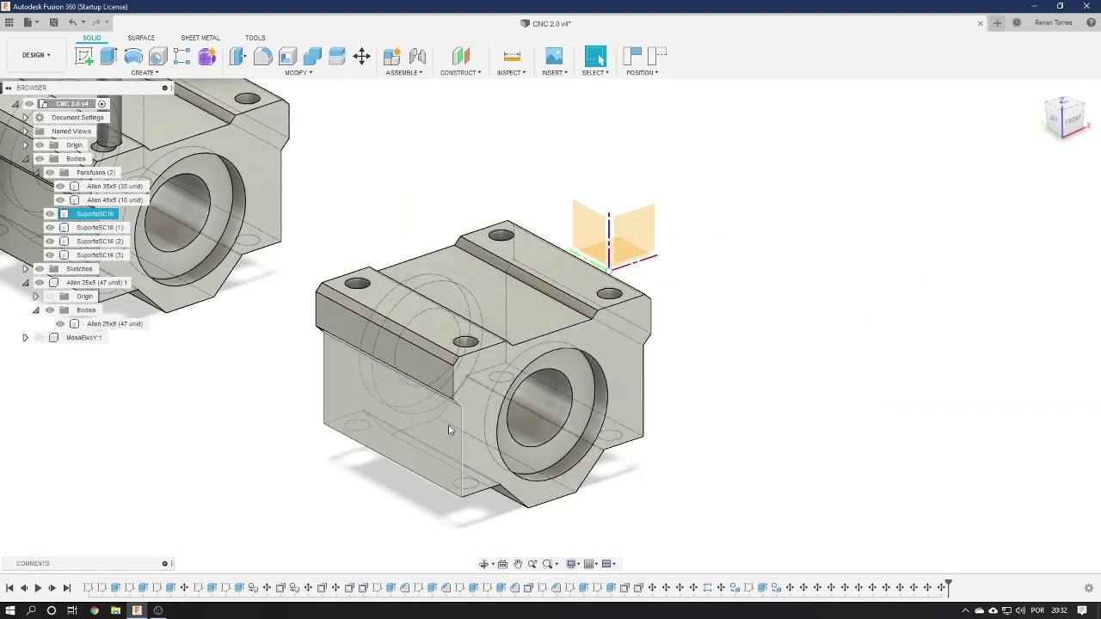
{"action": "scroll", "coordinate": [509, 511], "scroll_direction": "up", "scroll_amount": 2}
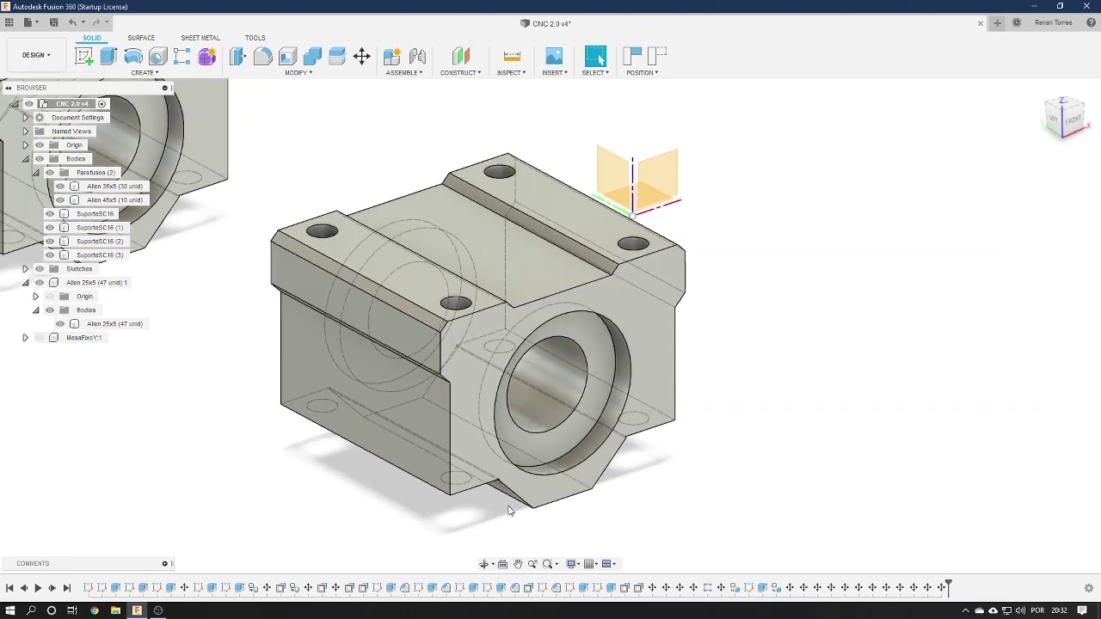
{"action": "scroll", "coordinate": [509, 511], "scroll_direction": "up", "scroll_amount": 1}
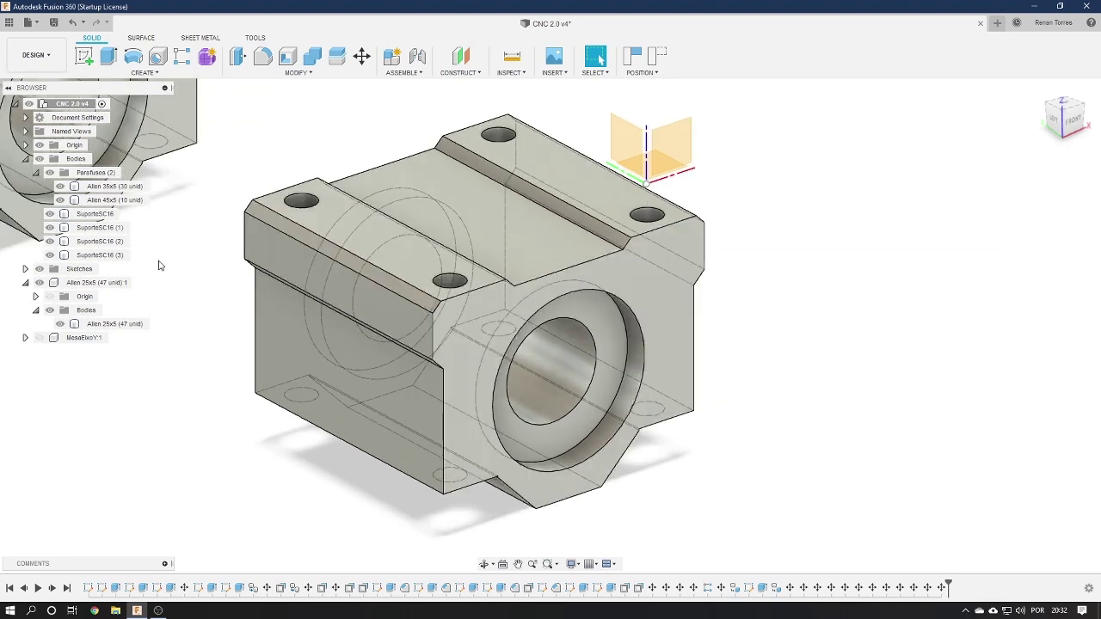
{"action": "left_click", "coordinate": [296, 73]}
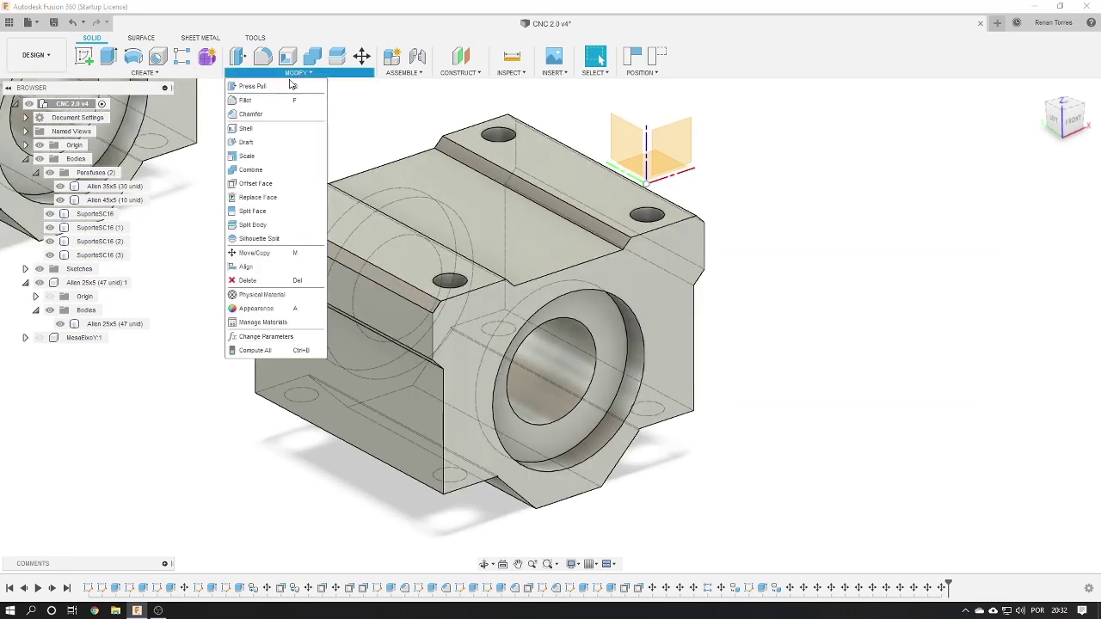
{"action": "left_click", "coordinate": [249, 114]}
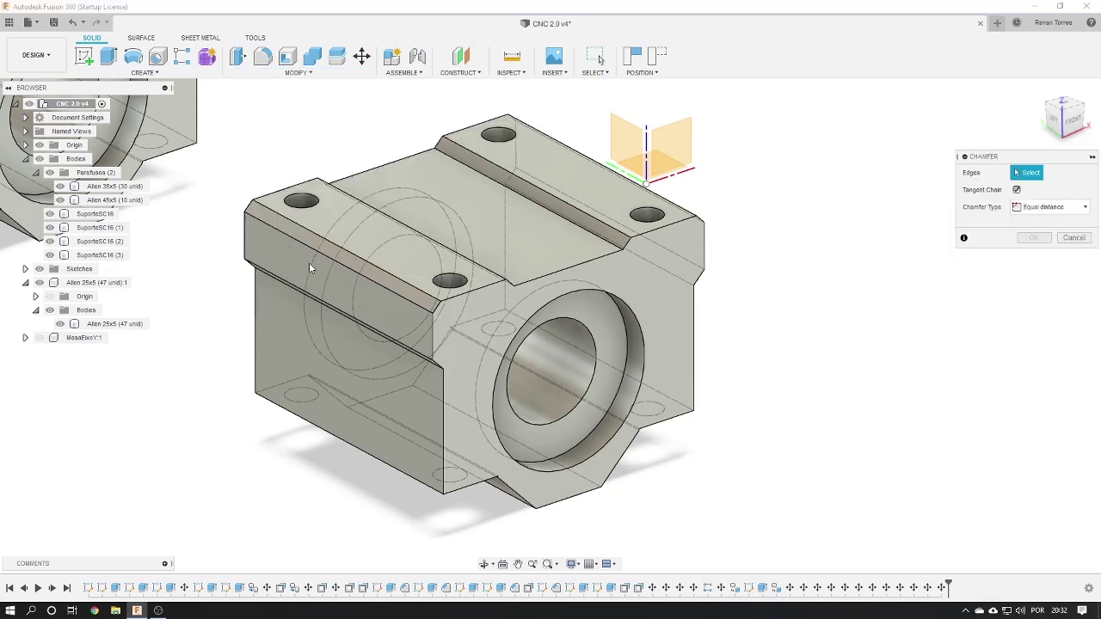
{"action": "left_click", "coordinate": [404, 285]}
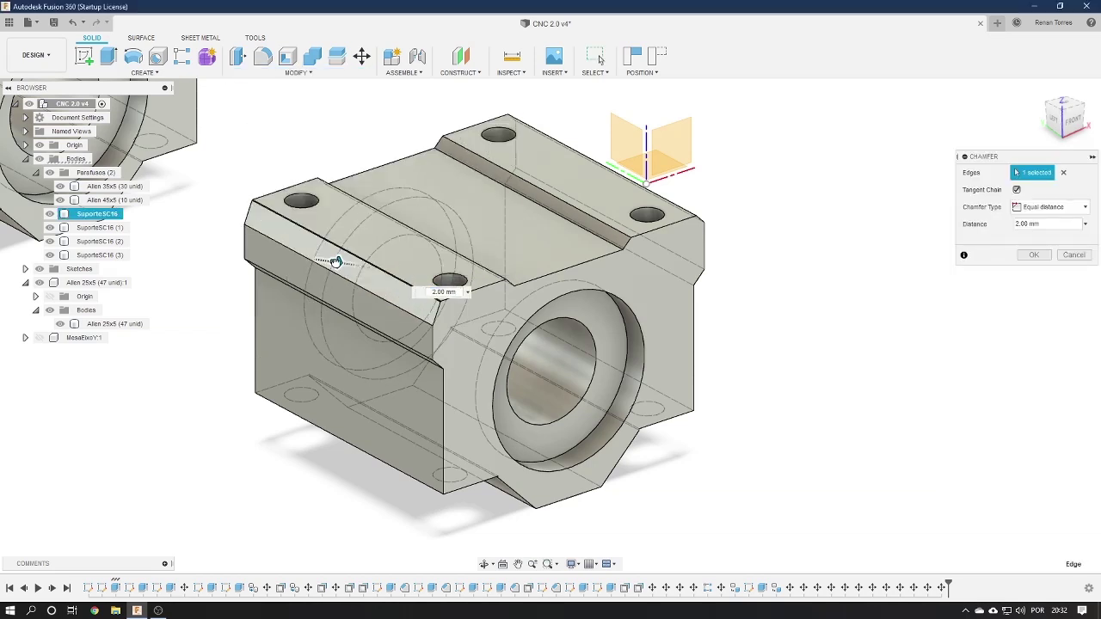
{"action": "left_click_drag", "start_coordinate": [335, 261], "coordinate": [334, 262]}
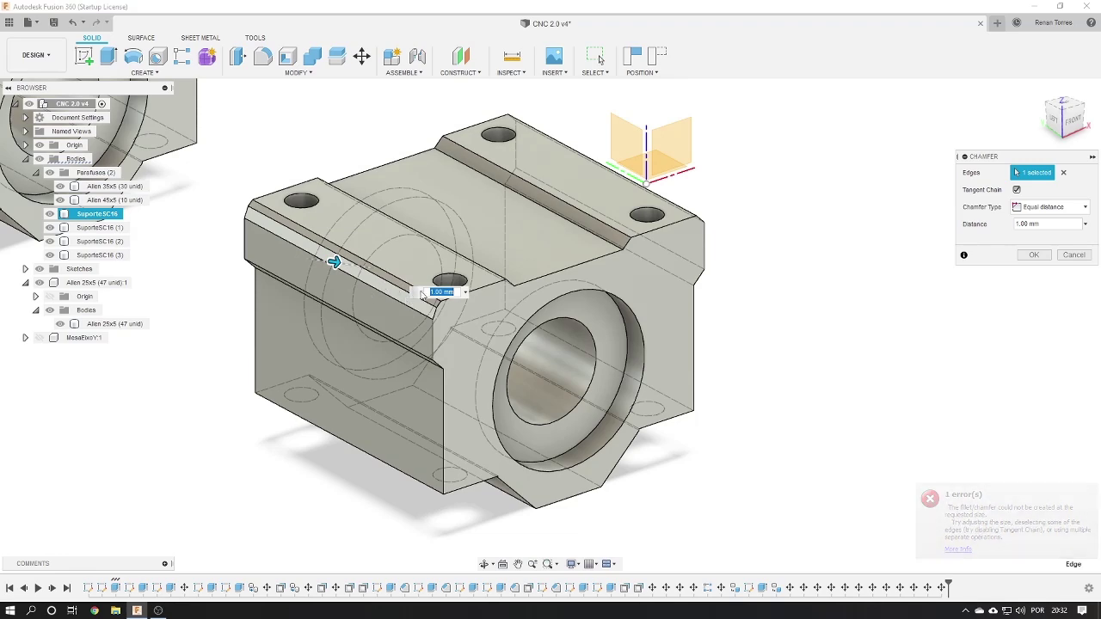
{"action": "left_click", "coordinate": [1073, 256]}
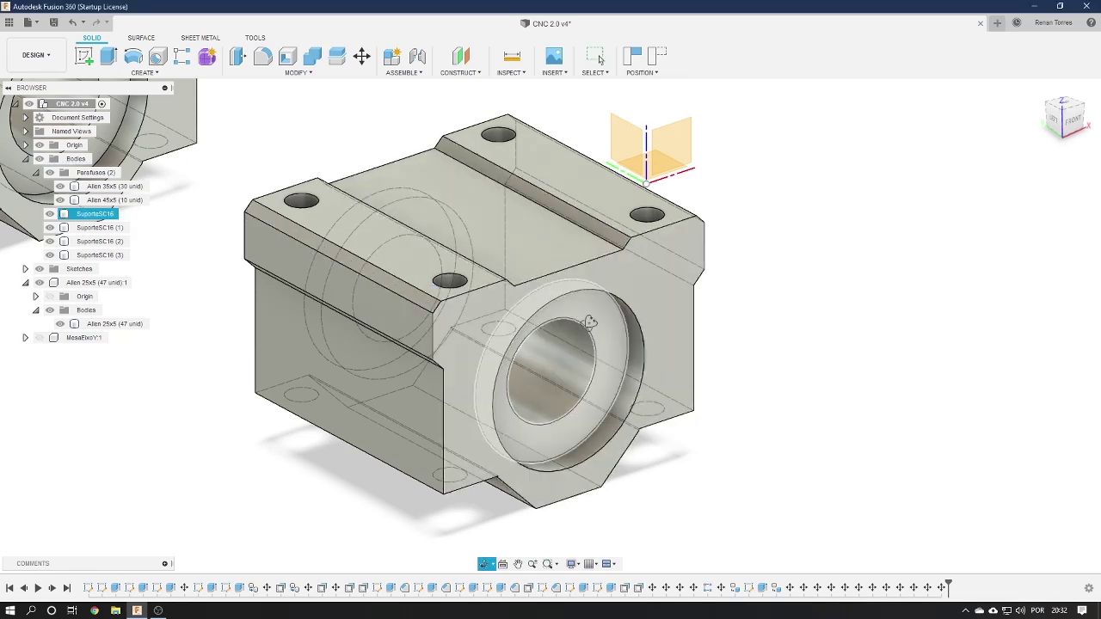
{"action": "middle_click_drag", "start_coordinate": [590, 323], "coordinate": [490, 186], "text": "shift"}
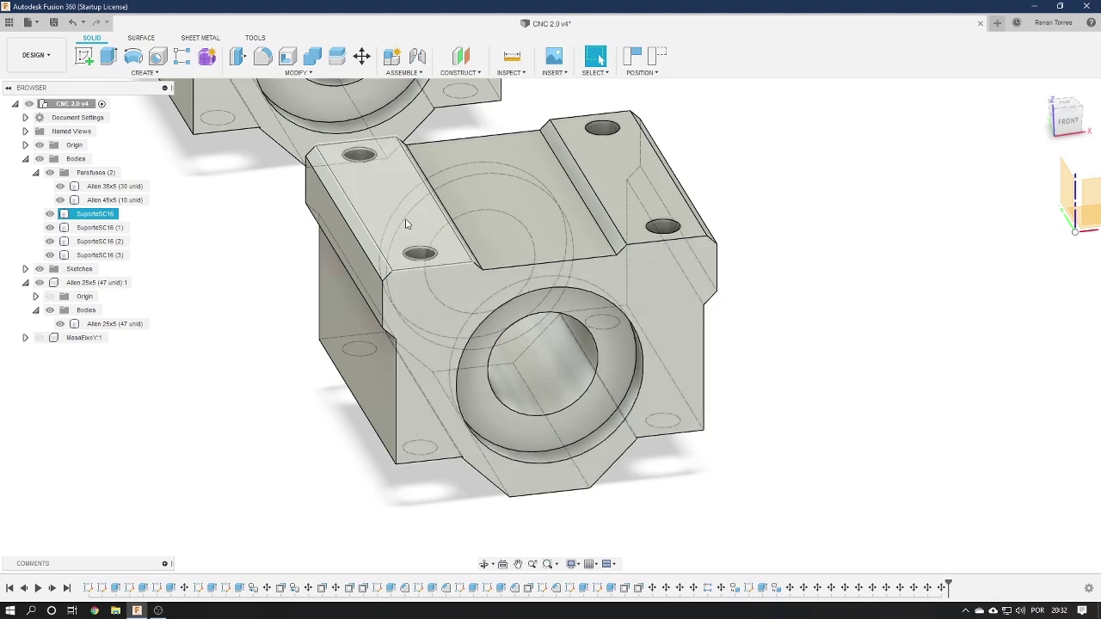
{"action": "scroll", "coordinate": [584, 372], "scroll_direction": "down", "scroll_amount": 3}
{"action": "scroll", "coordinate": [584, 371], "scroll_direction": "down", "scroll_amount": 2}
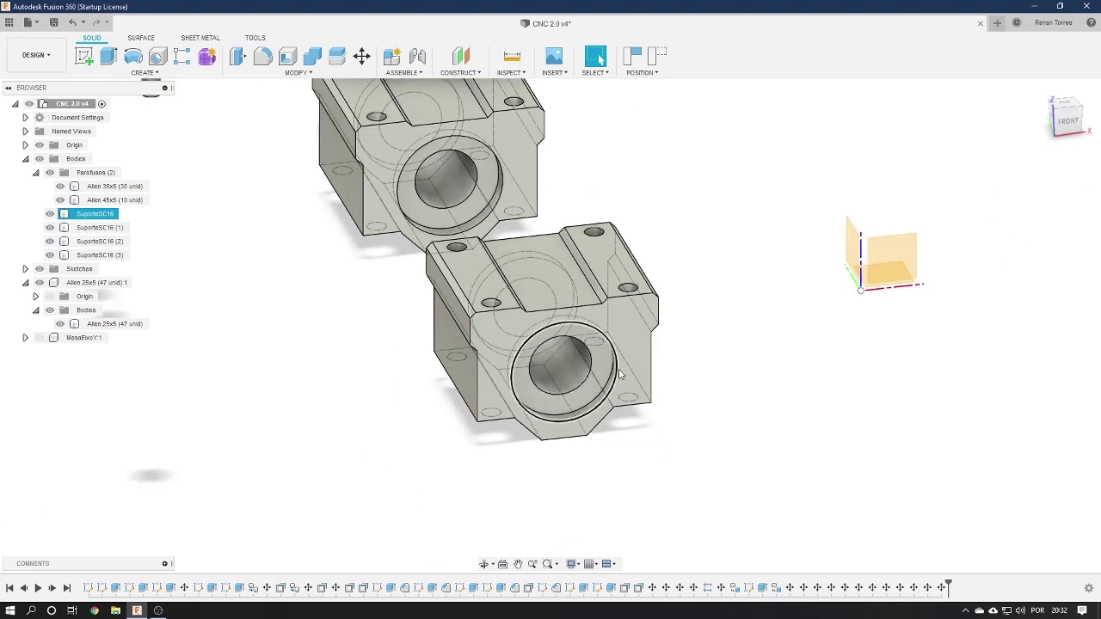
{"action": "scroll", "coordinate": [619, 378], "scroll_direction": "down", "scroll_amount": 2}
{"action": "left_click", "coordinate": [669, 386]}
{"action": "scroll", "coordinate": [710, 336], "scroll_direction": "down", "scroll_amount": 2}
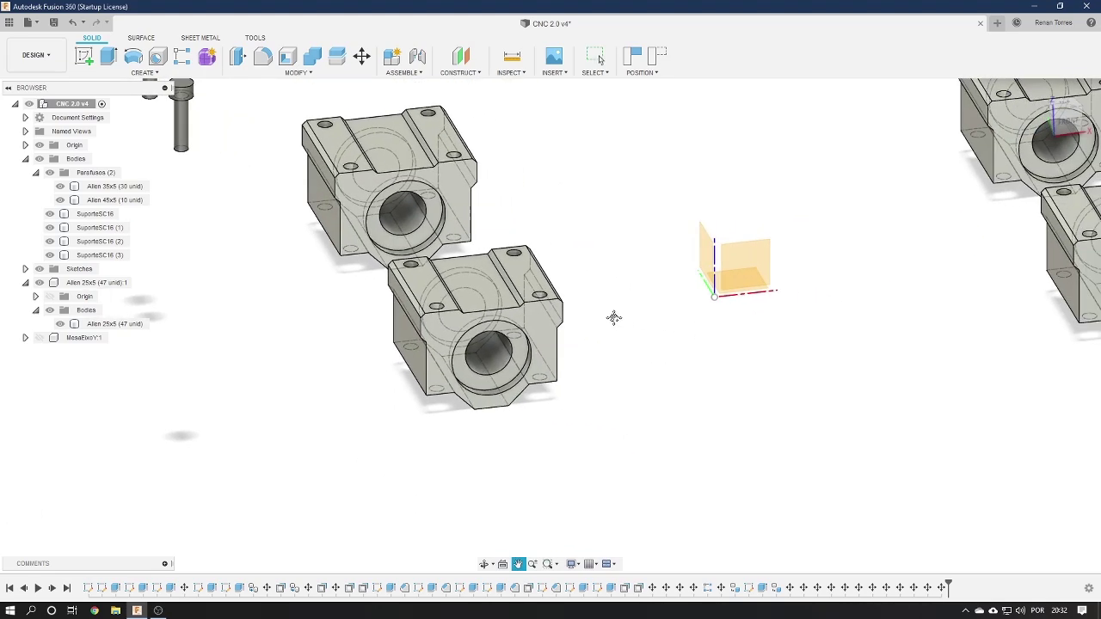
{"action": "scroll", "coordinate": [612, 318], "scroll_direction": "down", "scroll_amount": 2}
{"action": "scroll", "coordinate": [555, 345], "scroll_direction": "down", "scroll_amount": 1}
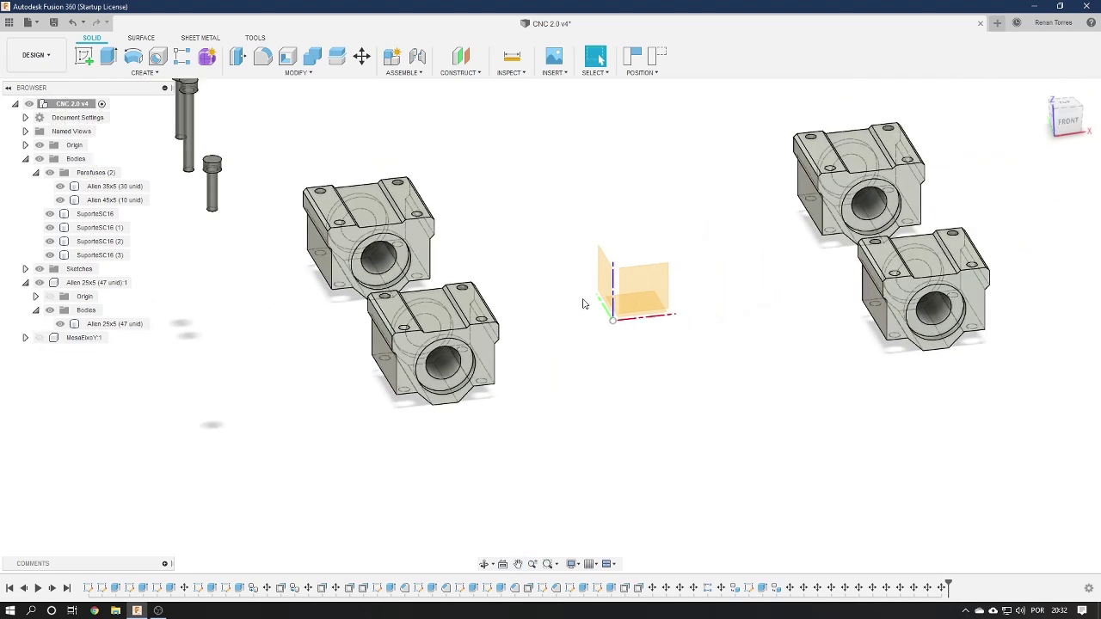
{"action": "scroll", "coordinate": [405, 222], "scroll_direction": "up", "scroll_amount": 3}
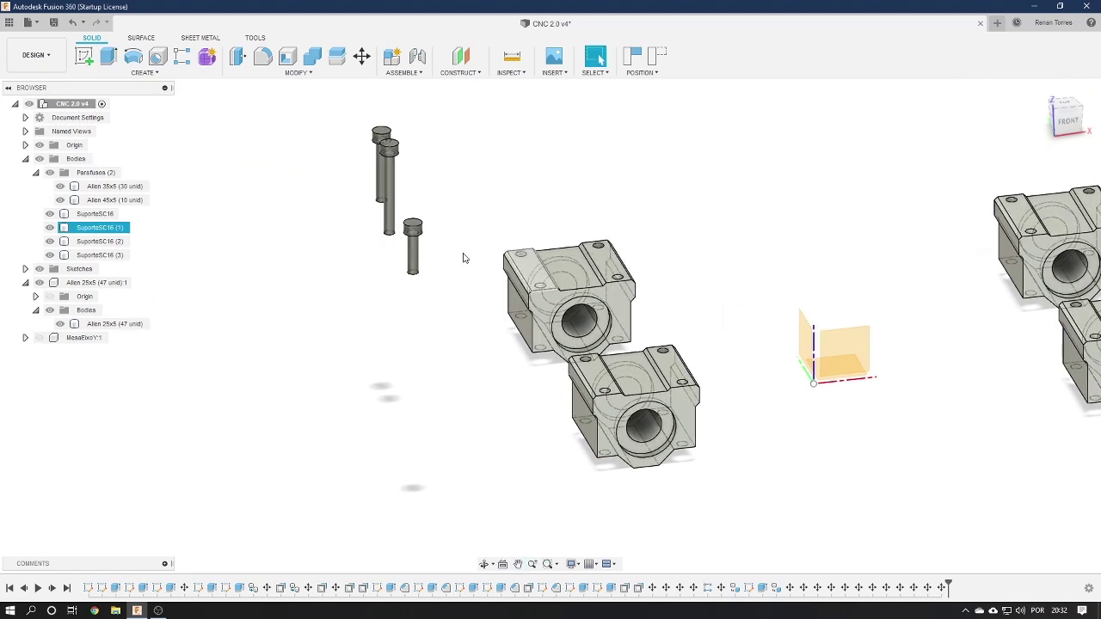
{"action": "scroll", "coordinate": [387, 232], "scroll_direction": "up", "scroll_amount": 2}
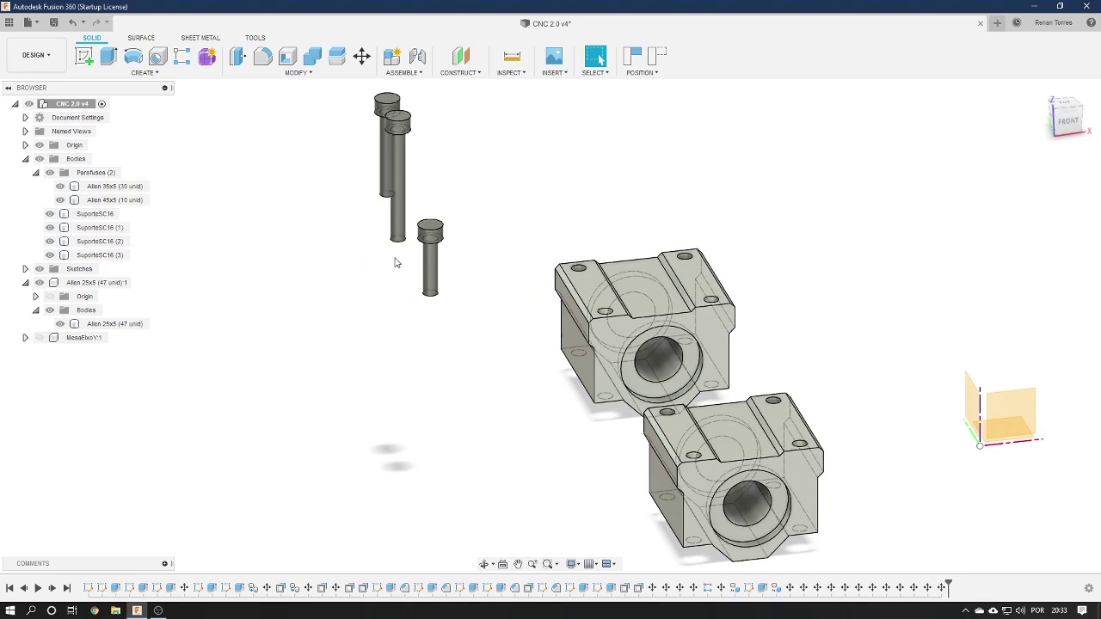
{"action": "middle_click_drag", "start_coordinate": [404, 269], "coordinate": [416, 251], "text": "shift"}
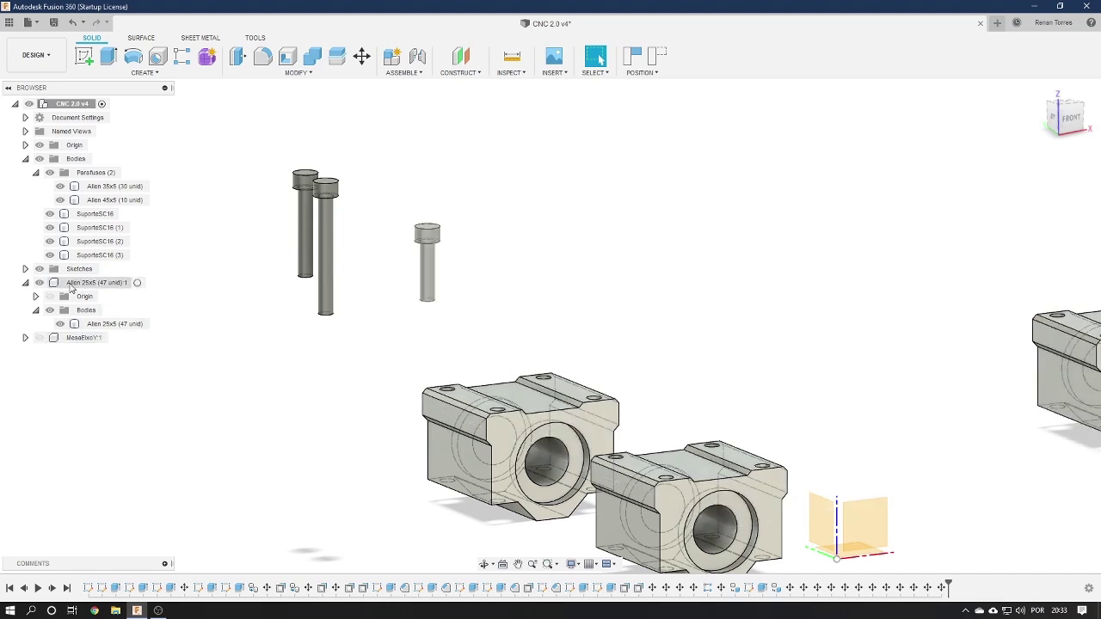
Select the Allen 25x5 (47 unid):1 screw component in the Browser and start Move/Copy on it
{"action": "left_click", "coordinate": [129, 283]}
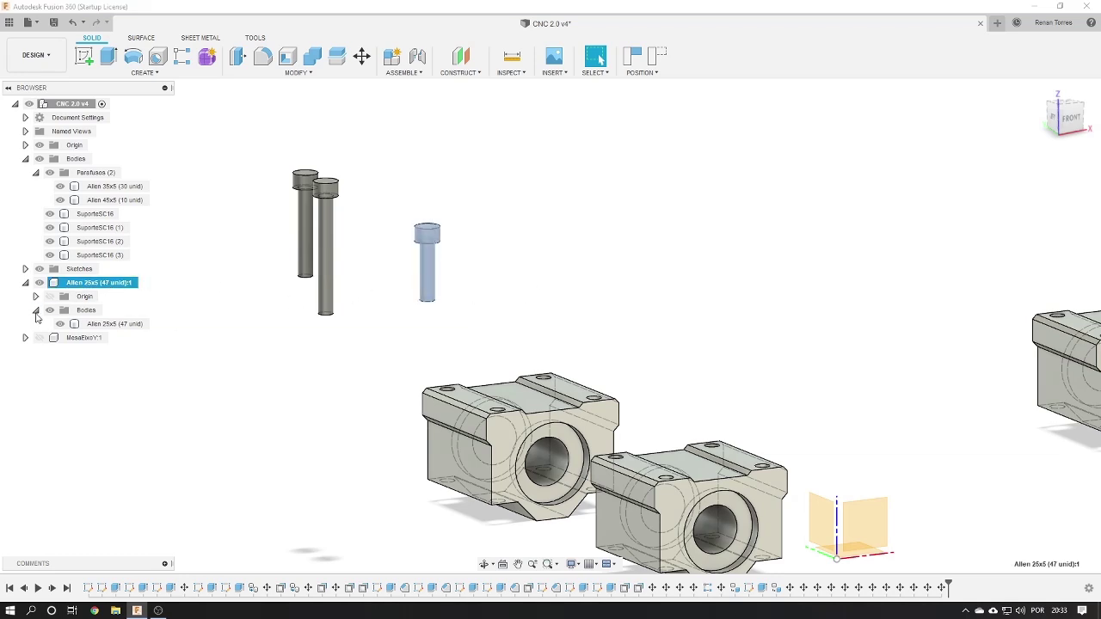
{"action": "left_click", "coordinate": [36, 310]}
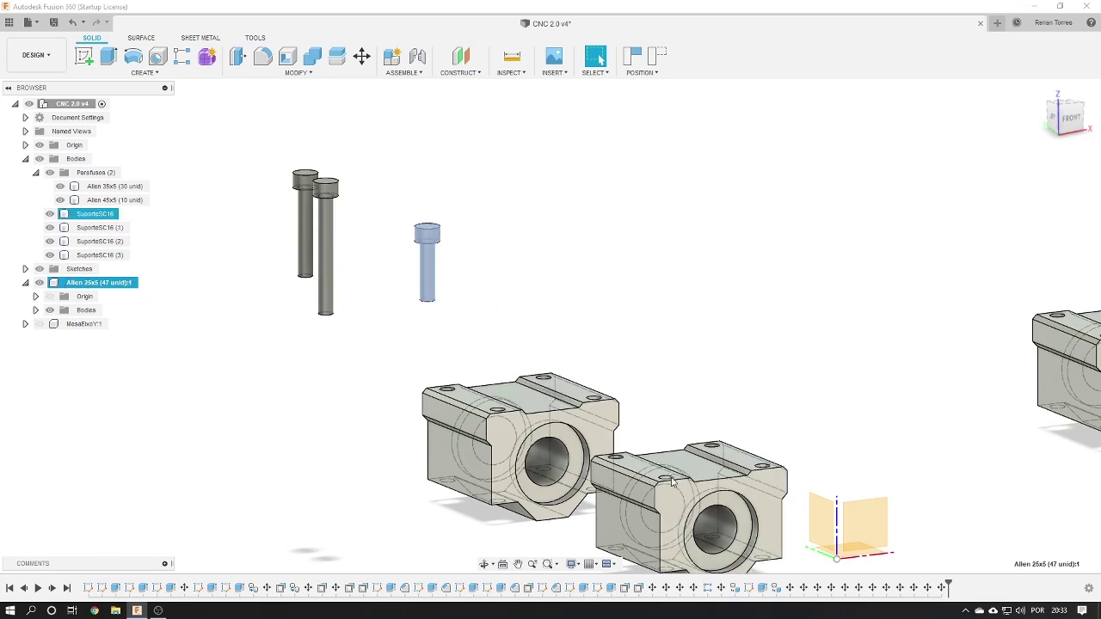
{"action": "middle_click_drag", "start_coordinate": [708, 399], "coordinate": [598, 312]}
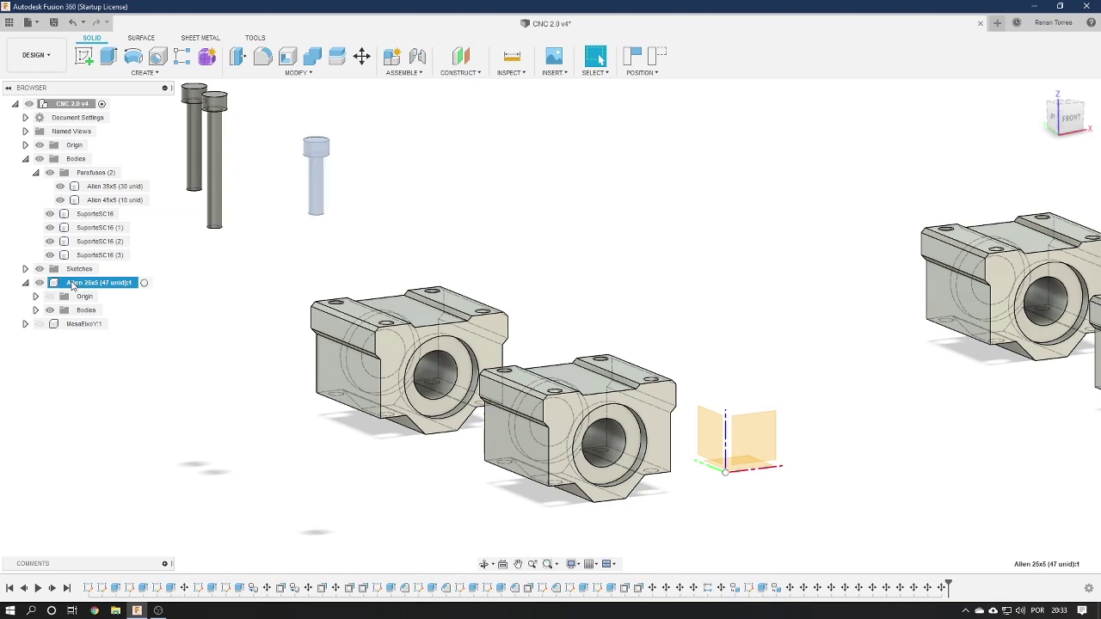
{"action": "key", "text": "Escape"}
{"action": "left_click", "coordinate": [82, 284]}
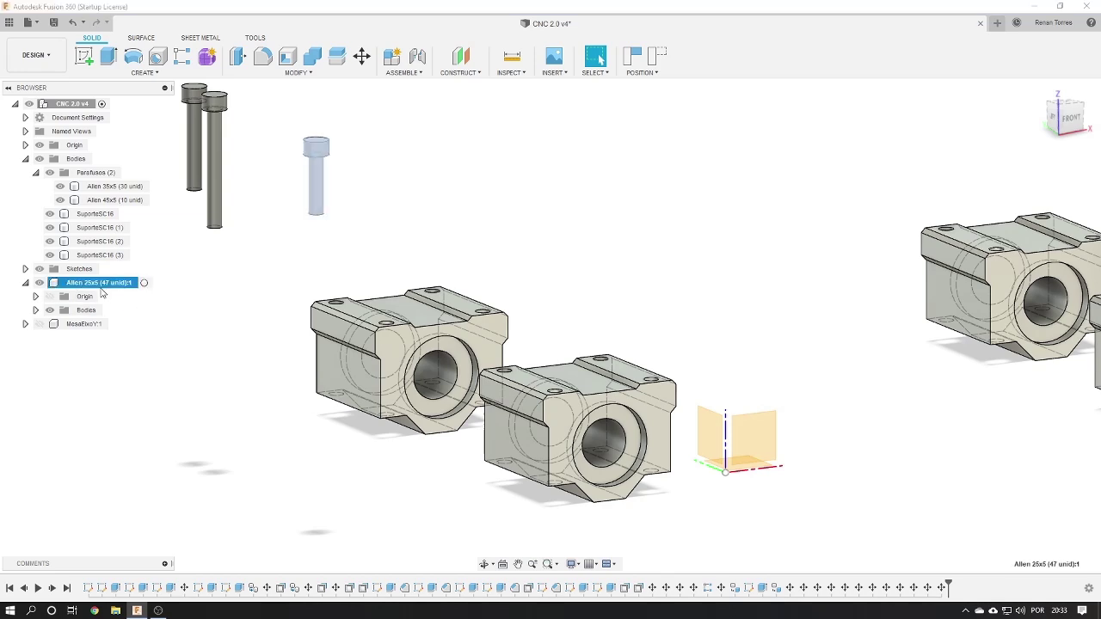
{"action": "left_click", "coordinate": [359, 58]}
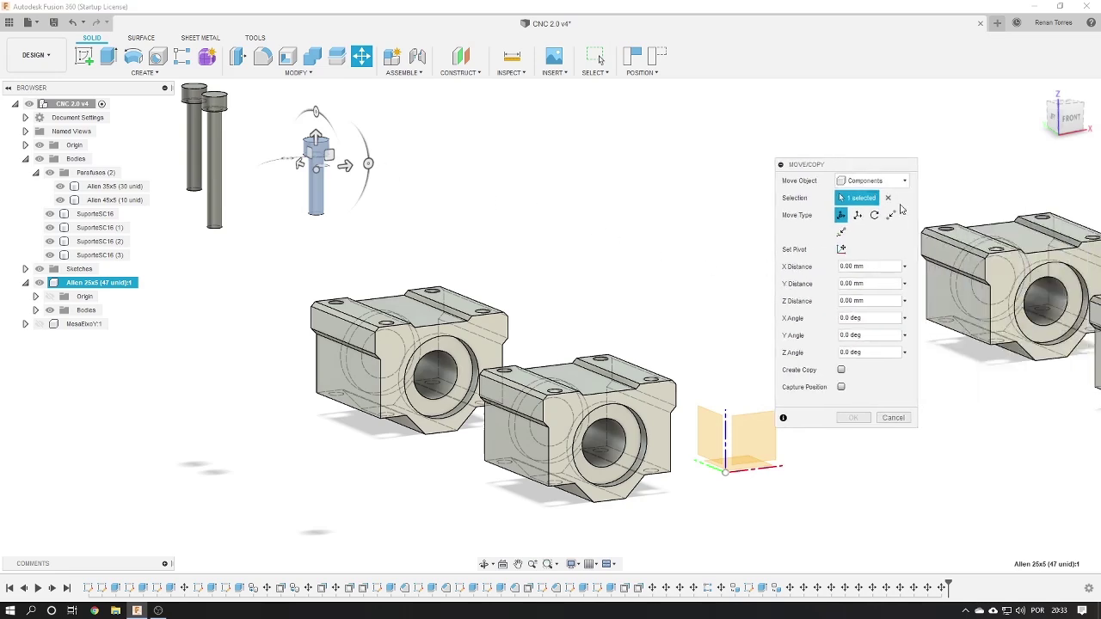
Switch Move/Copy to Point to Point and pick the screw's bottom face as origin
{"action": "left_click", "coordinate": [893, 216]}
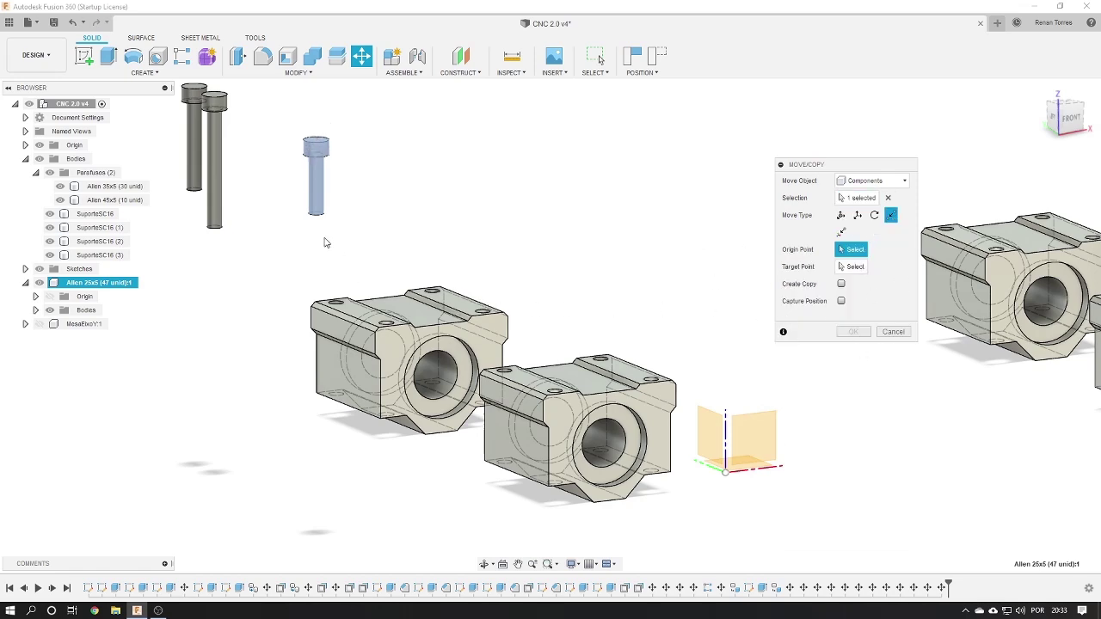
{"action": "scroll", "coordinate": [315, 218], "scroll_direction": "up", "scroll_amount": 3}
{"action": "scroll", "coordinate": [313, 201], "scroll_direction": "up", "scroll_amount": 3}
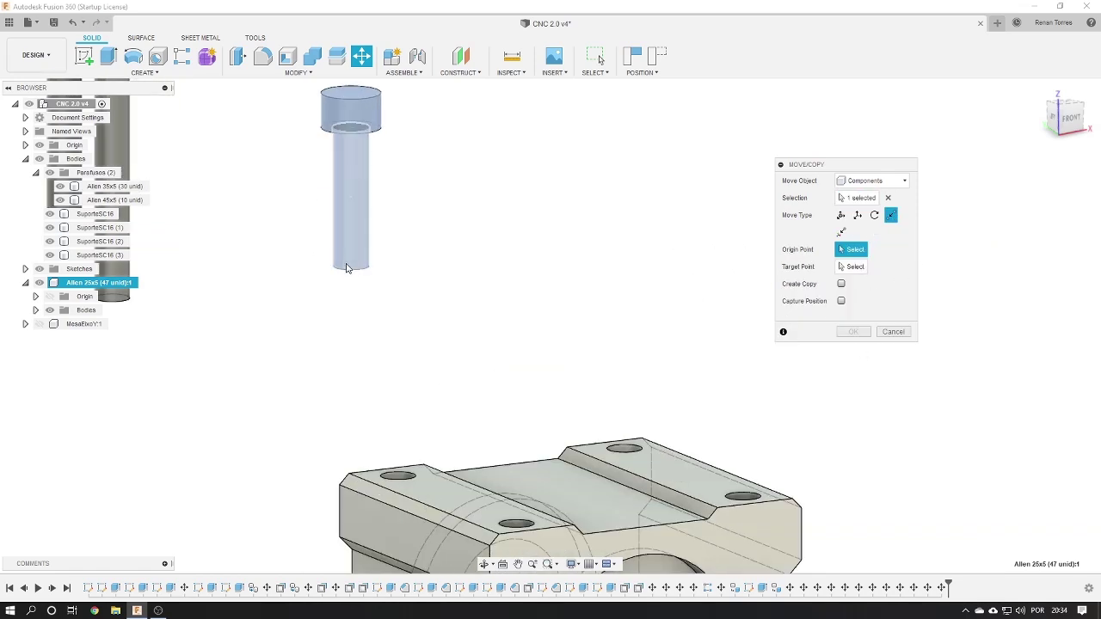
{"action": "scroll", "coordinate": [319, 308], "scroll_direction": "up", "scroll_amount": 1}
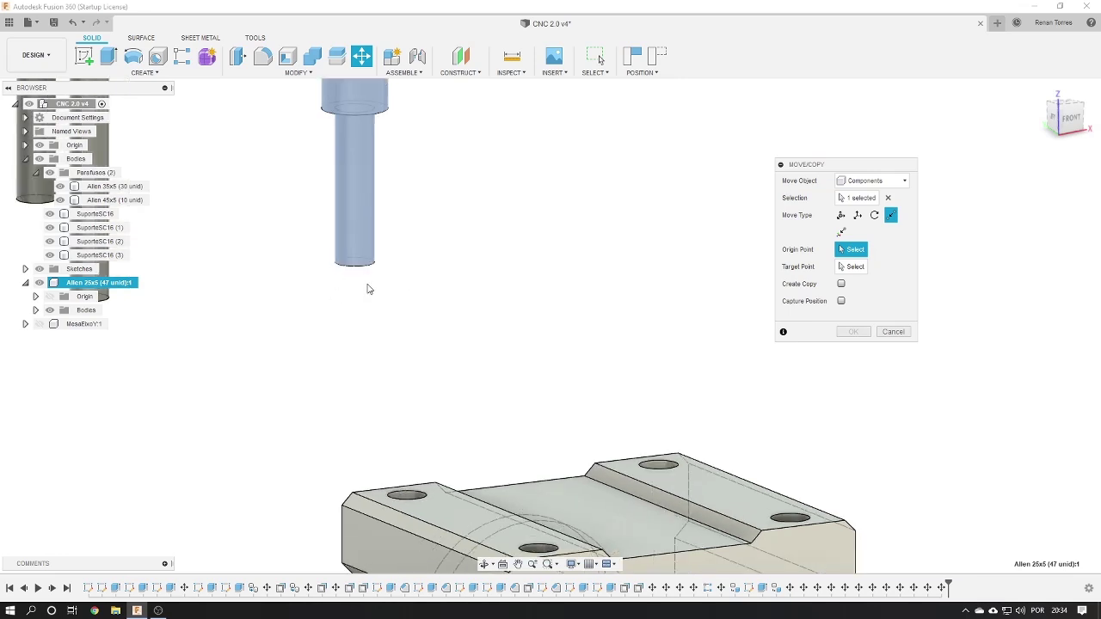
{"action": "scroll", "coordinate": [356, 301], "scroll_direction": "up", "scroll_amount": 2}
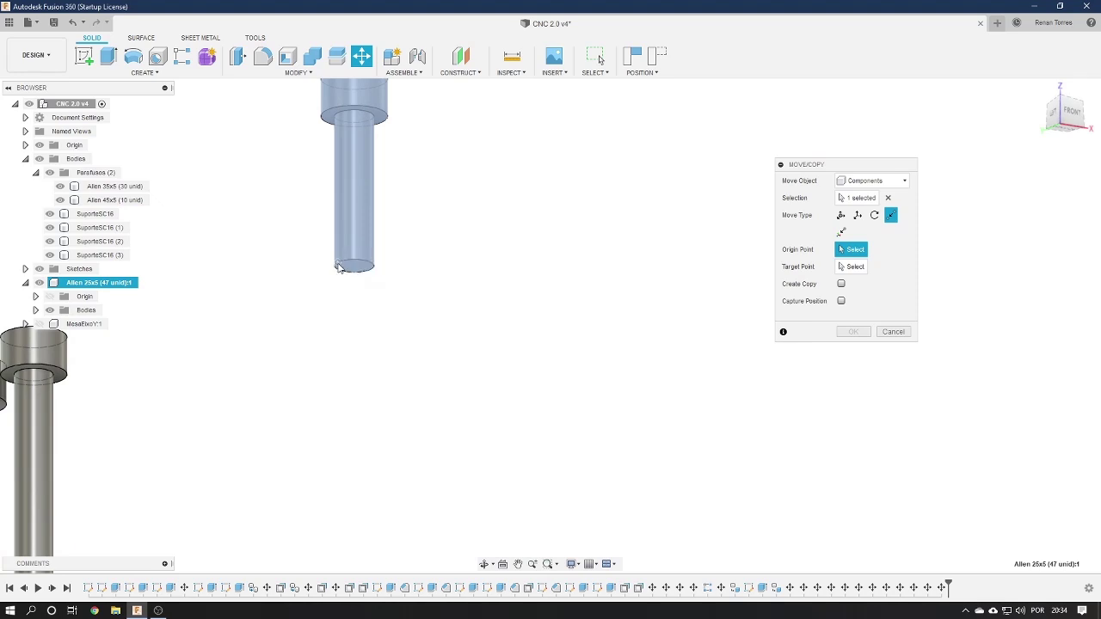
{"action": "scroll", "coordinate": [319, 278], "scroll_direction": "up", "scroll_amount": 1}
{"action": "scroll", "coordinate": [361, 254], "scroll_direction": "up", "scroll_amount": 1}
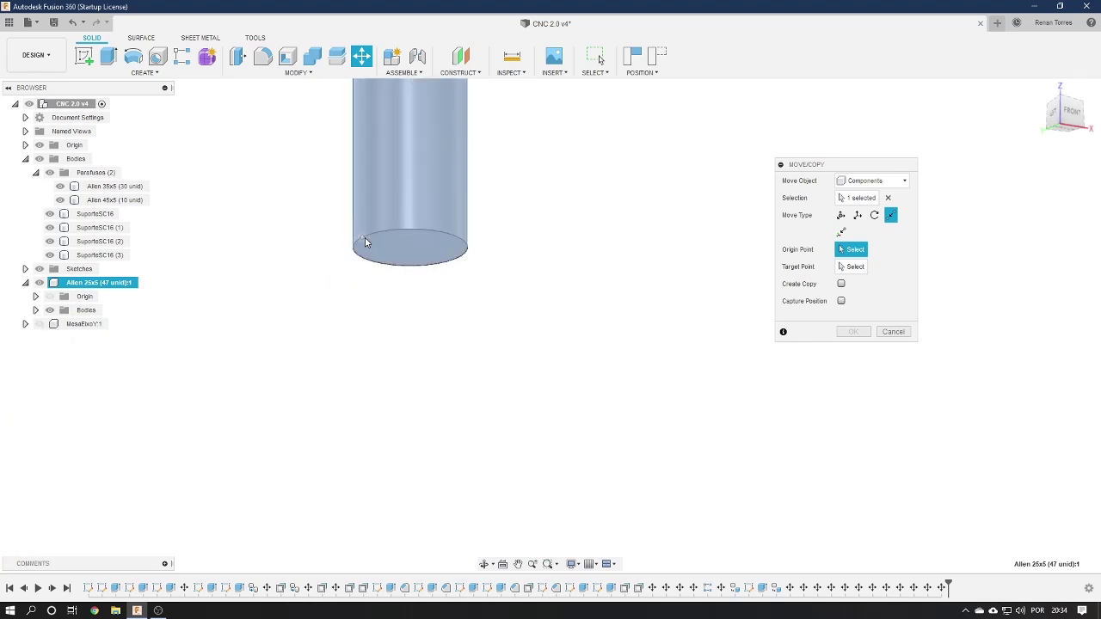
{"action": "scroll", "coordinate": [407, 246], "scroll_direction": "up", "scroll_amount": 1}
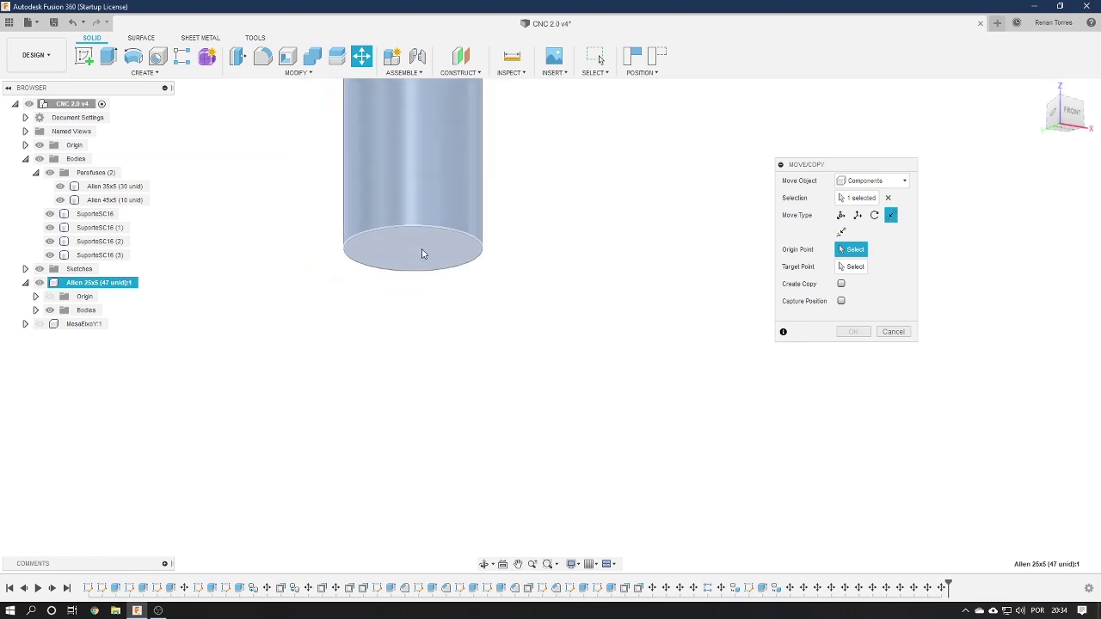
{"action": "left_click", "coordinate": [430, 262]}
Set the support block's top mounting hole as the target and confirm the move
{"action": "scroll", "coordinate": [421, 292], "scroll_direction": "down", "scroll_amount": 1}
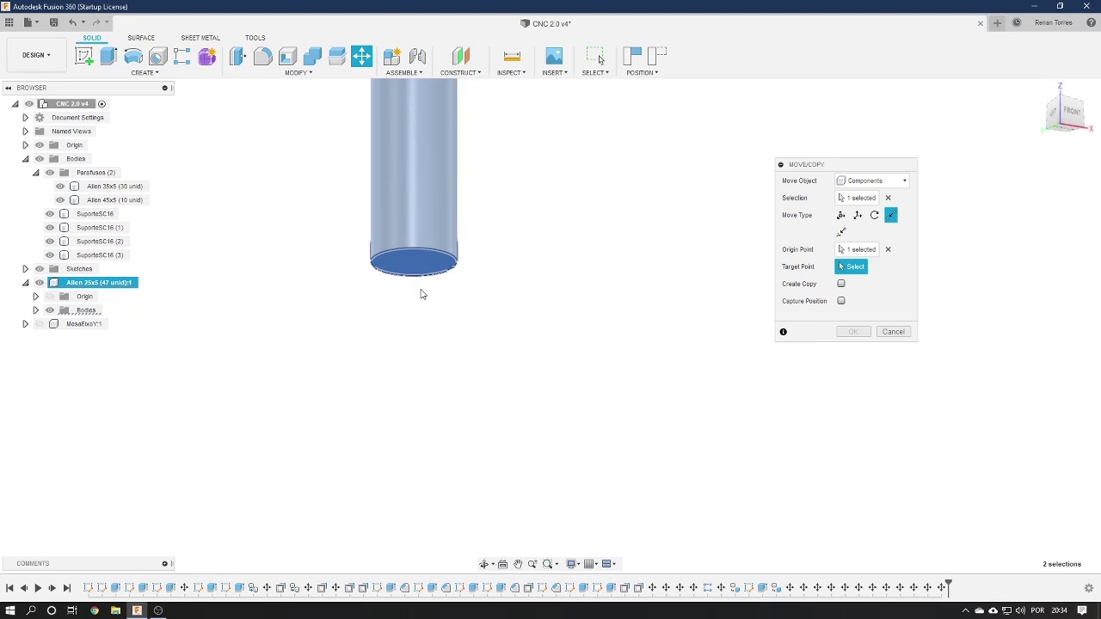
{"action": "scroll", "coordinate": [479, 327], "scroll_direction": "down", "scroll_amount": 2}
{"action": "scroll", "coordinate": [485, 329], "scroll_direction": "down", "scroll_amount": 1}
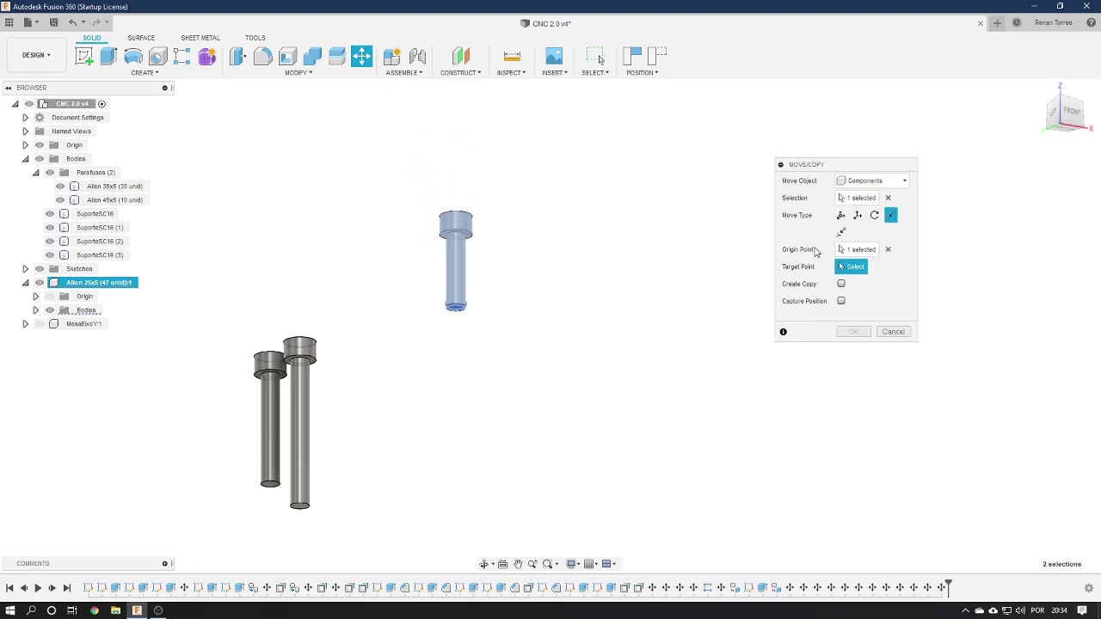
{"action": "scroll", "coordinate": [605, 246], "scroll_direction": "down", "scroll_amount": 1}
{"action": "scroll", "coordinate": [605, 266], "scroll_direction": "down", "scroll_amount": 2}
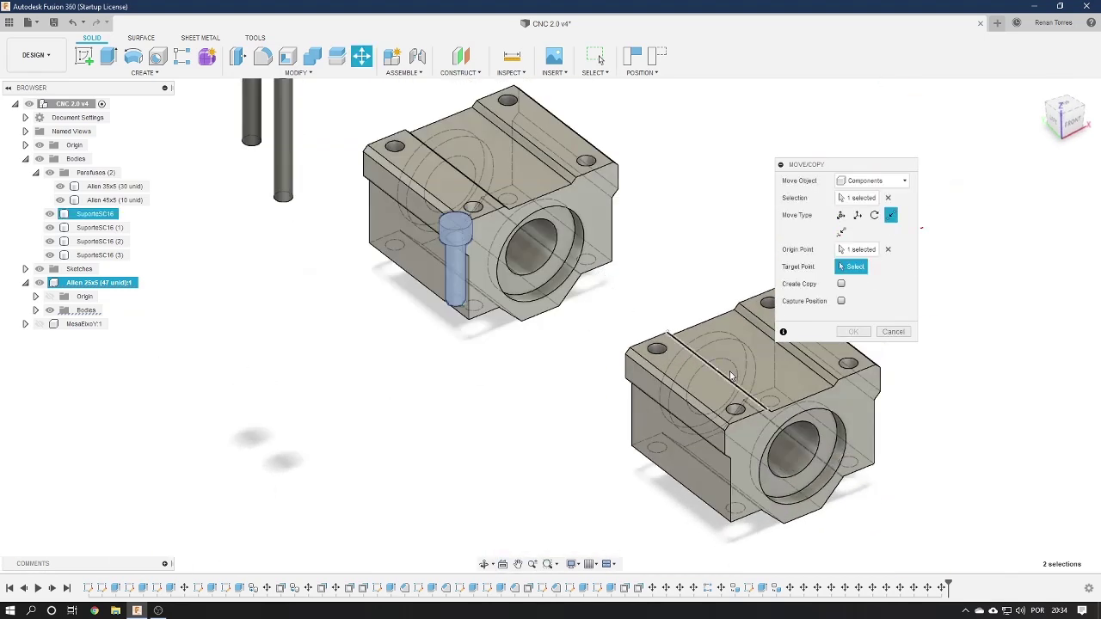
{"action": "scroll", "coordinate": [737, 416], "scroll_direction": "up", "scroll_amount": 3}
{"action": "scroll", "coordinate": [508, 331], "scroll_direction": "up", "scroll_amount": 1}
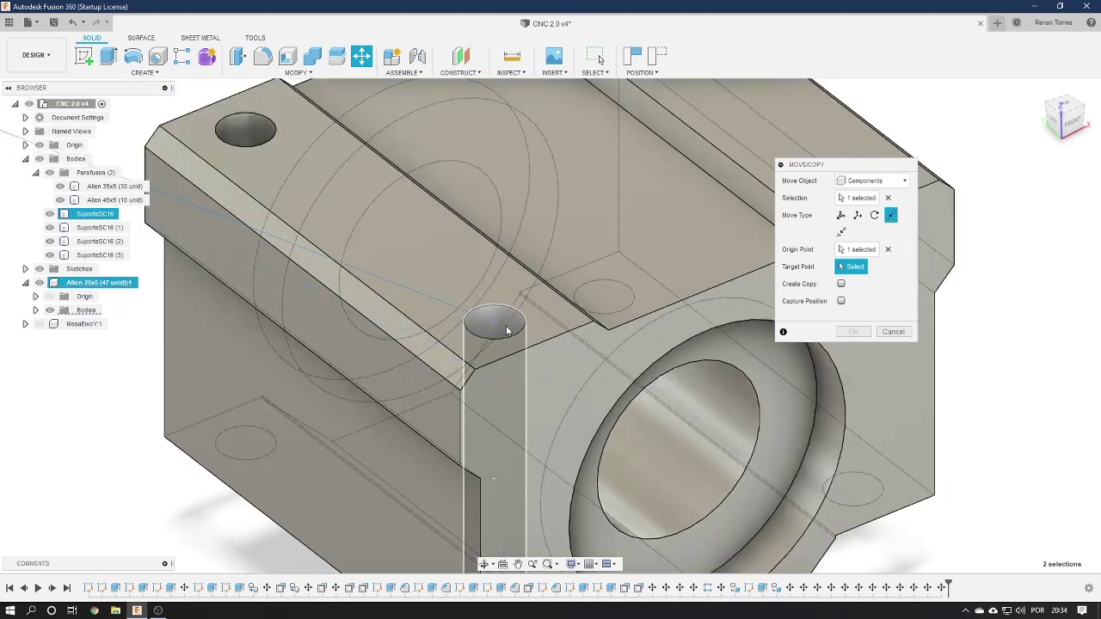
{"action": "left_click", "coordinate": [495, 328]}
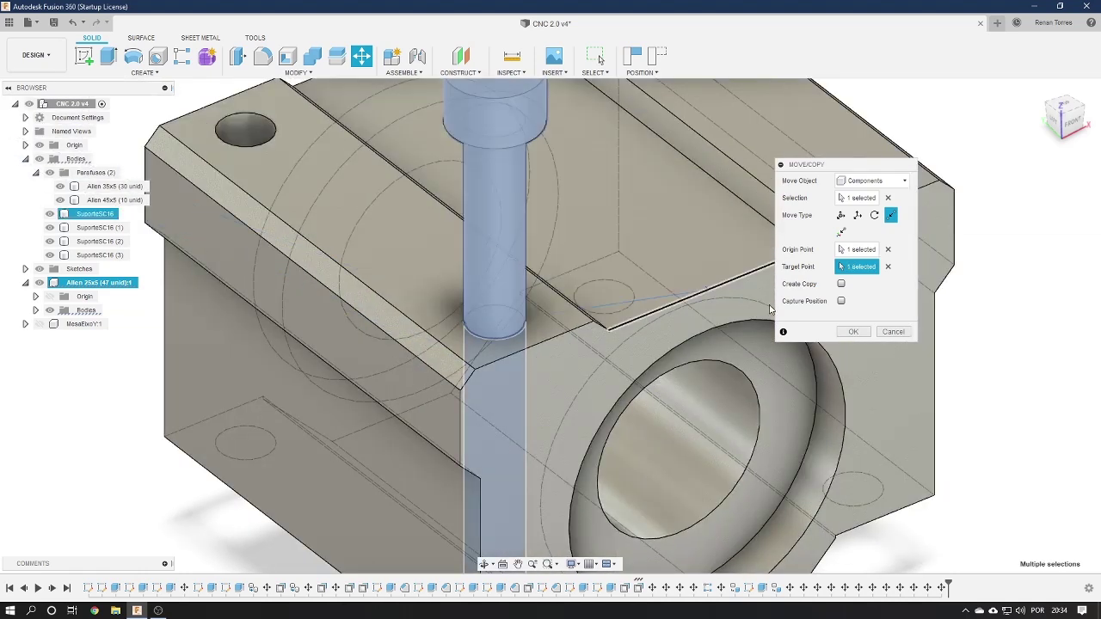
{"action": "left_click", "coordinate": [855, 332]}
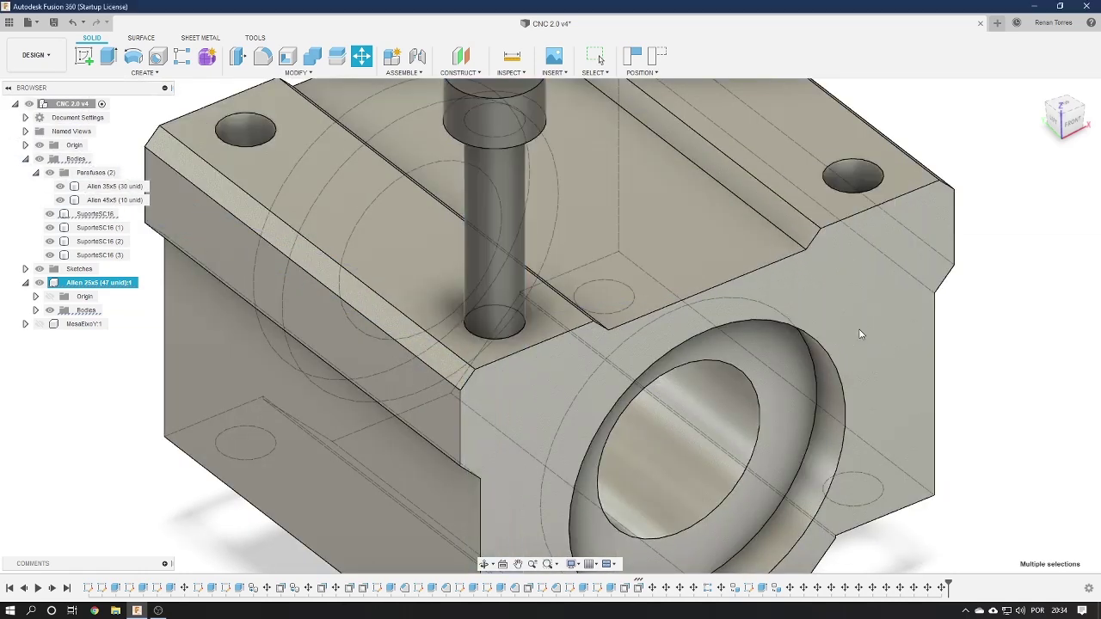
Orbit around the supports to check the seated screw, then select MesaEixoY:1
{"action": "scroll", "coordinate": [593, 207], "scroll_direction": "down", "scroll_amount": 3}
{"action": "middle_click_drag", "start_coordinate": [635, 284], "coordinate": [637, 265], "text": "shift"}
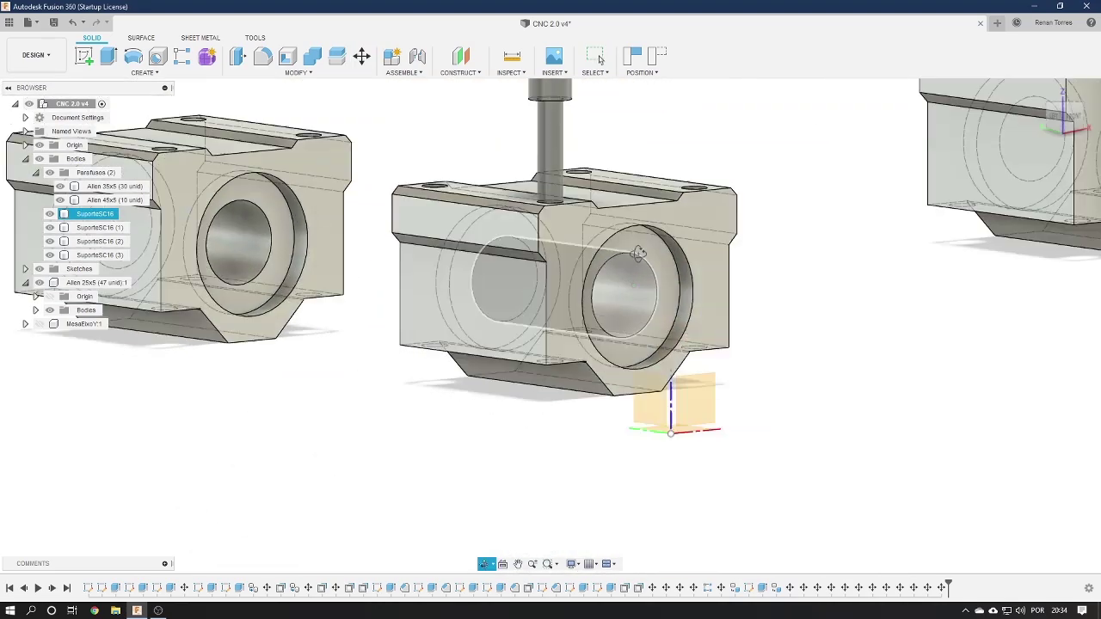
{"action": "scroll", "coordinate": [637, 265], "scroll_direction": "up", "scroll_amount": 3}
{"action": "scroll", "coordinate": [637, 258], "scroll_direction": "down", "scroll_amount": 3}
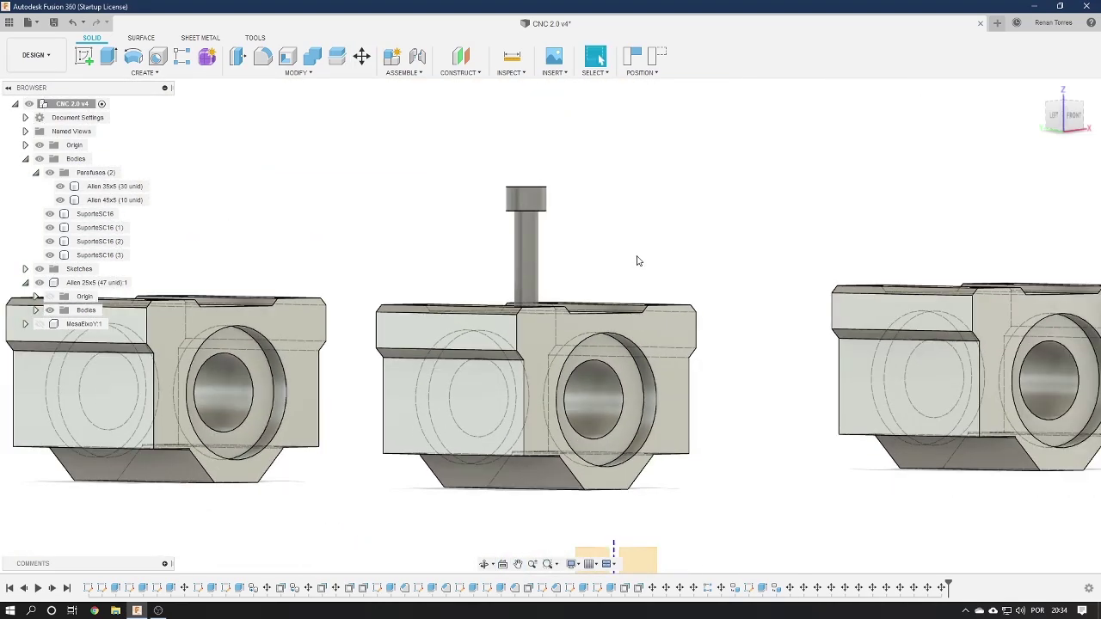
{"action": "middle_click_drag", "start_coordinate": [683, 204], "coordinate": [660, 277], "text": "shift"}
{"action": "scroll", "coordinate": [675, 226], "scroll_direction": "down", "scroll_amount": 2}
{"action": "scroll", "coordinate": [698, 235], "scroll_direction": "up", "scroll_amount": 1}
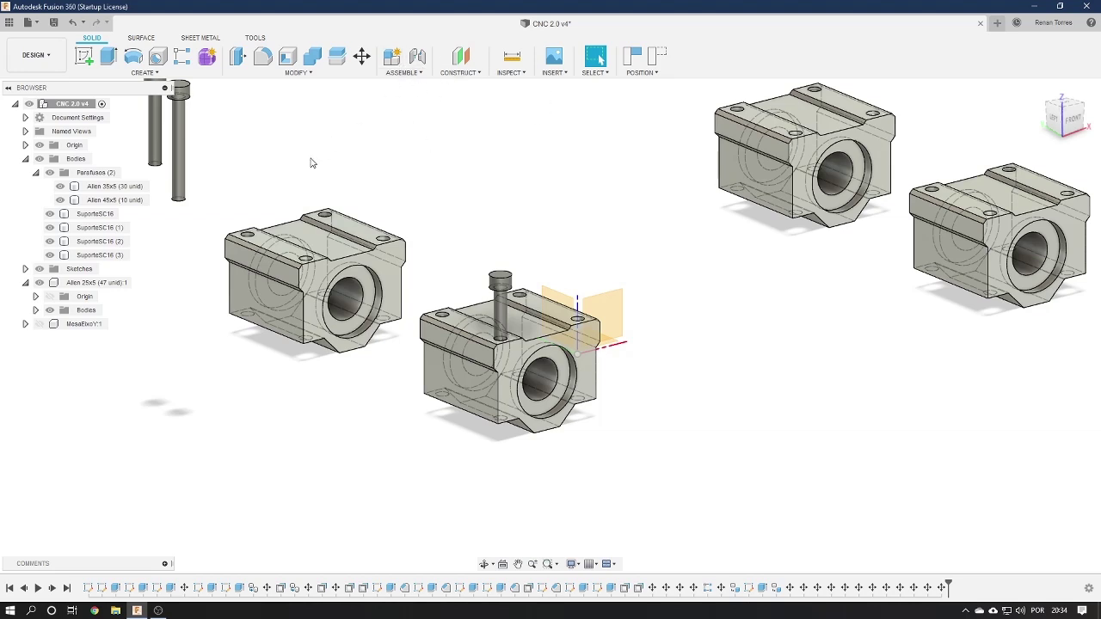
{"action": "left_click", "coordinate": [39, 325]}
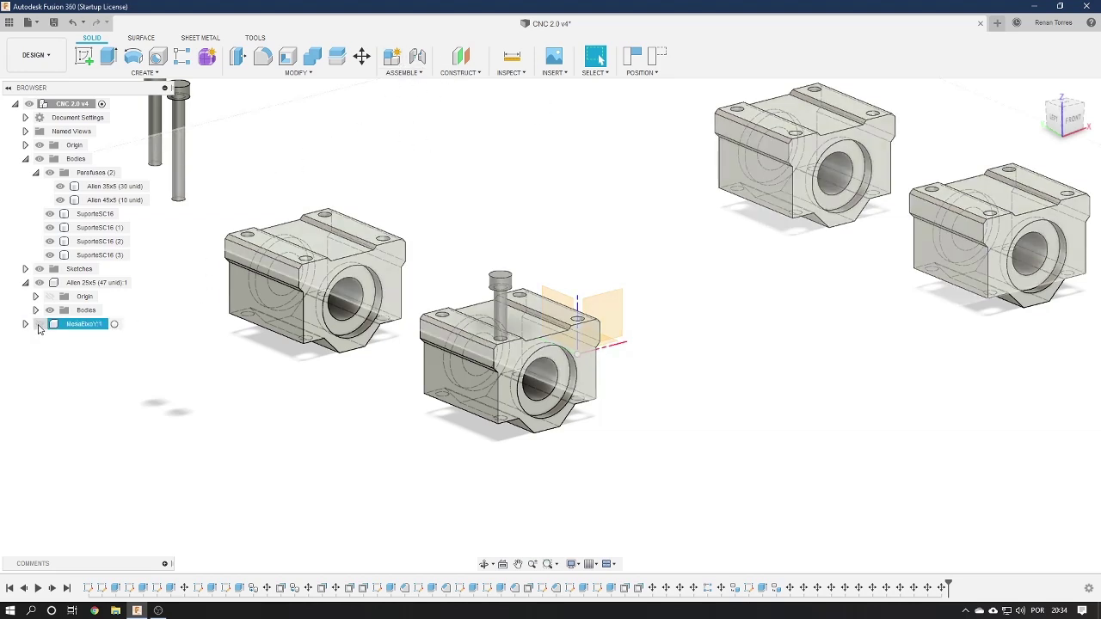
Show the MesaEixoY:1 plate again and open Move/Copy on the Allen 25x5 screw
{"action": "left_click", "coordinate": [39, 324]}
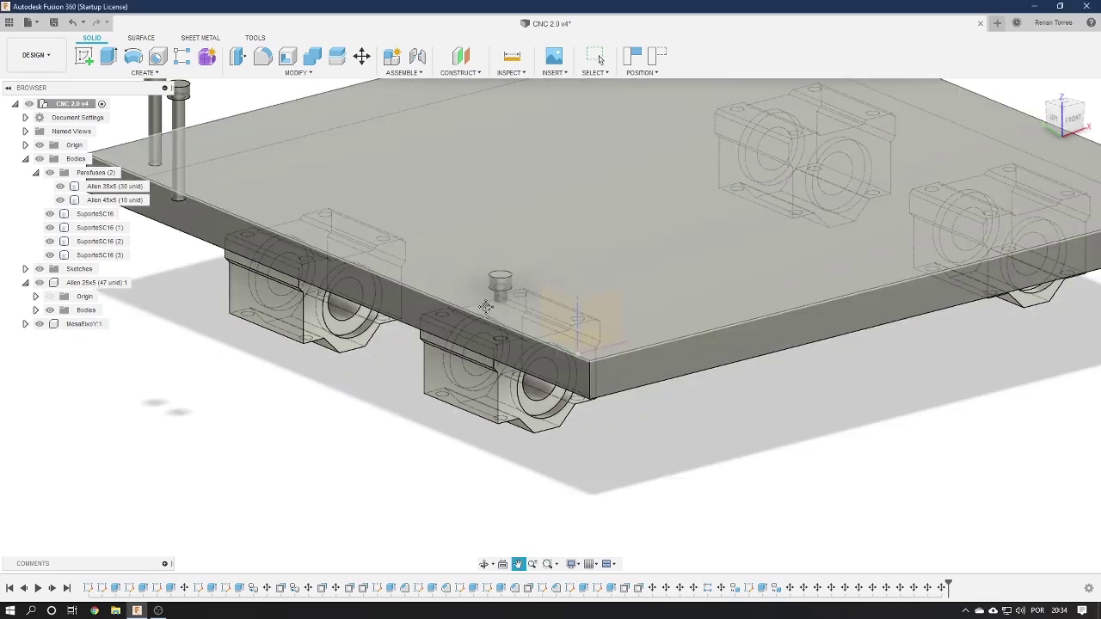
{"action": "middle_click_drag", "start_coordinate": [483, 313], "coordinate": [536, 300], "text": "shift"}
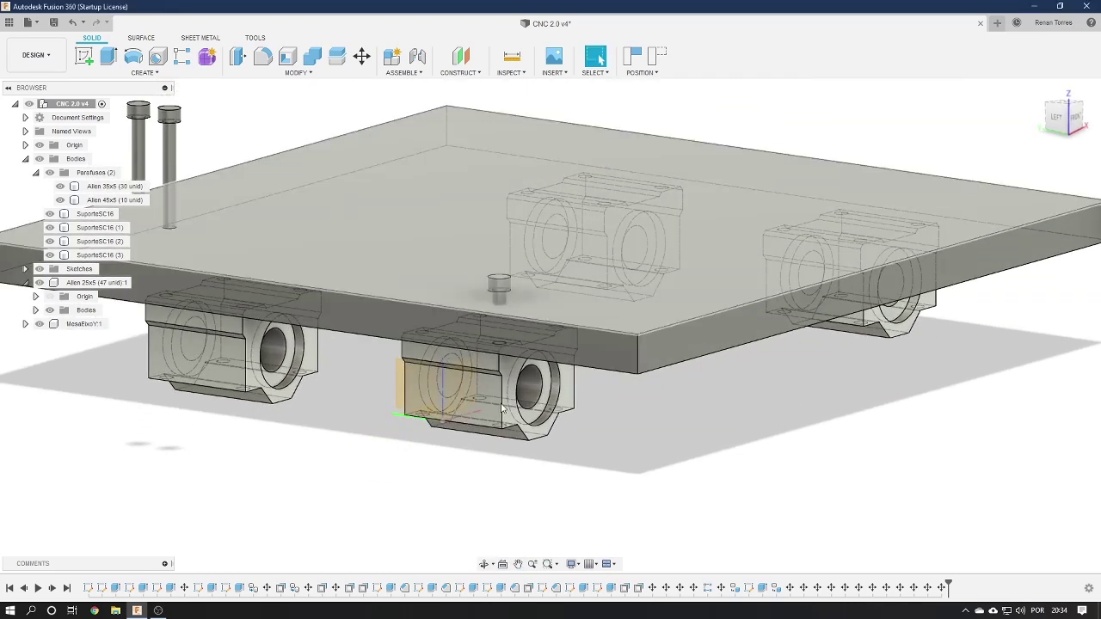
{"action": "scroll", "coordinate": [491, 301], "scroll_direction": "up", "scroll_amount": 2}
{"action": "scroll", "coordinate": [516, 288], "scroll_direction": "up", "scroll_amount": 3}
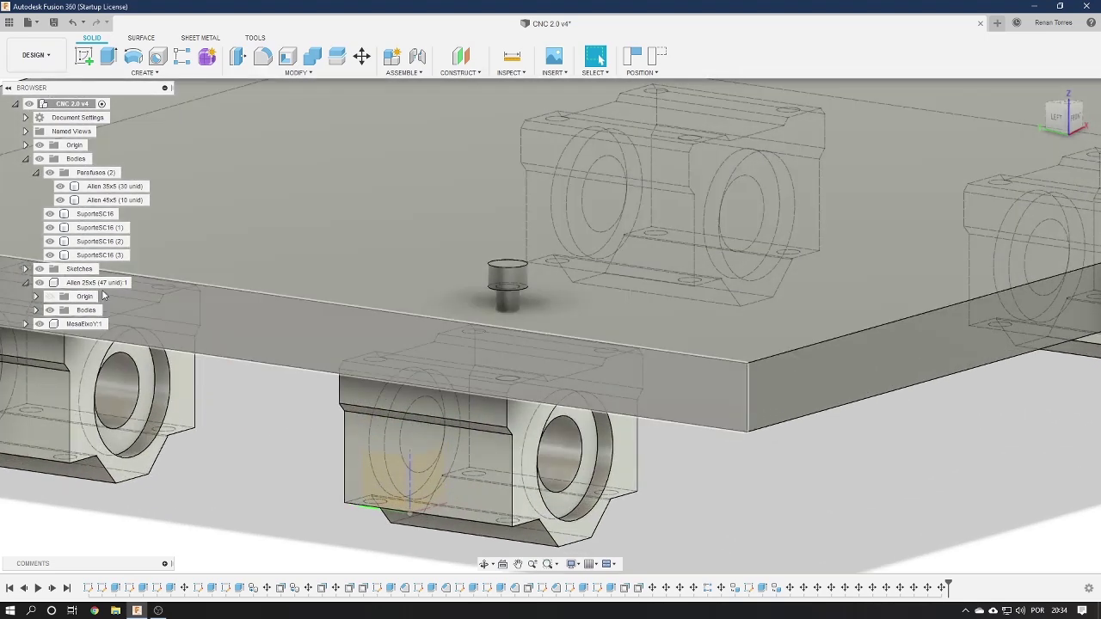
{"action": "left_click", "coordinate": [111, 287]}
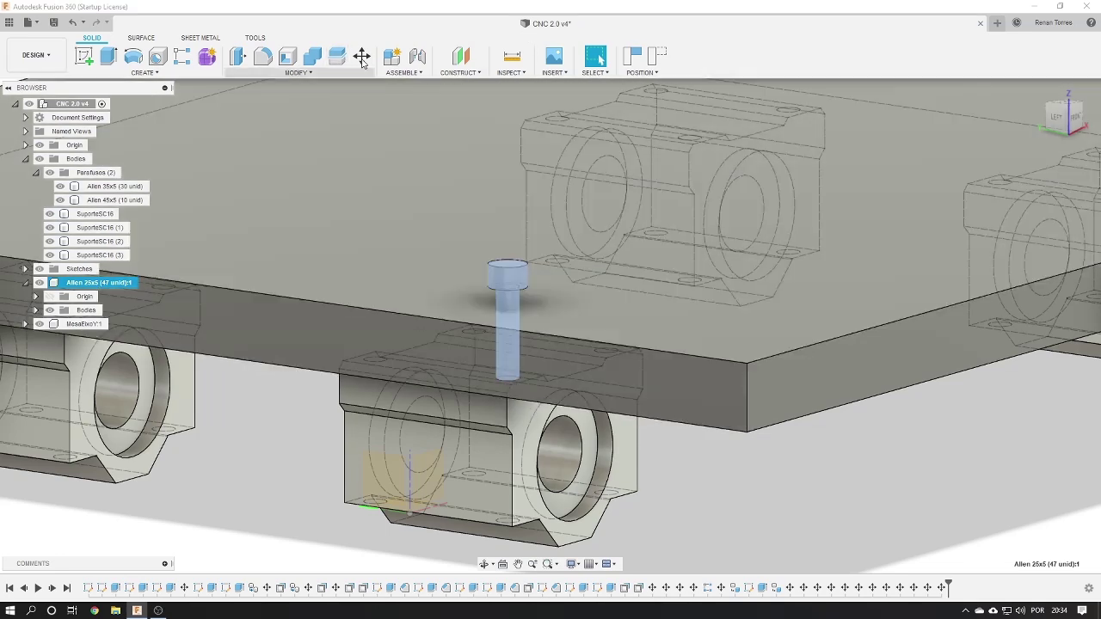
{"action": "left_click", "coordinate": [361, 56]}
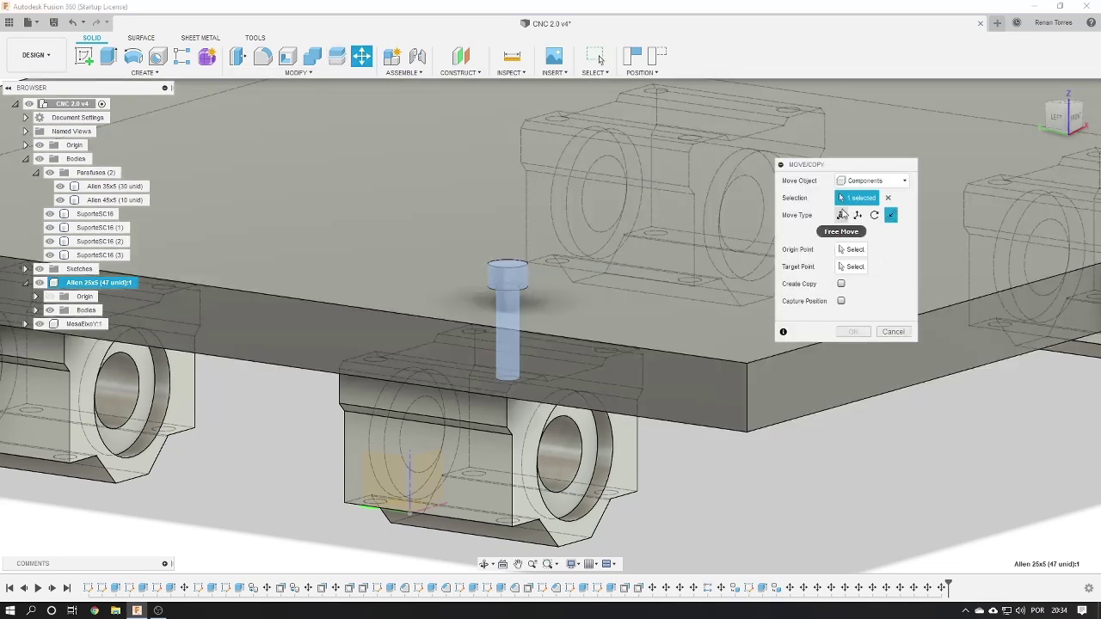
Free Move the Allen 25x5 screw −10.00 mm along Z, check it from the FRONT view, and confirm
{"action": "left_click", "coordinate": [841, 215]}
{"action": "left_click_drag", "start_coordinate": [507, 277], "coordinate": [507, 316]}
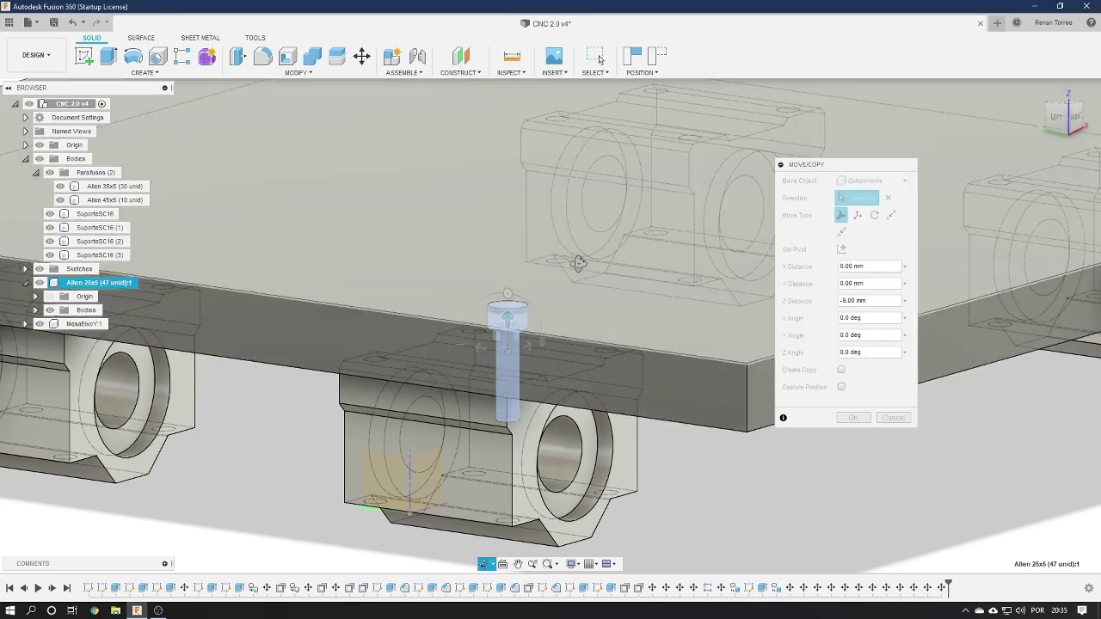
{"action": "middle_click_drag", "start_coordinate": [577, 262], "coordinate": [514, 286], "text": "shift"}
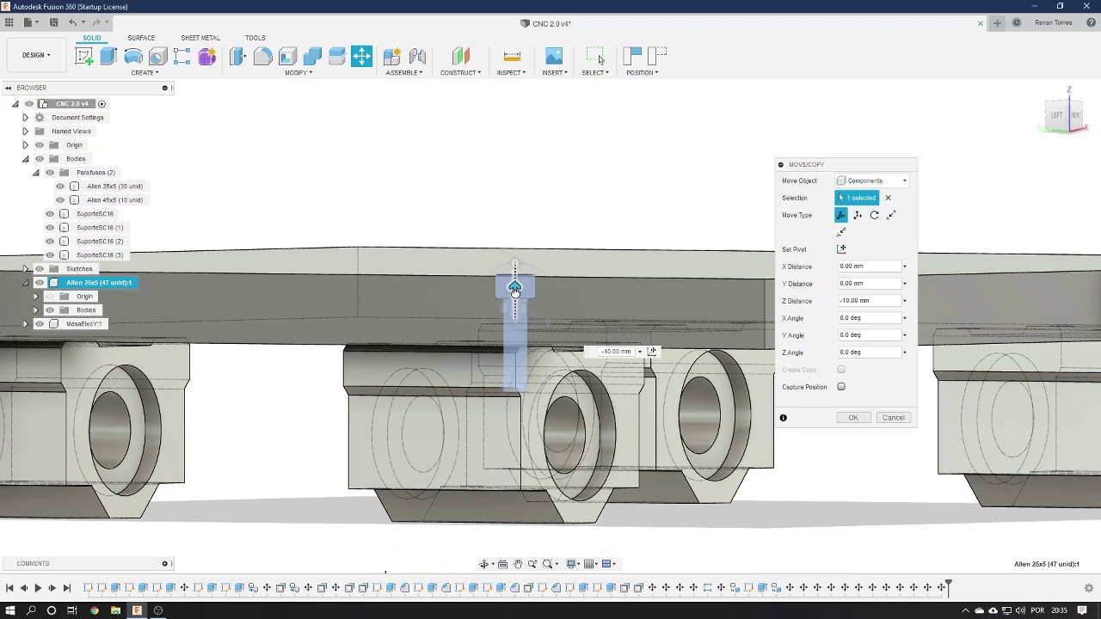
{"action": "left_click_drag", "start_coordinate": [513, 286], "coordinate": [514, 292]}
{"action": "middle_click_drag", "start_coordinate": [622, 400], "coordinate": [611, 407]}
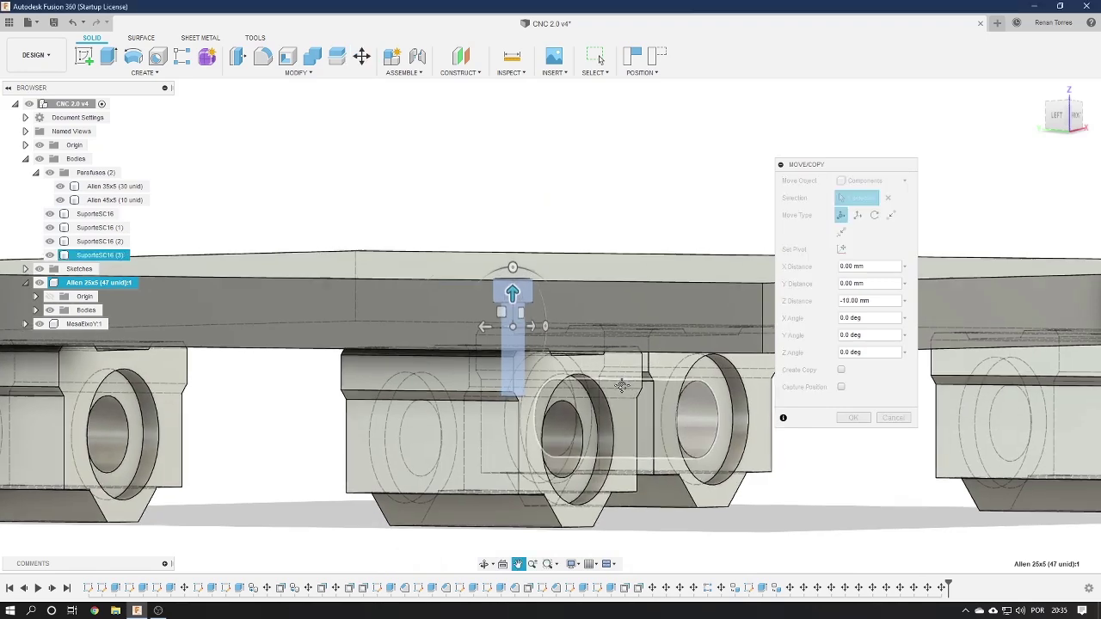
{"action": "left_click", "coordinate": [1076, 118]}
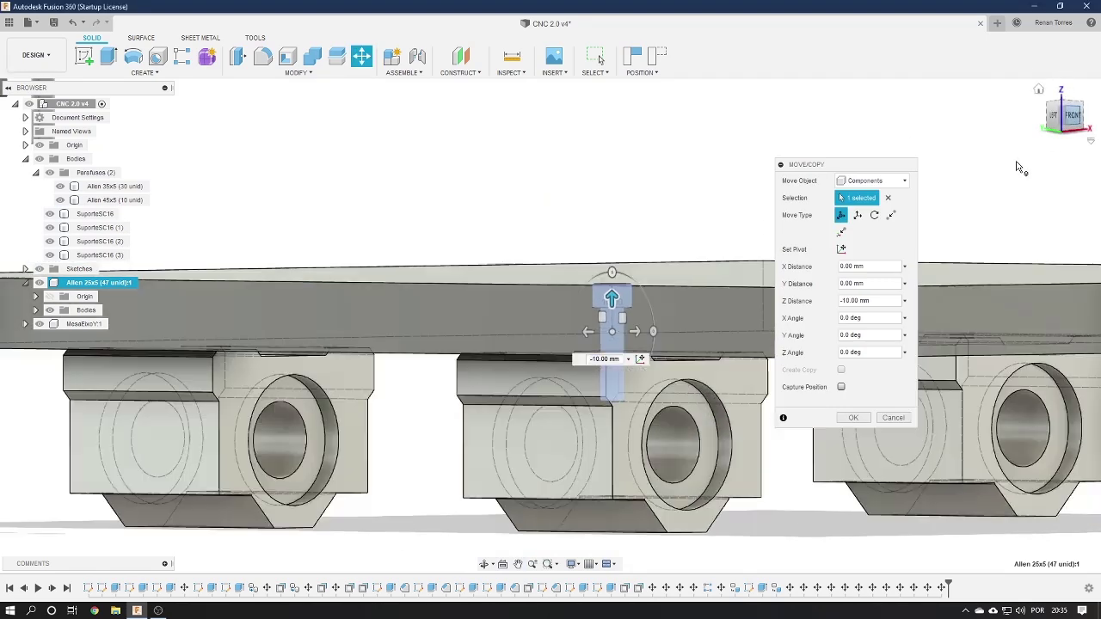
{"action": "middle_click_drag", "start_coordinate": [674, 344], "coordinate": [289, 330]}
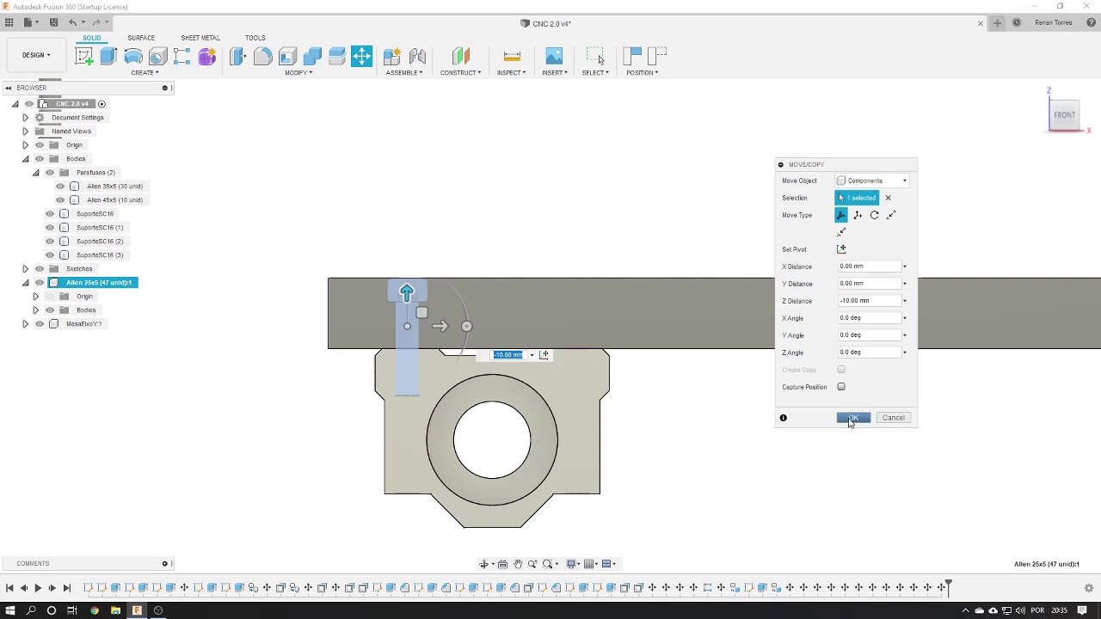
{"action": "left_click", "coordinate": [850, 418]}
Hide the plate with V and orbit to a tilted top-left view of supports and screws
{"action": "middle_click_drag", "start_coordinate": [505, 308], "coordinate": [511, 315], "text": "shift"}
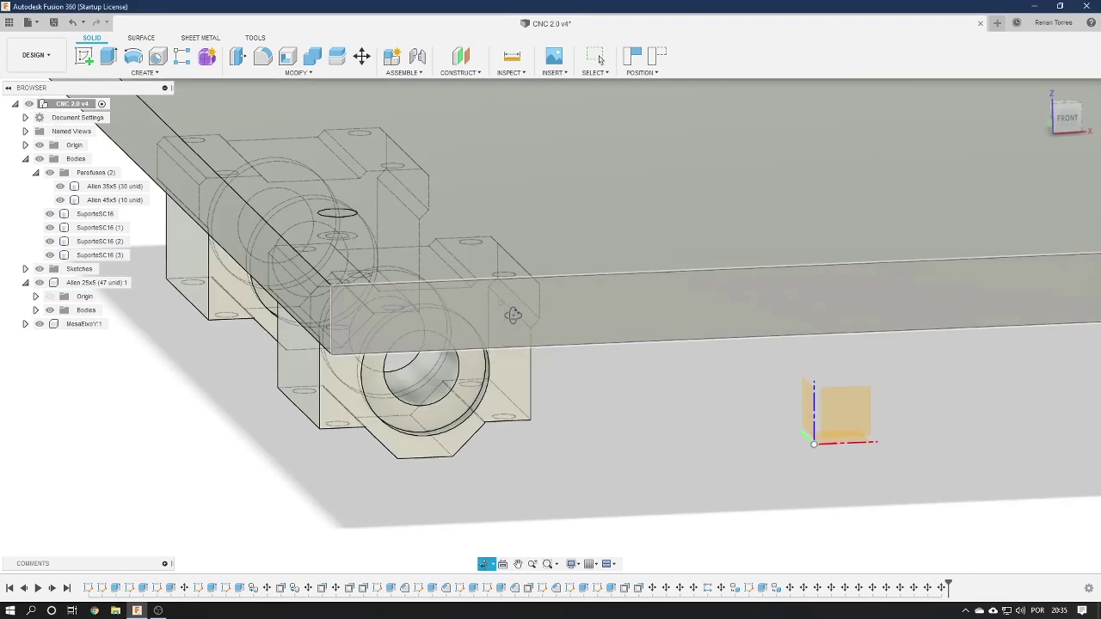
{"action": "scroll", "coordinate": [496, 284], "scroll_direction": "up", "scroll_amount": 2}
{"action": "scroll", "coordinate": [496, 301], "scroll_direction": "down", "scroll_amount": 5}
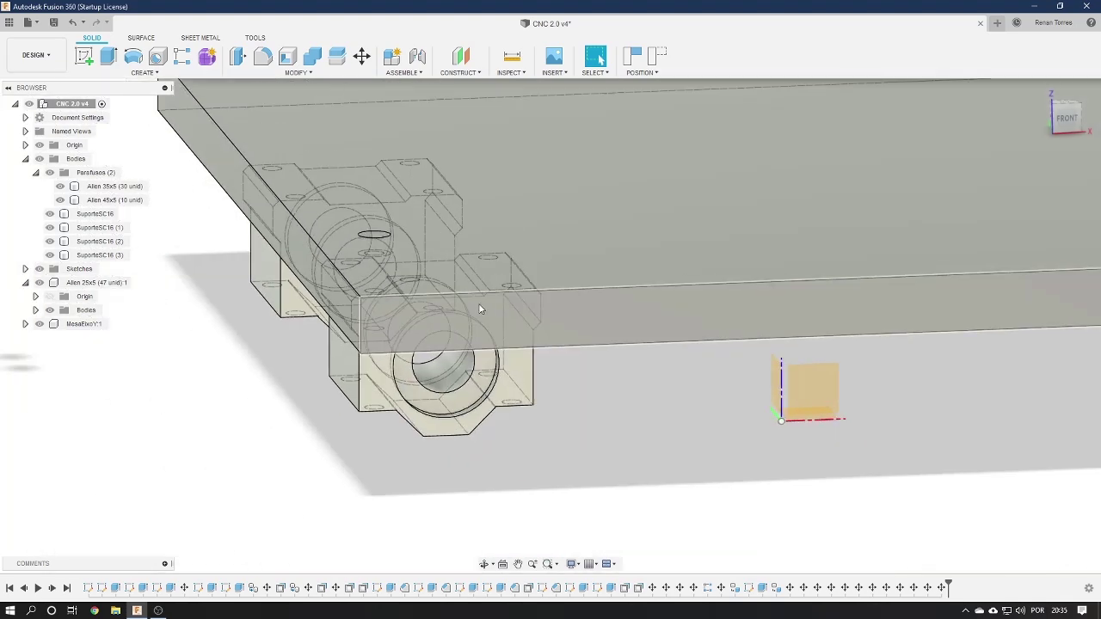
{"action": "scroll", "coordinate": [495, 302], "scroll_direction": "down", "scroll_amount": 3}
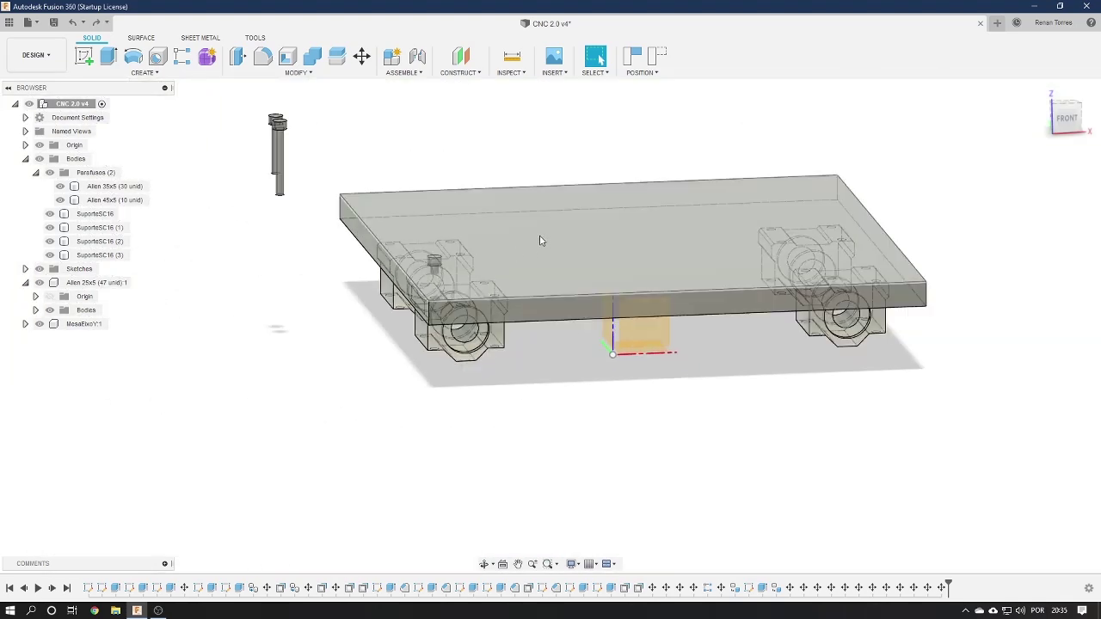
{"action": "key", "text": "v"}
{"action": "key", "text": "v"}
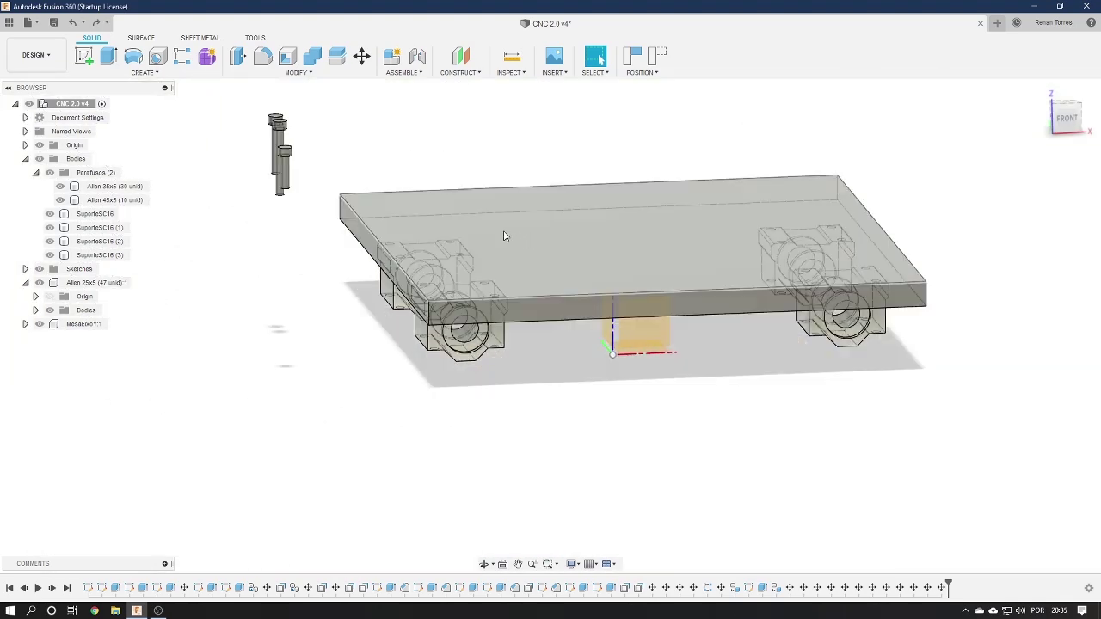
{"action": "mouse_move", "coordinate": [504, 253]}
{"action": "middle_mouse_down"}
{"action": "mouse_move", "coordinate": [458, 322]}
{"action": "mouse_move", "coordinate": [692, 471]}
{"action": "middle_mouse_up"}
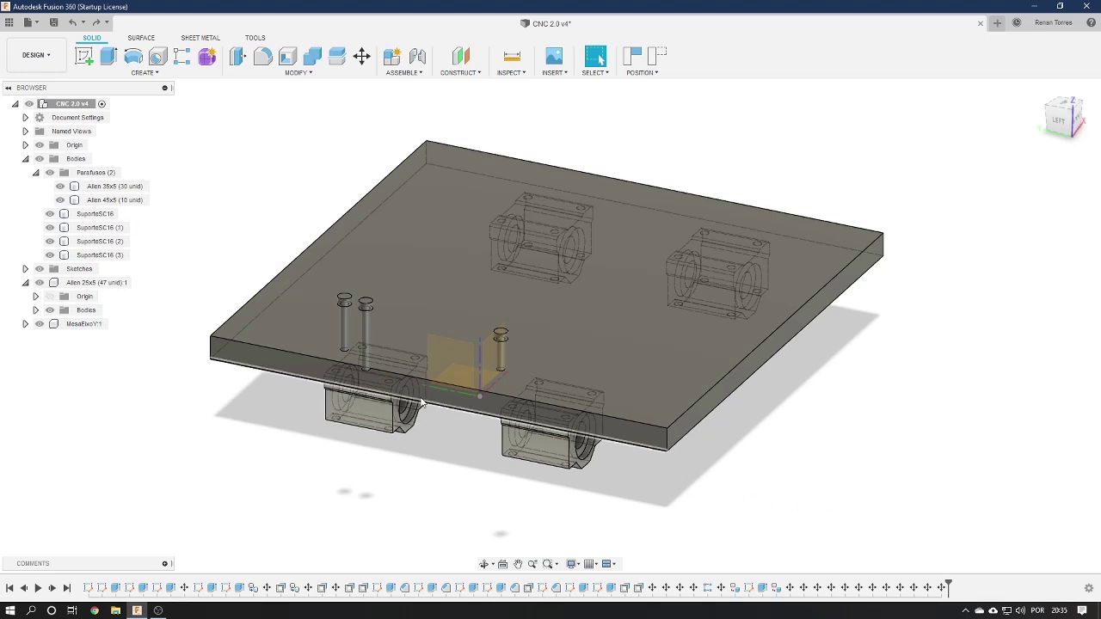
{"action": "middle_click_drag", "start_coordinate": [579, 493], "coordinate": [583, 462], "text": "shift"}
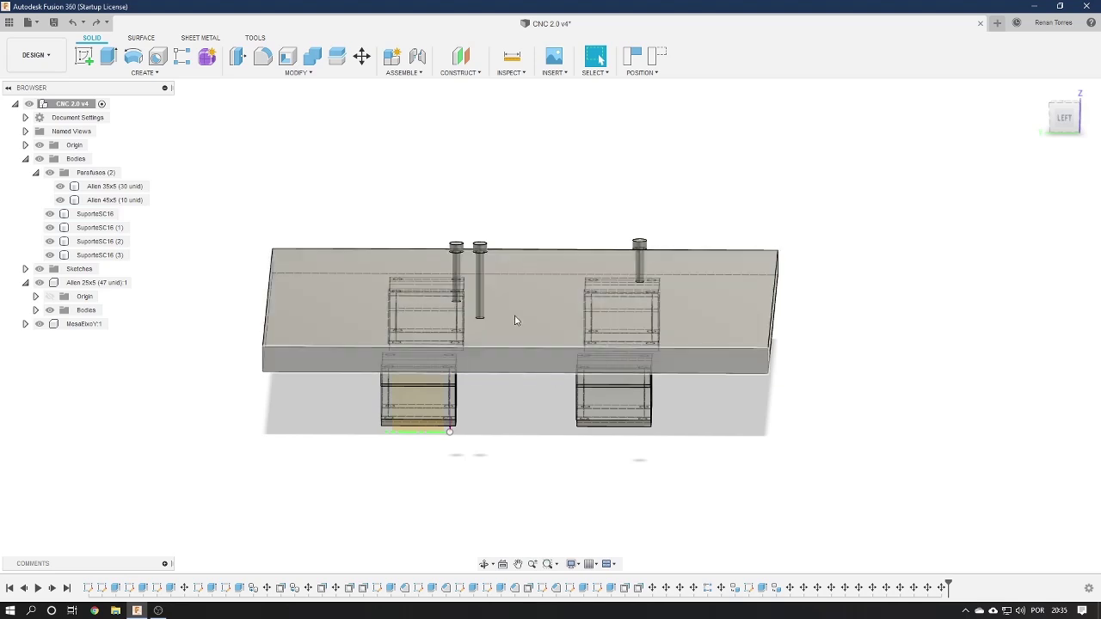
{"action": "left_click", "coordinate": [1065, 104]}
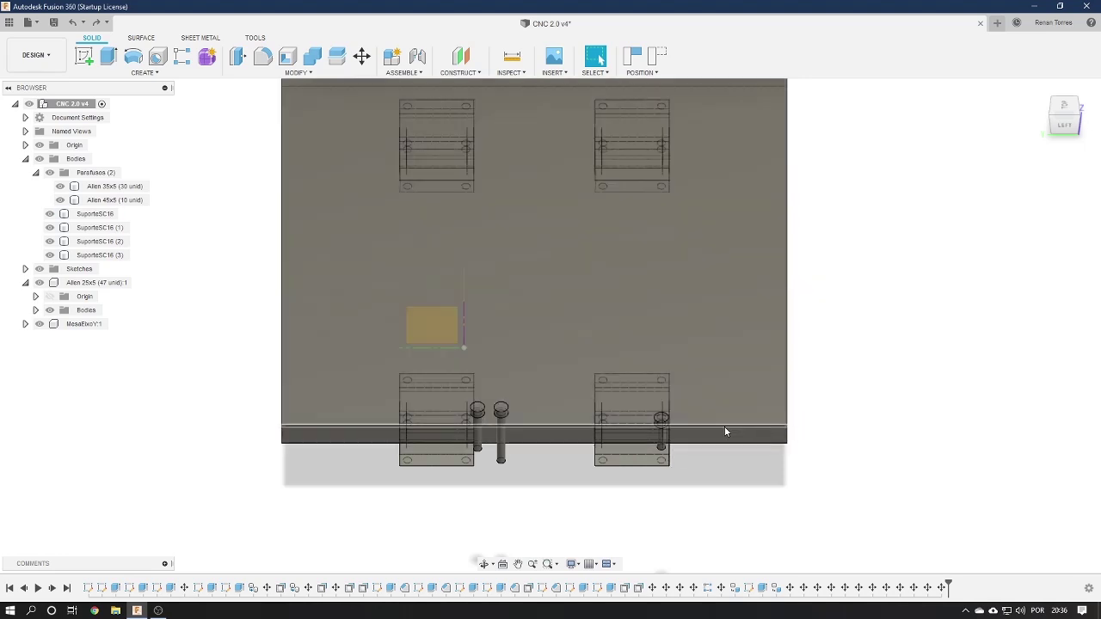
Orbit to a front isometric view, hide the MesaEixoY:1 plate, and start a new sketch
{"action": "left_click", "coordinate": [508, 434]}
{"action": "key", "text": "Escape"}
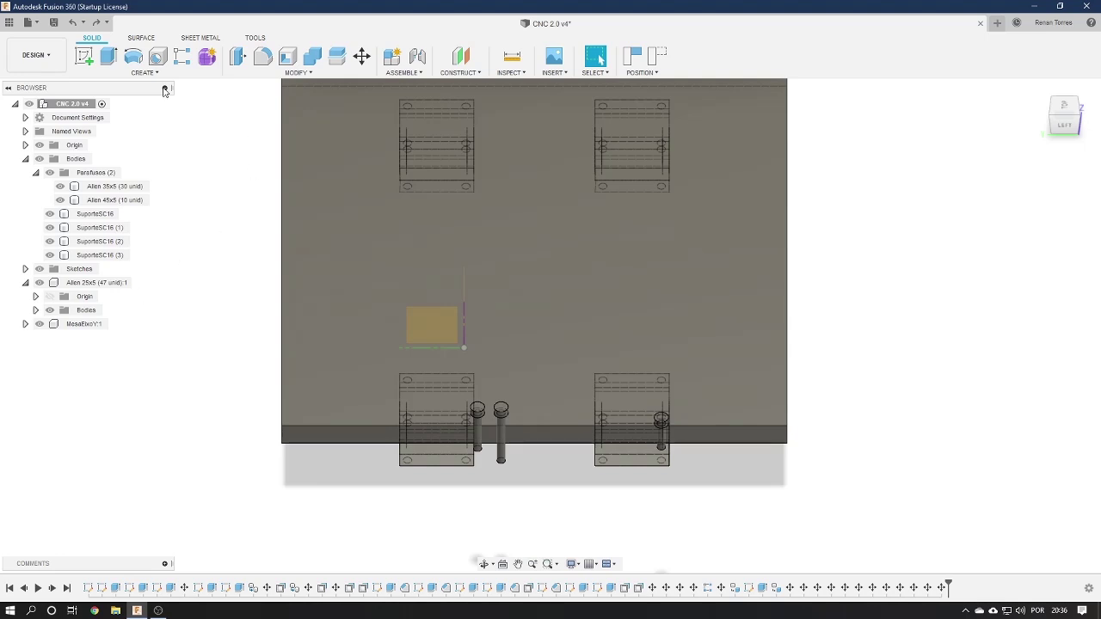
{"action": "middle_click", "coordinate": [850, 435], "text": "shift"}
{"action": "middle_click_drag", "start_coordinate": [850, 435], "coordinate": [317, 113], "text": "shift"}
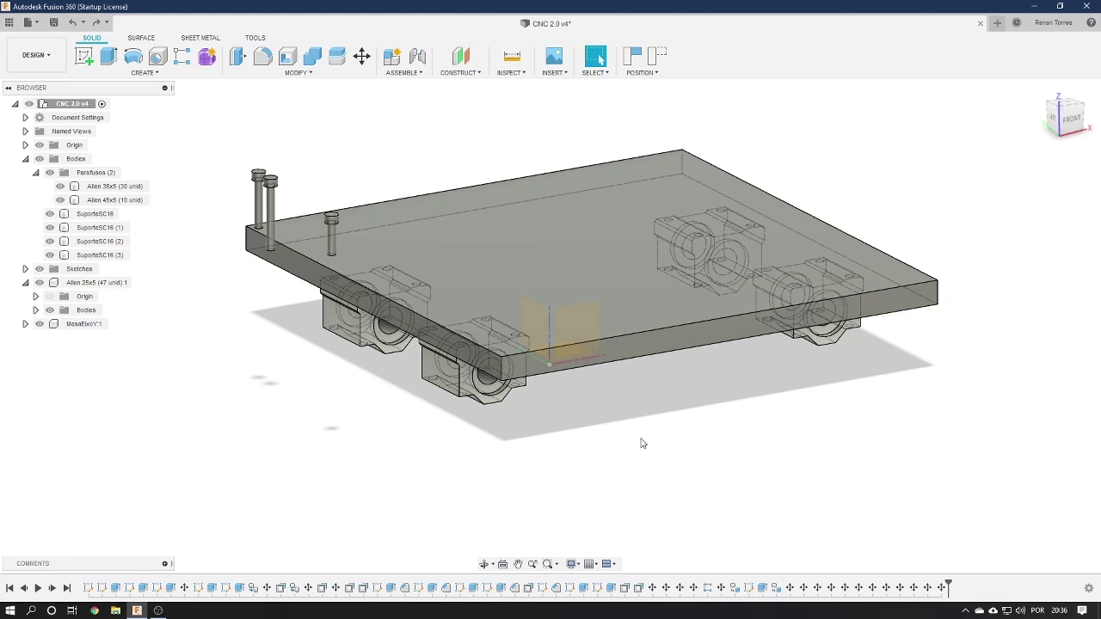
{"action": "middle_click_drag", "start_coordinate": [636, 430], "coordinate": [156, 396], "text": "shift"}
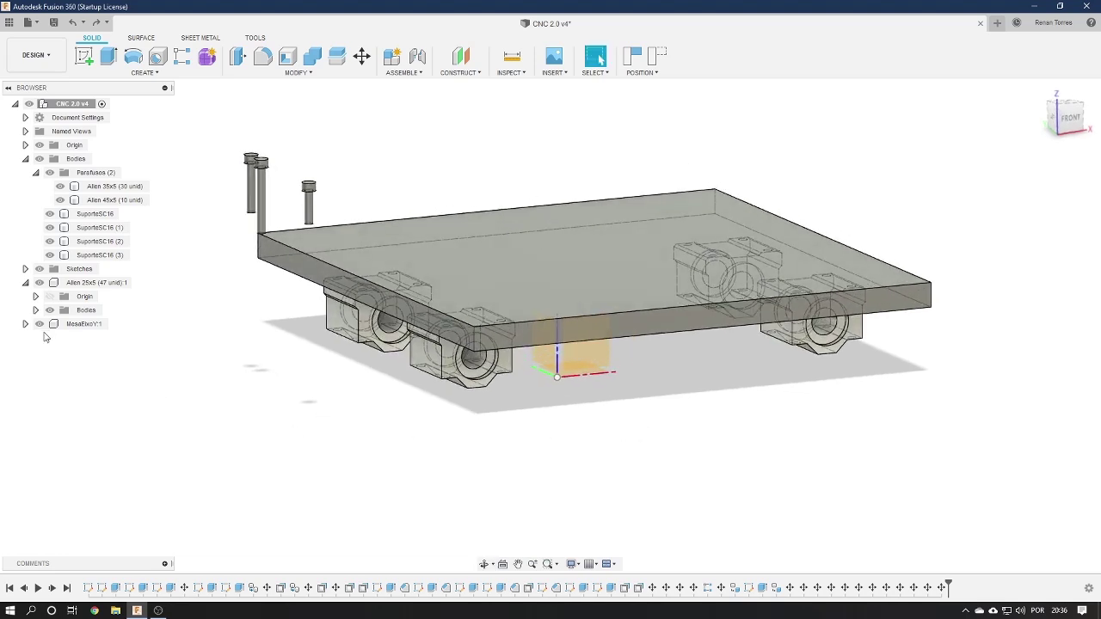
{"action": "left_click", "coordinate": [39, 324]}
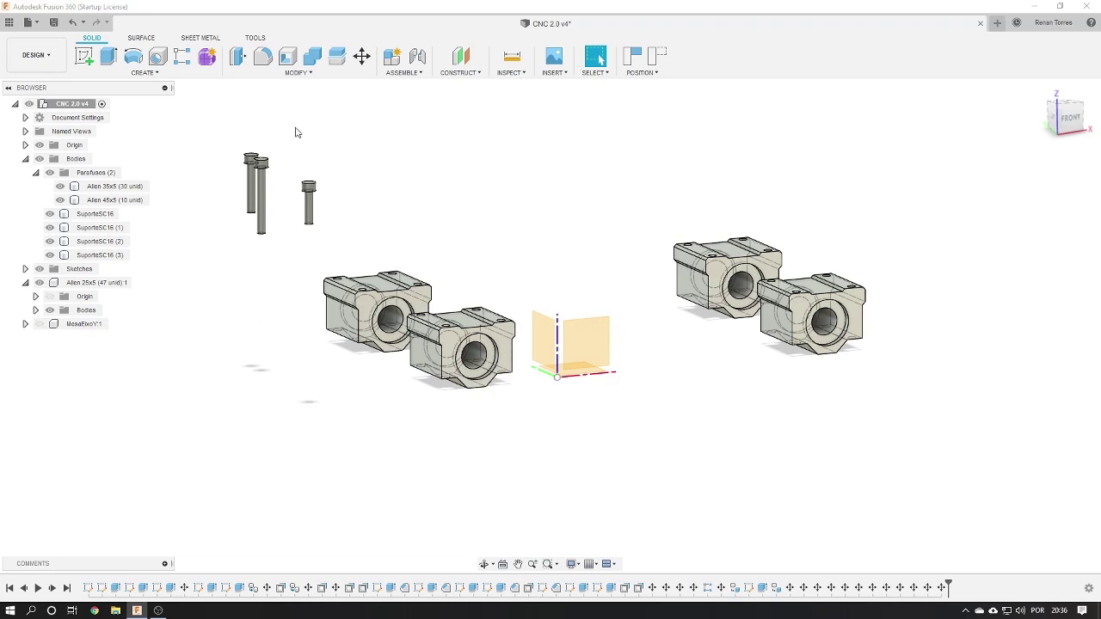
{"action": "left_click", "coordinate": [83, 56]}
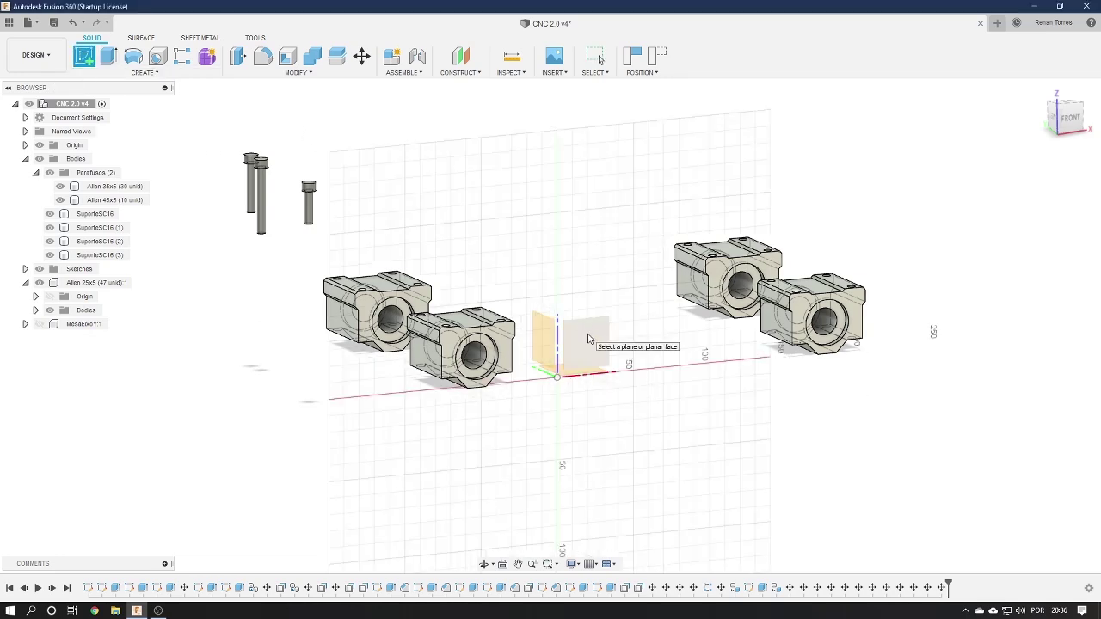
Place the sketch on the XZ plane, capturing the current component positions
{"action": "left_click", "coordinate": [589, 338]}
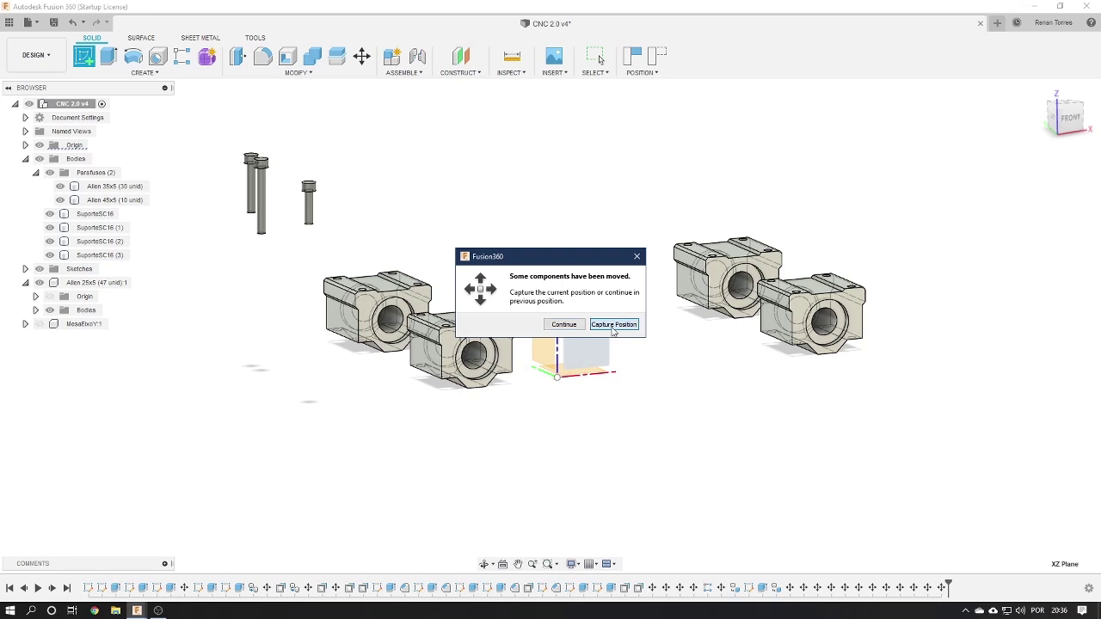
{"action": "left_click", "coordinate": [614, 326]}
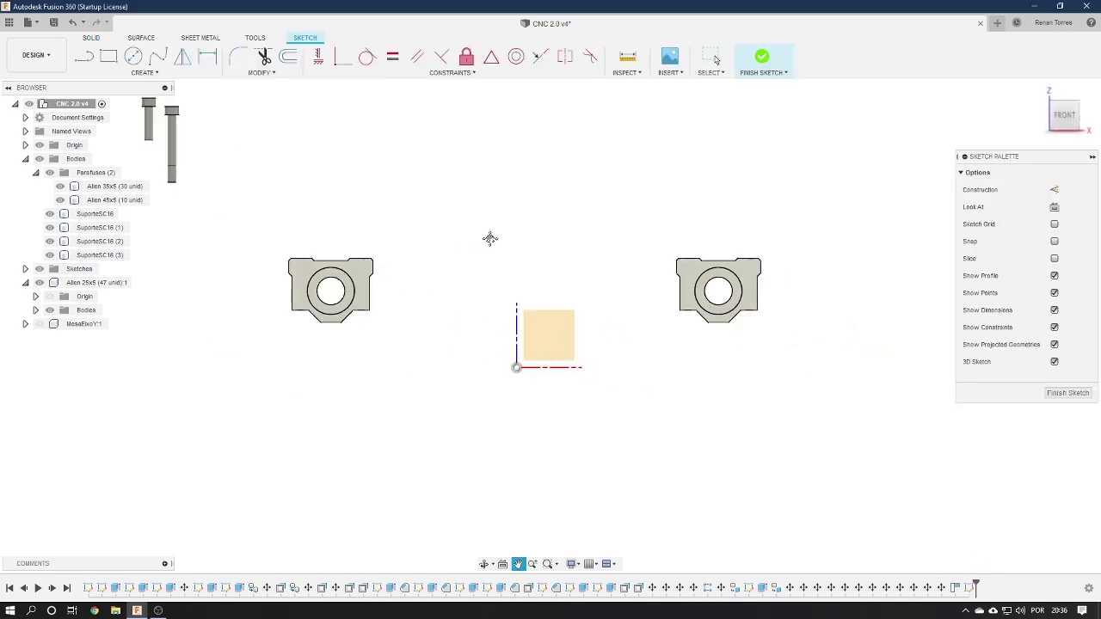
{"action": "middle_click_drag", "start_coordinate": [489, 239], "coordinate": [518, 290]}
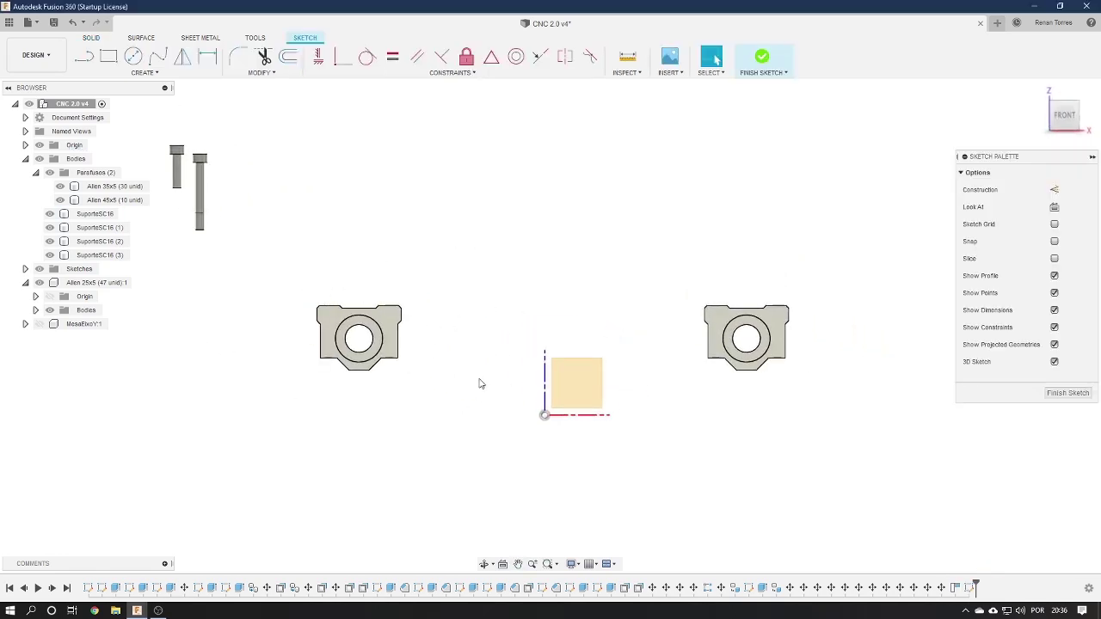
{"action": "scroll", "coordinate": [261, 344], "scroll_direction": "up", "scroll_amount": 1}
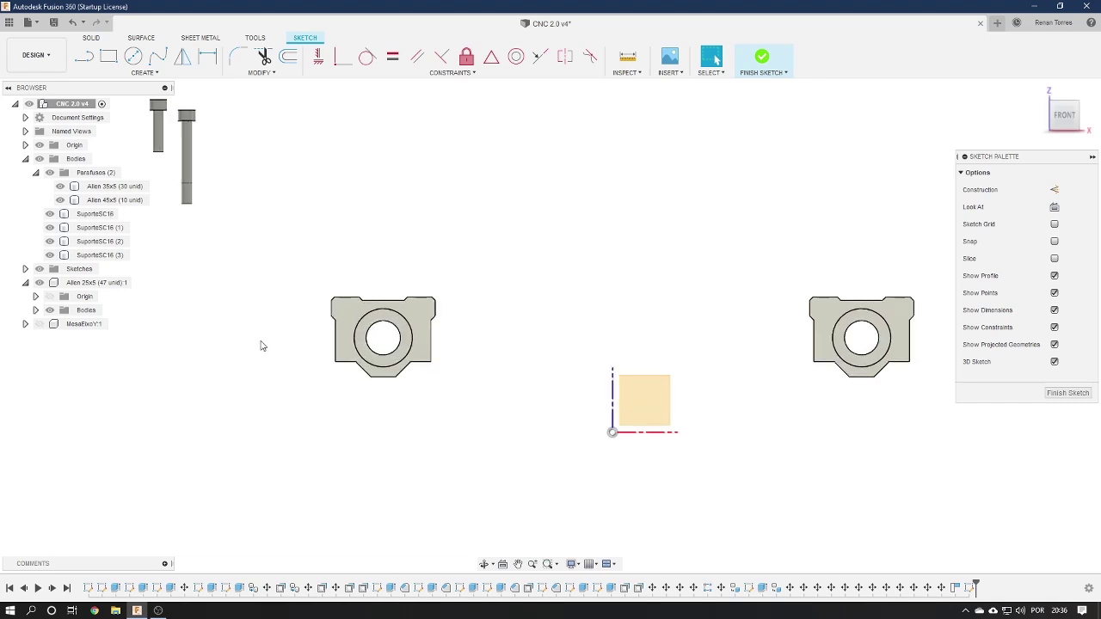
{"action": "scroll", "coordinate": [261, 344], "scroll_direction": "up", "scroll_amount": 3}
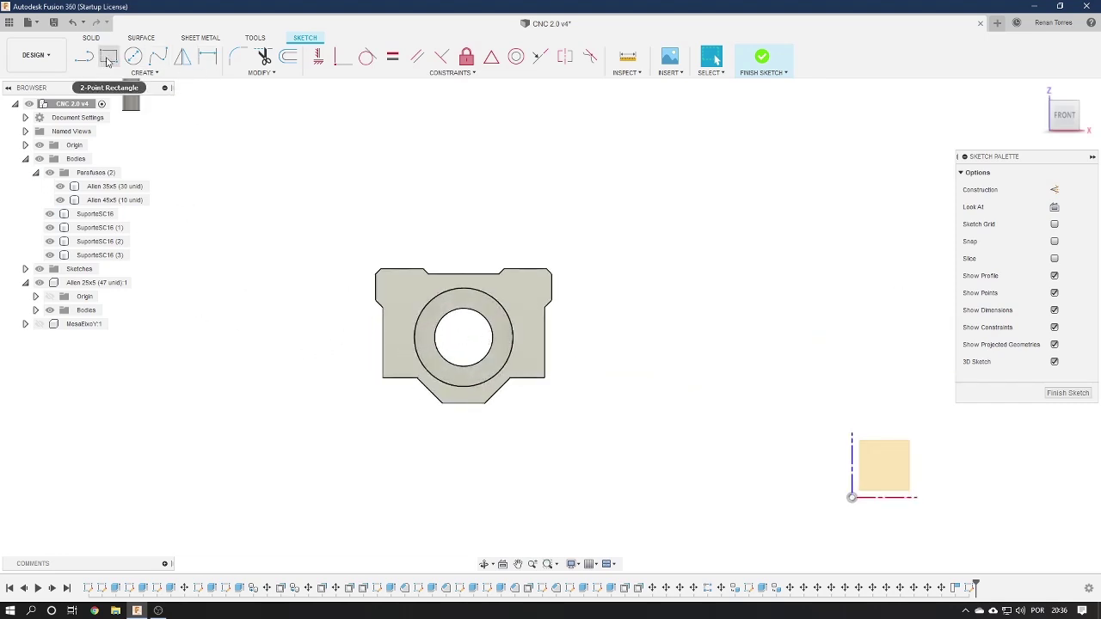
Draw a Ø16 mm center-diameter circle centred in the front block's bore
{"action": "left_click", "coordinate": [133, 56]}
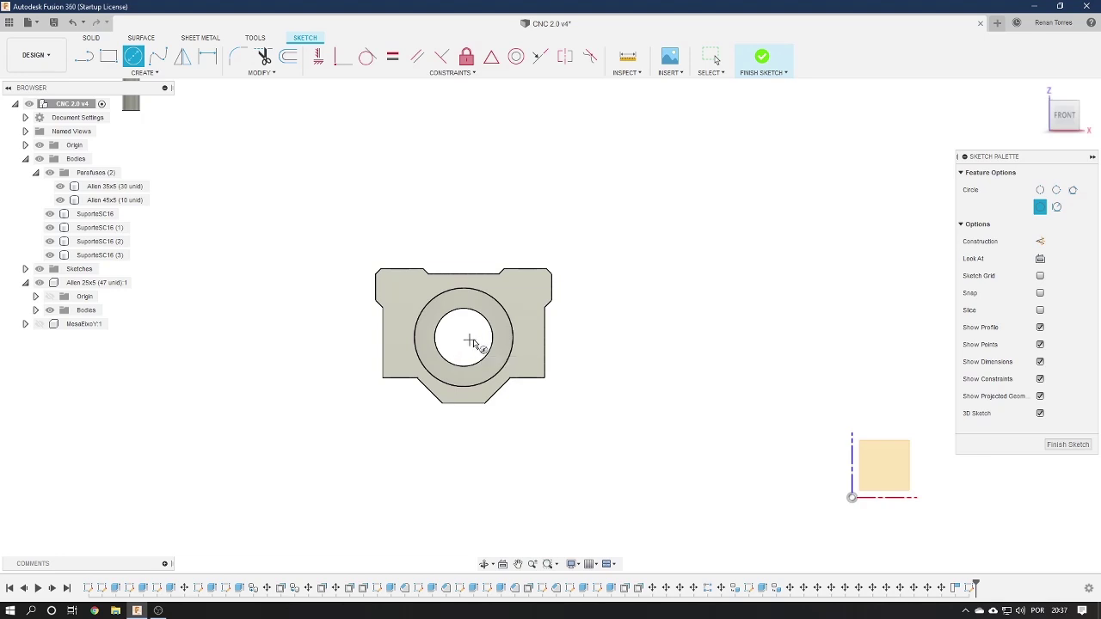
{"action": "left_click", "coordinate": [473, 339]}
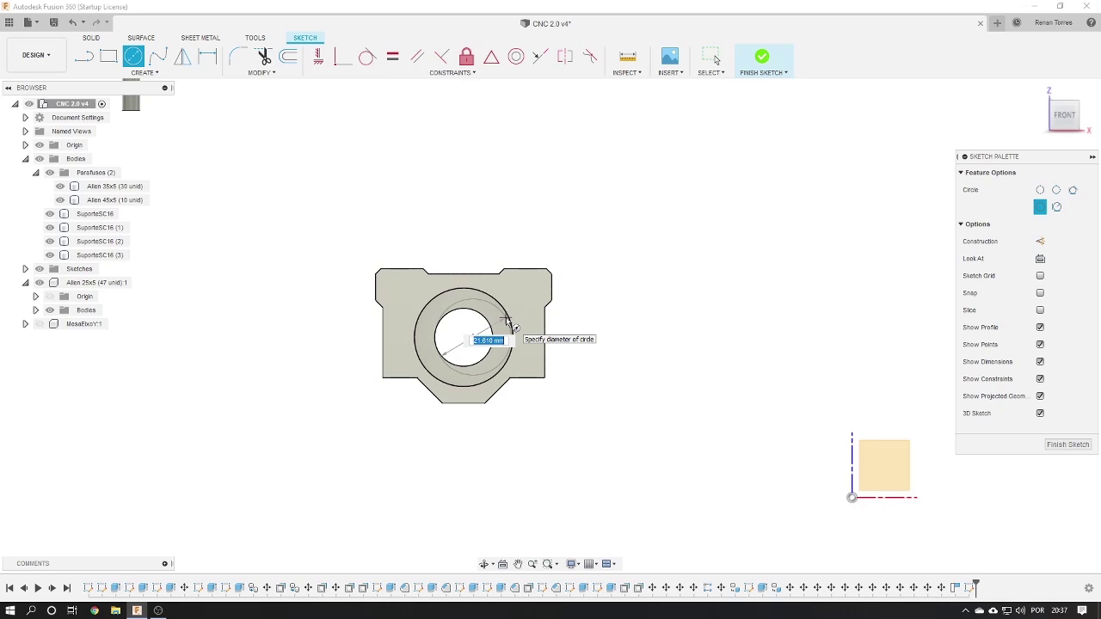
{"action": "left_click", "coordinate": [507, 323]}
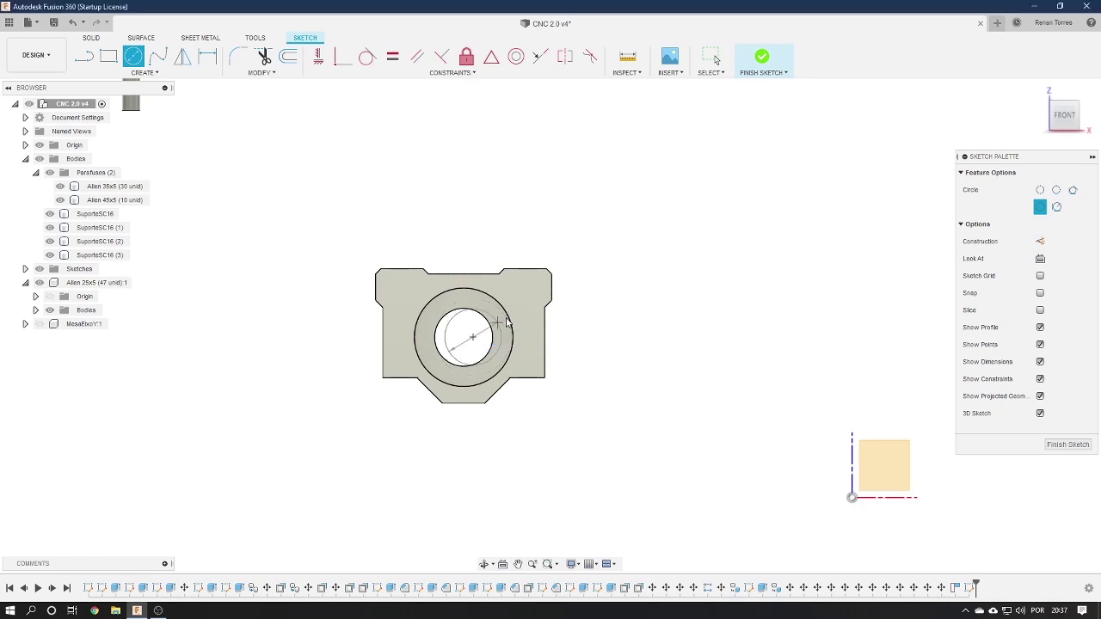
{"action": "key", "text": "Escape"}
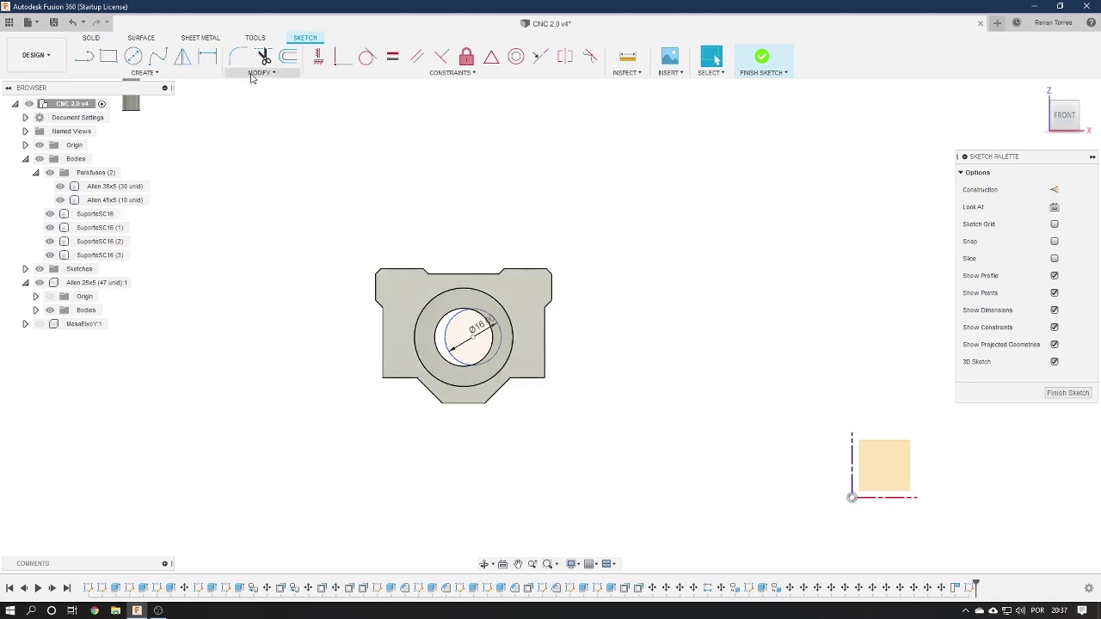
Extrude the Ø16 mm circle 500 mm as a New Component, creating Component3:1
{"action": "left_click", "coordinate": [91, 38]}
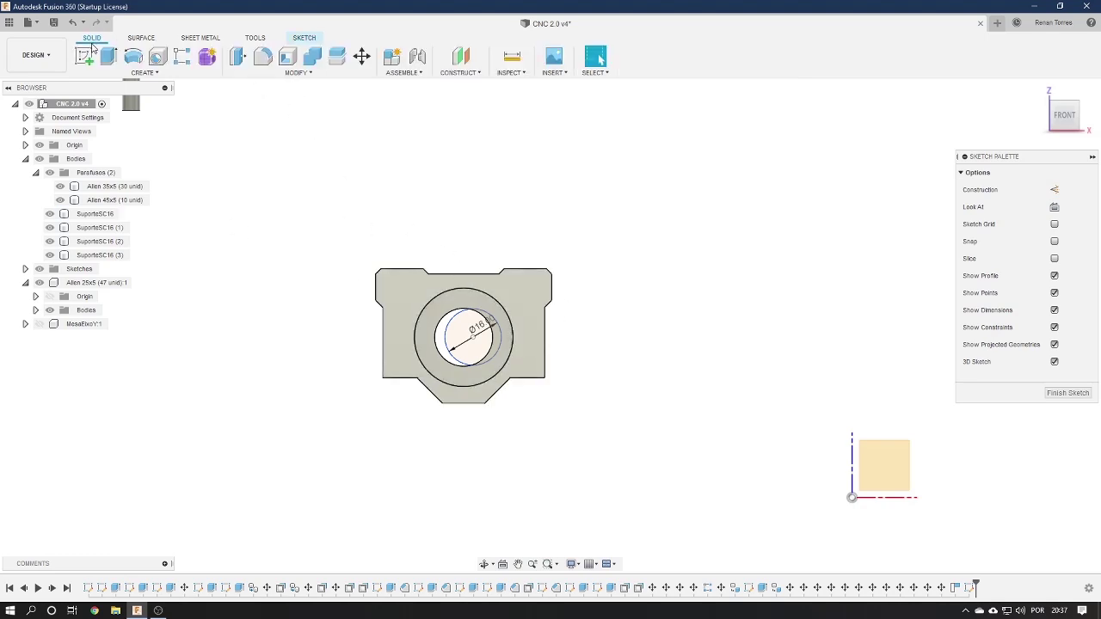
{"action": "left_click", "coordinate": [108, 56]}
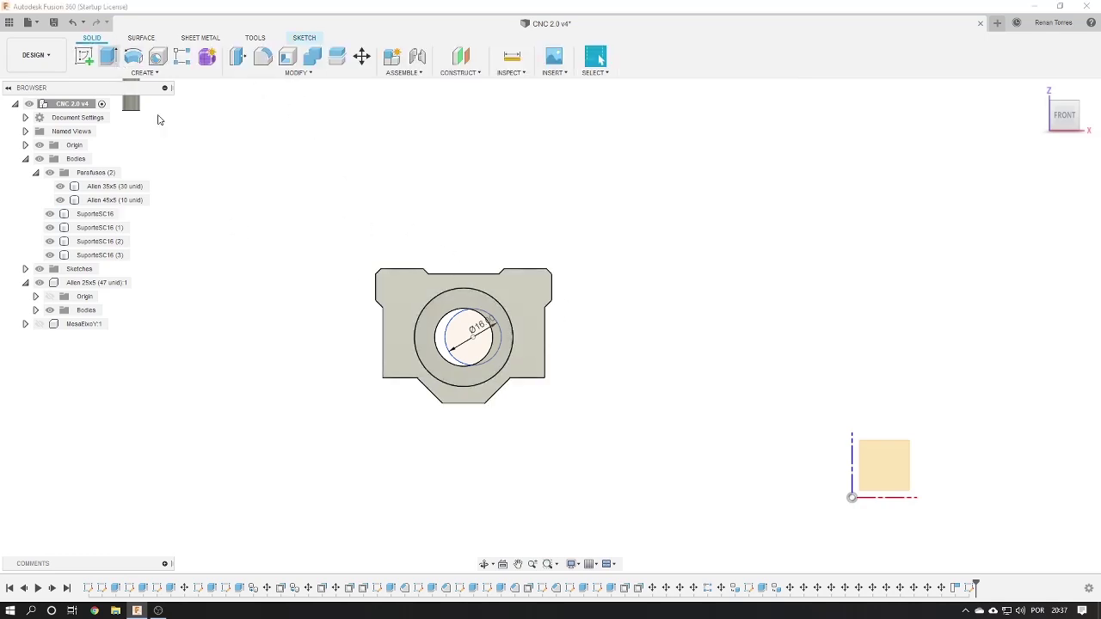
{"action": "left_click", "coordinate": [470, 340]}
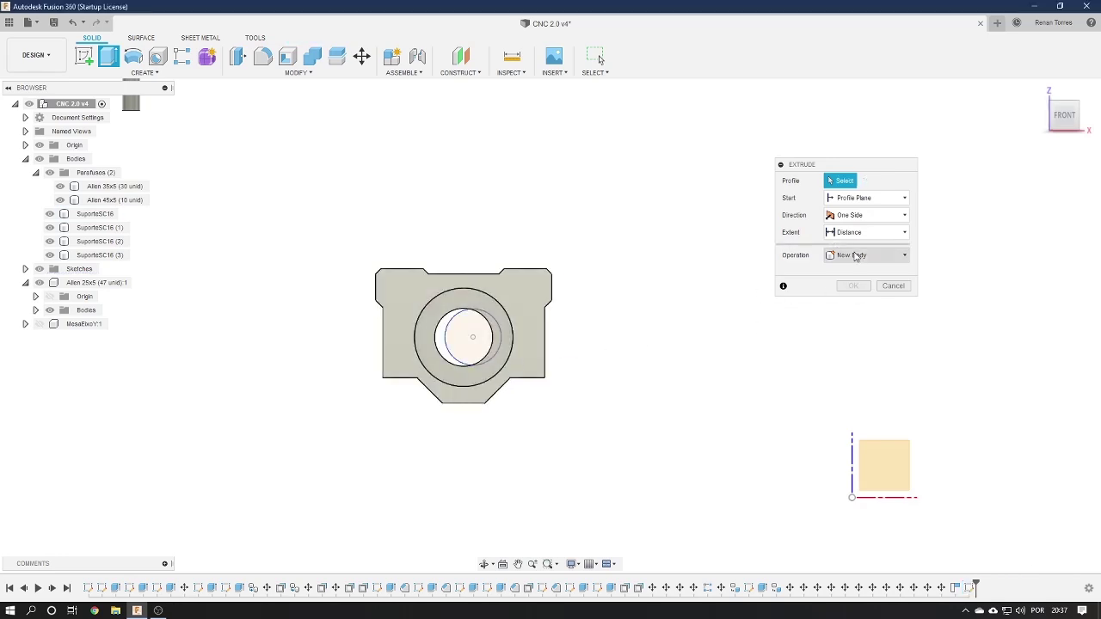
{"action": "left_click", "coordinate": [463, 343]}
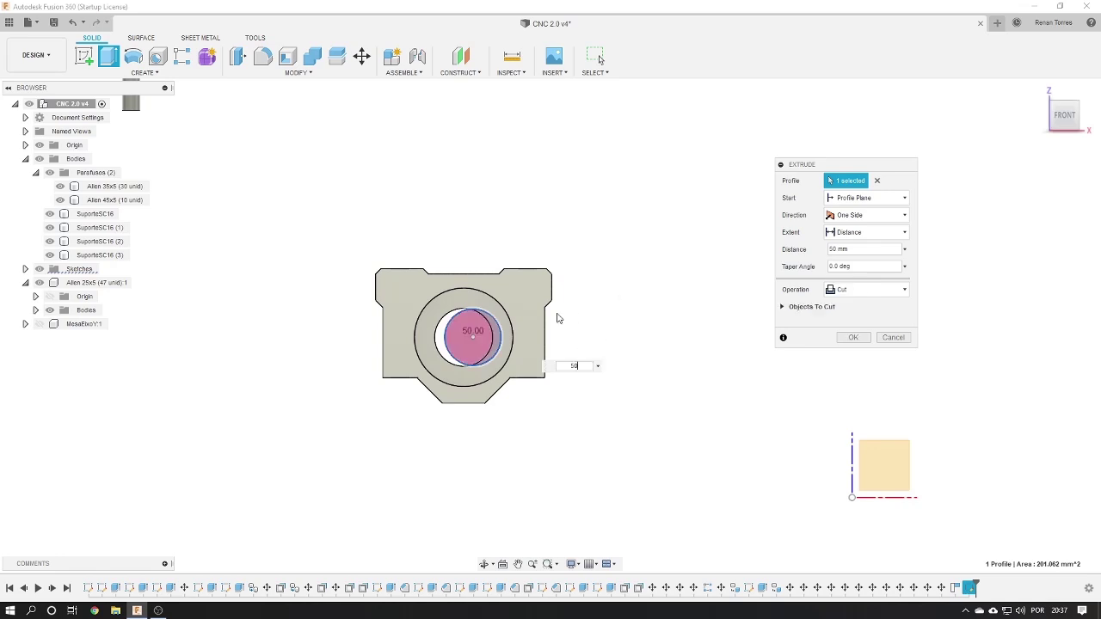
{"action": "middle_click_drag", "start_coordinate": [557, 319], "coordinate": [600, 383], "text": "shift"}
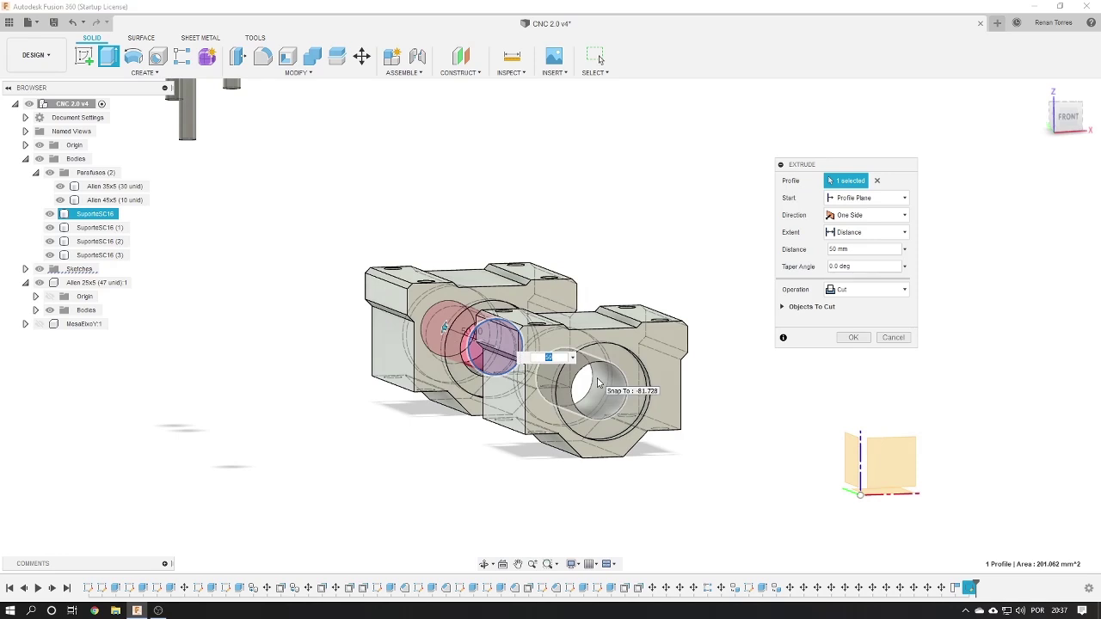
{"action": "type", "text": "0"}
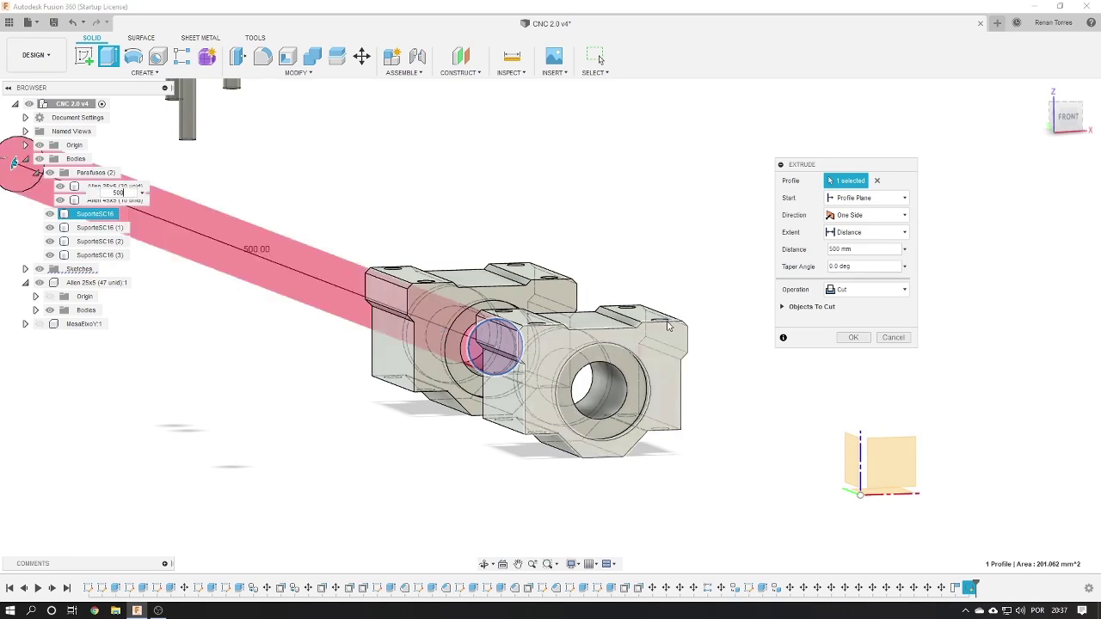
{"action": "left_click", "coordinate": [860, 294]}
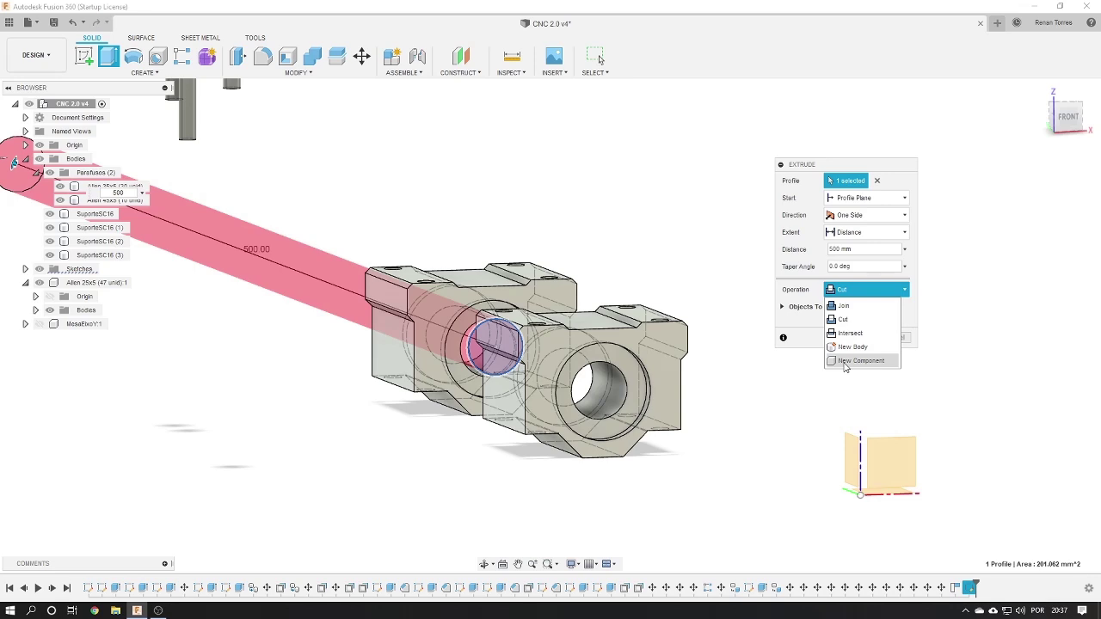
{"action": "left_click", "coordinate": [845, 360]}
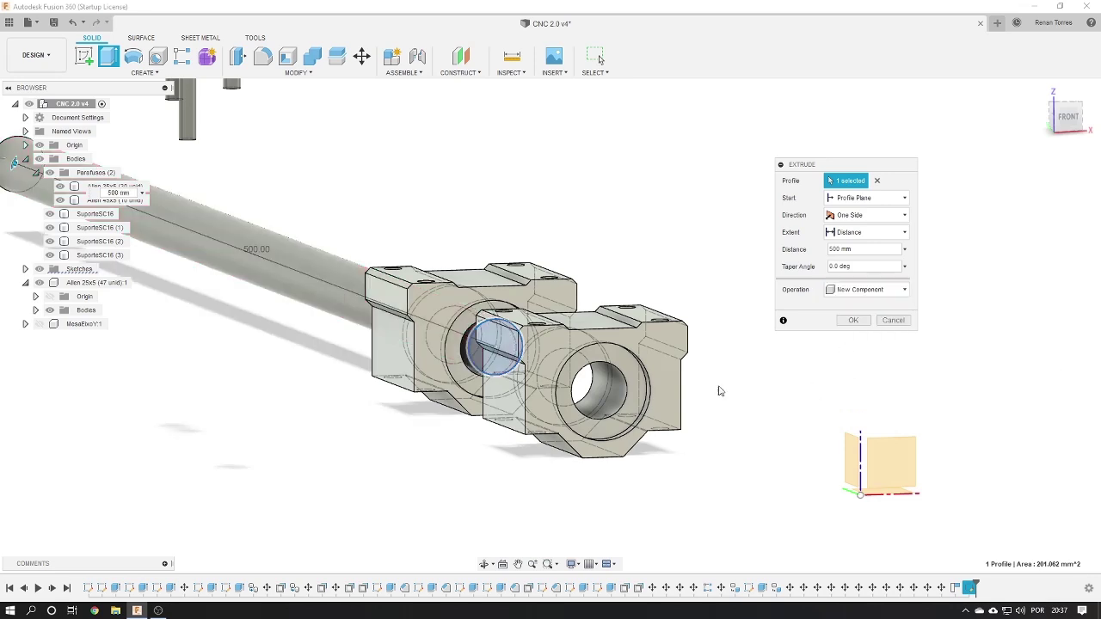
{"action": "left_click", "coordinate": [853, 321]}
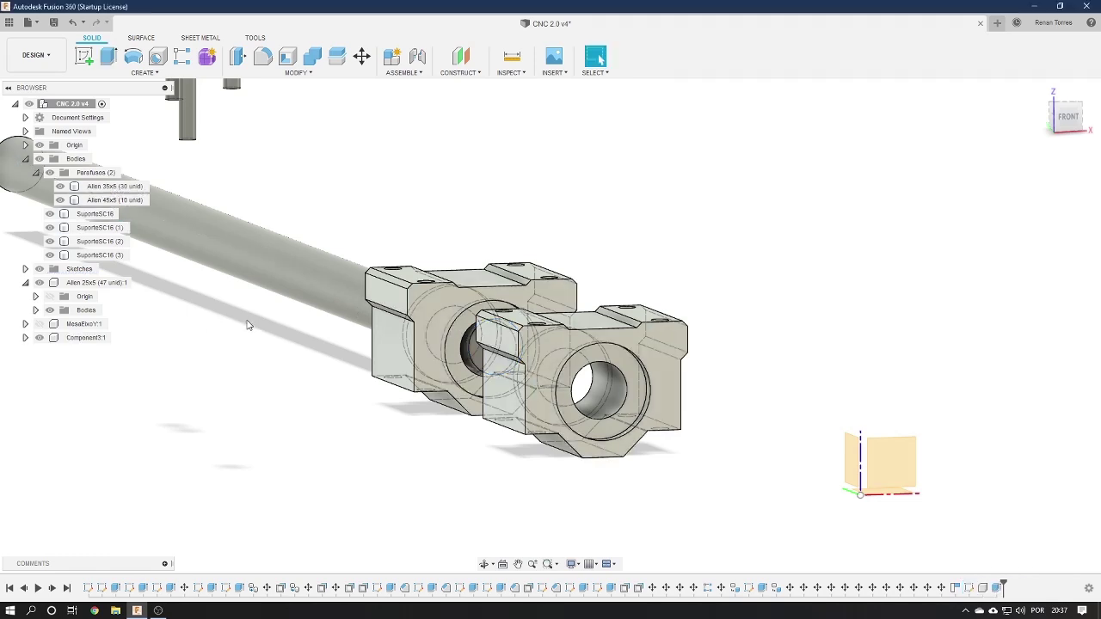
Rename Component3:1 in the browser to 'Barra do Eixo Y'
{"action": "left_click", "coordinate": [89, 339]}
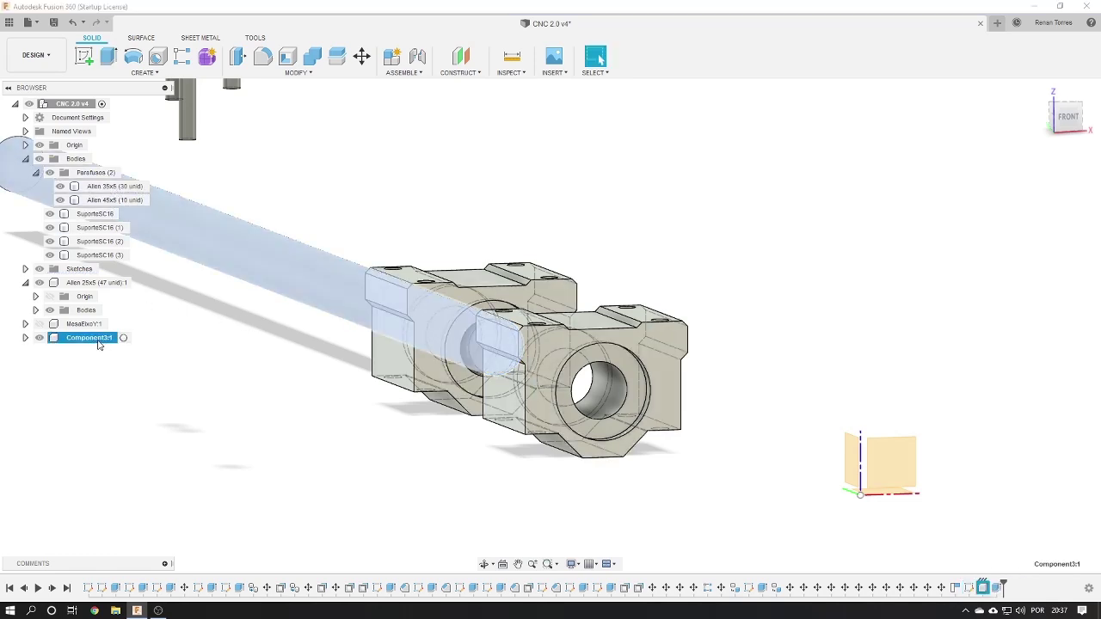
{"action": "double_click", "coordinate": [89, 339]}
{"action": "type", "text": "Barra do Eixo Y"}
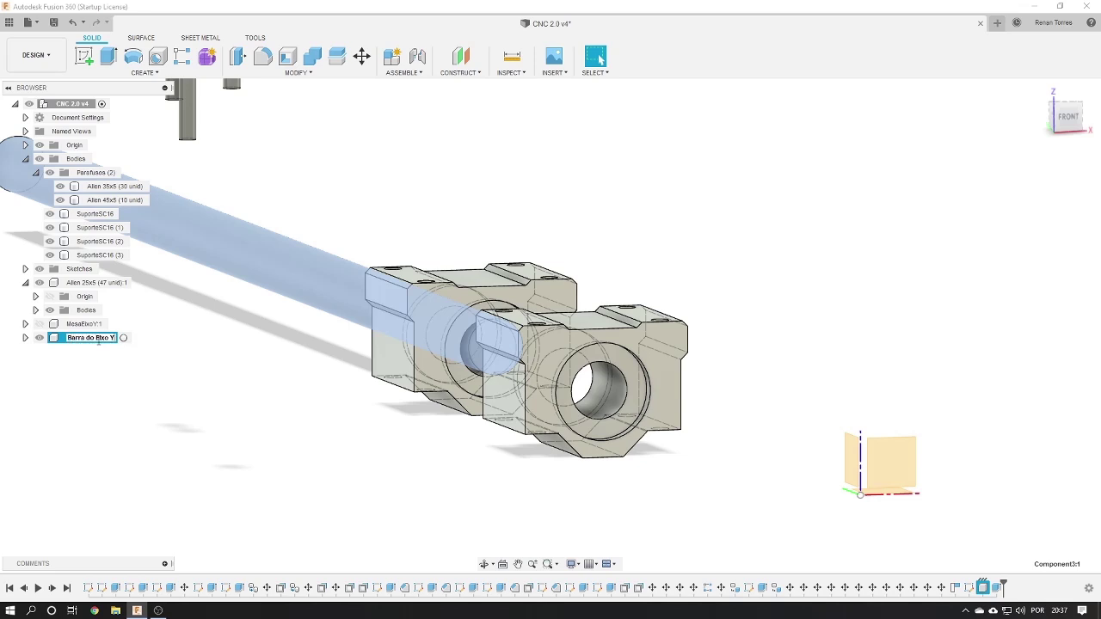
{"action": "key", "text": "Return"}
{"action": "scroll", "coordinate": [327, 270], "scroll_direction": "down", "scroll_amount": 5}
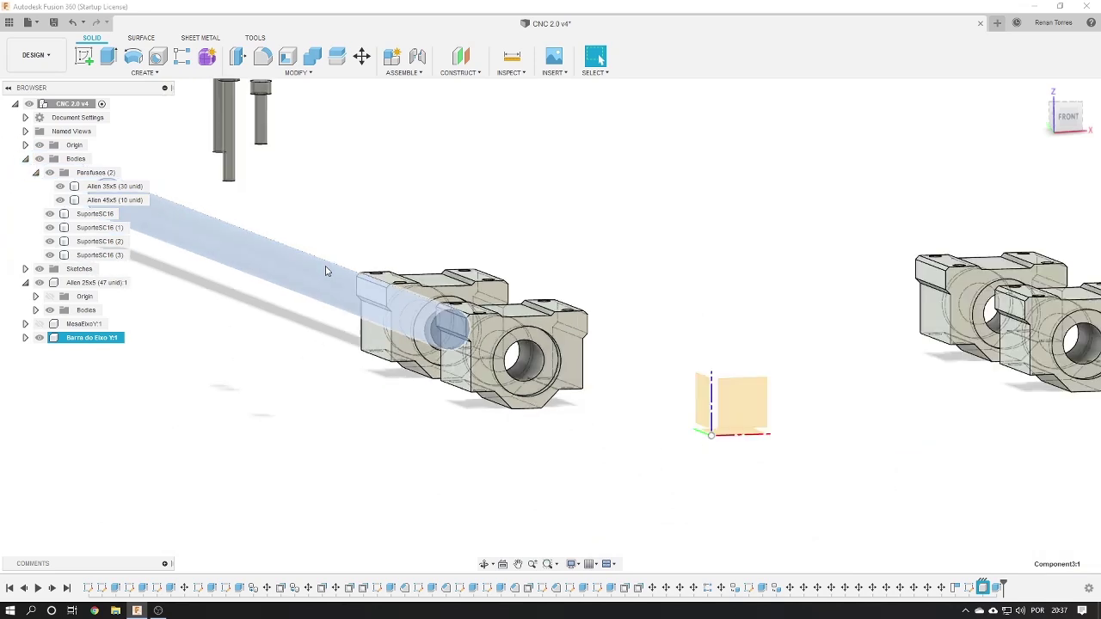
{"action": "scroll", "coordinate": [327, 270], "scroll_direction": "down", "scroll_amount": 3}
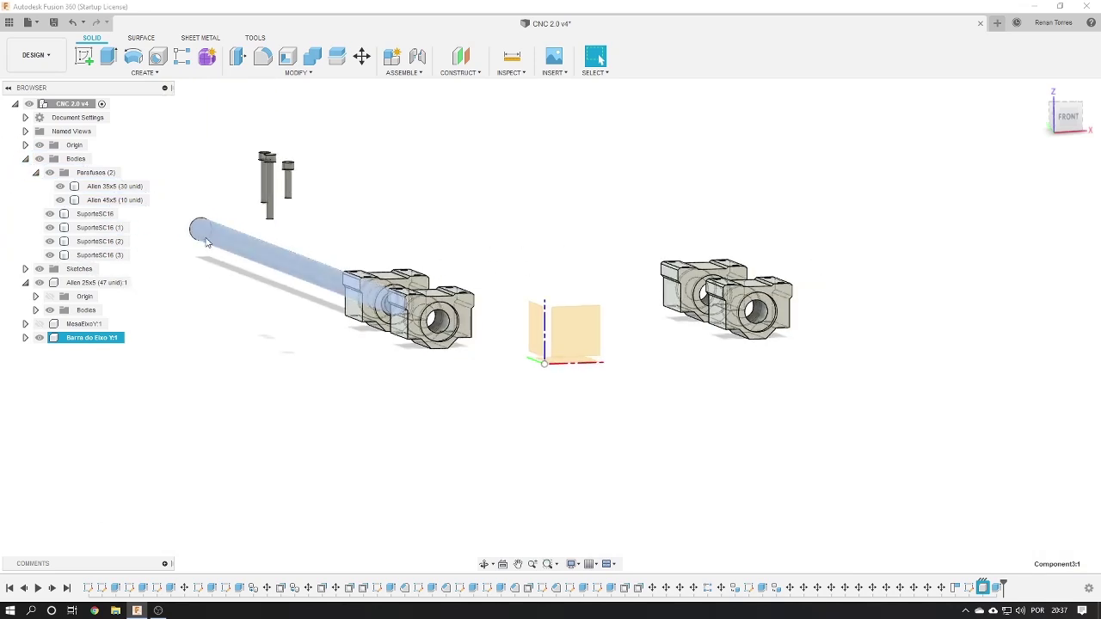
Orbit around the supports and select the rod's cylindrical face
{"action": "left_click", "coordinate": [315, 336]}
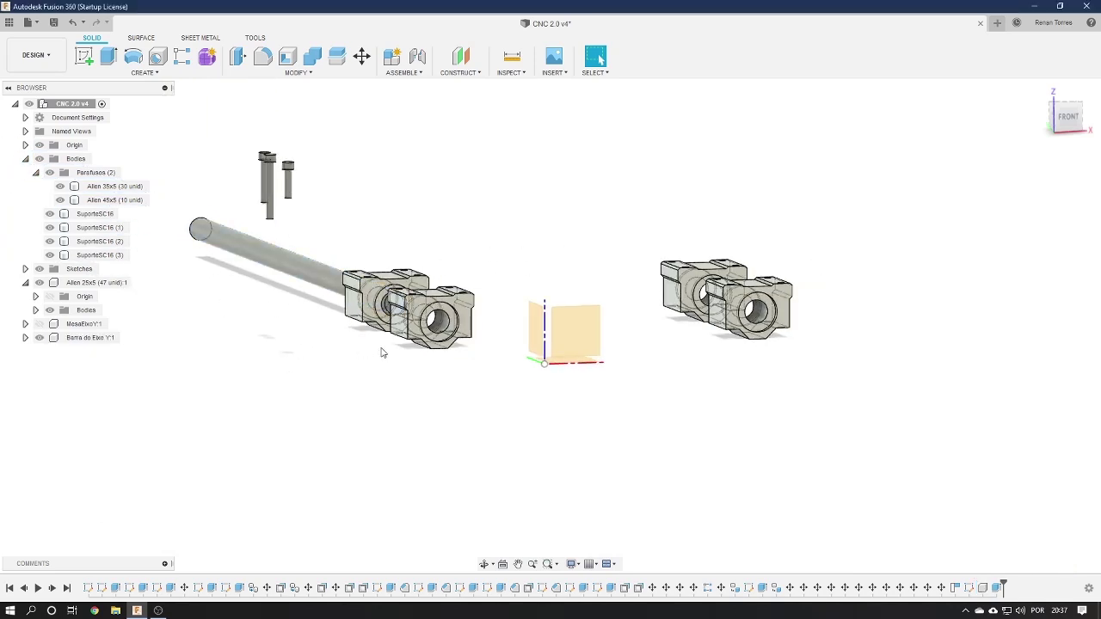
{"action": "mouse_move", "coordinate": [248, 313]}
{"action": "middle_mouse_down", "text": "shift"}
{"action": "mouse_move", "coordinate": [607, 411]}
{"action": "mouse_move", "coordinate": [552, 395]}
{"action": "middle_mouse_up", "text": "shift"}
{"action": "left_click", "coordinate": [294, 280]}
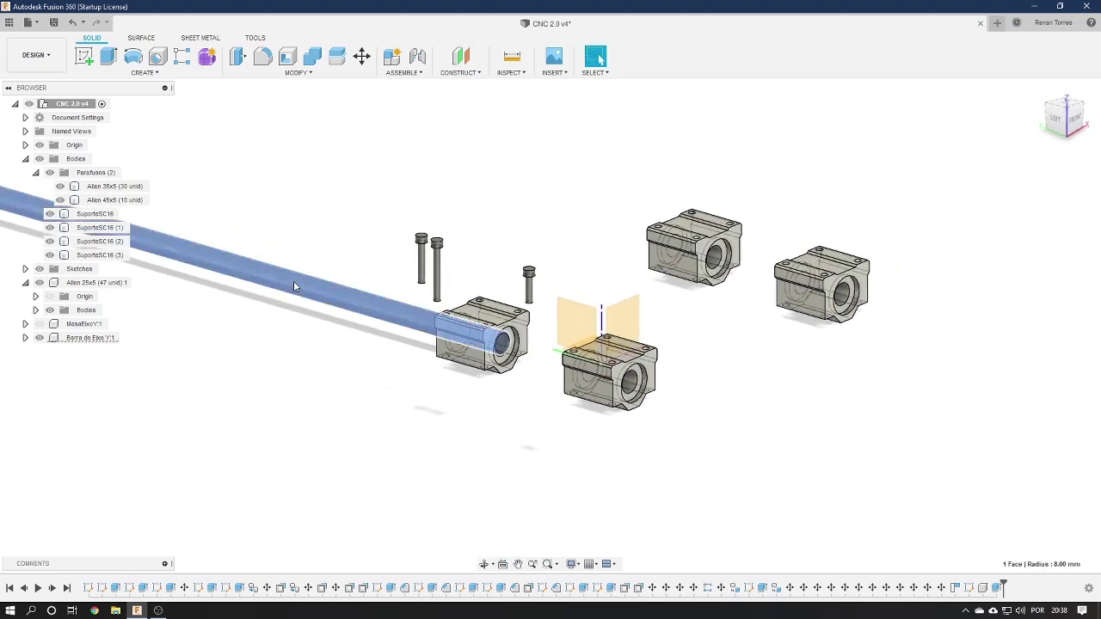
{"action": "mouse_move", "coordinate": [601, 379]}
{"action": "middle_mouse_down", "text": "shift"}
{"action": "mouse_move", "coordinate": [513, 379]}
{"action": "mouse_move", "coordinate": [598, 411]}
{"action": "middle_mouse_up", "text": "shift"}
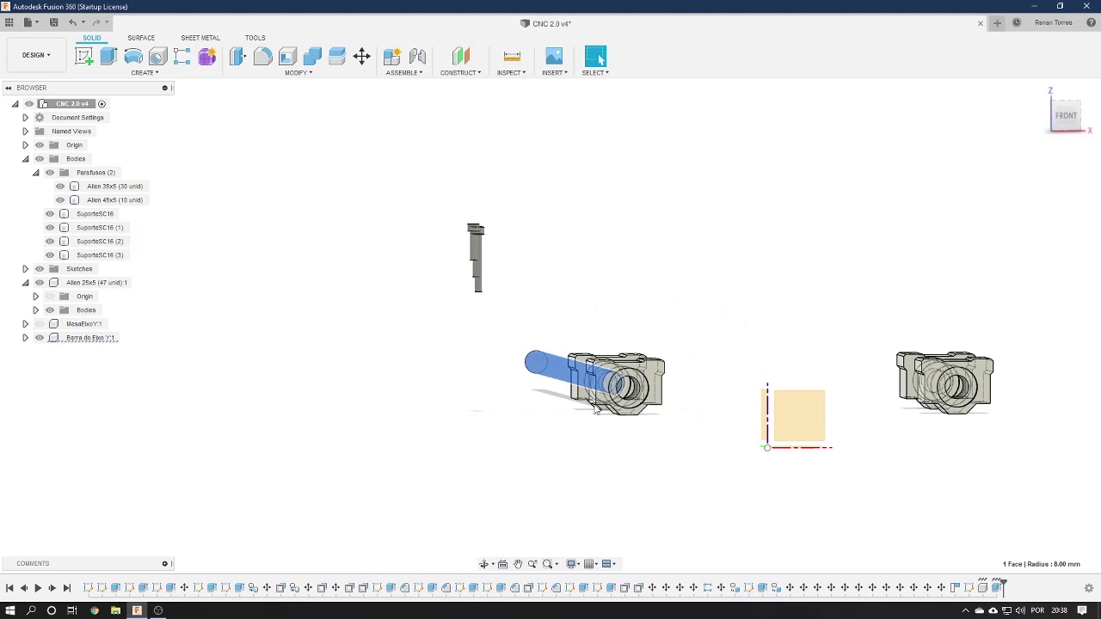
{"action": "scroll", "coordinate": [706, 404], "scroll_direction": "up", "scroll_amount": 4}
{"action": "middle_click_drag", "start_coordinate": [656, 343], "coordinate": [650, 340], "text": "shift"}
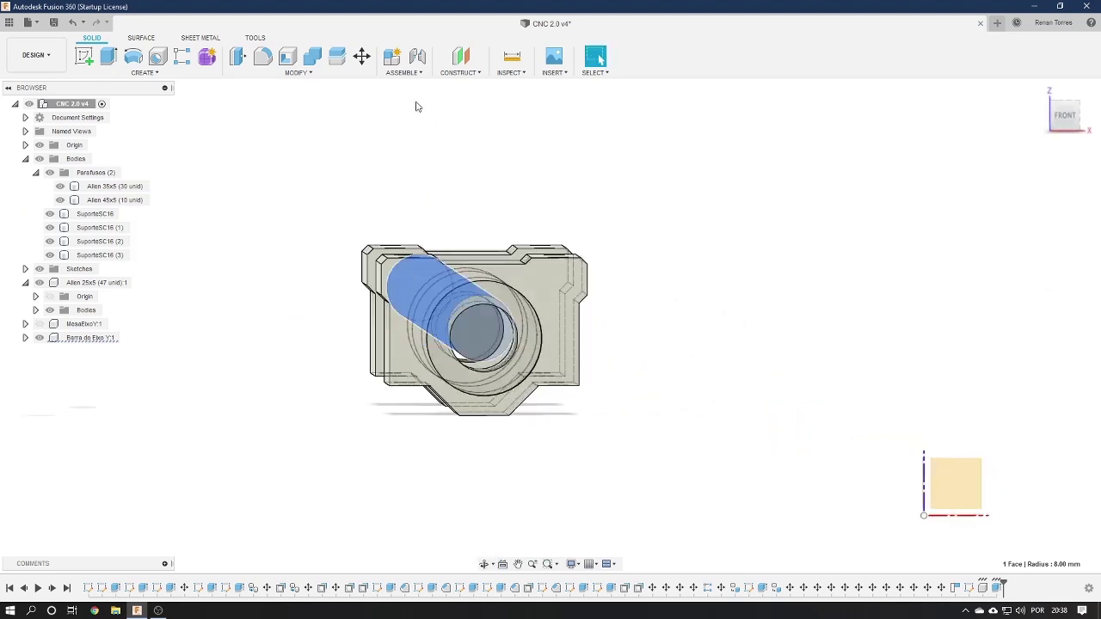
Move the rod's end face point-to-point from the circle centre to the front support's bore centre
{"action": "left_click", "coordinate": [362, 58]}
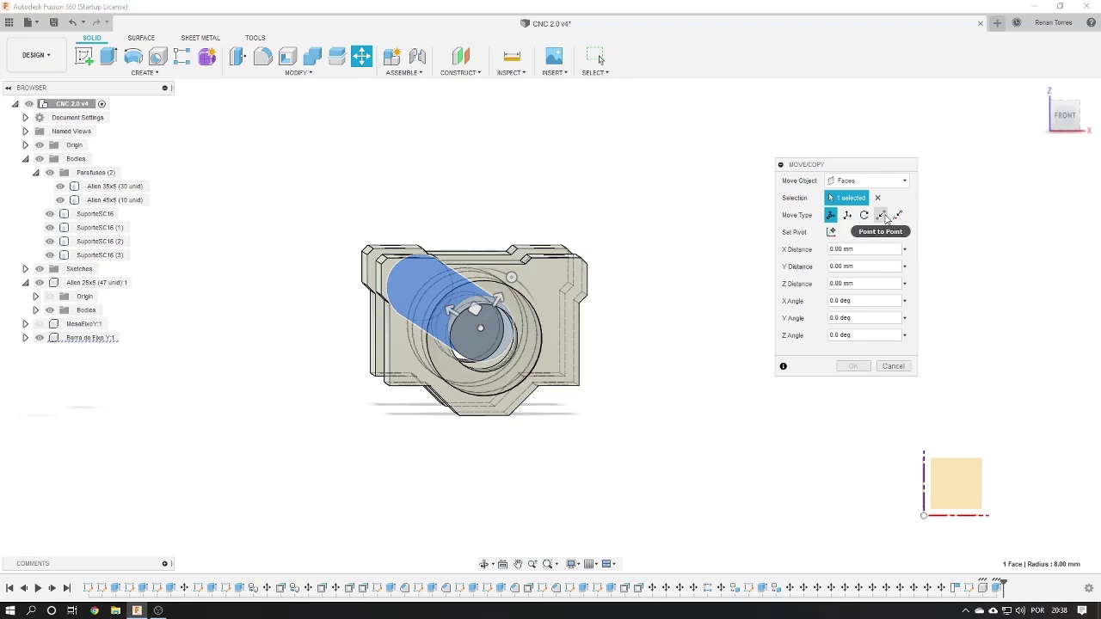
{"action": "left_click", "coordinate": [880, 215]}
{"action": "left_click", "coordinate": [481, 330]}
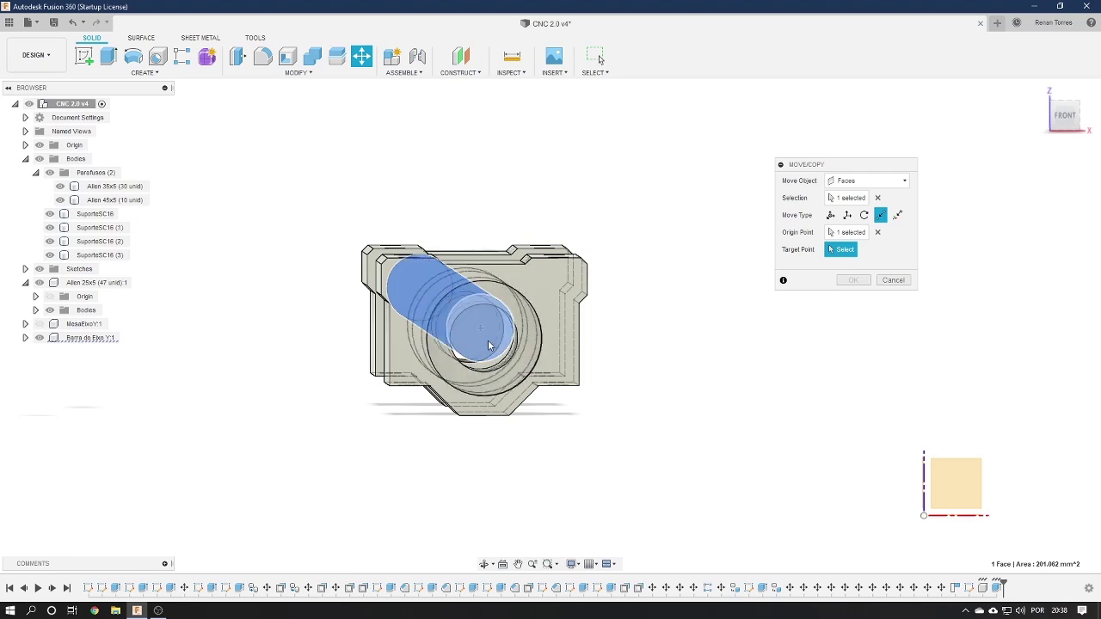
{"action": "middle_click_drag", "start_coordinate": [481, 348], "coordinate": [494, 344], "text": "shift"}
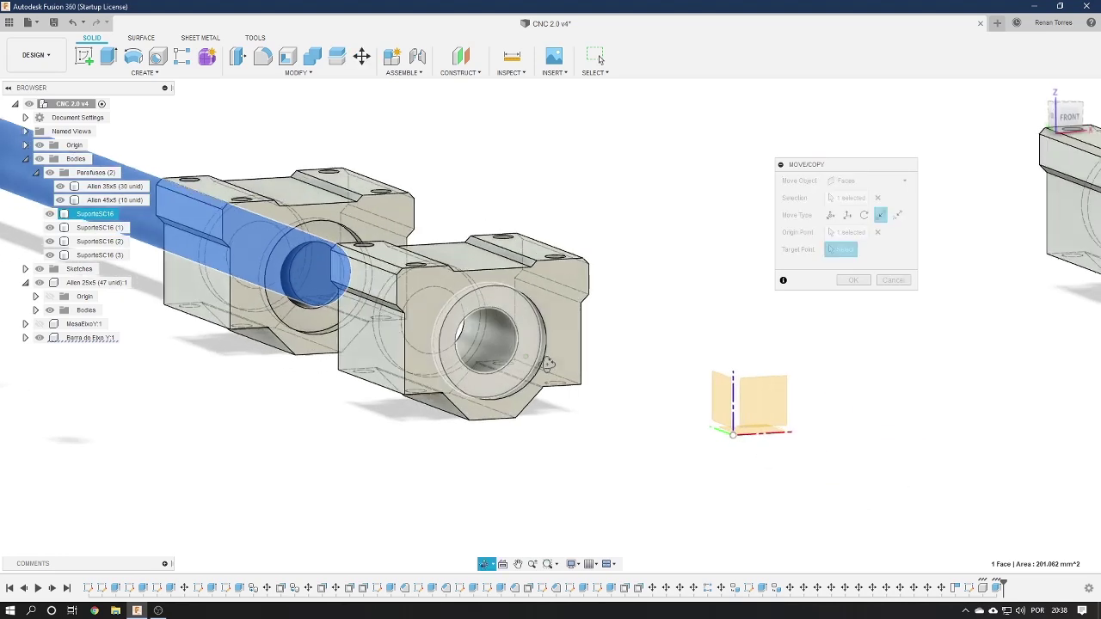
{"action": "left_click", "coordinate": [486, 345]}
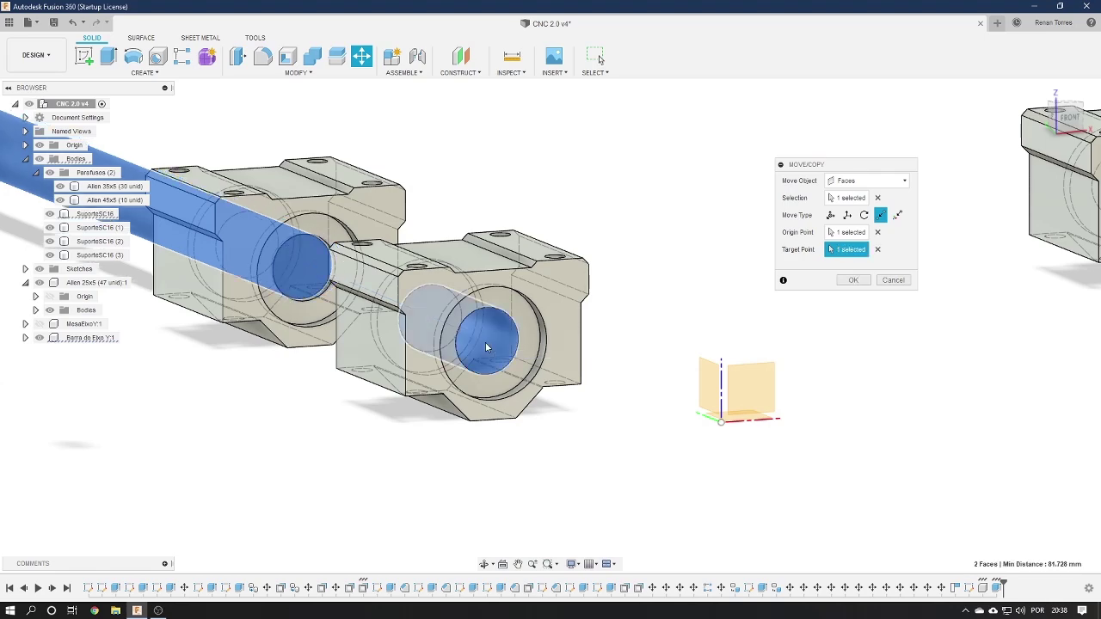
{"action": "left_click", "coordinate": [851, 280]}
Zoom and orbit to inspect the rod running through both SuporteSC16 blocks
{"action": "scroll", "coordinate": [482, 355], "scroll_direction": "up", "scroll_amount": 2}
{"action": "scroll", "coordinate": [482, 355], "scroll_direction": "up", "scroll_amount": 3}
{"action": "scroll", "coordinate": [481, 355], "scroll_direction": "up", "scroll_amount": 2}
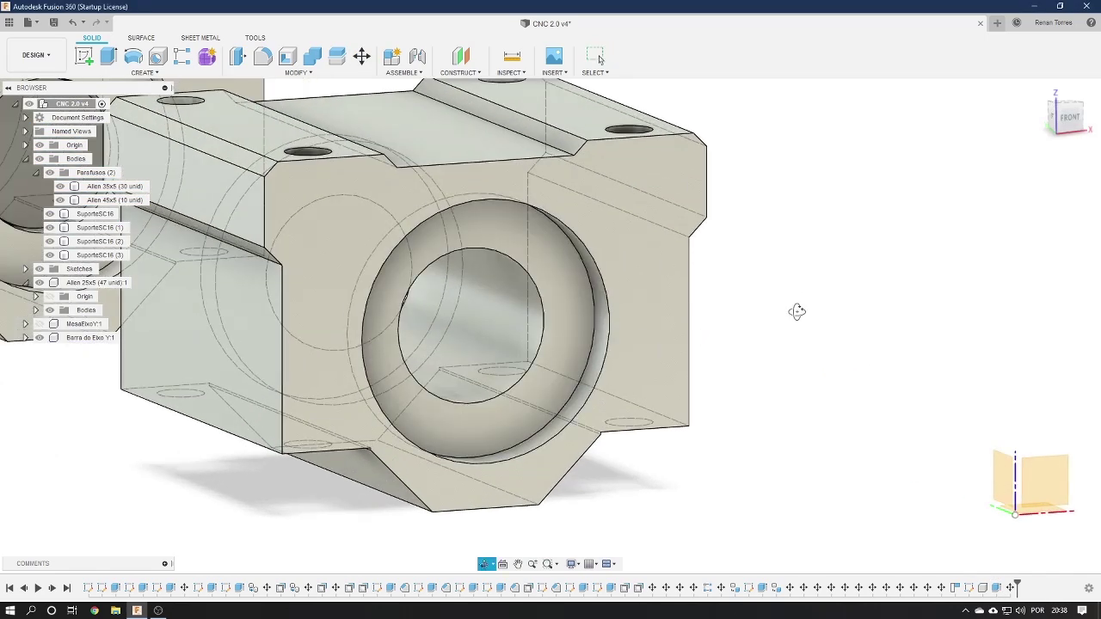
{"action": "middle_click_drag", "start_coordinate": [797, 311], "coordinate": [778, 303], "text": "shift"}
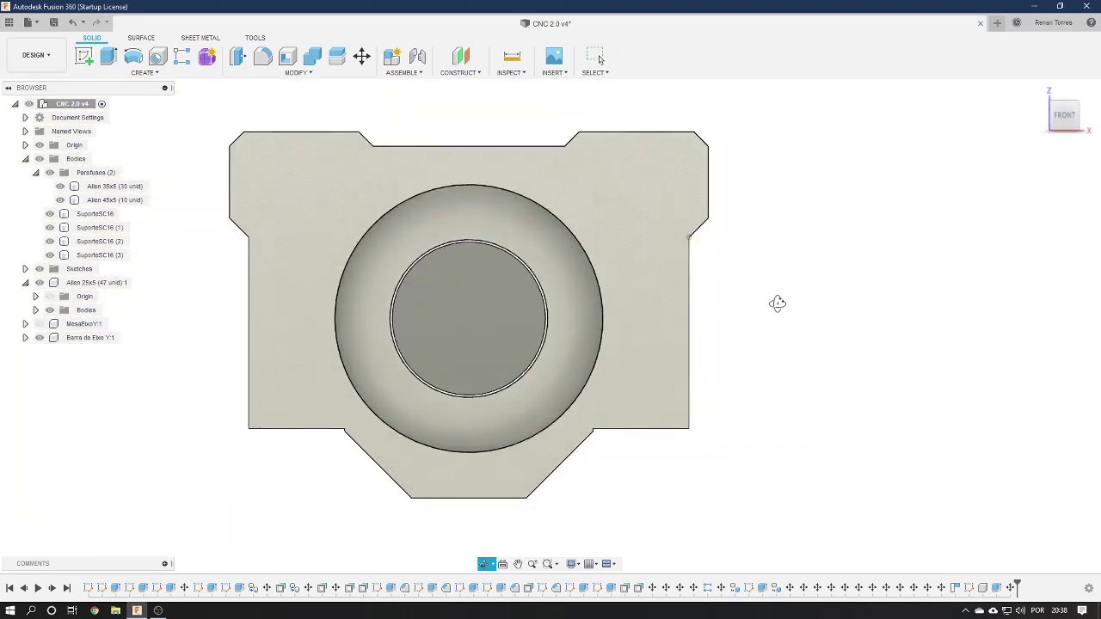
{"action": "mouse_move", "coordinate": [1069, 118]}
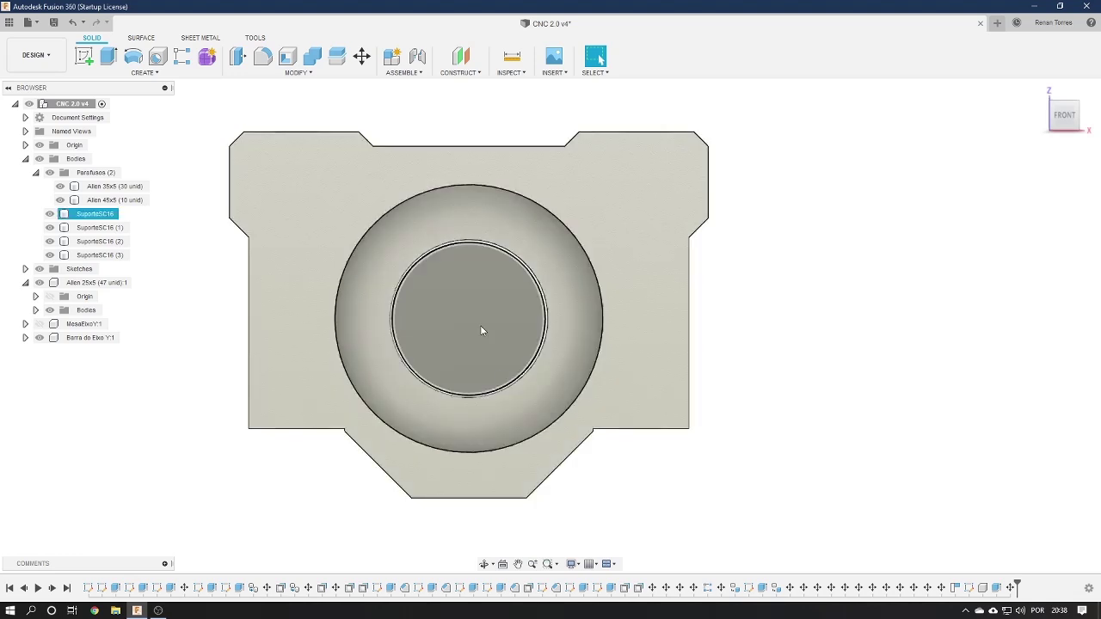
{"action": "scroll", "coordinate": [480, 325], "scroll_direction": "down", "scroll_amount": 5}
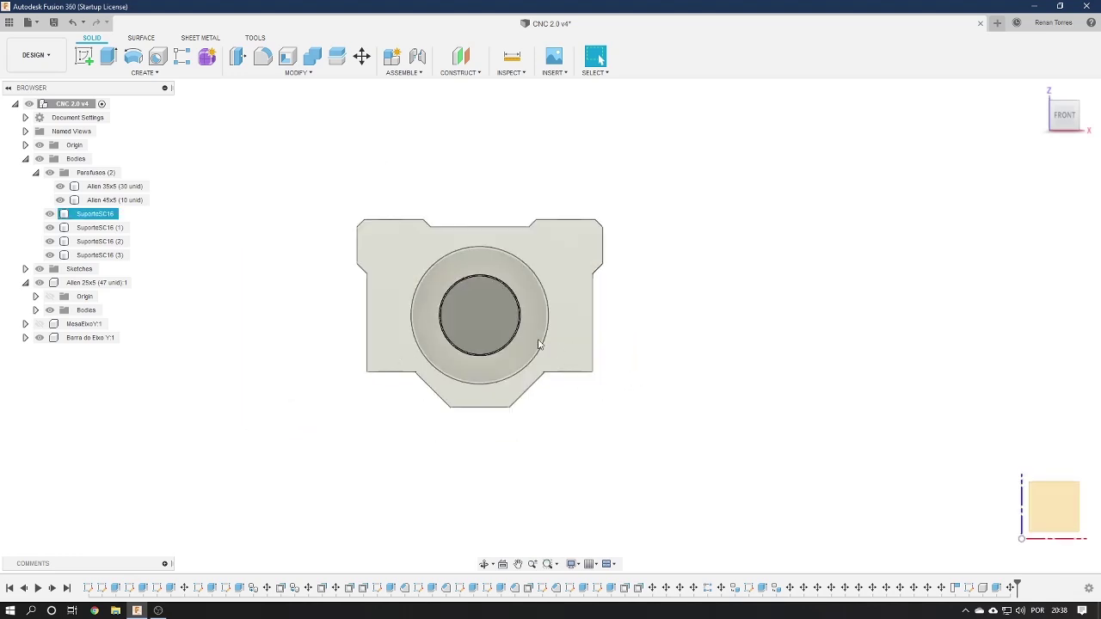
{"action": "middle_click_drag", "start_coordinate": [519, 284], "coordinate": [668, 336], "text": "shift"}
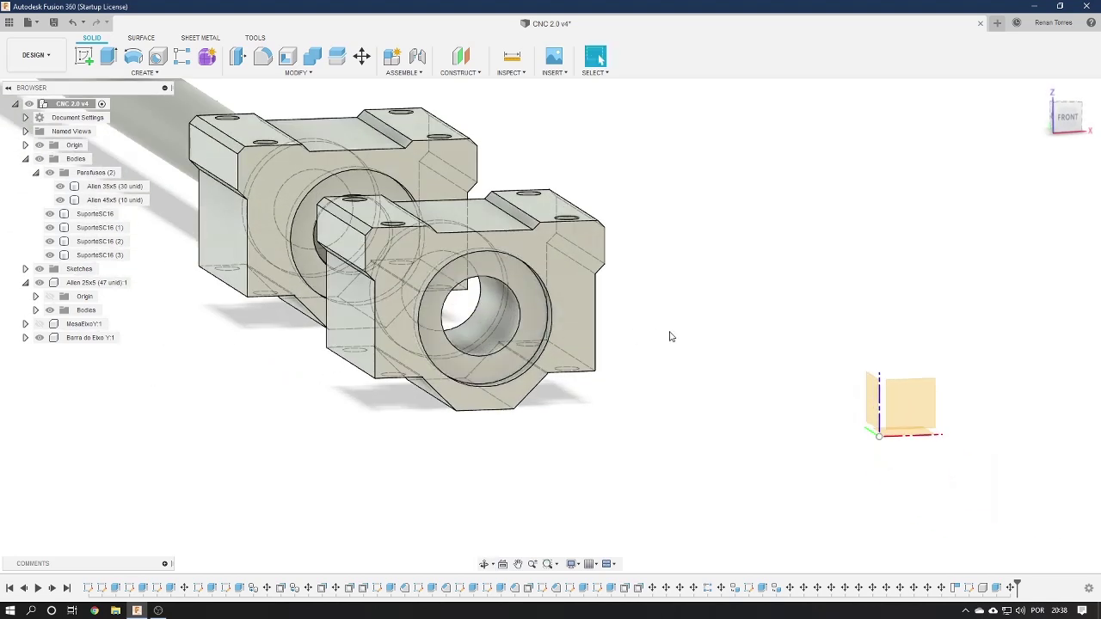
{"action": "scroll", "coordinate": [668, 337], "scroll_direction": "down", "scroll_amount": 2}
{"action": "scroll", "coordinate": [677, 343], "scroll_direction": "down", "scroll_amount": 2}
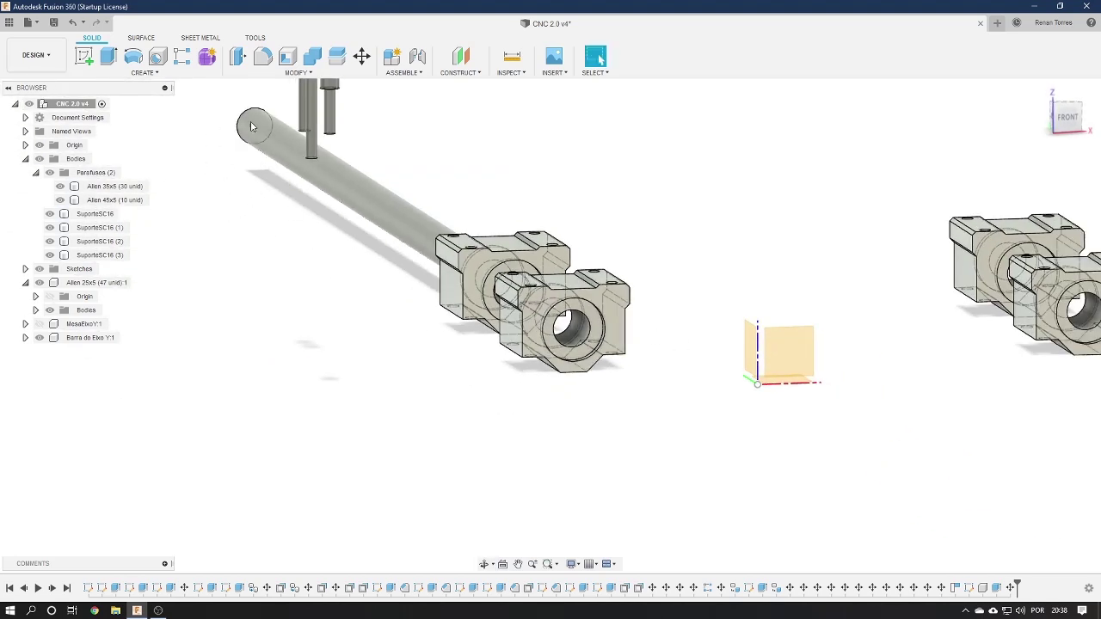
Free-move the rod -300 mm along Y so it extends through both SuporteSC16 blocks
{"action": "left_click", "coordinate": [362, 57]}
{"action": "left_click", "coordinate": [375, 206]}
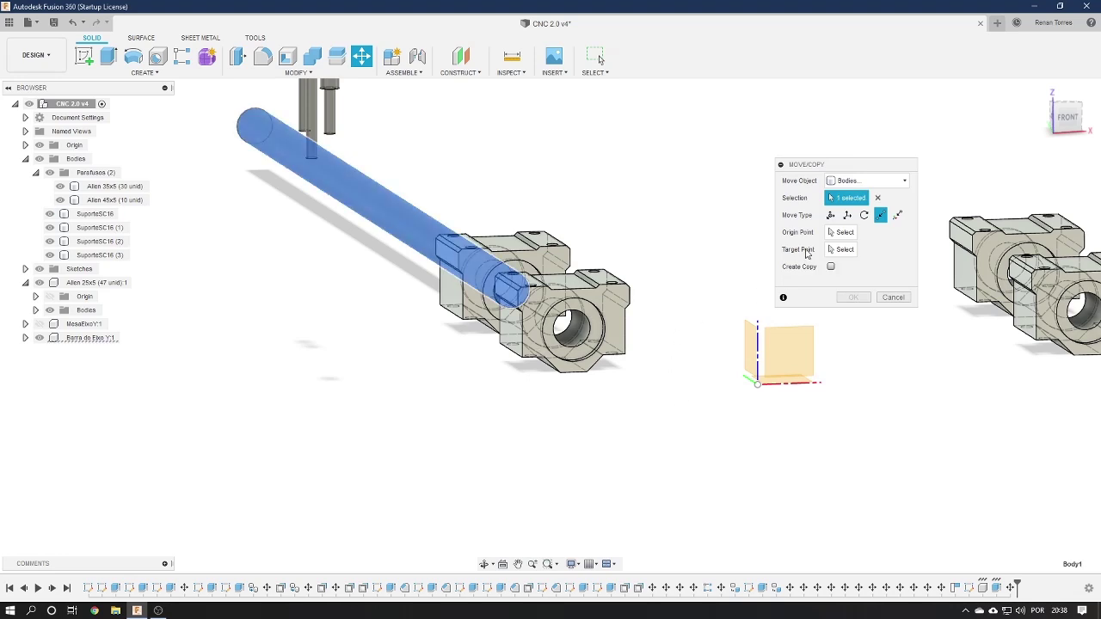
{"action": "left_click", "coordinate": [831, 216]}
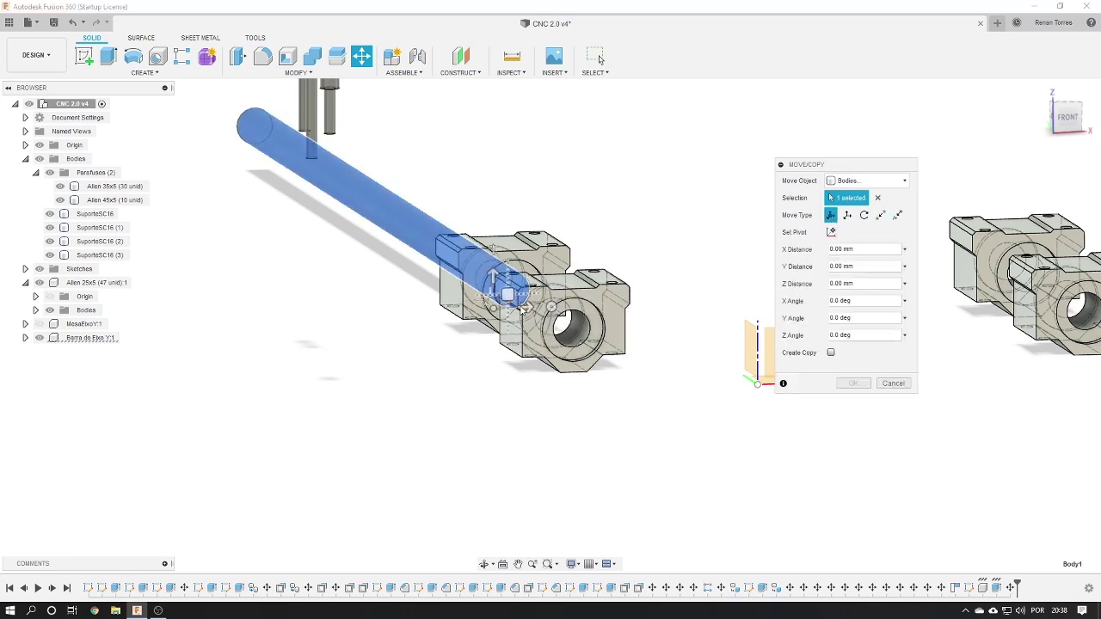
{"action": "middle_click_drag", "start_coordinate": [519, 364], "coordinate": [570, 386], "text": "shift"}
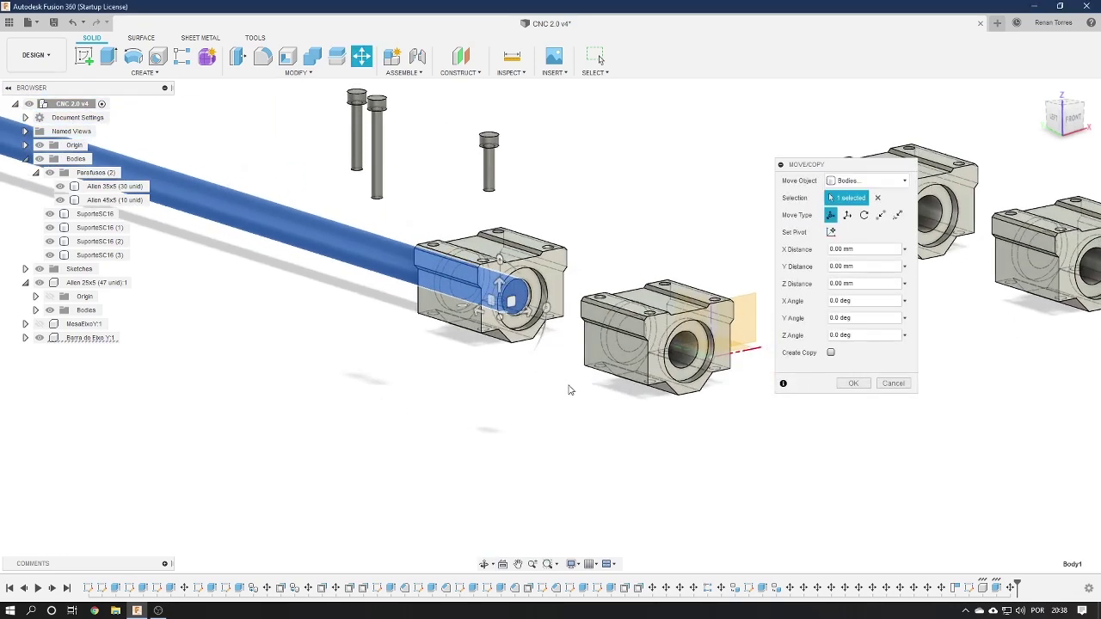
{"action": "left_click", "coordinate": [482, 314]}
{"action": "left_click_drag", "start_coordinate": [482, 314], "coordinate": [928, 446]}
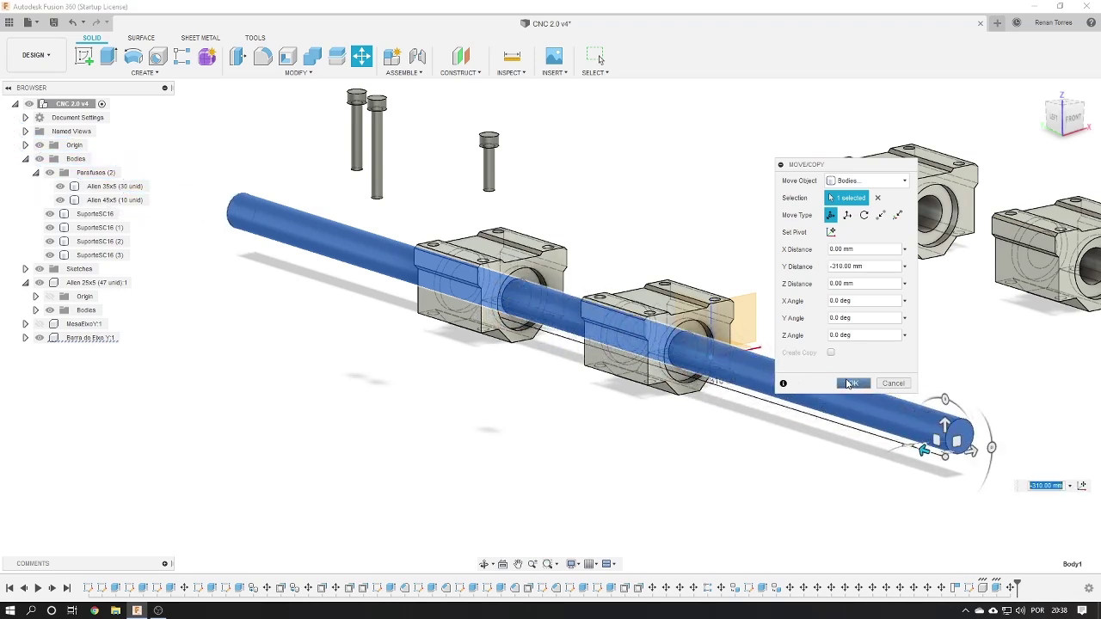
{"action": "left_click_drag", "start_coordinate": [921, 448], "coordinate": [909, 444]}
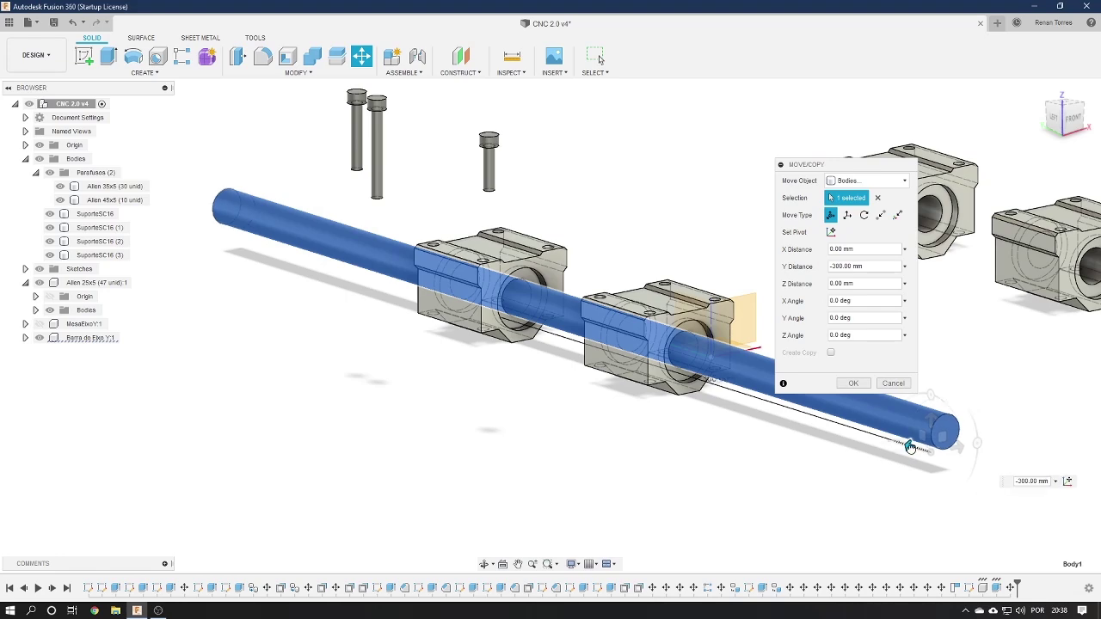
{"action": "left_click", "coordinate": [854, 384]}
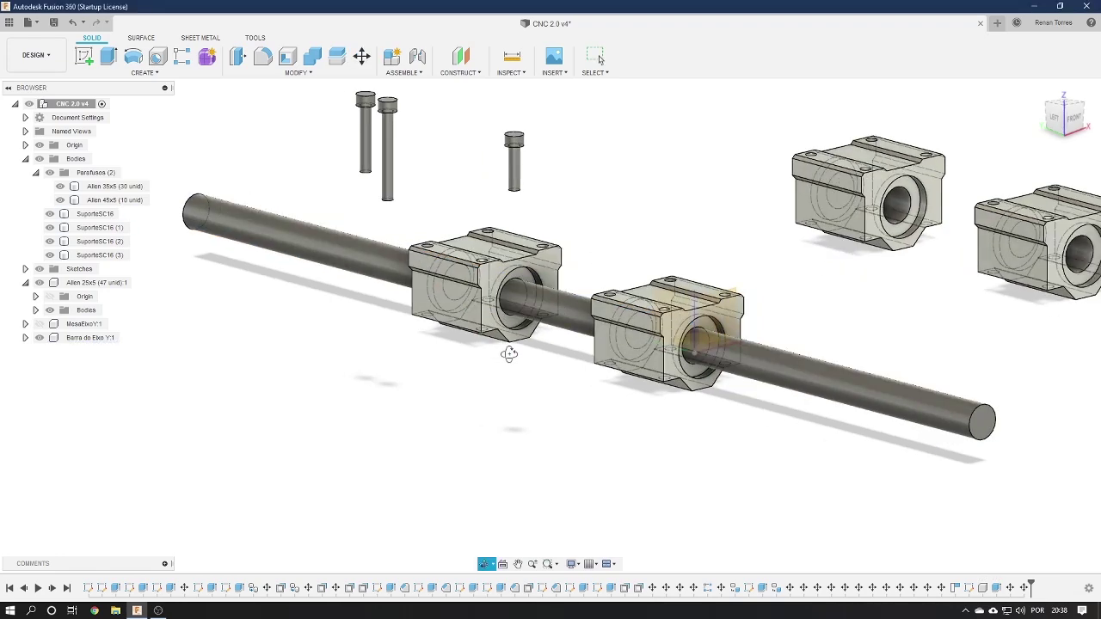
{"action": "middle_click_drag", "start_coordinate": [508, 349], "coordinate": [578, 366], "text": "shift"}
{"action": "scroll", "coordinate": [577, 365], "scroll_direction": "down", "scroll_amount": 2}
{"action": "mouse_move", "coordinate": [791, 332]}
{"action": "middle_mouse_down", "text": "shift"}
{"action": "mouse_move", "coordinate": [762, 319]}
{"action": "mouse_move", "coordinate": [656, 369]}
{"action": "mouse_move", "coordinate": [718, 353]}
{"action": "mouse_move", "coordinate": [683, 369]}
{"action": "middle_mouse_up", "text": "shift"}
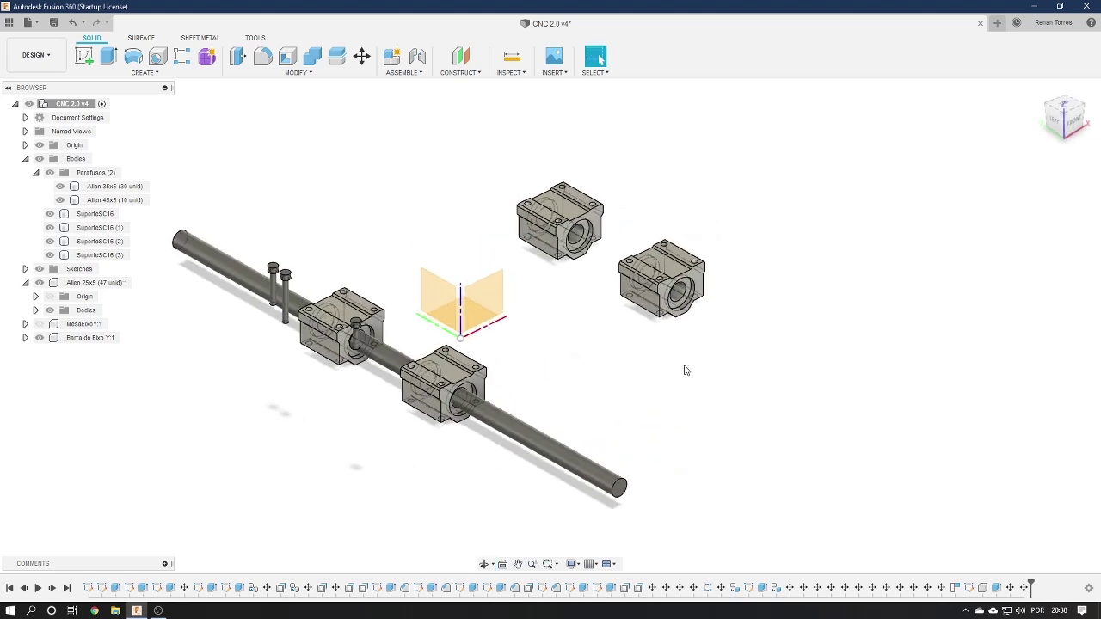
Select Body1 under Barra do Eixo > Bodies and start Move/Copy on it
{"action": "left_click", "coordinate": [557, 451]}
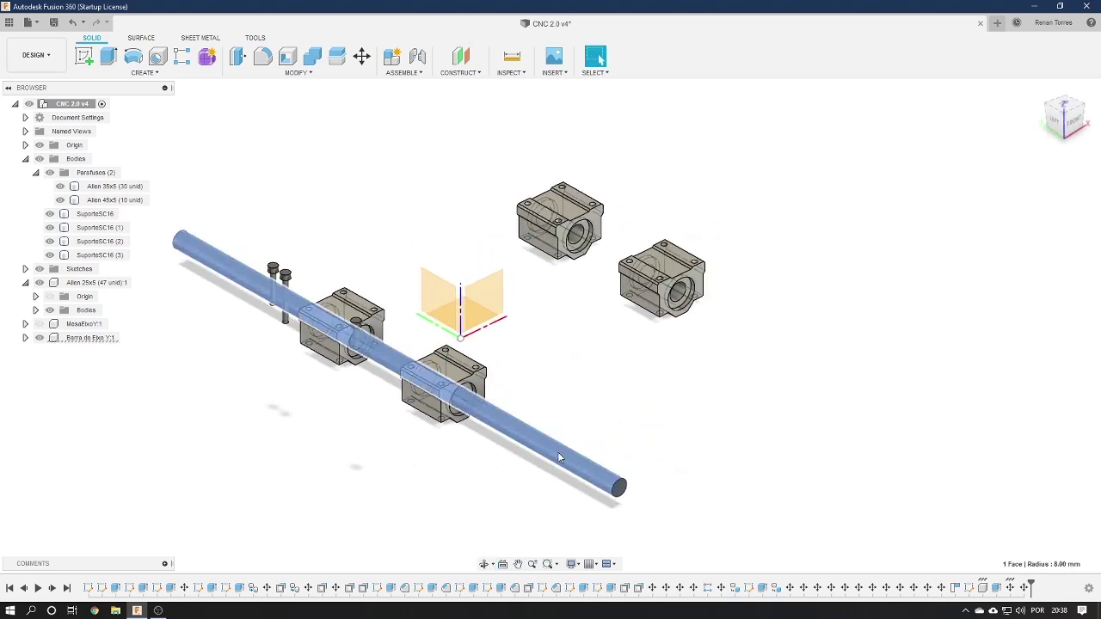
{"action": "left_click", "coordinate": [25, 337]}
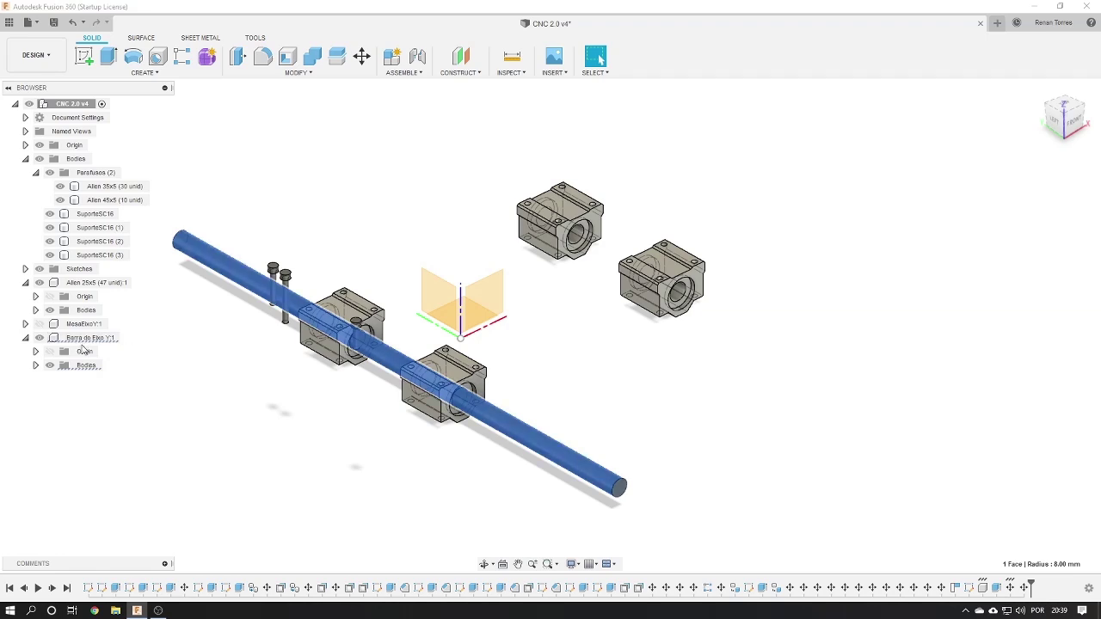
{"action": "left_click", "coordinate": [36, 366]}
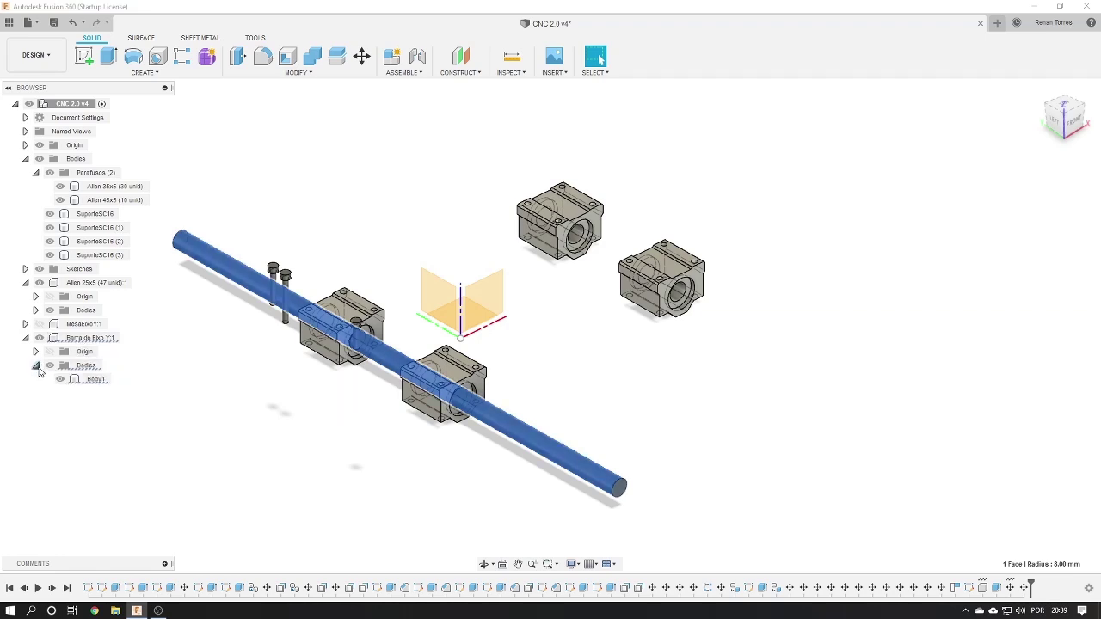
{"action": "left_click", "coordinate": [95, 380]}
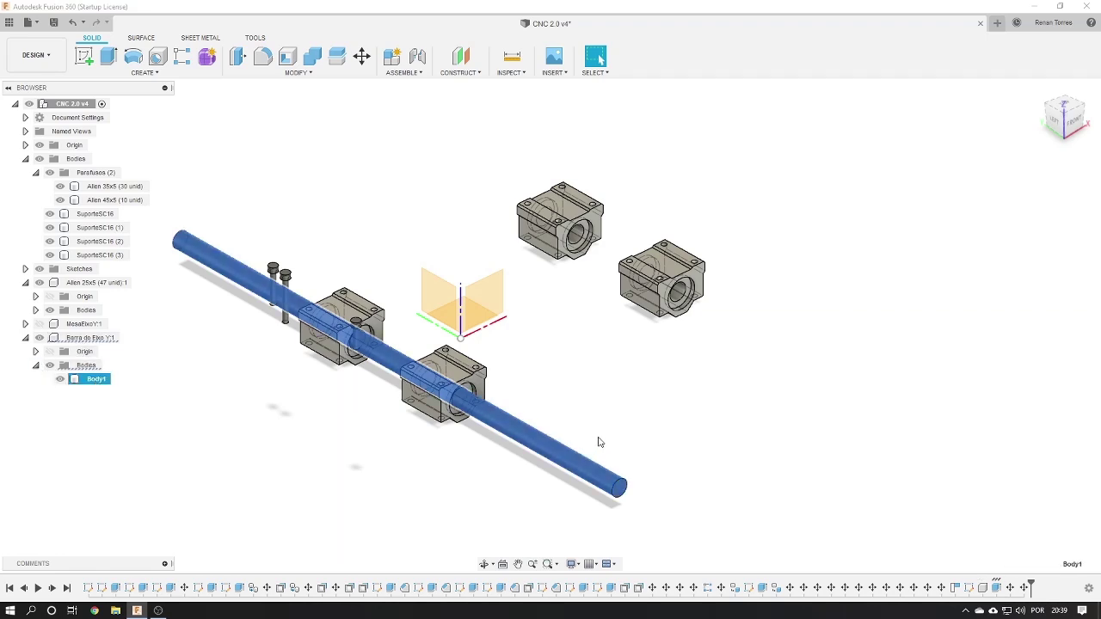
{"action": "key", "text": "m"}
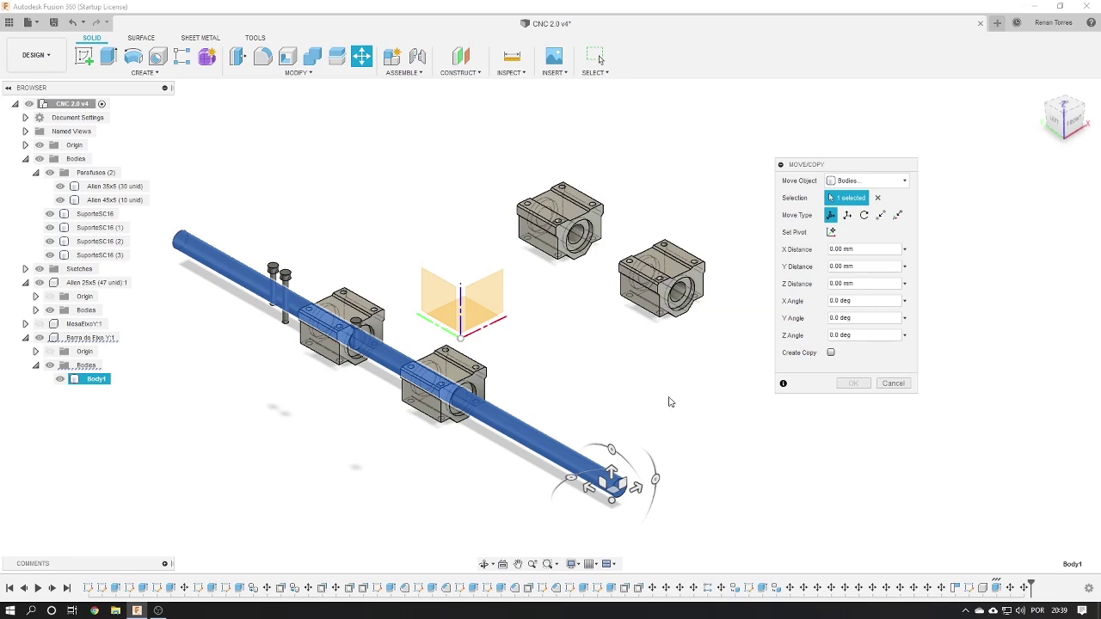
Copy the rod point-to-point from its bottom centre to the lower right support's bore centre
{"action": "mouse_move", "coordinate": [636, 374]}
{"action": "middle_mouse_down", "text": "shift"}
{"action": "mouse_move", "coordinate": [674, 405]}
{"action": "mouse_move", "coordinate": [638, 436]}
{"action": "middle_mouse_up", "text": "shift"}
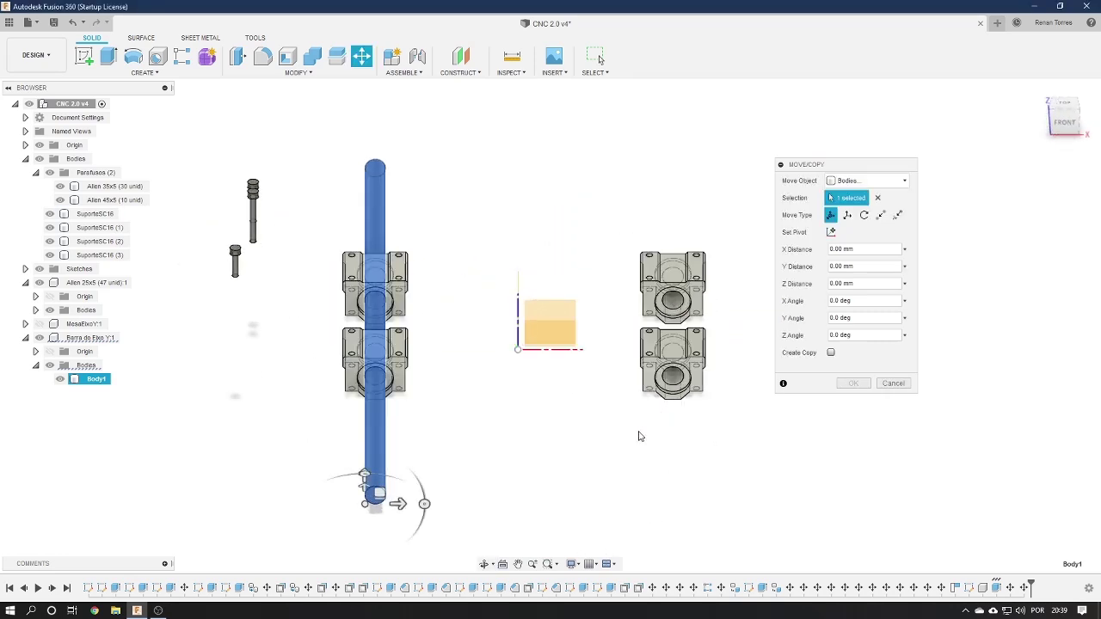
{"action": "left_click", "coordinate": [831, 353]}
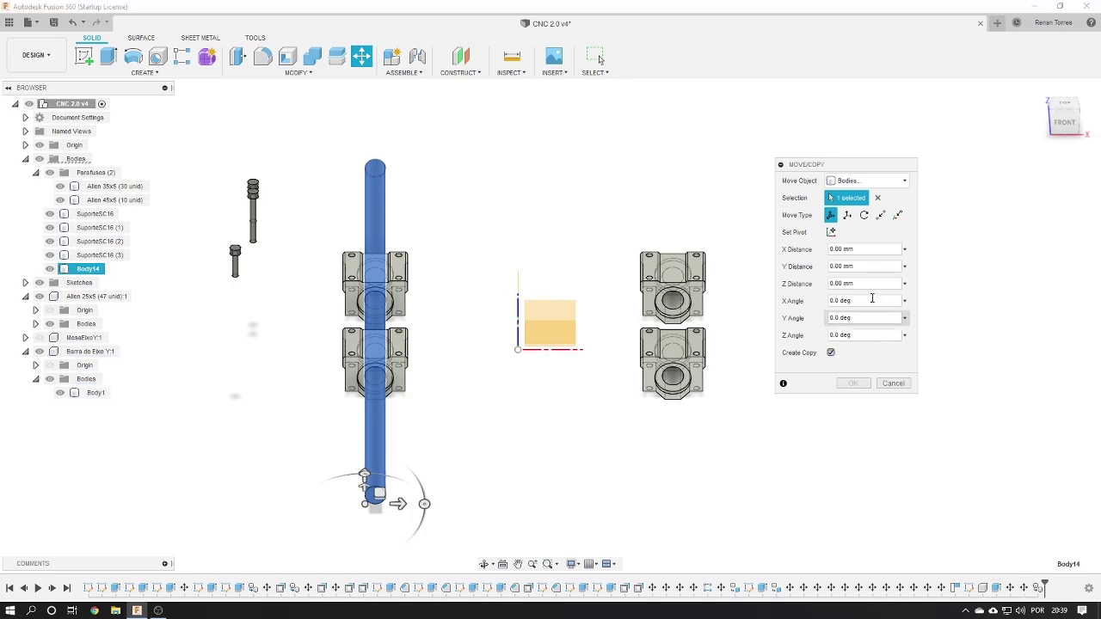
{"action": "left_click", "coordinate": [880, 216]}
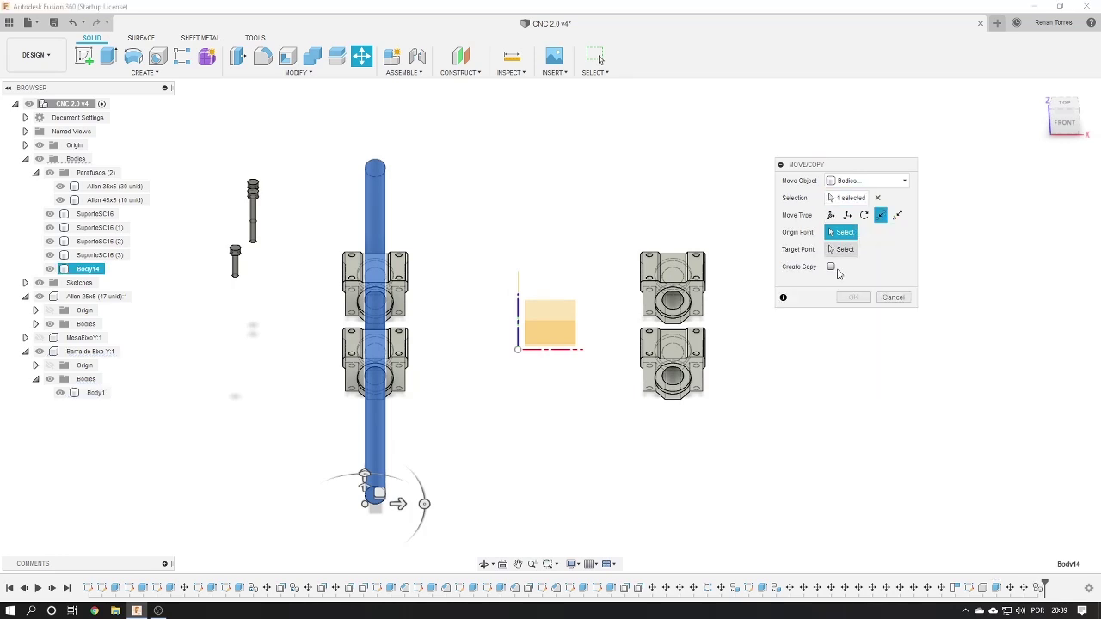
{"action": "left_click", "coordinate": [375, 497]}
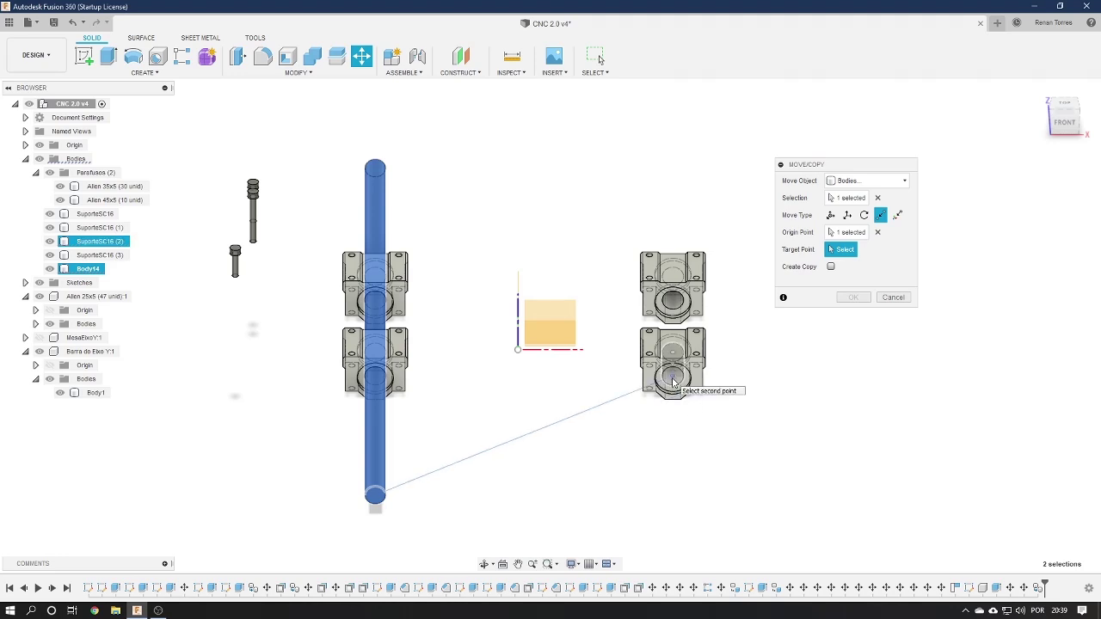
{"action": "left_click", "coordinate": [676, 381]}
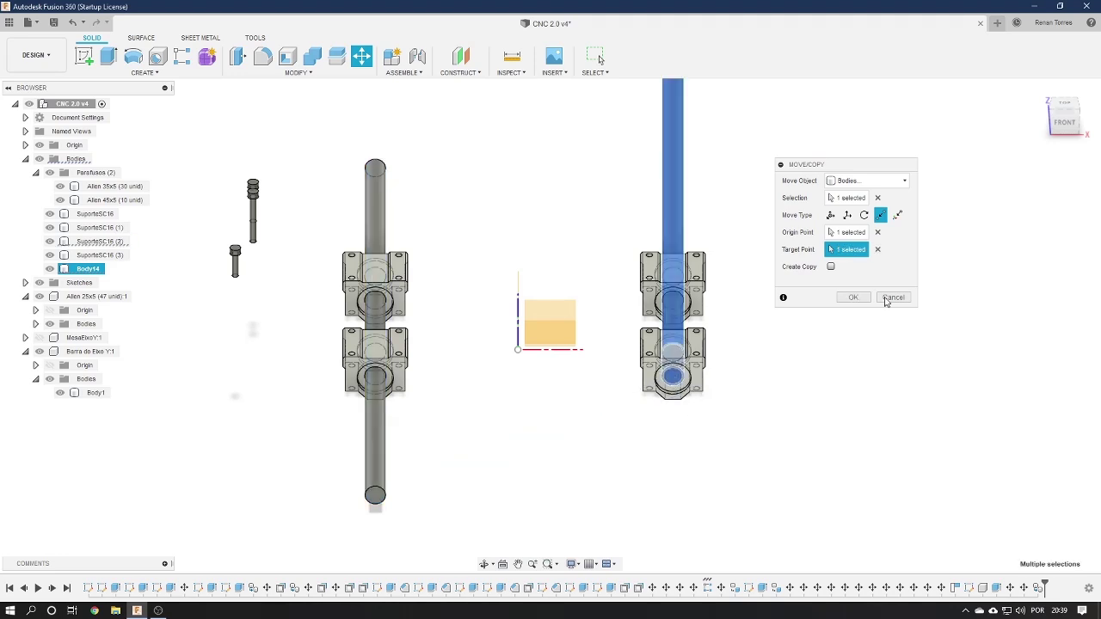
{"action": "left_click", "coordinate": [854, 298]}
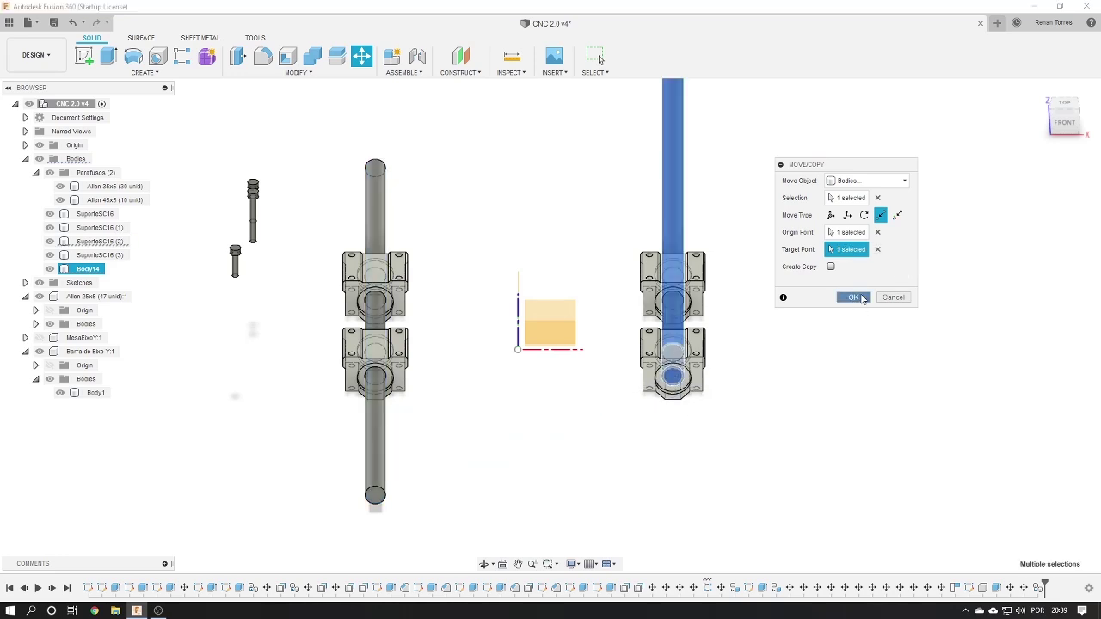
Place the copied rod Body2 into the Barra do Eixo component and select it
{"action": "left_click", "coordinate": [72, 394]}
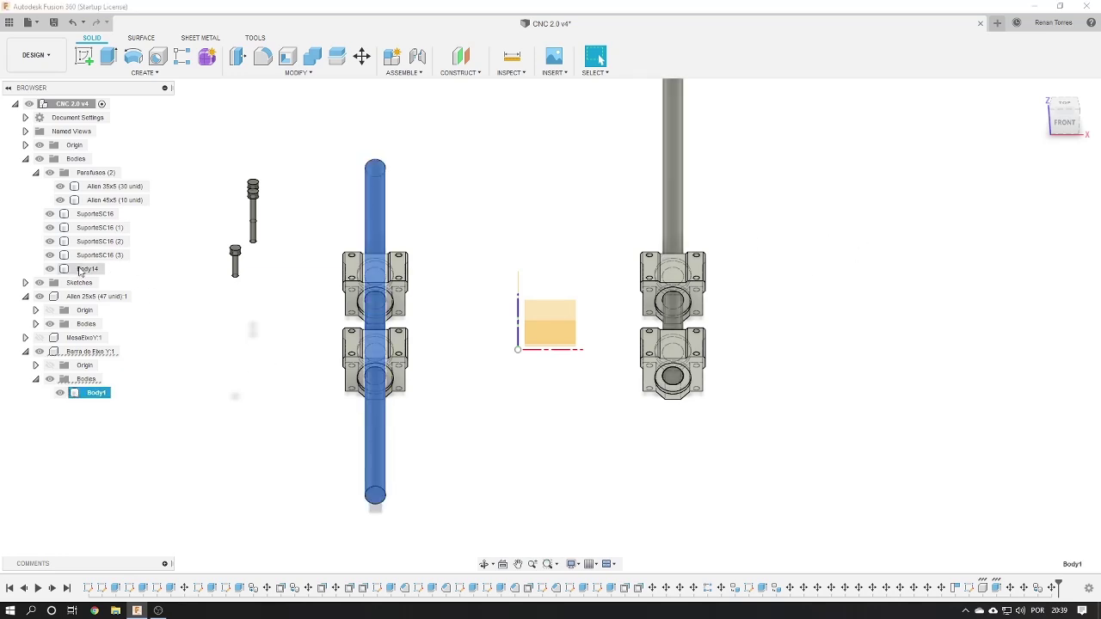
{"action": "left_click_drag", "start_coordinate": [83, 272], "coordinate": [92, 383]}
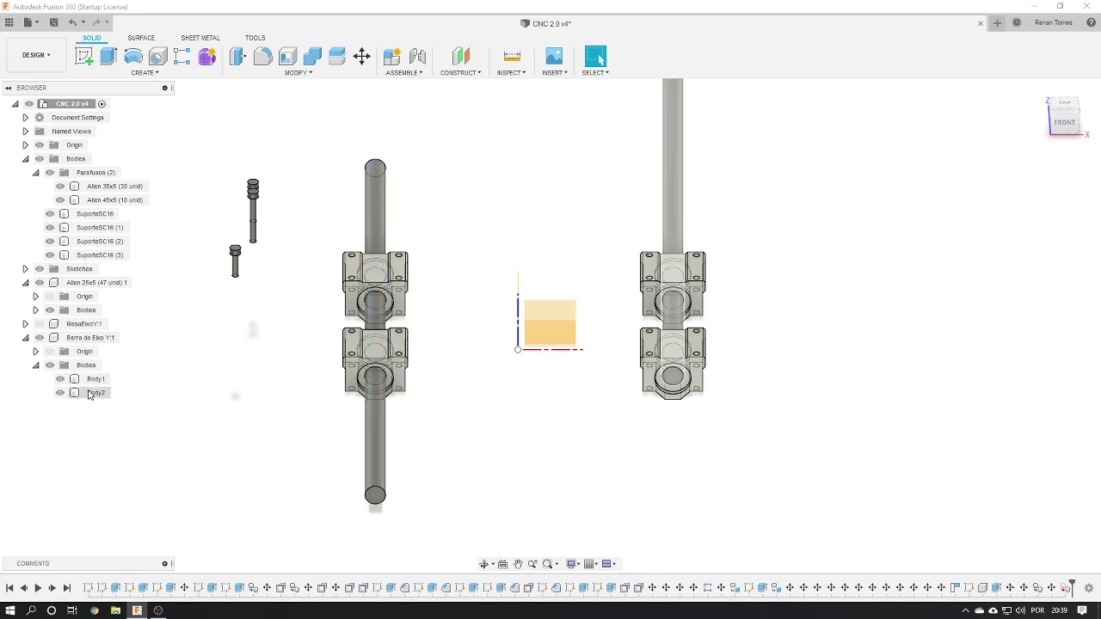
{"action": "left_click", "coordinate": [92, 394]}
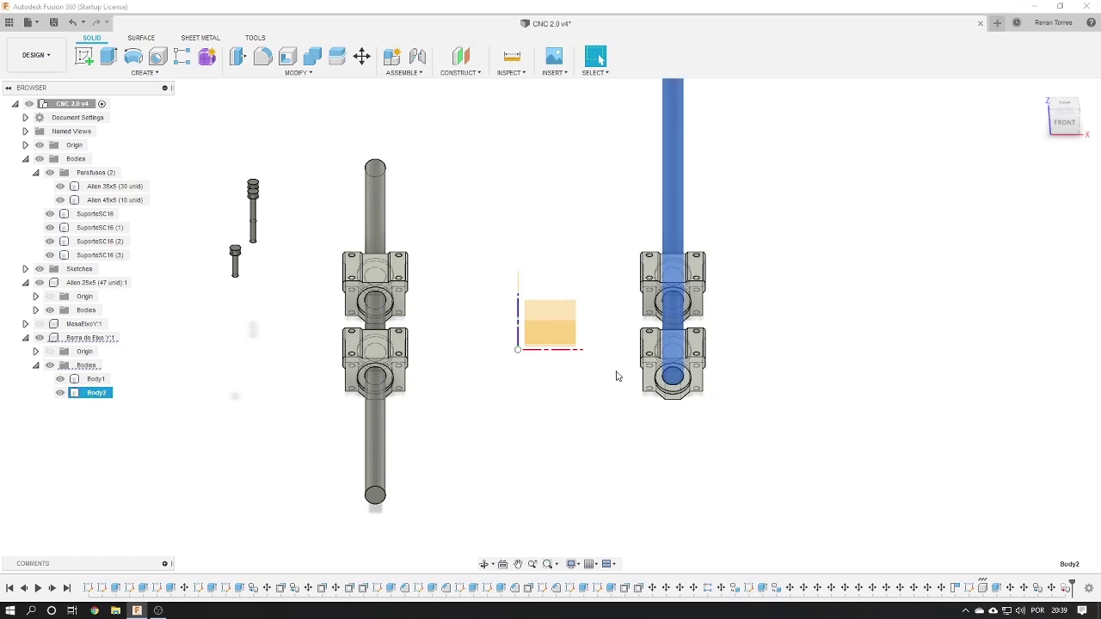
Translate Body2 along Y by the offset plus 250 mm through its support pair
{"action": "left_click", "coordinate": [362, 57]}
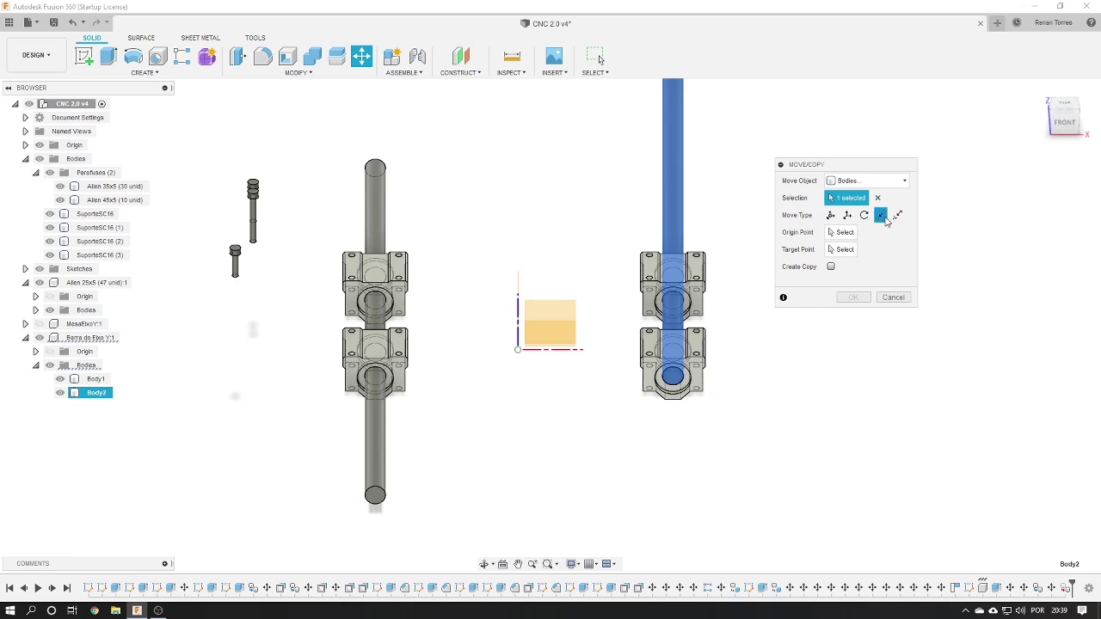
{"action": "left_click", "coordinate": [848, 220]}
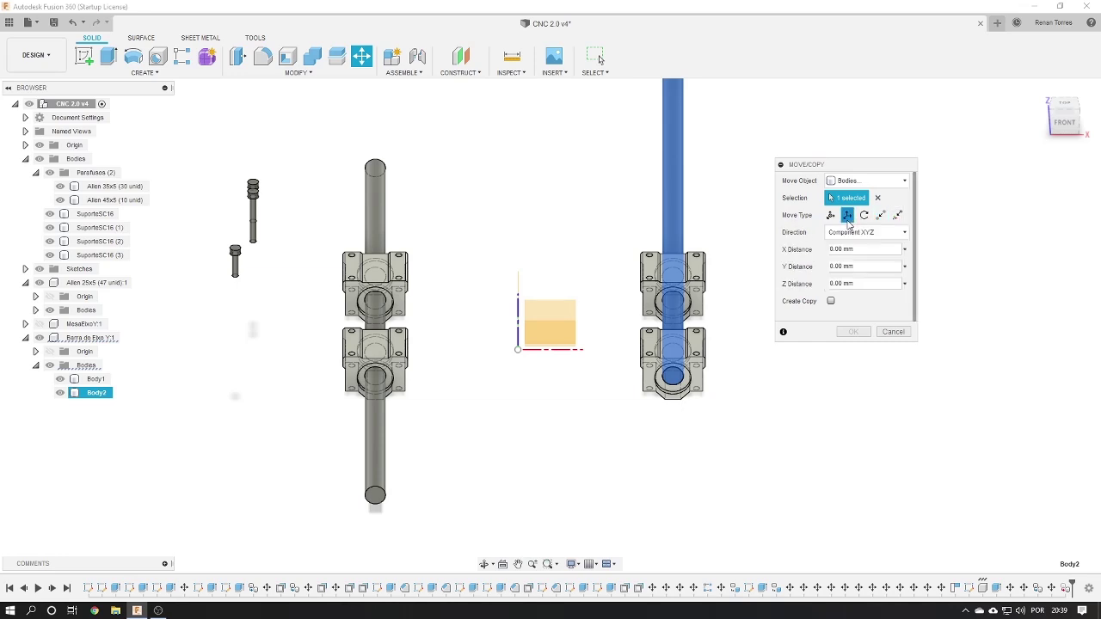
{"action": "mouse_move", "coordinate": [413, 236]}
{"action": "middle_mouse_down"}
{"action": "mouse_move", "coordinate": [536, 287]}
{"action": "mouse_move", "coordinate": [435, 273]}
{"action": "middle_mouse_up"}
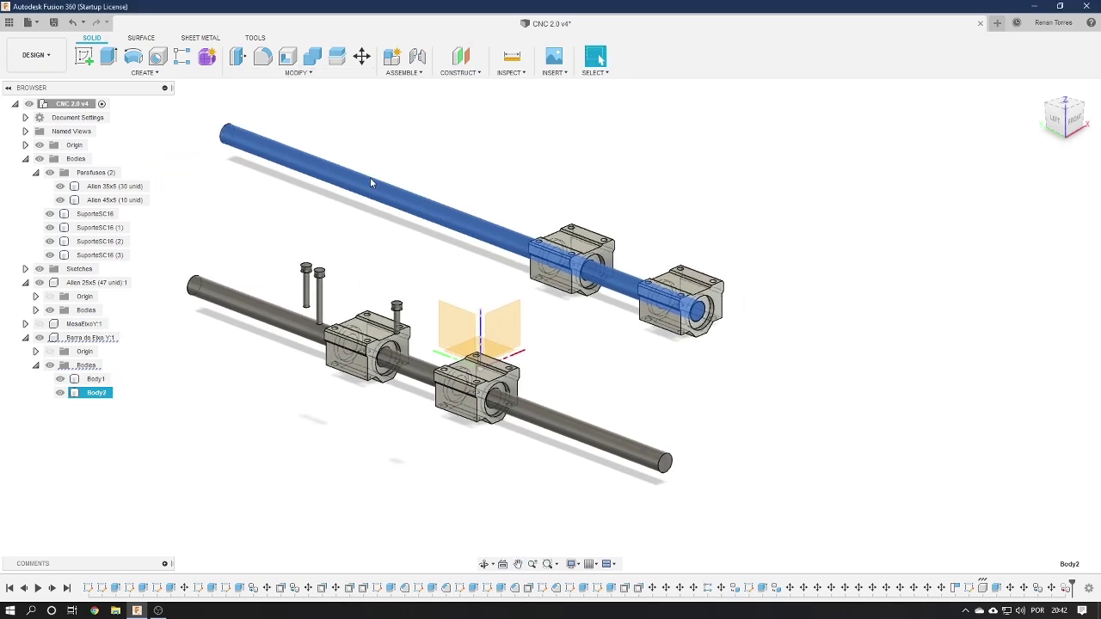
{"action": "left_click", "coordinate": [362, 56]}
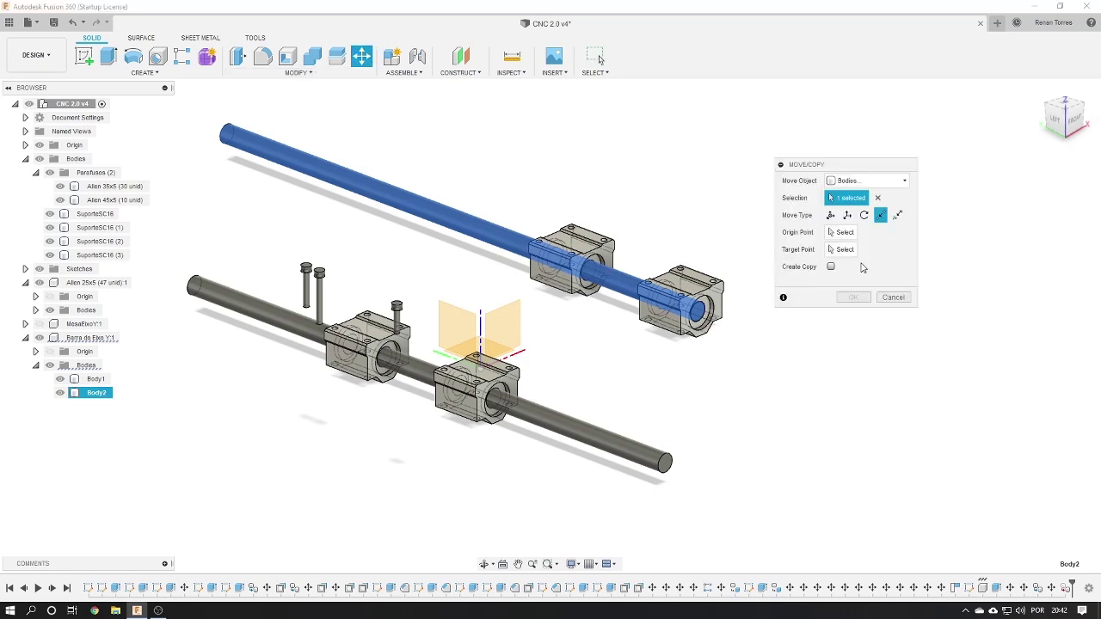
{"action": "left_click", "coordinate": [832, 215]}
{"action": "left_click", "coordinate": [847, 215]}
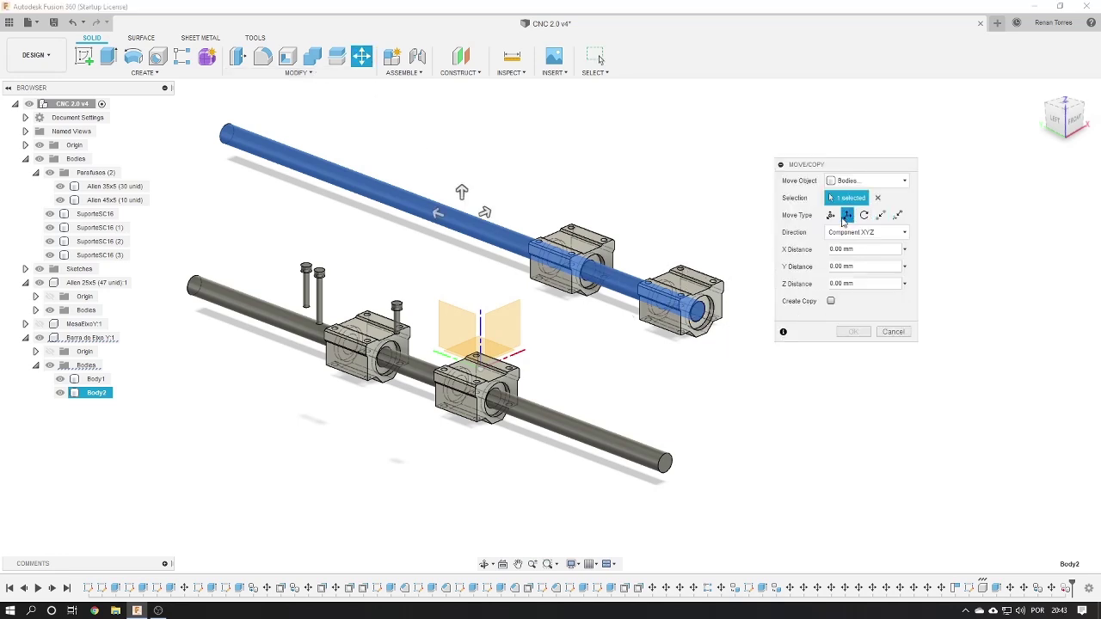
{"action": "left_click_drag", "start_coordinate": [435, 214], "coordinate": [560, 260]}
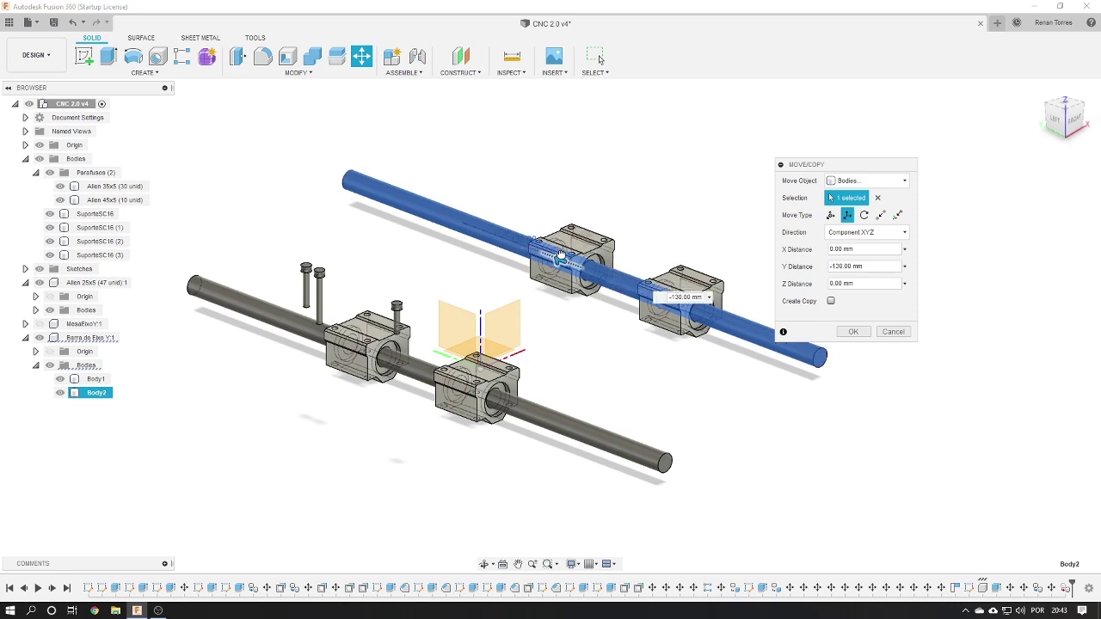
{"action": "left_click", "coordinate": [668, 471]}
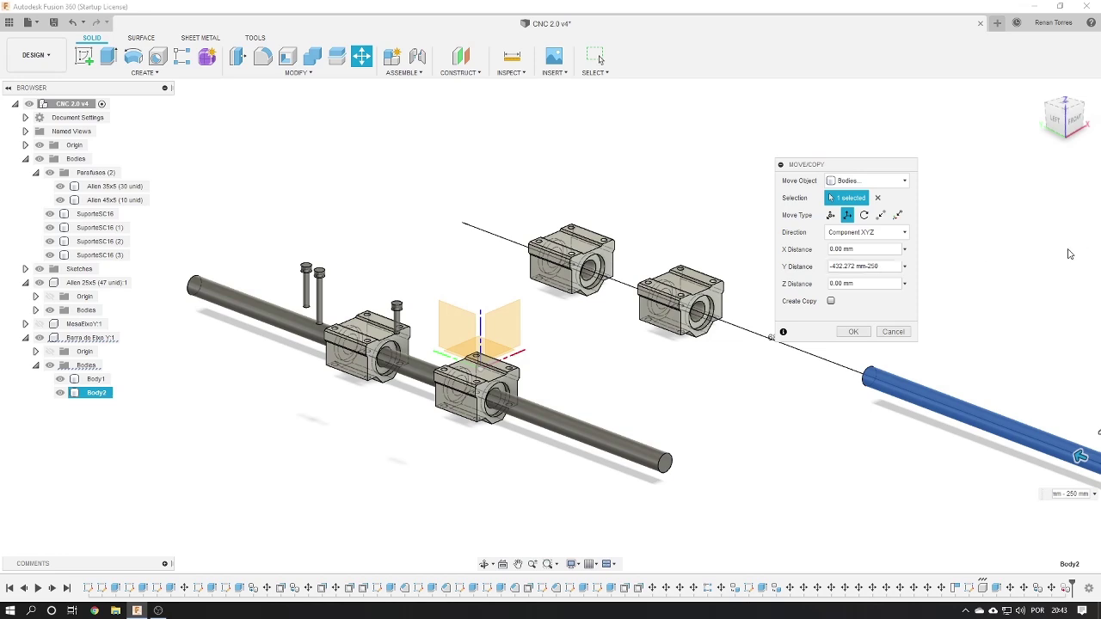
{"action": "key", "text": "BackSpace"}
{"action": "type", "text": "+"}
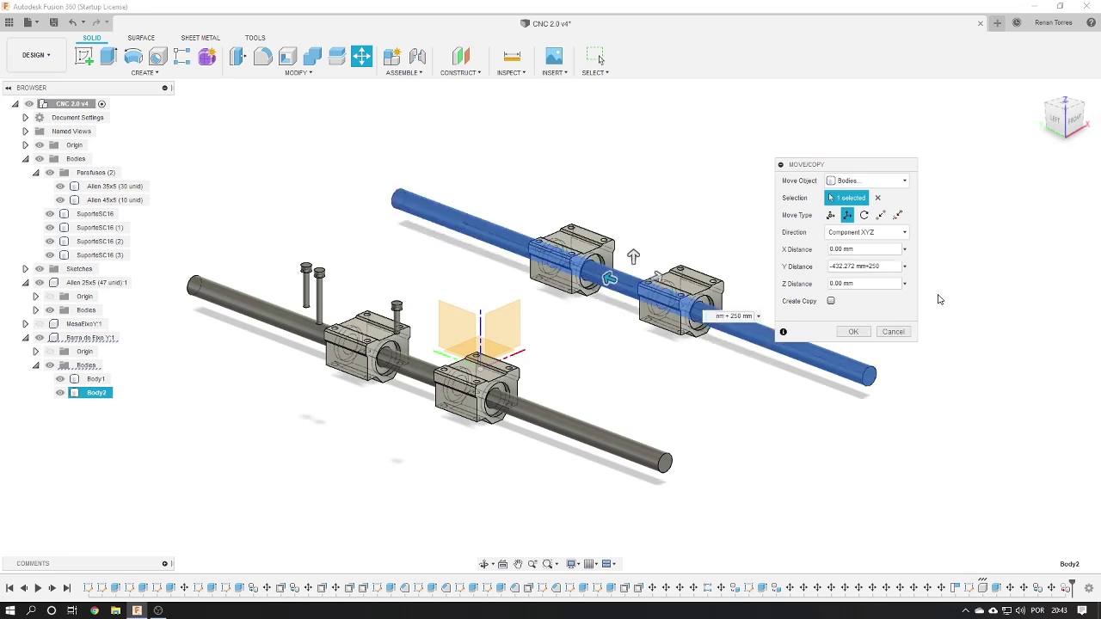
{"action": "left_click", "coordinate": [857, 334]}
{"action": "middle_click_drag", "start_coordinate": [781, 438], "coordinate": [824, 413], "text": "shift"}
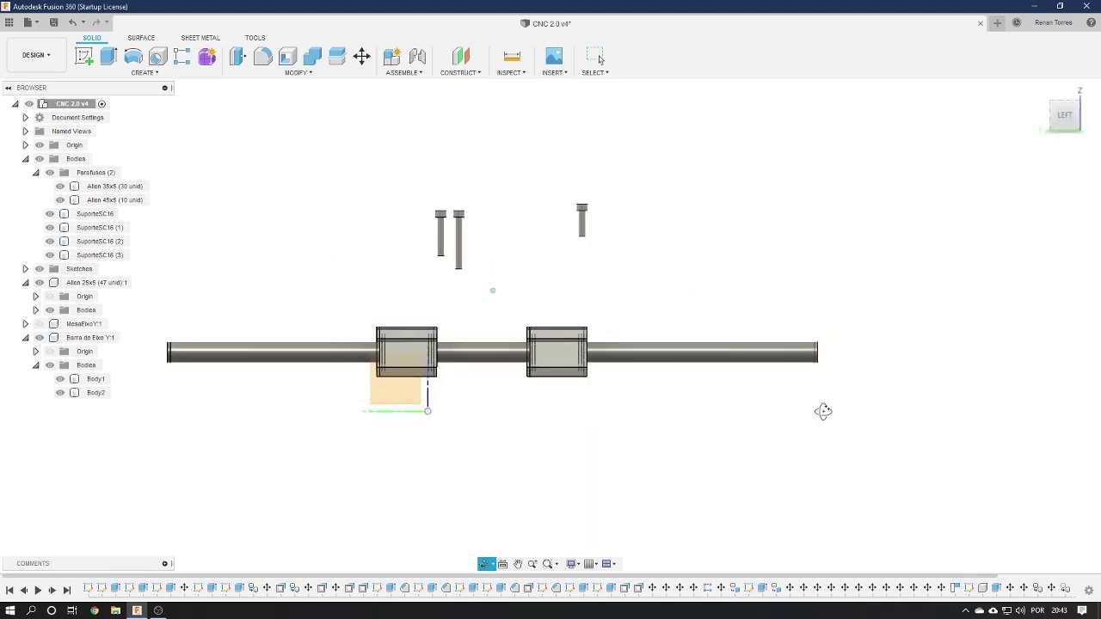
{"action": "left_click", "coordinate": [1065, 117]}
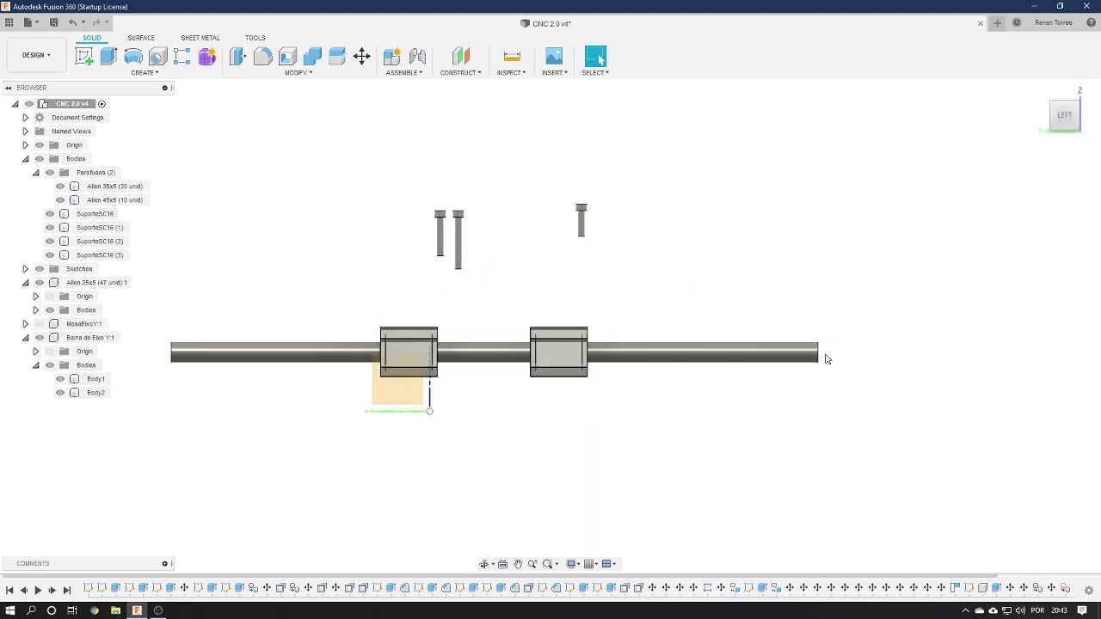
{"action": "scroll", "coordinate": [830, 357], "scroll_direction": "up", "scroll_amount": 1}
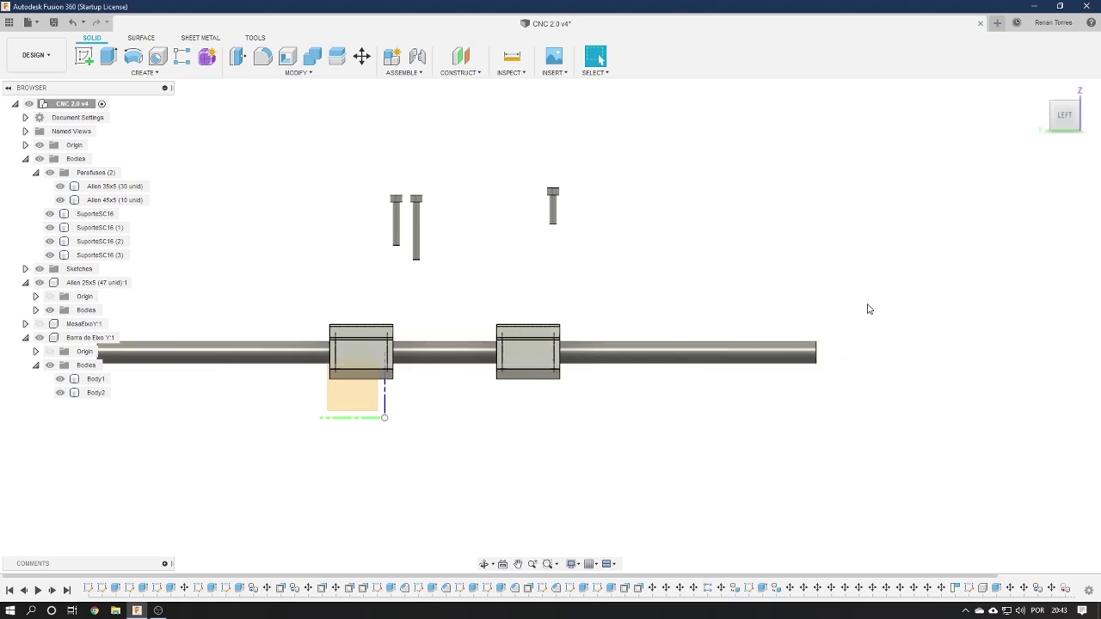
{"action": "mouse_move", "coordinate": [884, 282]}
{"action": "middle_mouse_down", "text": "shift"}
{"action": "mouse_move", "coordinate": [843, 313]}
{"action": "mouse_move", "coordinate": [824, 307]}
{"action": "mouse_move", "coordinate": [727, 402]}
{"action": "middle_mouse_up", "text": "shift"}
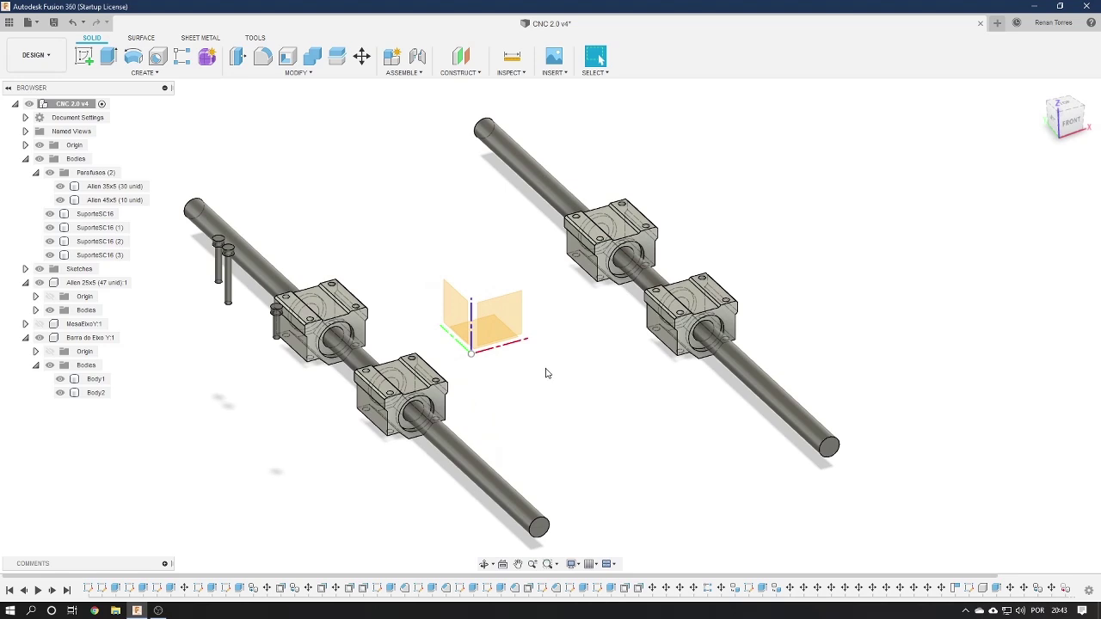
{"action": "scroll", "coordinate": [545, 373], "scroll_direction": "down", "scroll_amount": 2}
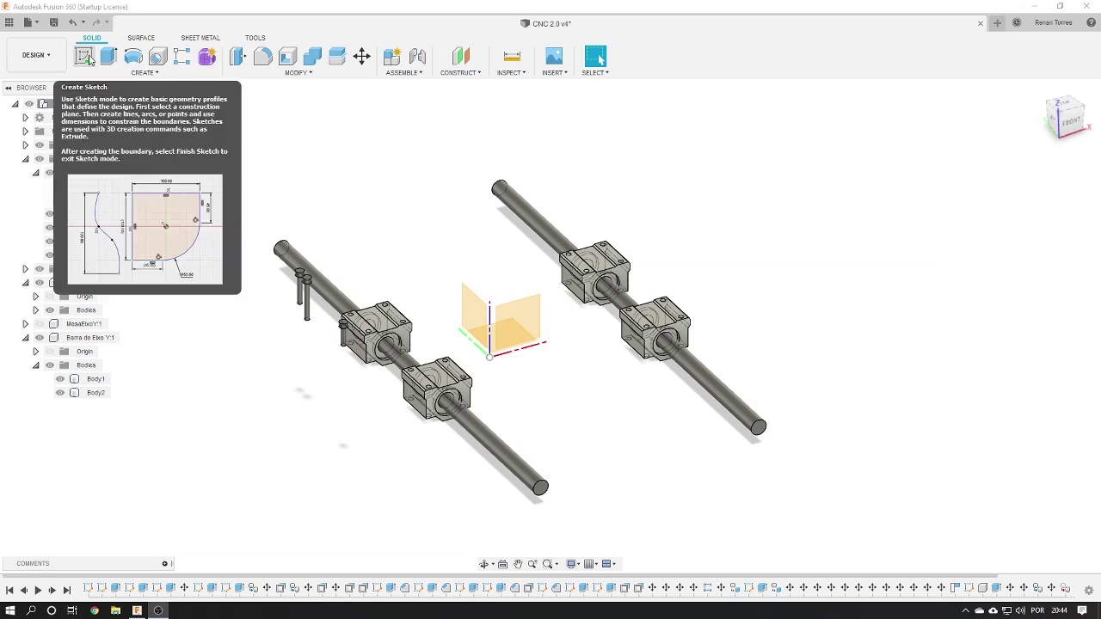
On the XZ front plane, draw a 2-point rectangle 44.2 mm tall and 48.4 mm wide
{"action": "left_click", "coordinate": [86, 57]}
{"action": "left_click", "coordinate": [534, 331]}
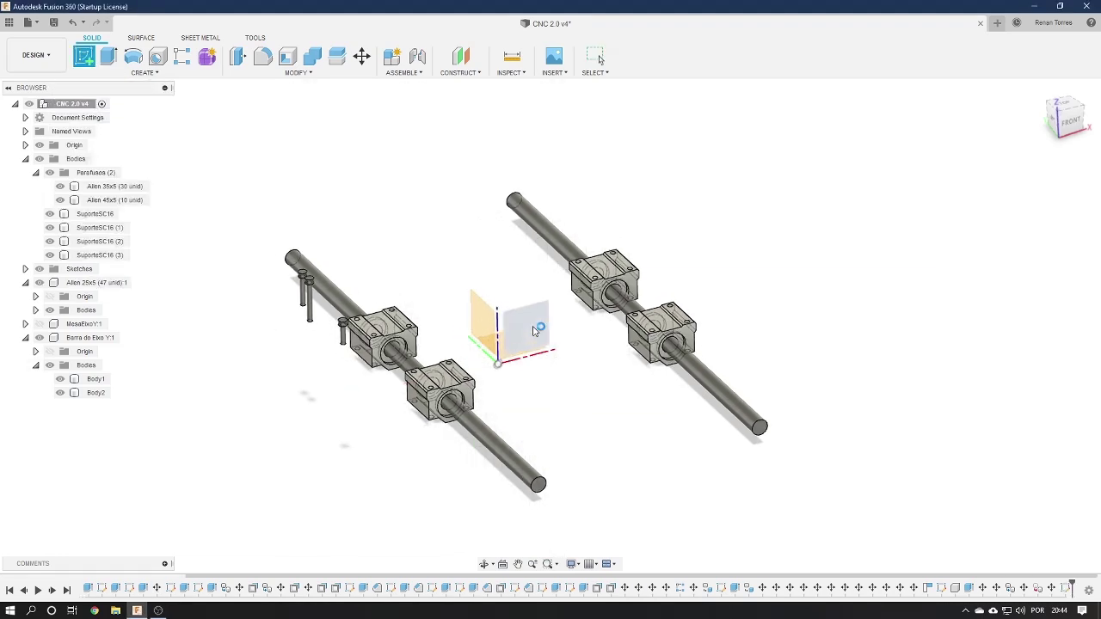
{"action": "scroll", "coordinate": [452, 311], "scroll_direction": "up", "scroll_amount": 2}
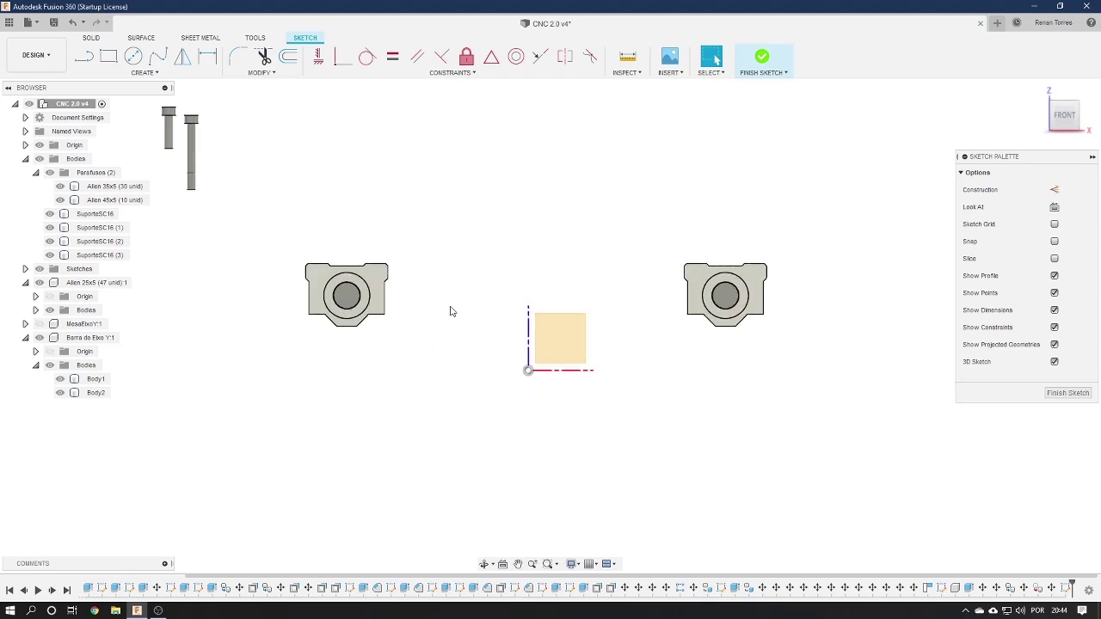
{"action": "left_click", "coordinate": [113, 58]}
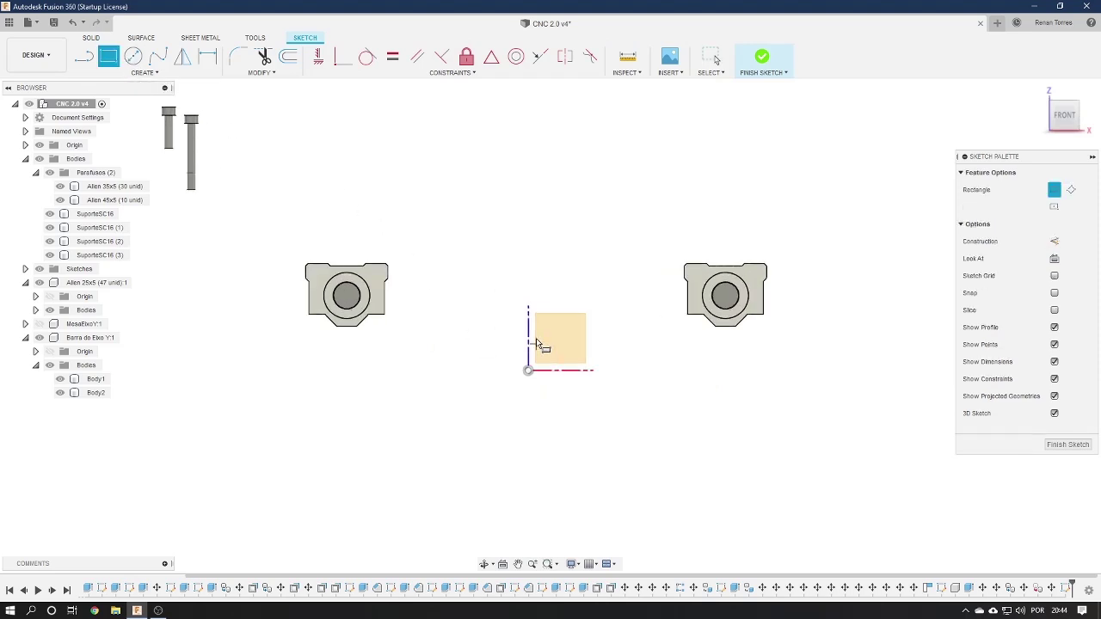
{"action": "left_click", "coordinate": [458, 272]}
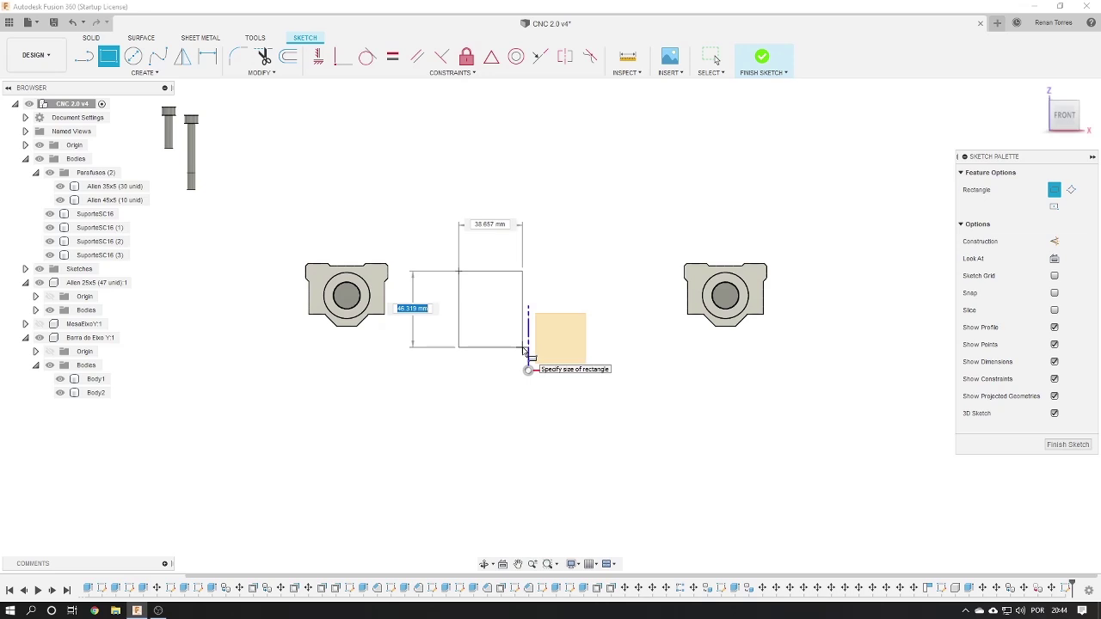
{"action": "type", "text": "44,2"}
{"action": "key", "text": "Tab"}
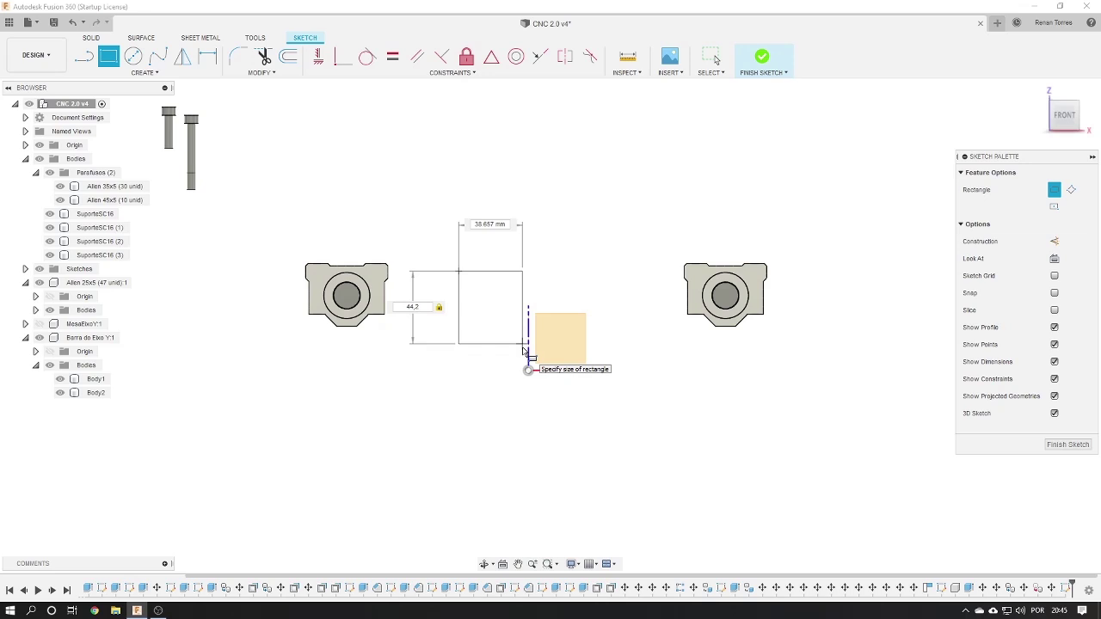
{"action": "key", "text": "Tab"}
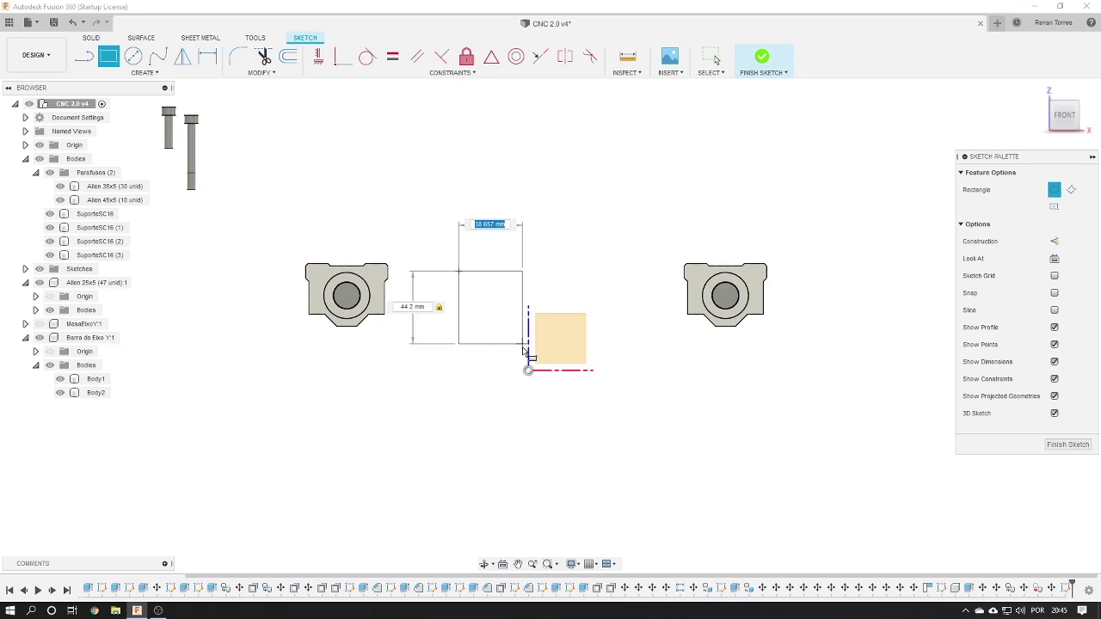
{"action": "type", "text": "48.4"}
{"action": "key", "text": "Return"}
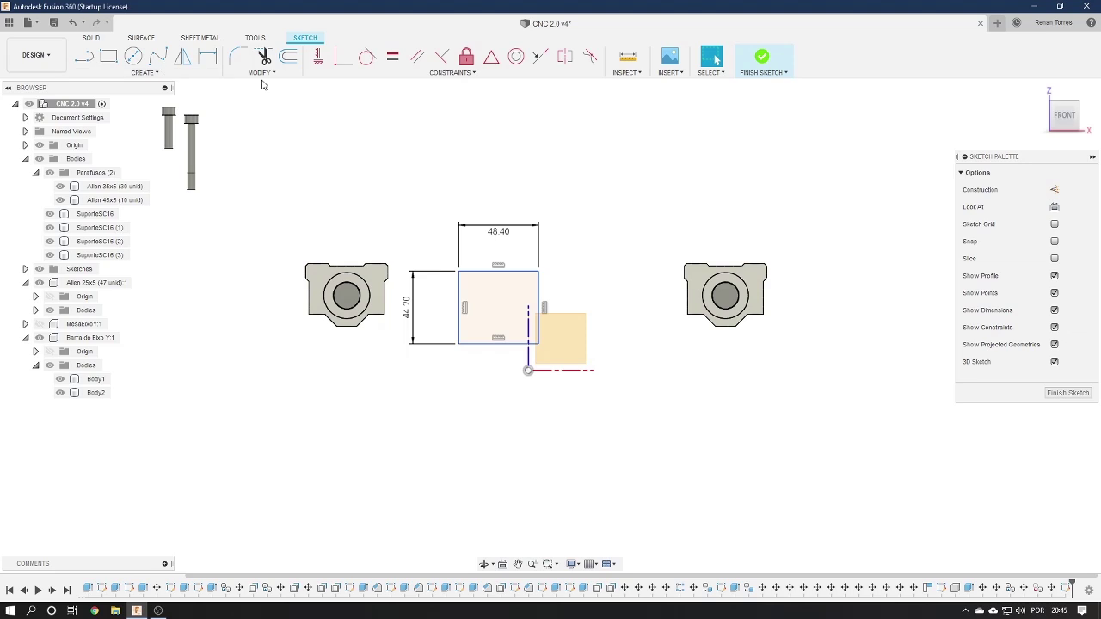
Extrude the rectangle 15 mm as new body Body15 and return to the home view
{"action": "left_click", "coordinate": [93, 41]}
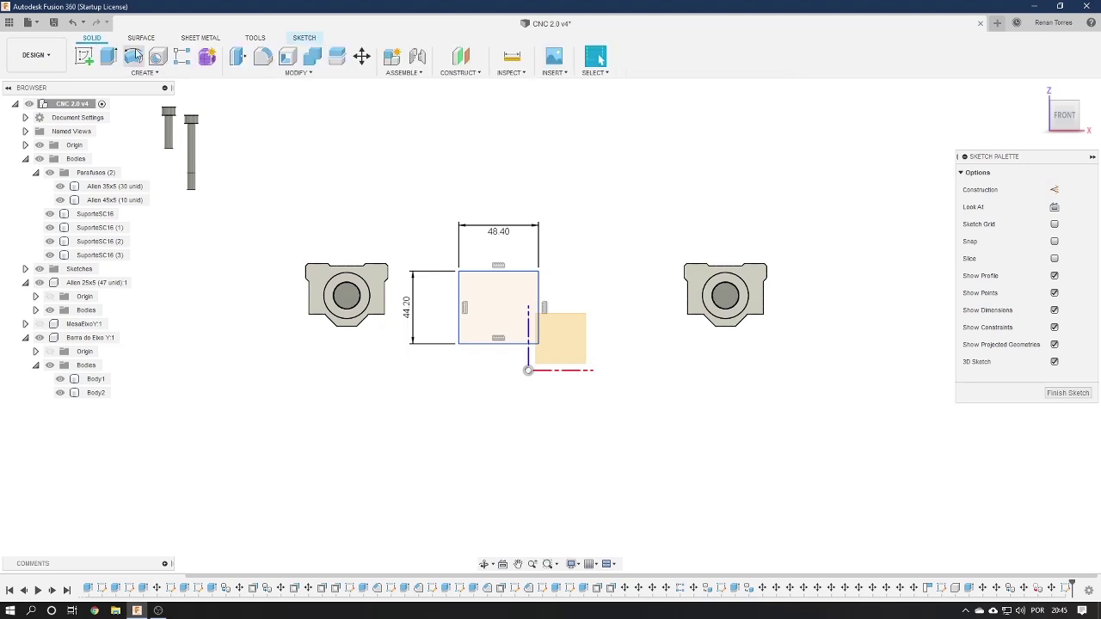
{"action": "left_click", "coordinate": [108, 56]}
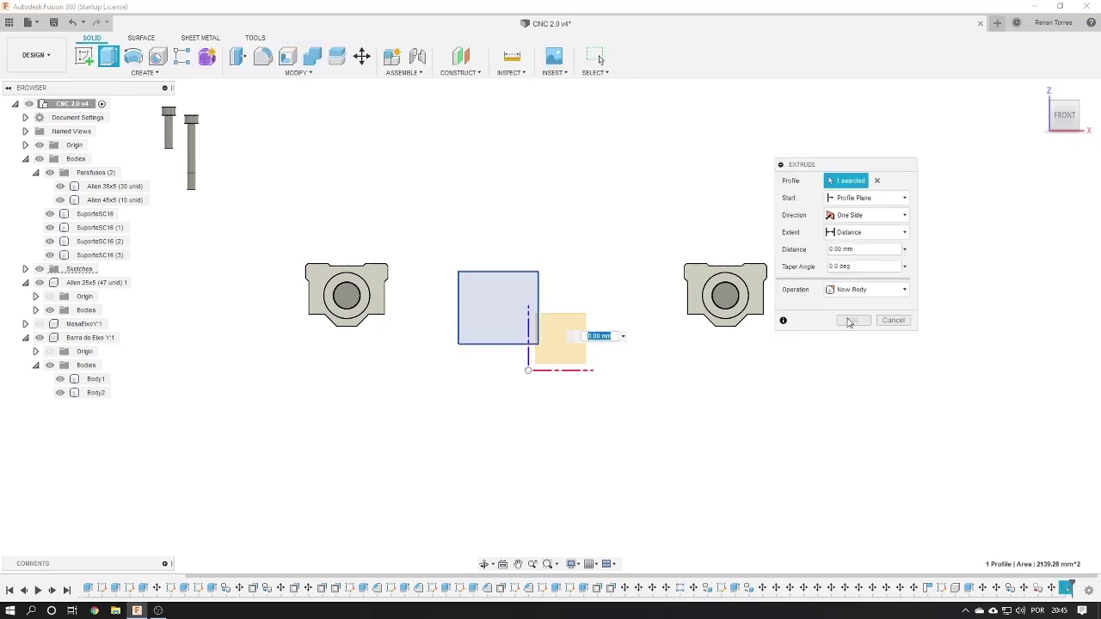
{"action": "type", "text": "15"}
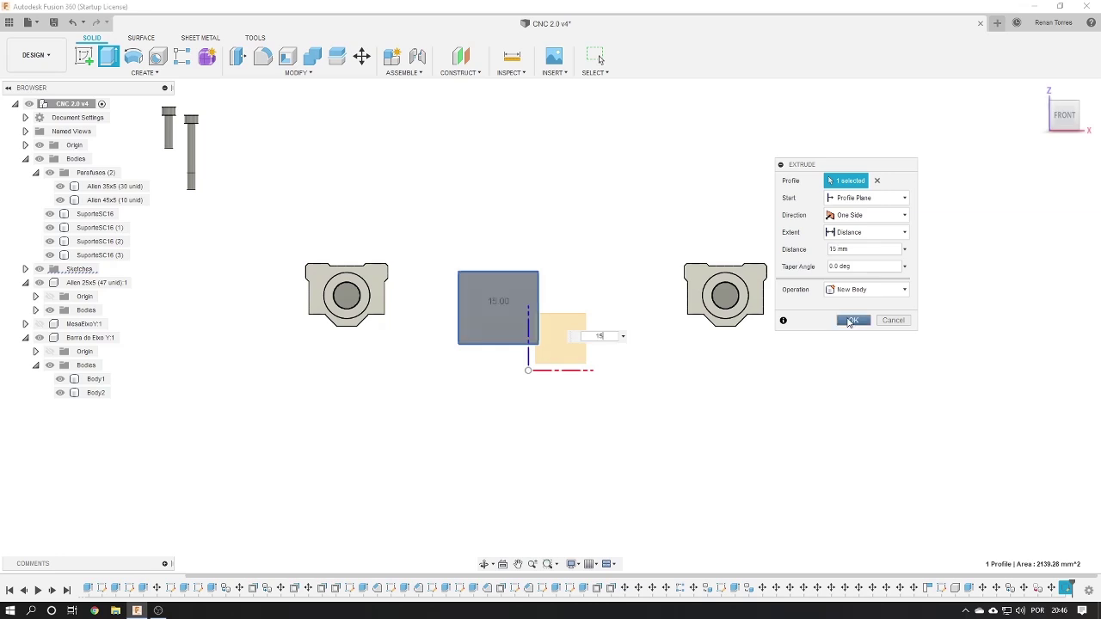
{"action": "left_click", "coordinate": [851, 321]}
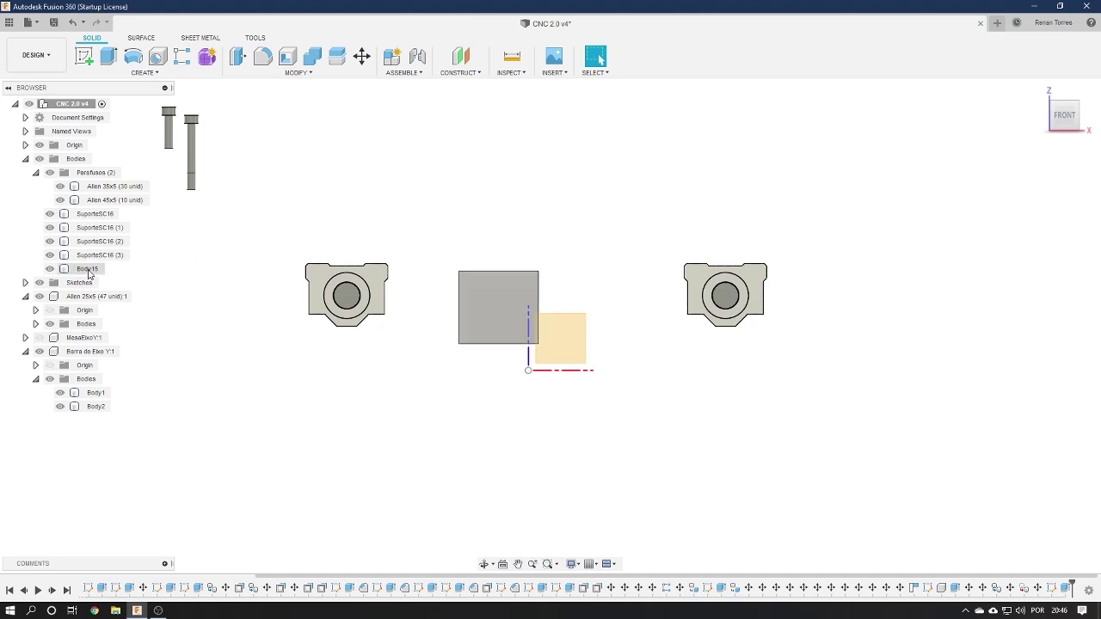
{"action": "left_click", "coordinate": [527, 291]}
{"action": "mouse_move", "coordinate": [1065, 114]}
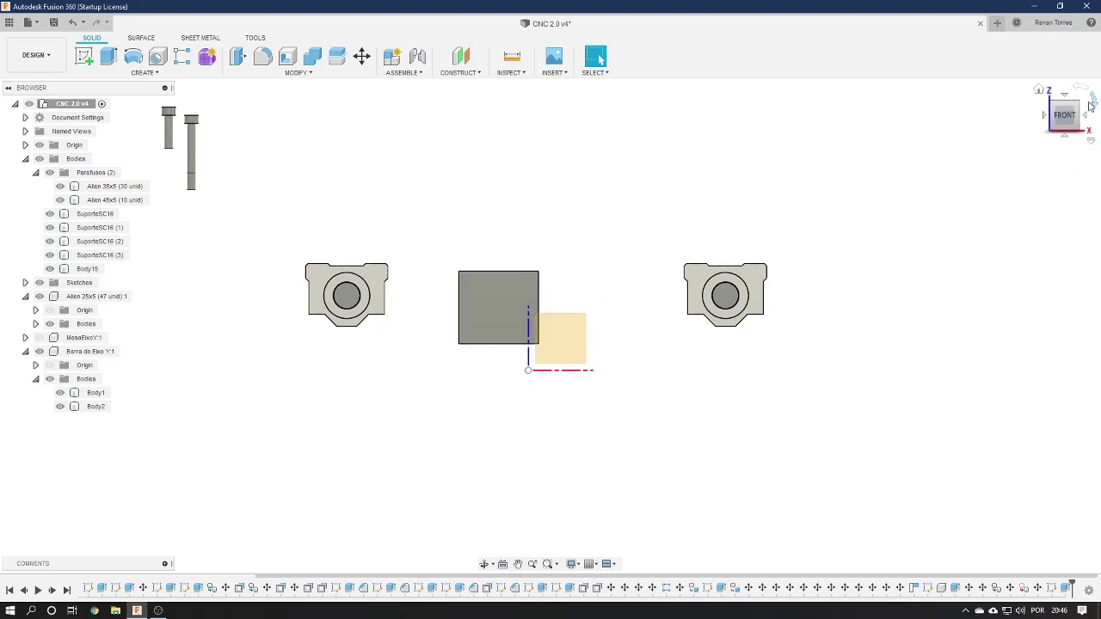
{"action": "left_click", "coordinate": [1039, 91]}
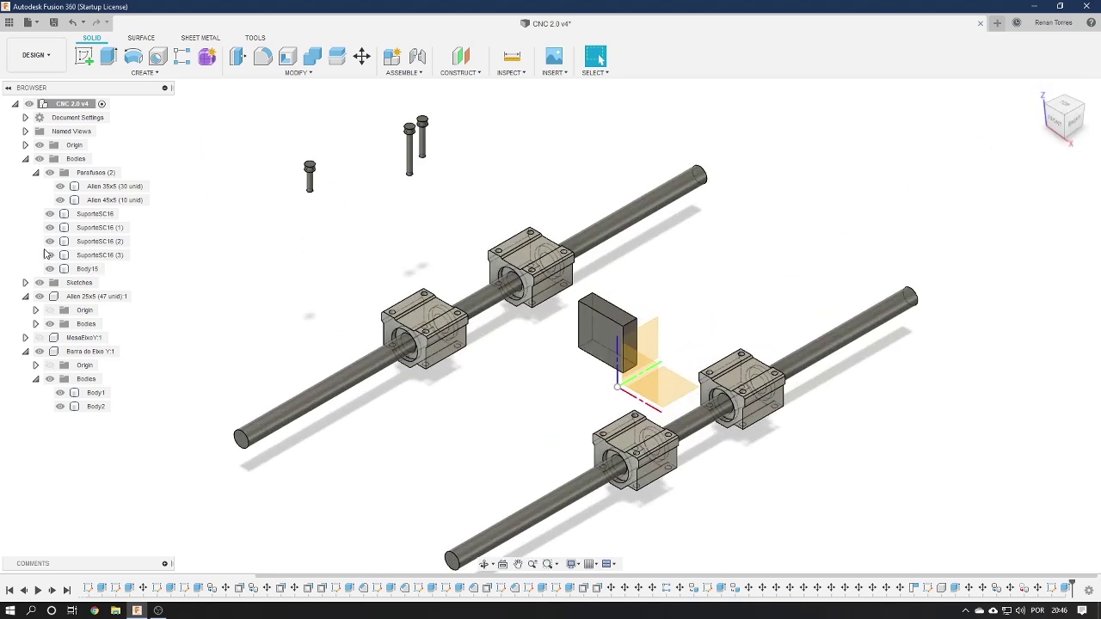
{"action": "left_click", "coordinate": [91, 269]}
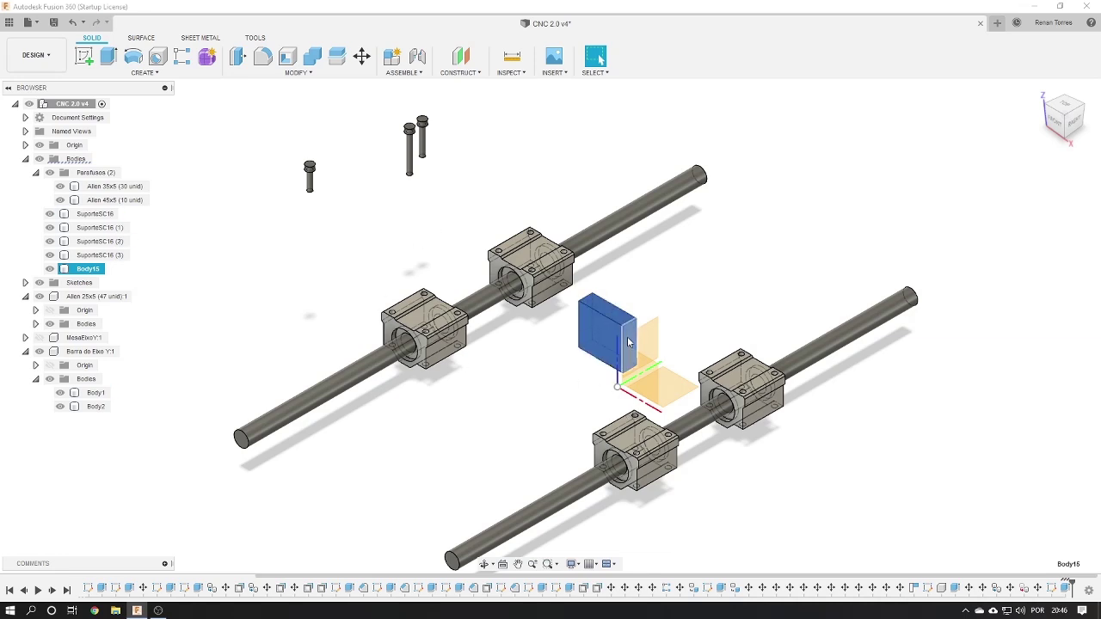
Convert Body15 into its own component, Component4:1, and activate it
{"action": "right_click", "coordinate": [84, 272]}
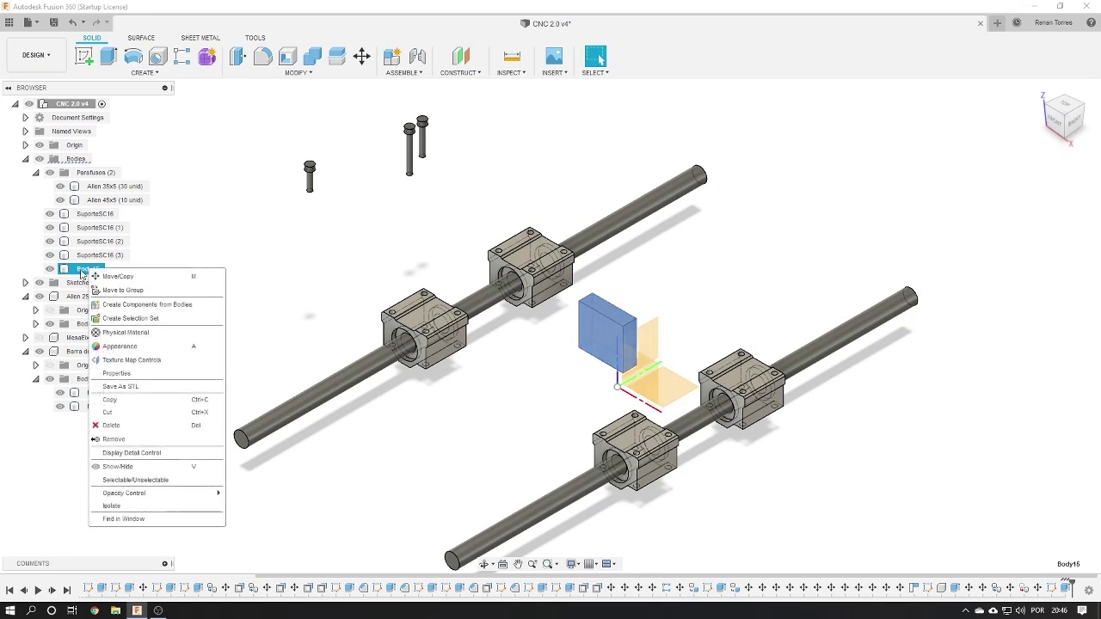
{"action": "left_click", "coordinate": [131, 305]}
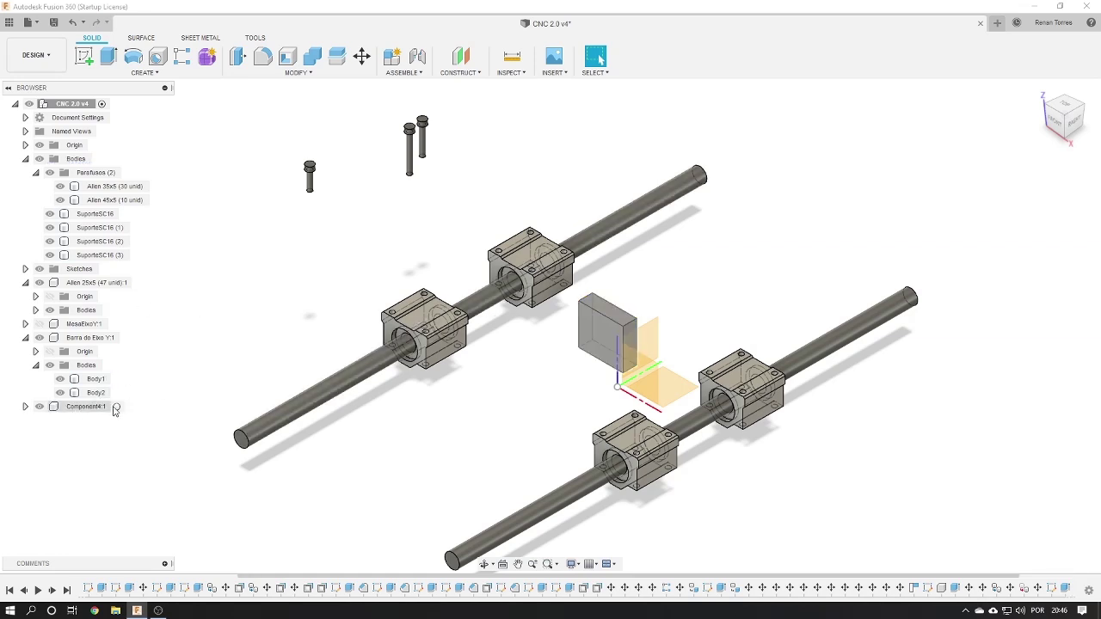
{"action": "left_click", "coordinate": [117, 406]}
Rename the new component to Suporte SK16
{"action": "scroll", "coordinate": [611, 388], "scroll_direction": "up", "scroll_amount": 2}
{"action": "scroll", "coordinate": [611, 388], "scroll_direction": "up", "scroll_amount": 2}
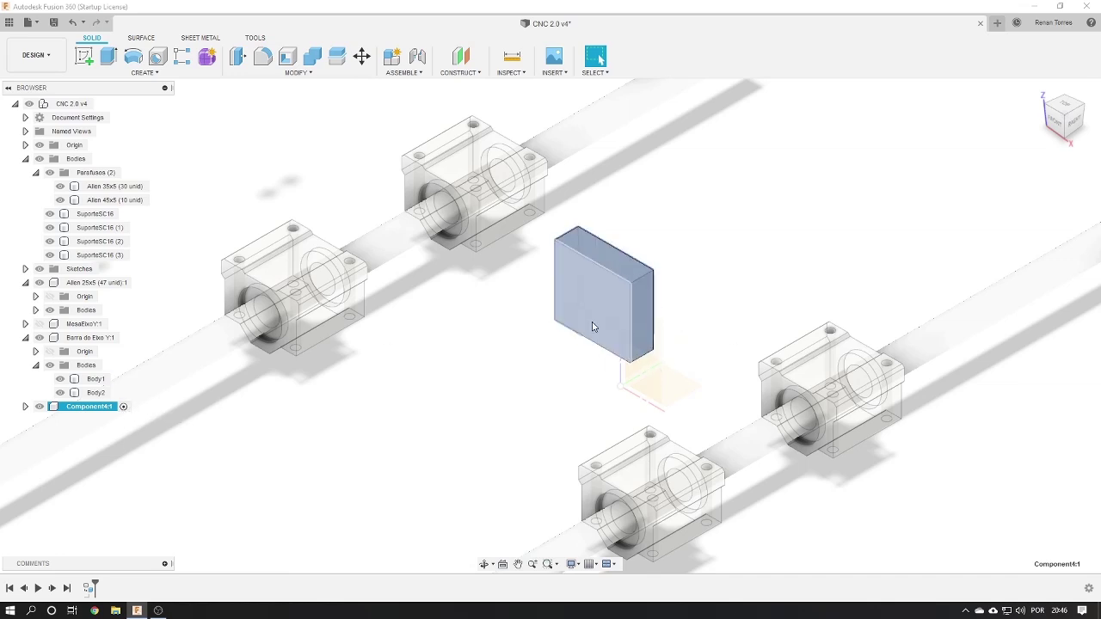
{"action": "scroll", "coordinate": [745, 343], "scroll_direction": "up", "scroll_amount": 1}
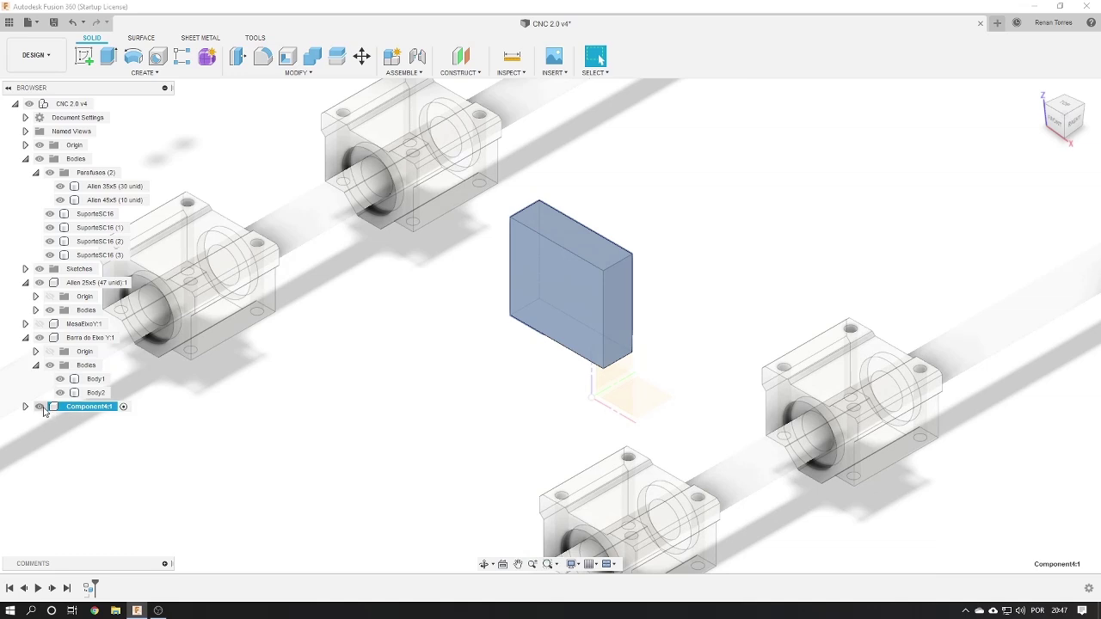
{"action": "double_click", "coordinate": [86, 406]}
{"action": "type", "text": "Suporte SK16"}
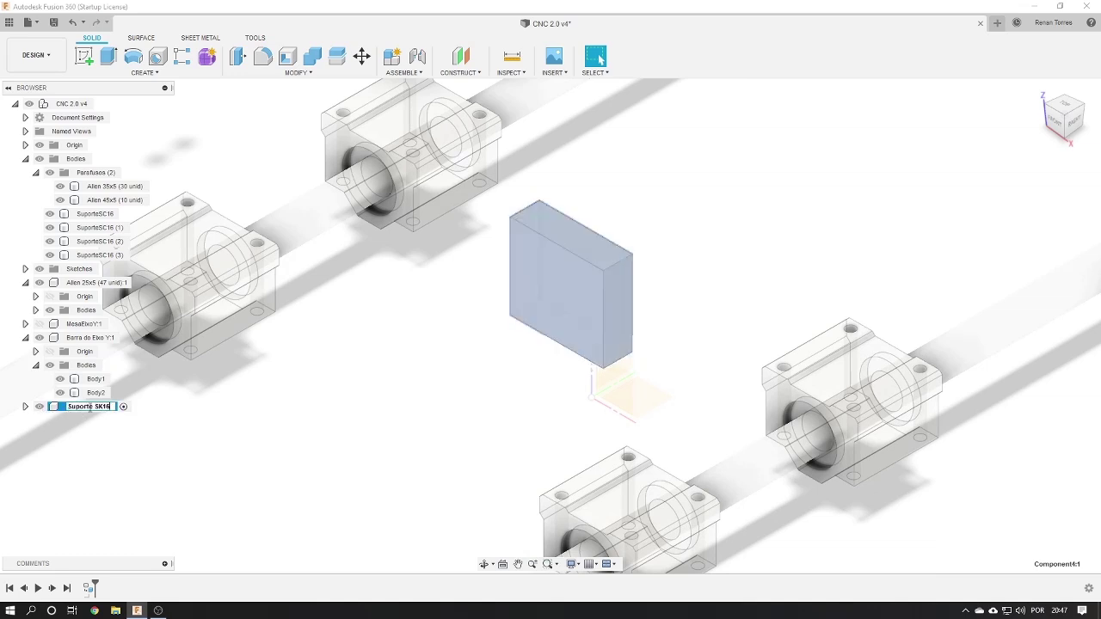
{"action": "key", "text": "Return"}
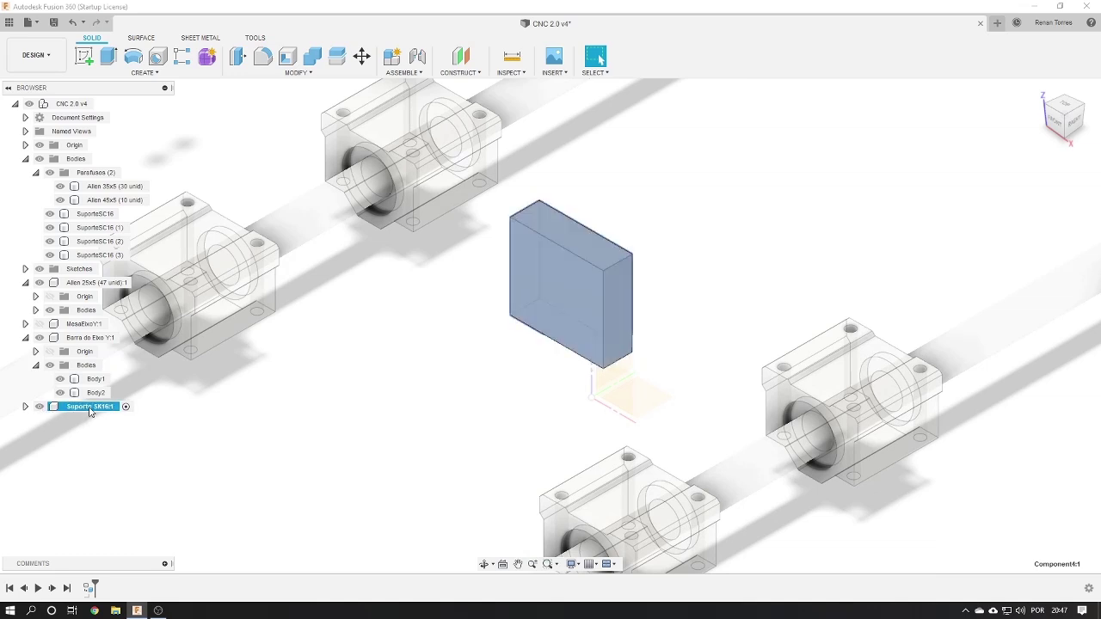
{"action": "left_click", "coordinate": [215, 400]}
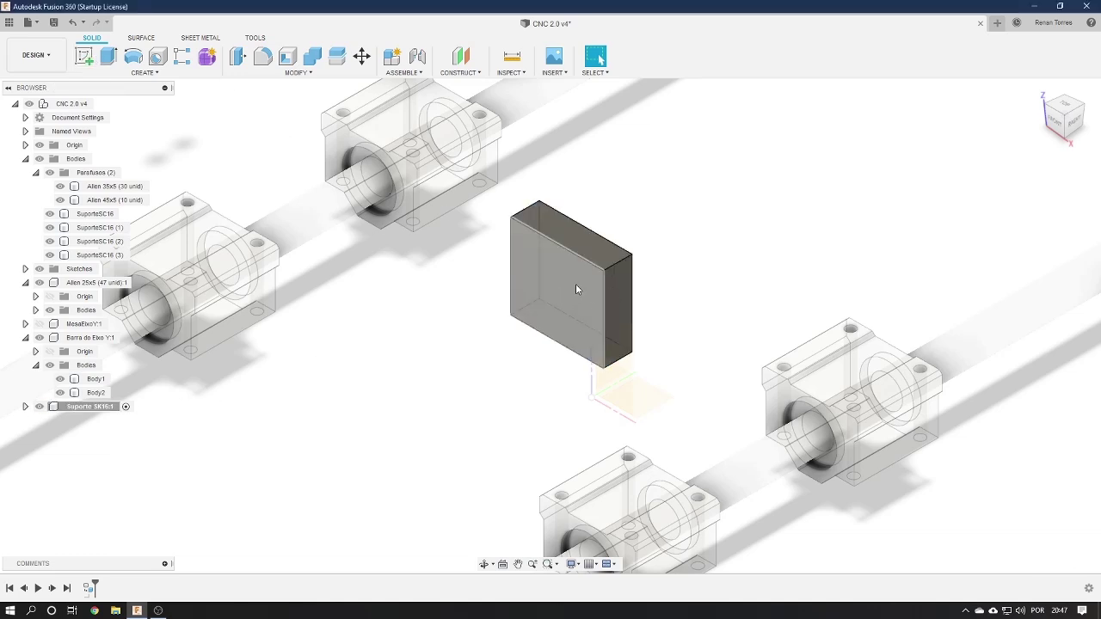
Sketch a centre-diameter circle on the block's front face
{"action": "left_click", "coordinate": [83, 57]}
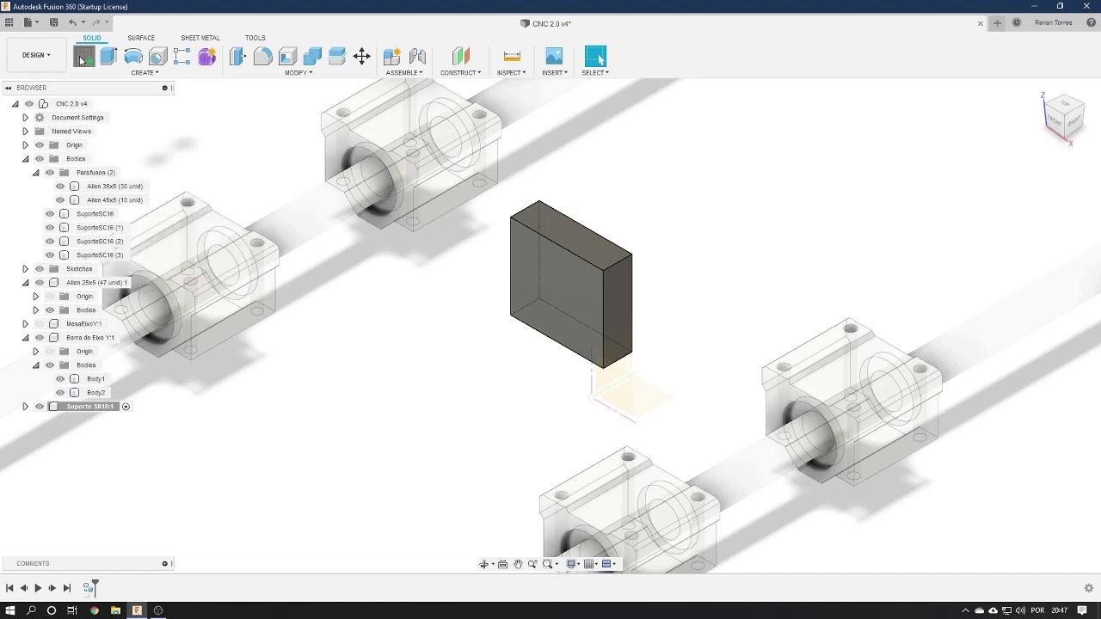
{"action": "left_click", "coordinate": [567, 280]}
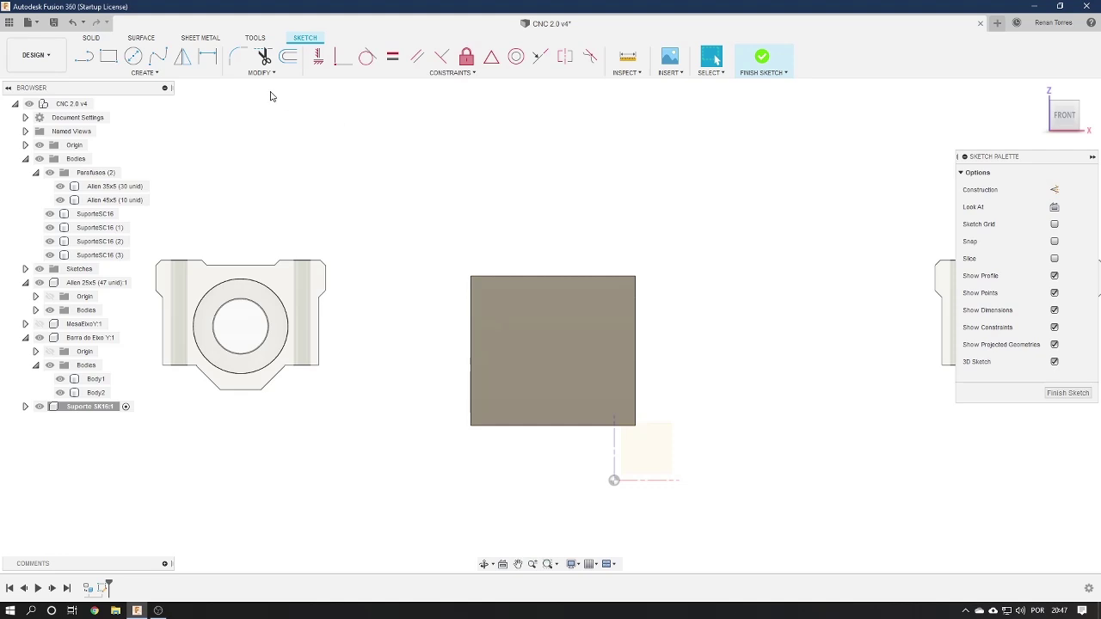
{"action": "left_click", "coordinate": [134, 56]}
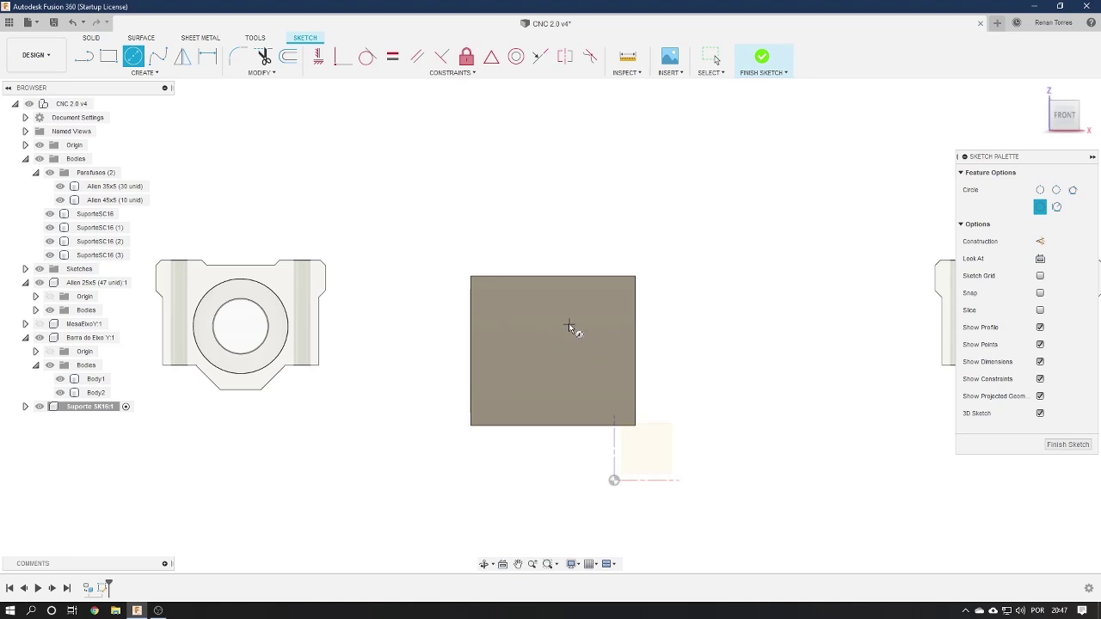
{"action": "left_click", "coordinate": [572, 321]}
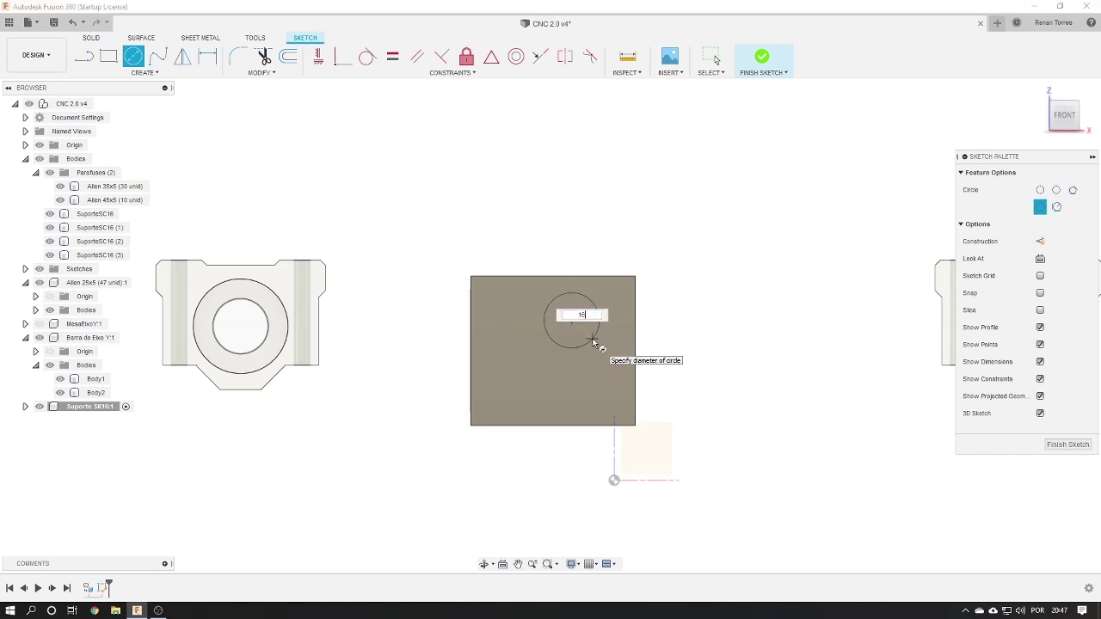
{"action": "type", "text": "18"}
{"action": "key", "text": "Return"}
{"action": "key", "text": "Escape"}
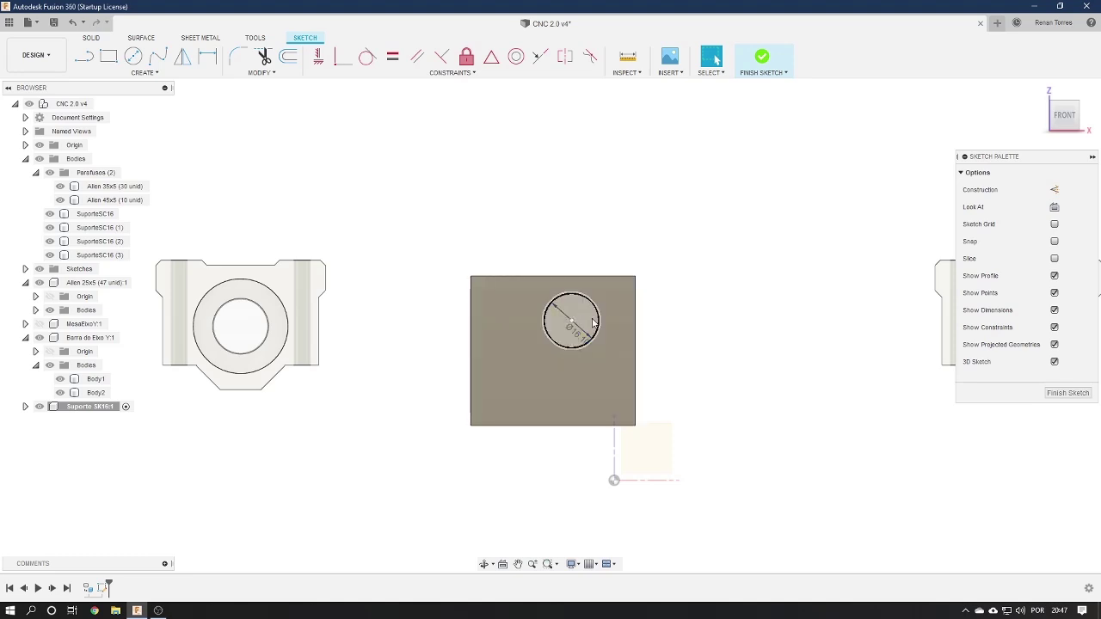
Dimension the circle centre 24.20 mm (48.40/2) from the block's right edge
{"action": "key", "text": "d"}
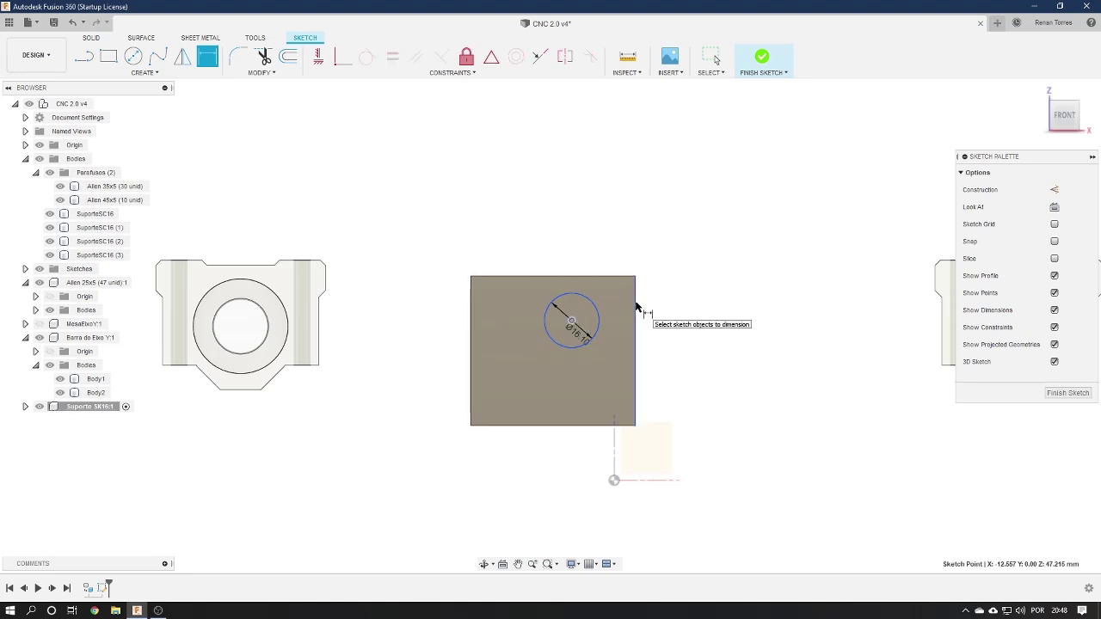
{"action": "left_click", "coordinate": [635, 308]}
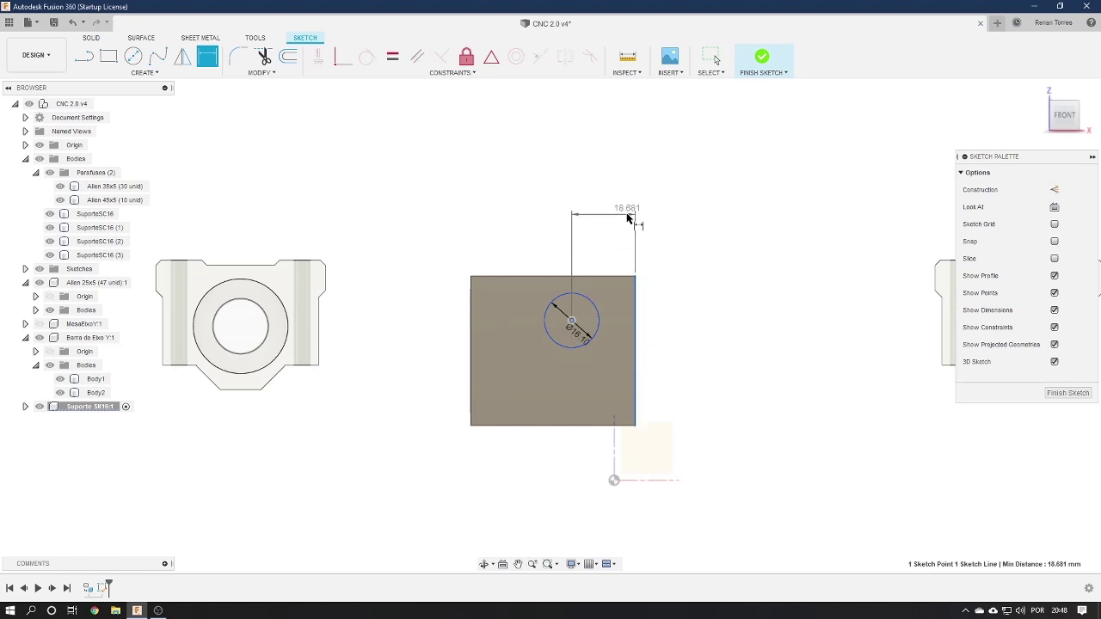
{"action": "left_click", "coordinate": [627, 199]}
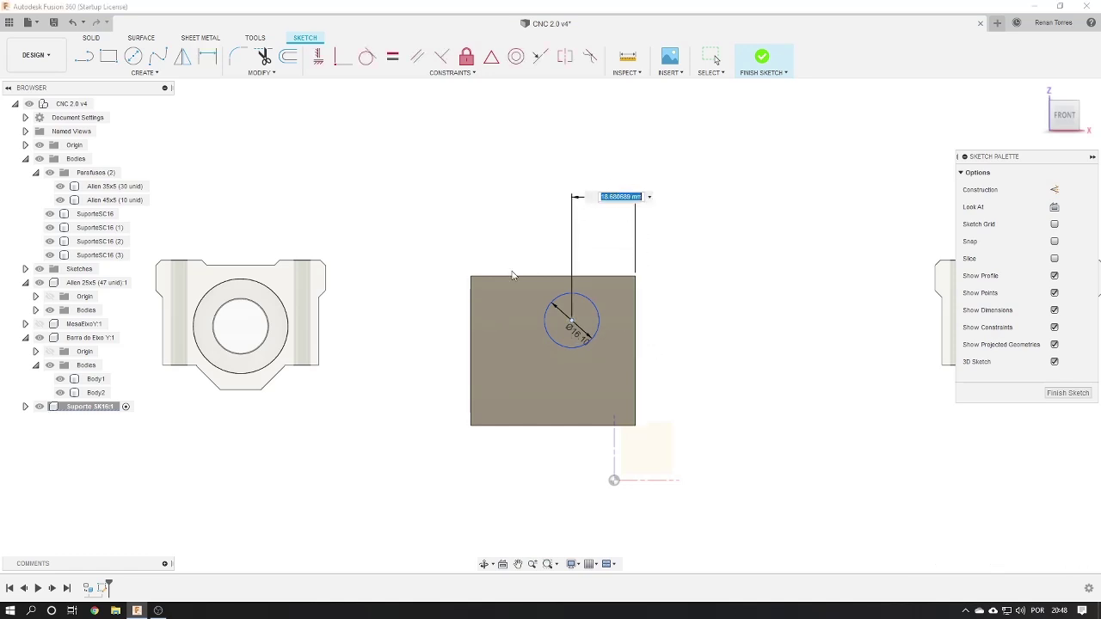
{"action": "left_click", "coordinate": [649, 197]}
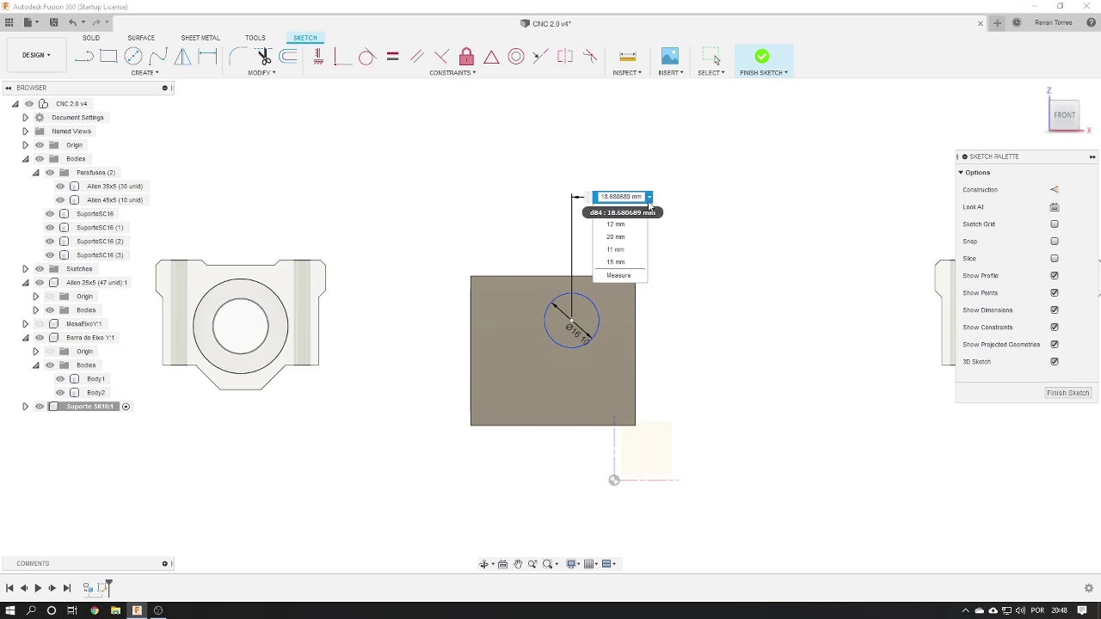
{"action": "left_click", "coordinate": [604, 272]}
{"action": "left_click", "coordinate": [582, 277]}
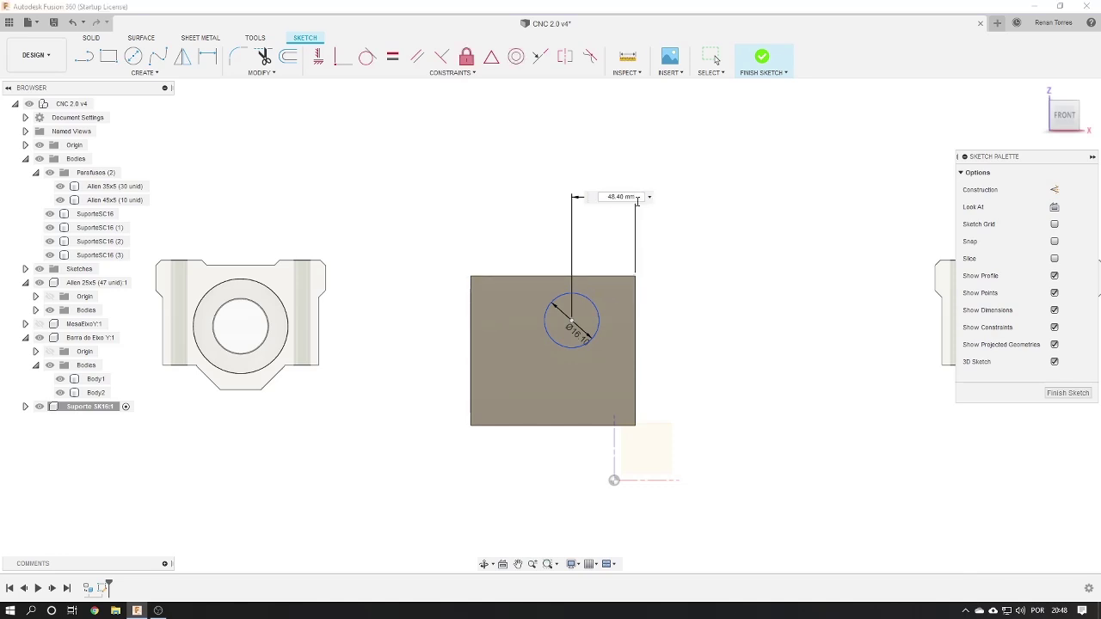
{"action": "type", "text": "/2"}
{"action": "key", "text": "Return"}
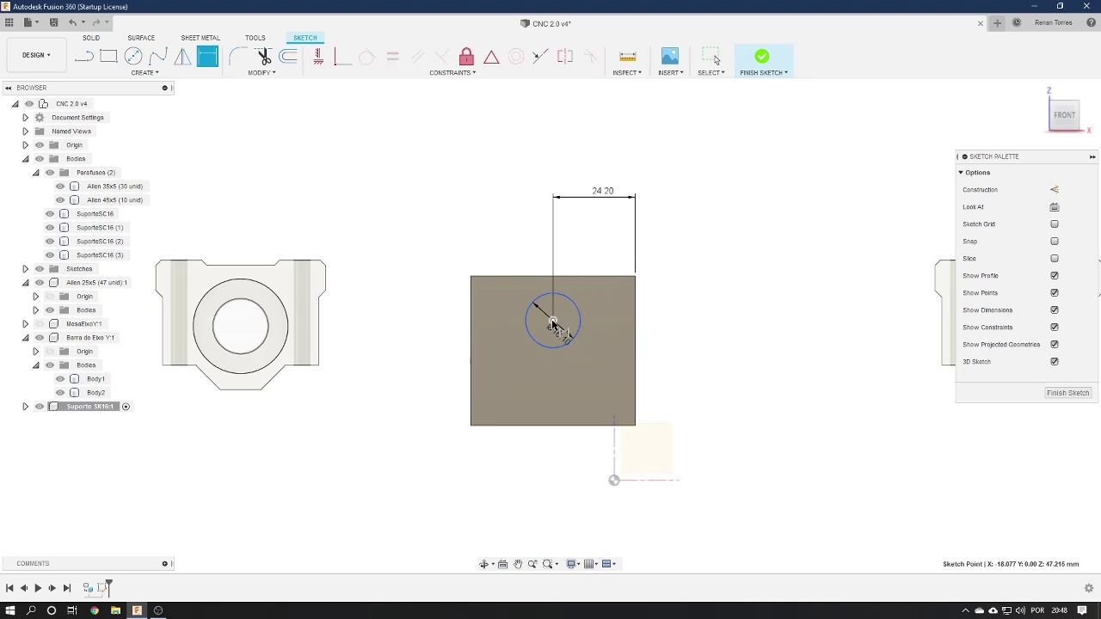
Add a vertical dimension from the block's top edge to the circle centre
{"action": "left_click", "coordinate": [571, 276]}
{"action": "left_click", "coordinate": [553, 320]}
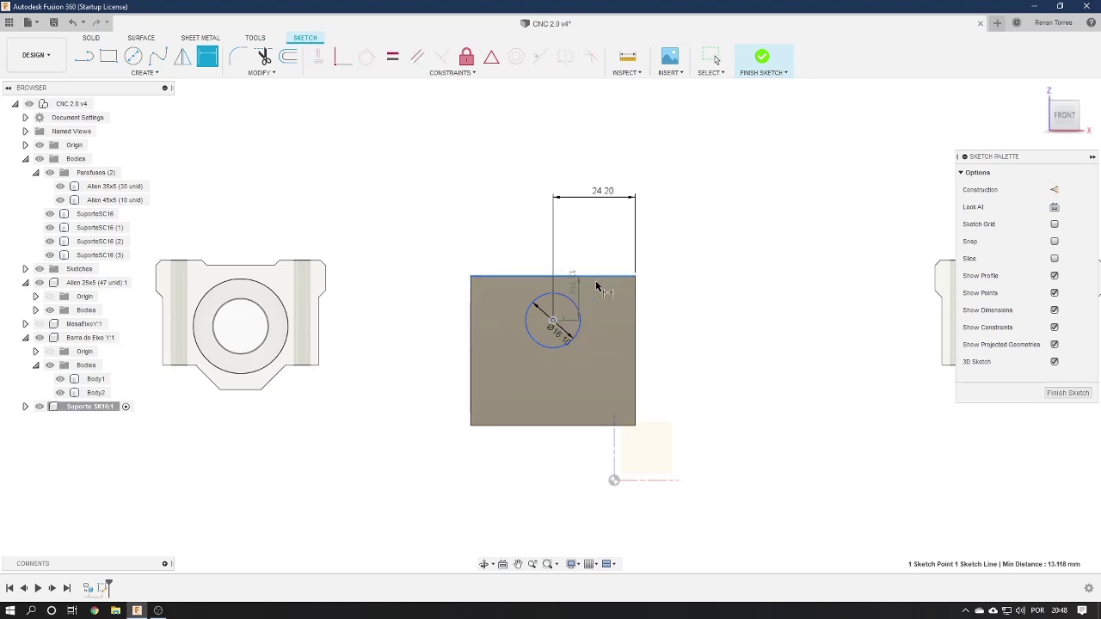
{"action": "left_click", "coordinate": [716, 298]}
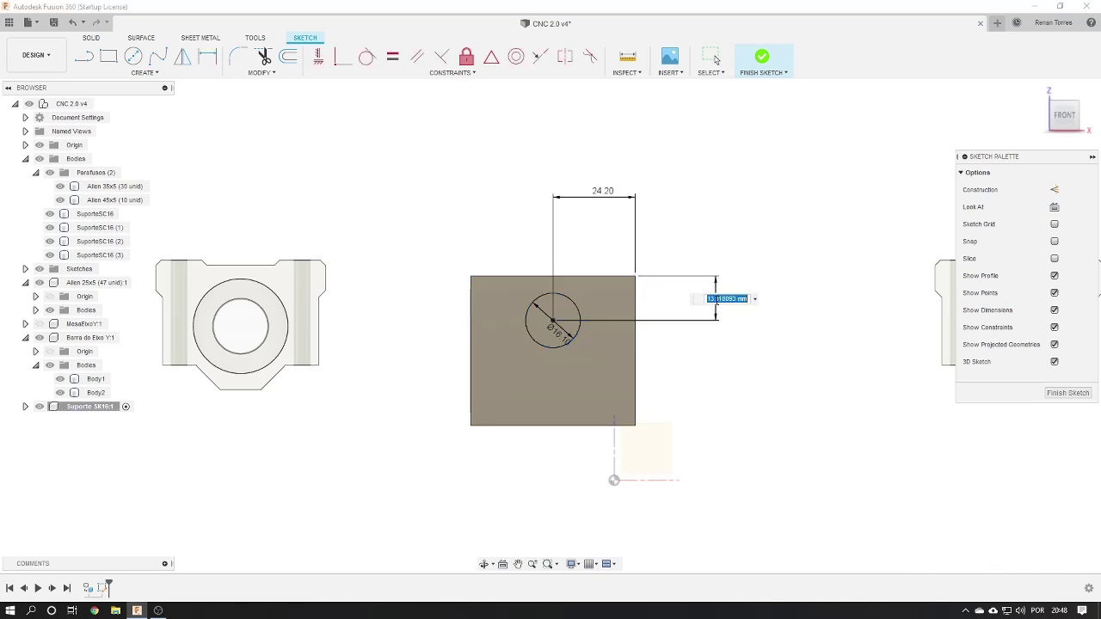
{"action": "left_click", "coordinate": [754, 299]}
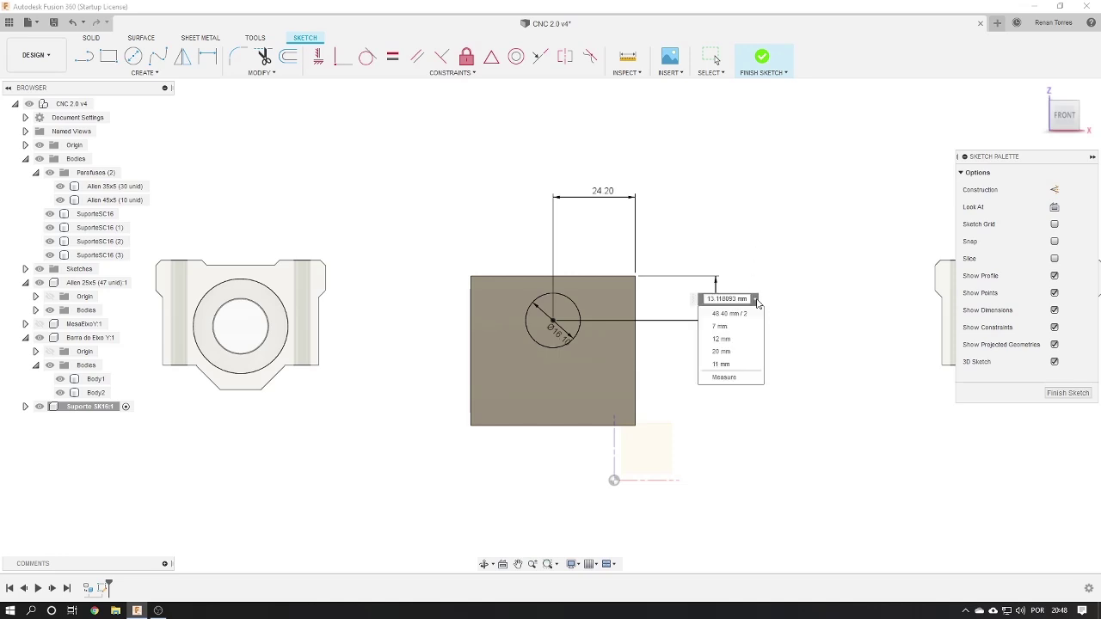
{"action": "left_click", "coordinate": [723, 377]}
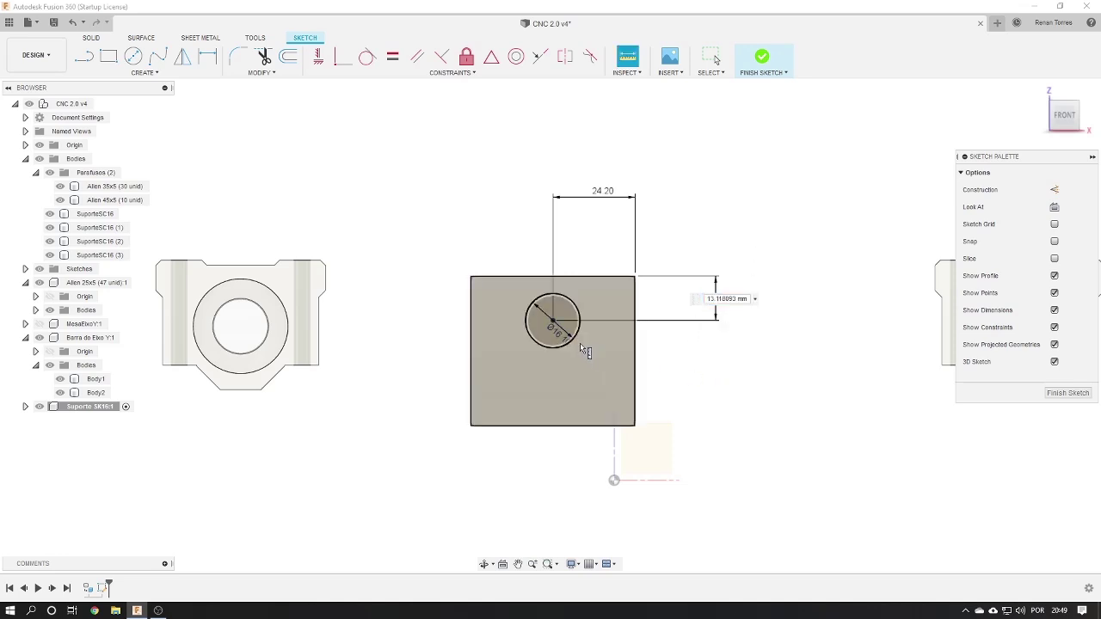
{"action": "left_click", "coordinate": [567, 336]}
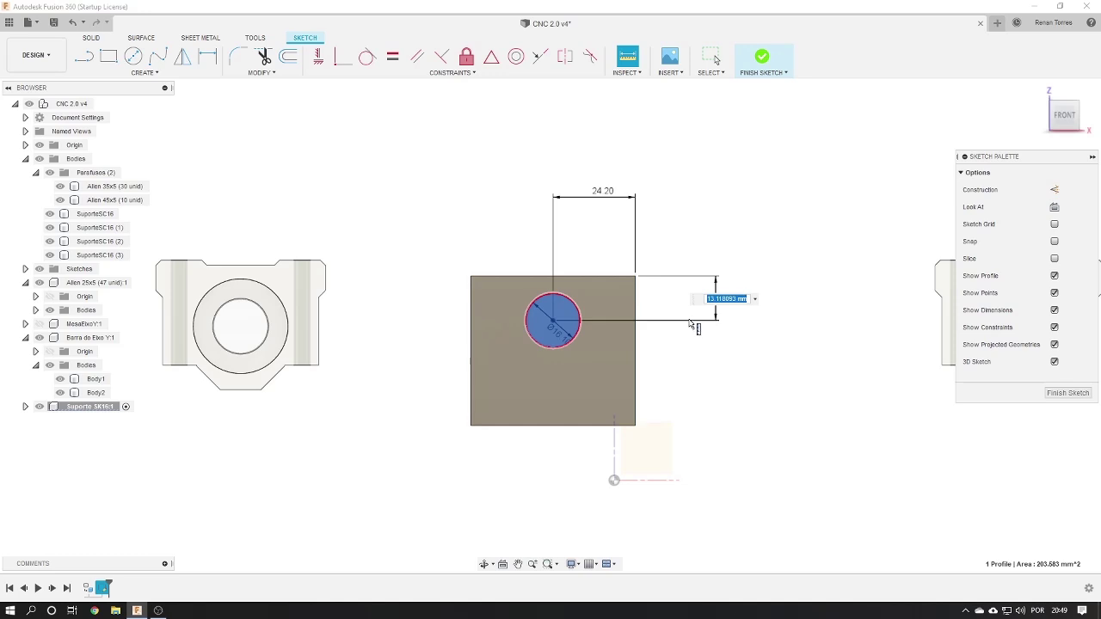
{"action": "left_click", "coordinate": [549, 344]}
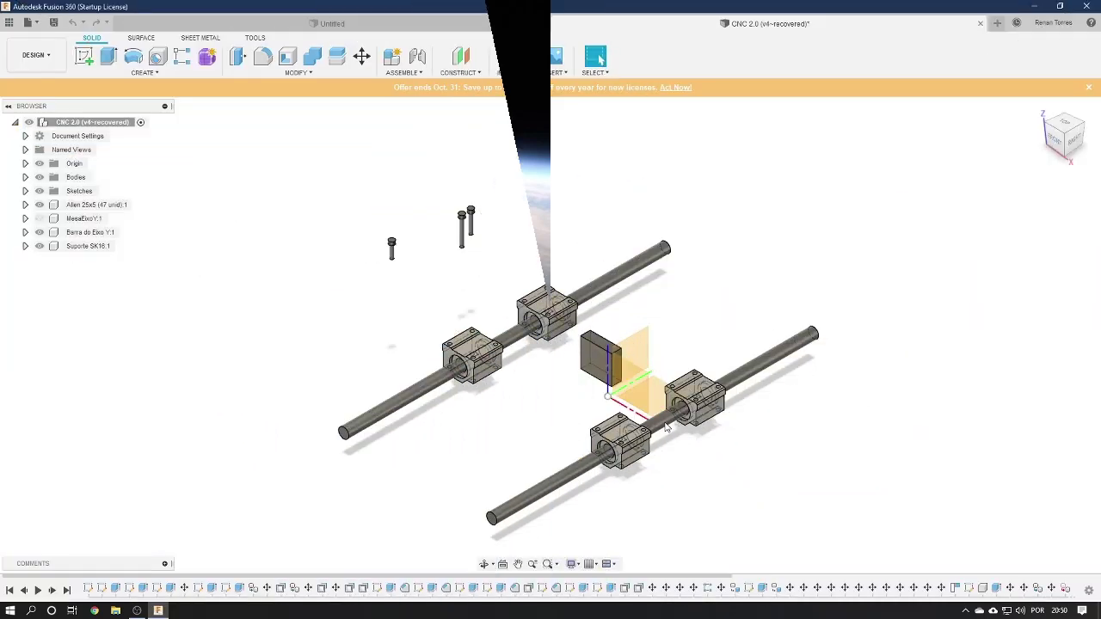
Zoom in, activate Suporte SK16:1 in the browser, and start a new sketch
{"action": "scroll", "coordinate": [669, 428], "scroll_direction": "up", "scroll_amount": 2}
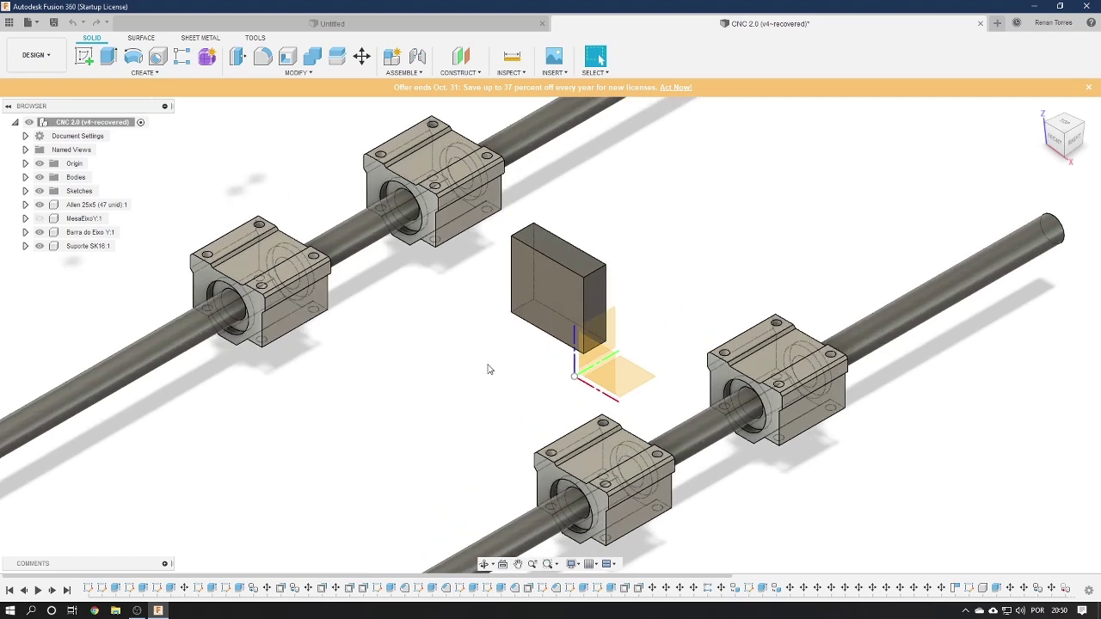
{"action": "scroll", "coordinate": [482, 373], "scroll_direction": "up", "scroll_amount": 2}
{"action": "left_click", "coordinate": [125, 246]}
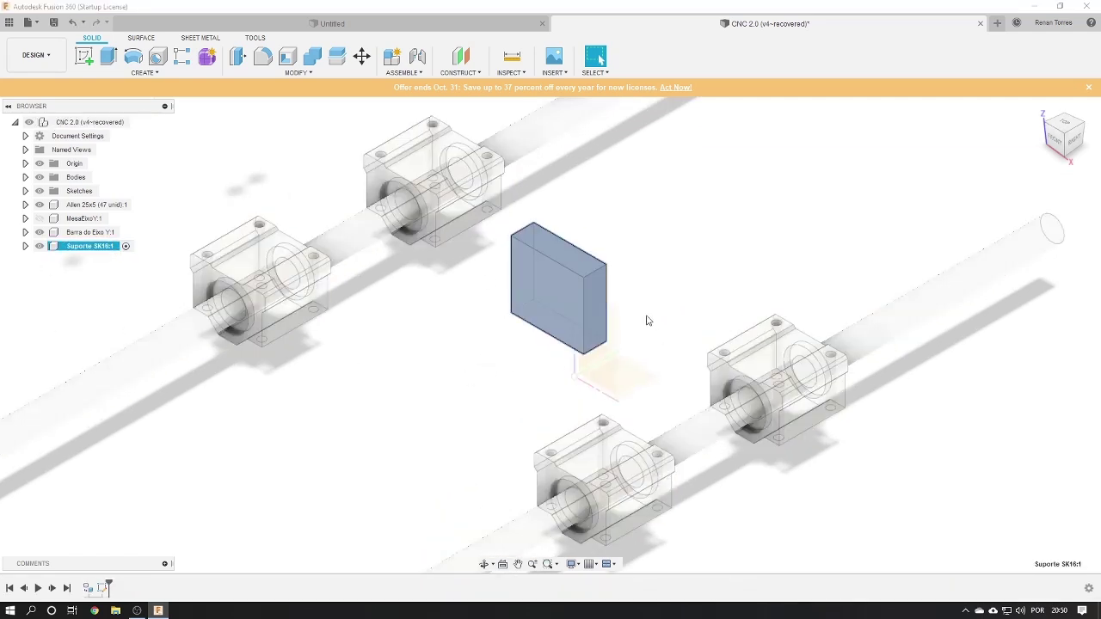
{"action": "scroll", "coordinate": [602, 306], "scroll_direction": "up", "scroll_amount": 5}
{"action": "left_click", "coordinate": [83, 56]}
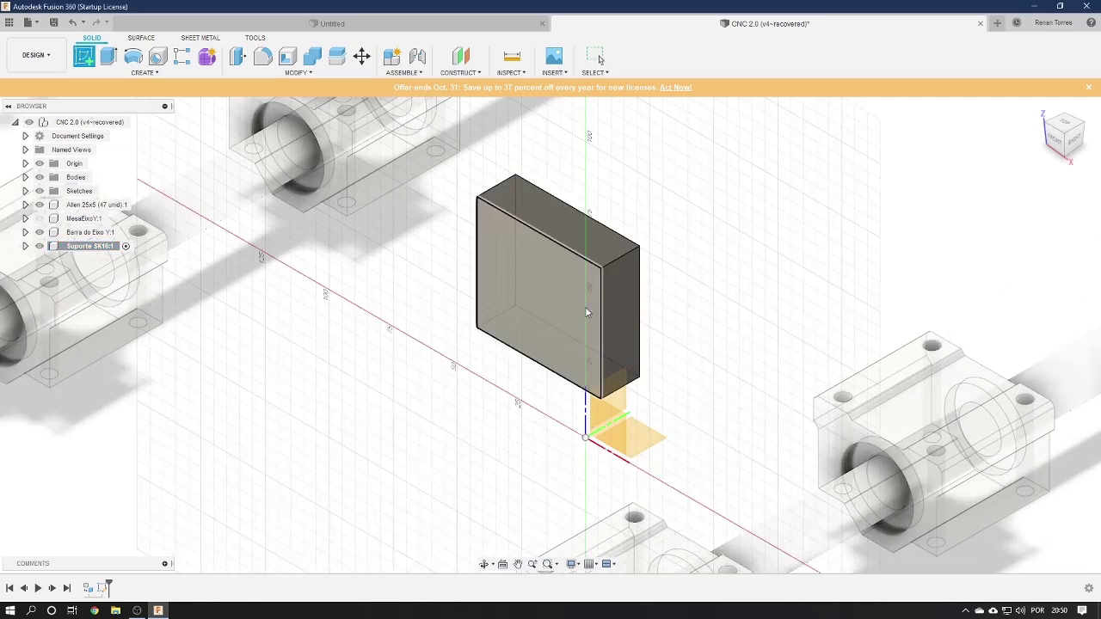
Draw a centre-diameter circle on the Suporte SK16 block's front face
{"action": "left_click", "coordinate": [568, 301]}
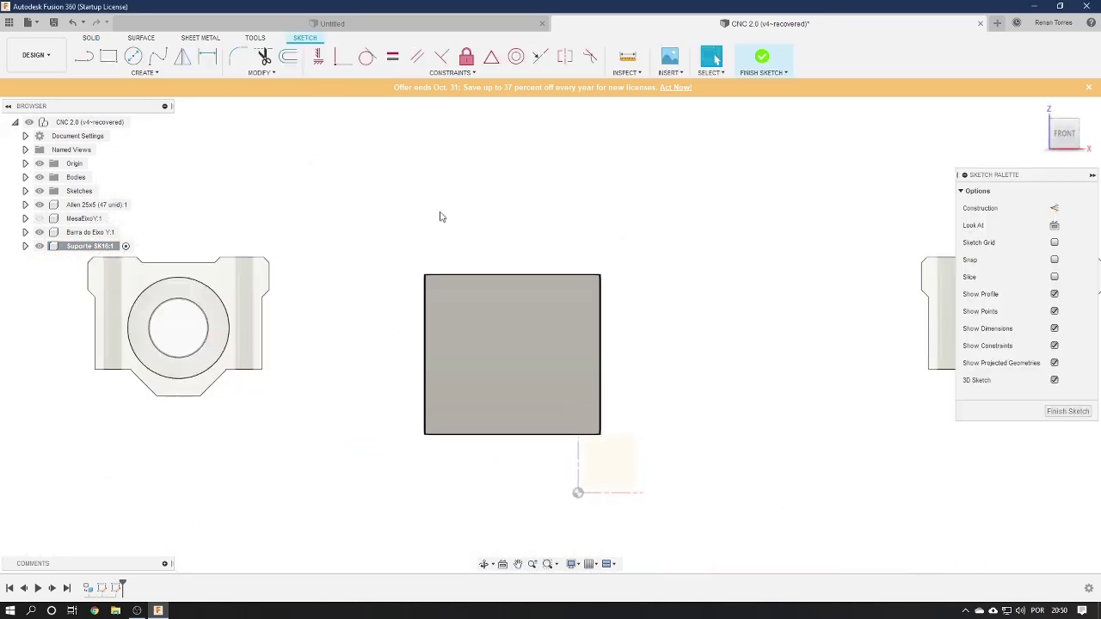
{"action": "left_click", "coordinate": [134, 56]}
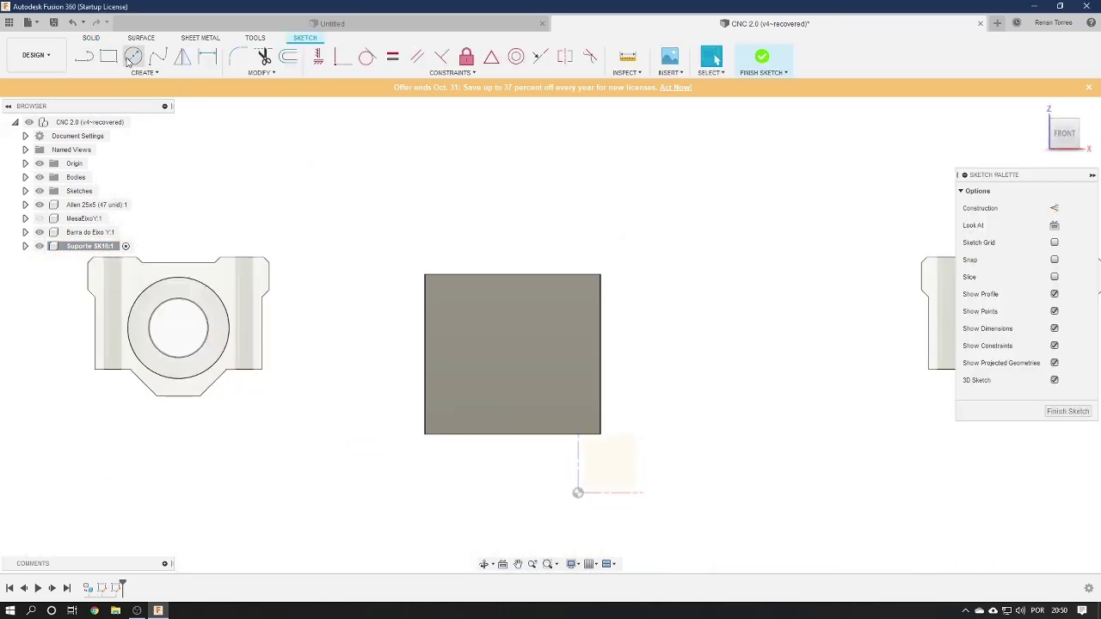
{"action": "left_click", "coordinate": [479, 332]}
{"action": "type", "text": "16.1"}
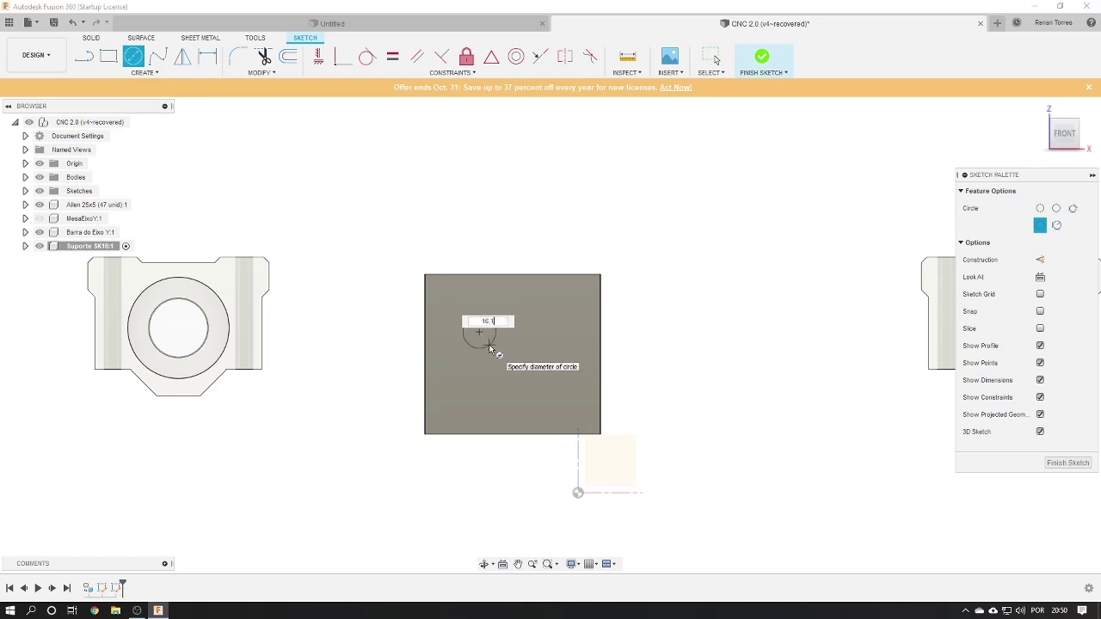
{"action": "key", "text": "Return"}
{"action": "key", "text": "Escape"}
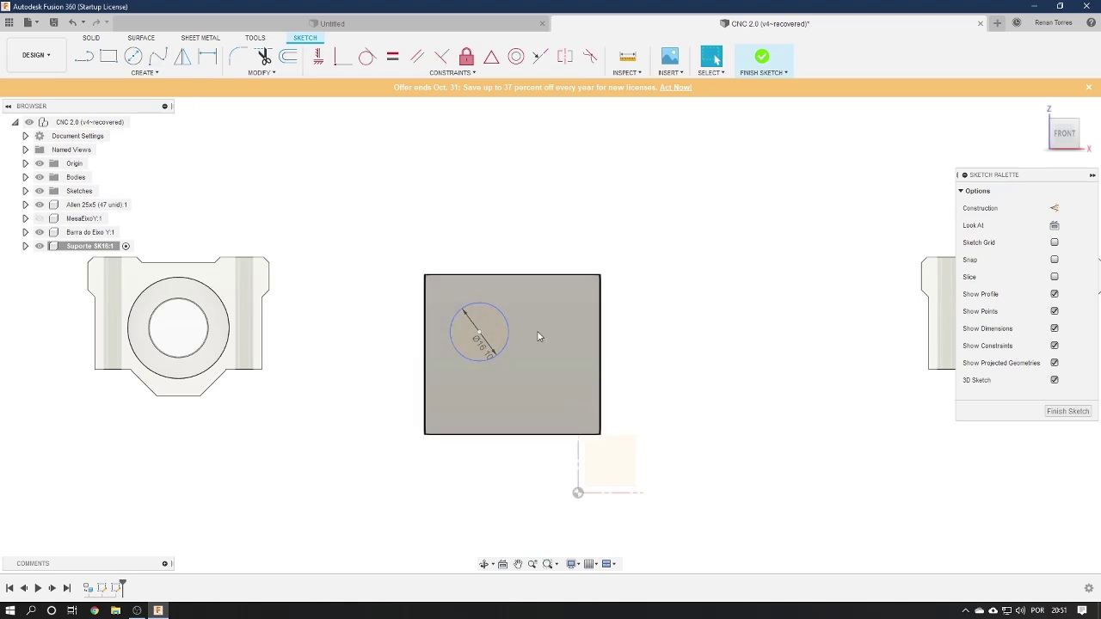
Dimension the circle 24.20 mm (half of 48.40) from the right edge, with a Ø16.10 diameter
{"action": "key", "text": "d"}
{"action": "left_click", "coordinate": [479, 333]}
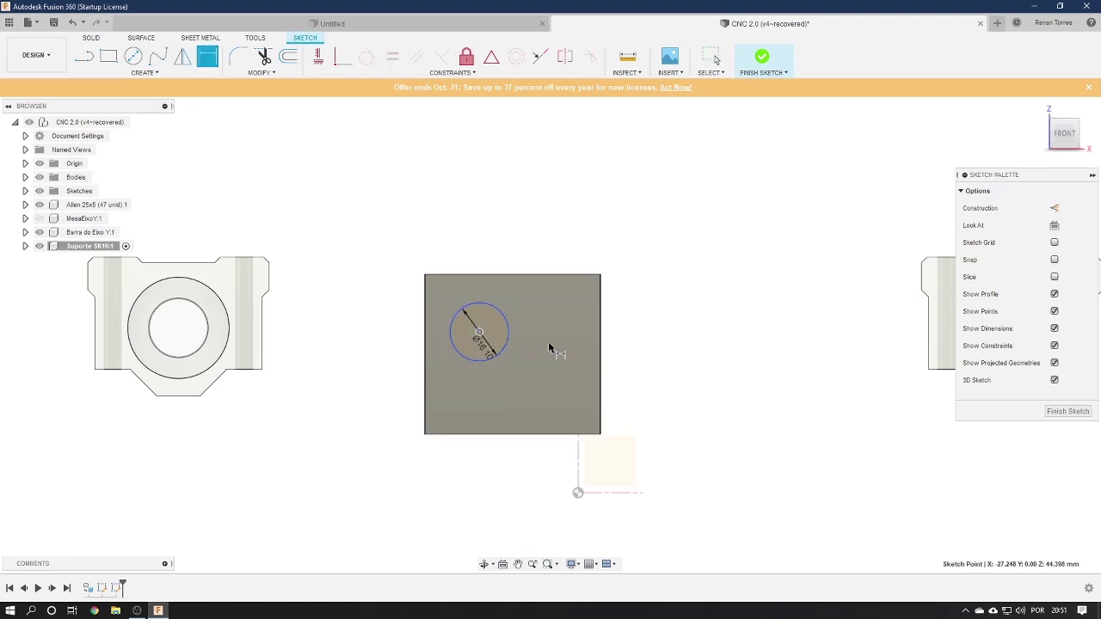
{"action": "left_click", "coordinate": [601, 341]}
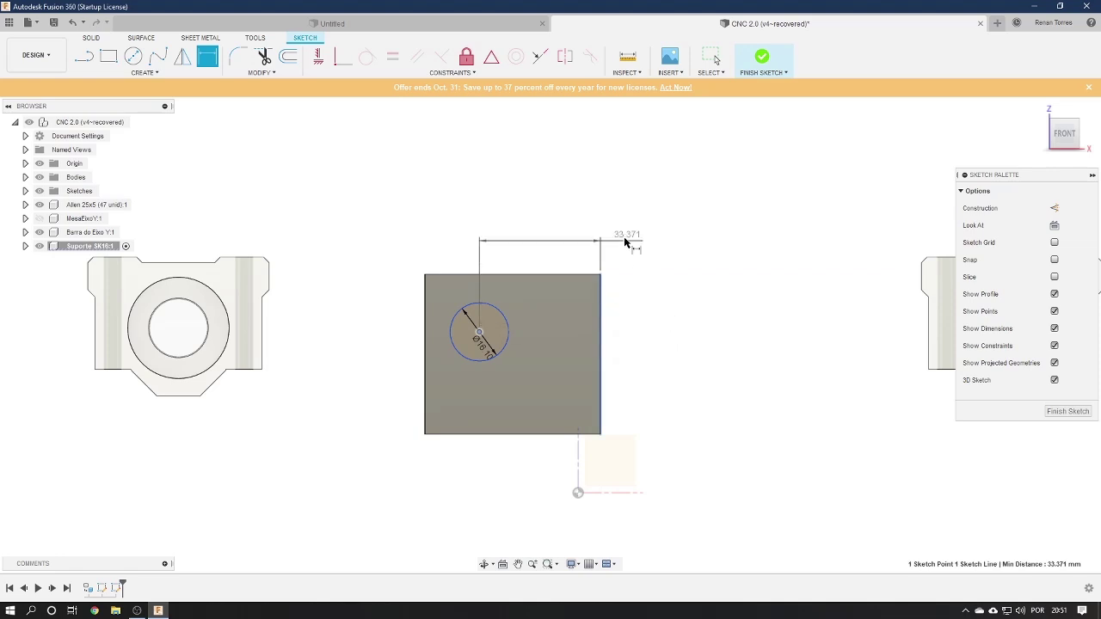
{"action": "left_click", "coordinate": [612, 210]}
{"action": "left_click", "coordinate": [652, 205]}
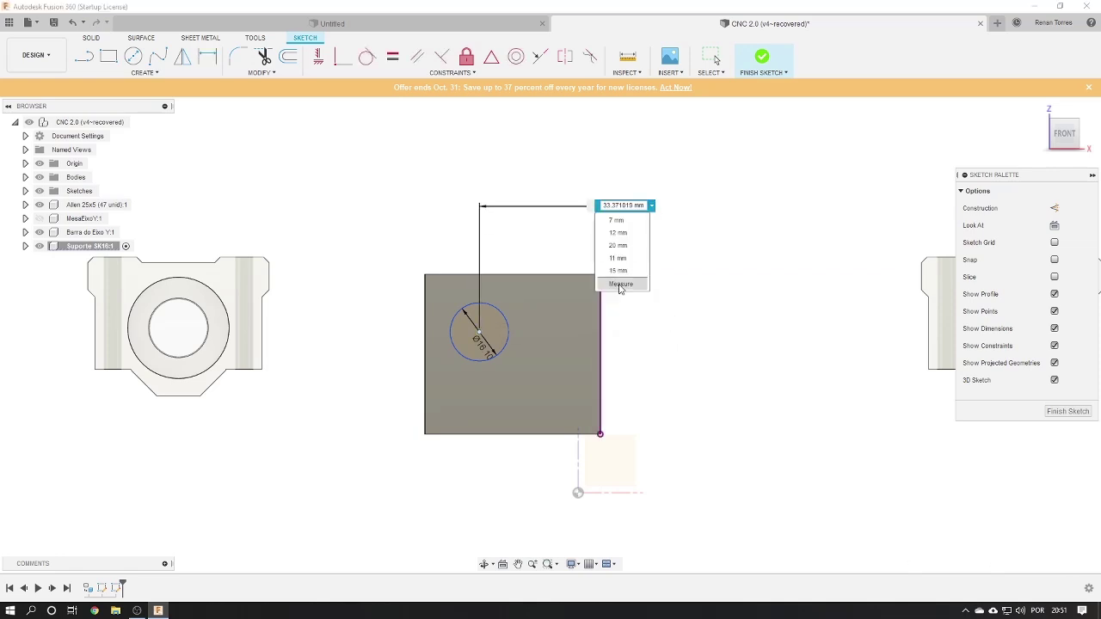
{"action": "left_click", "coordinate": [607, 282]}
{"action": "type", "text": "48.40"}
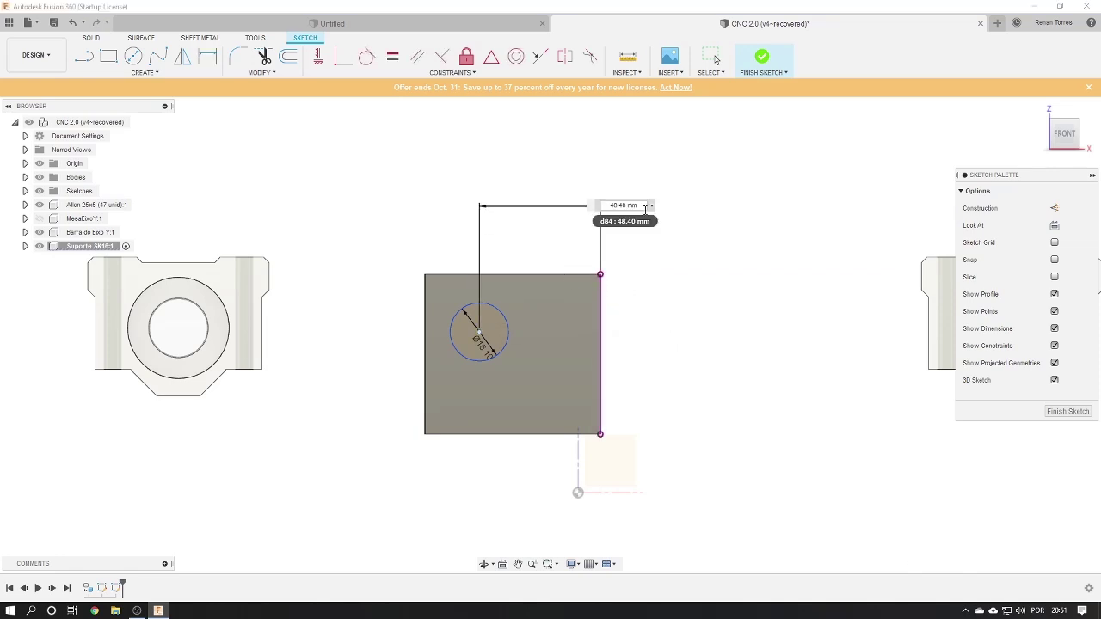
{"action": "key", "text": "Return"}
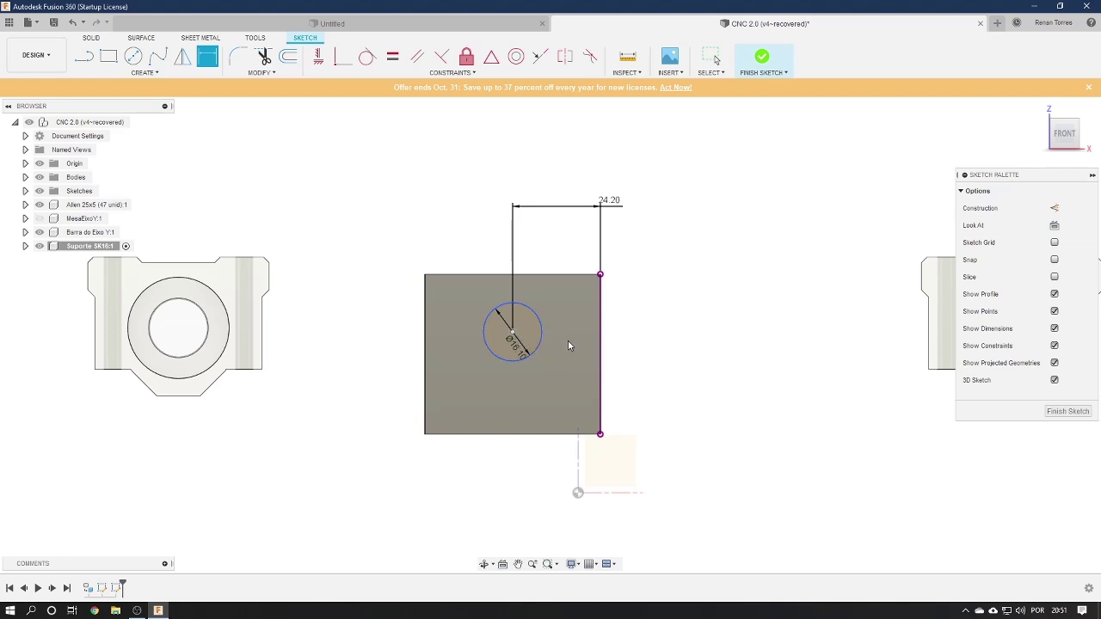
{"action": "left_click", "coordinate": [539, 345]}
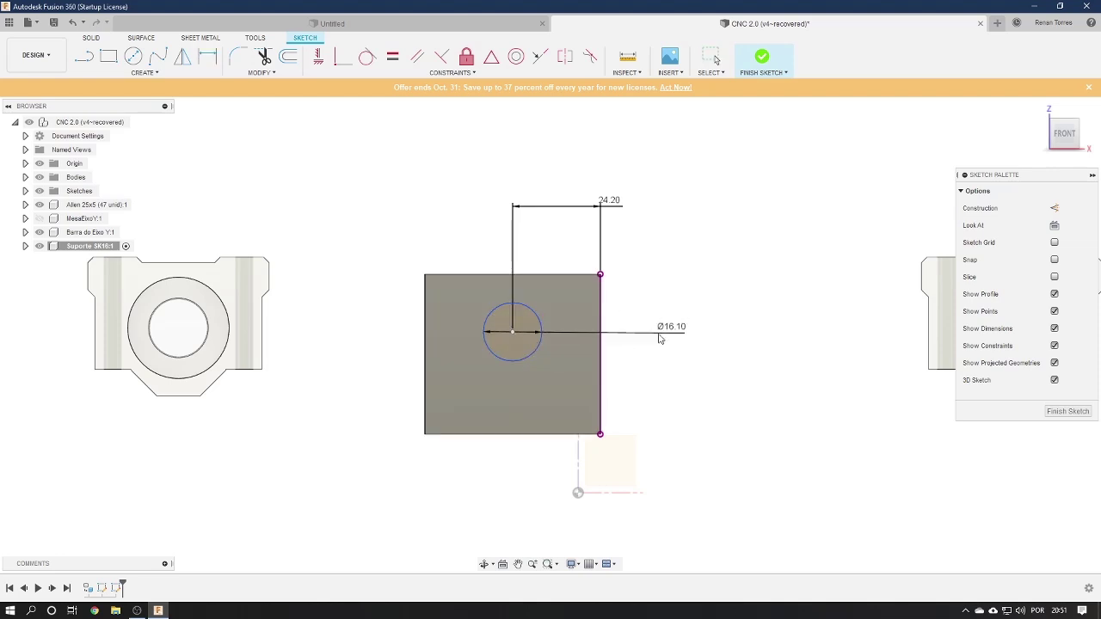
{"action": "left_click", "coordinate": [661, 351]}
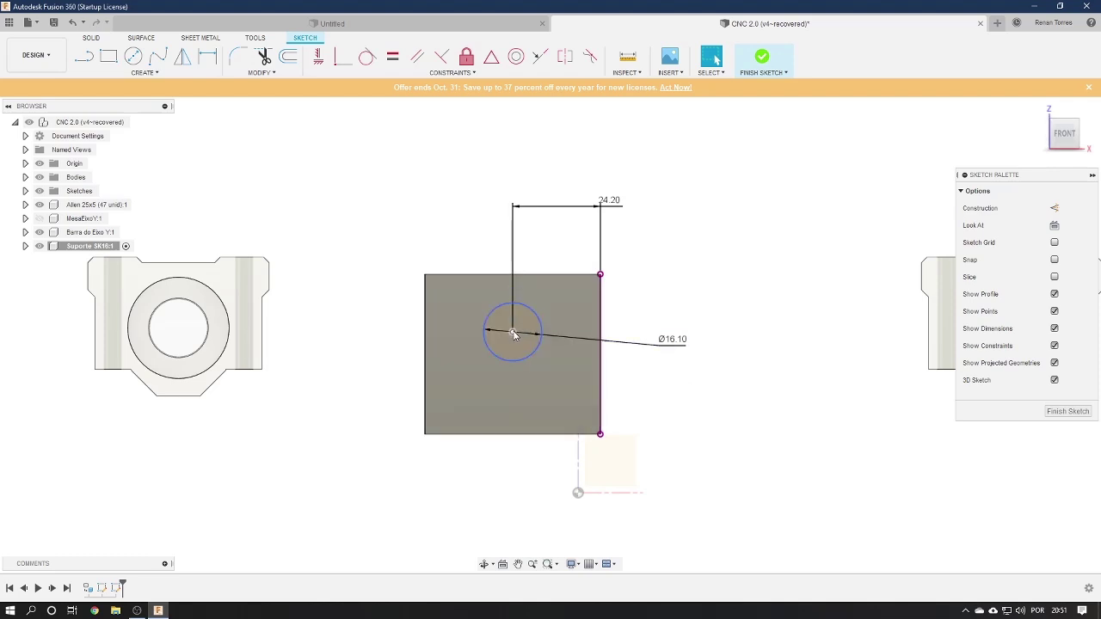
Dimension the bore centre 27.05 mm above the bottom edge, as Ø16.10/2 + 19
{"action": "key", "text": "d"}
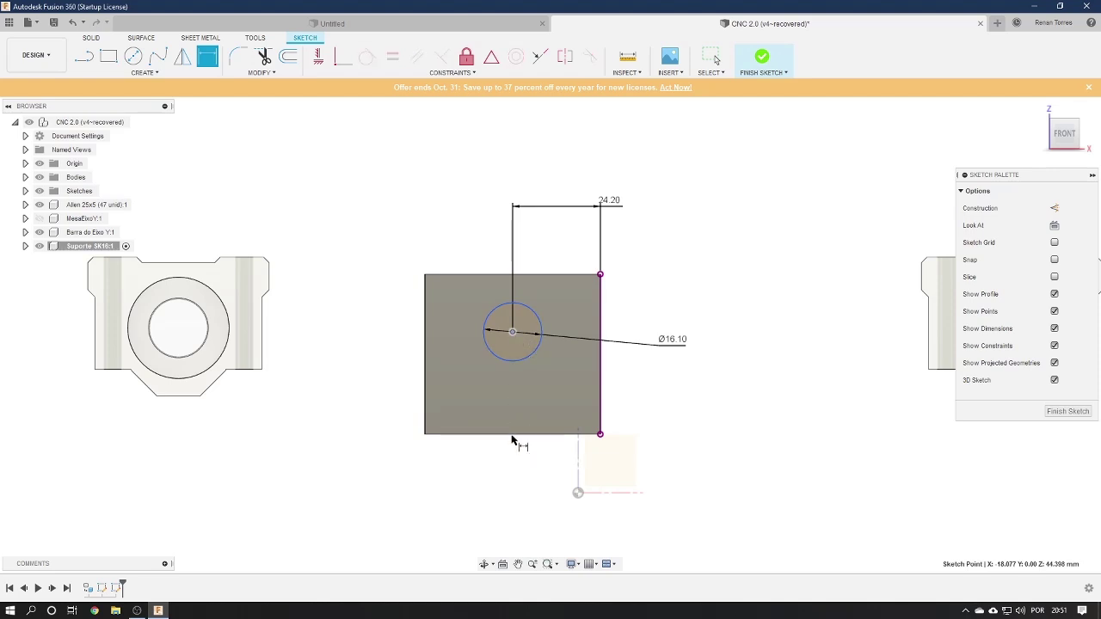
{"action": "left_click", "coordinate": [515, 436]}
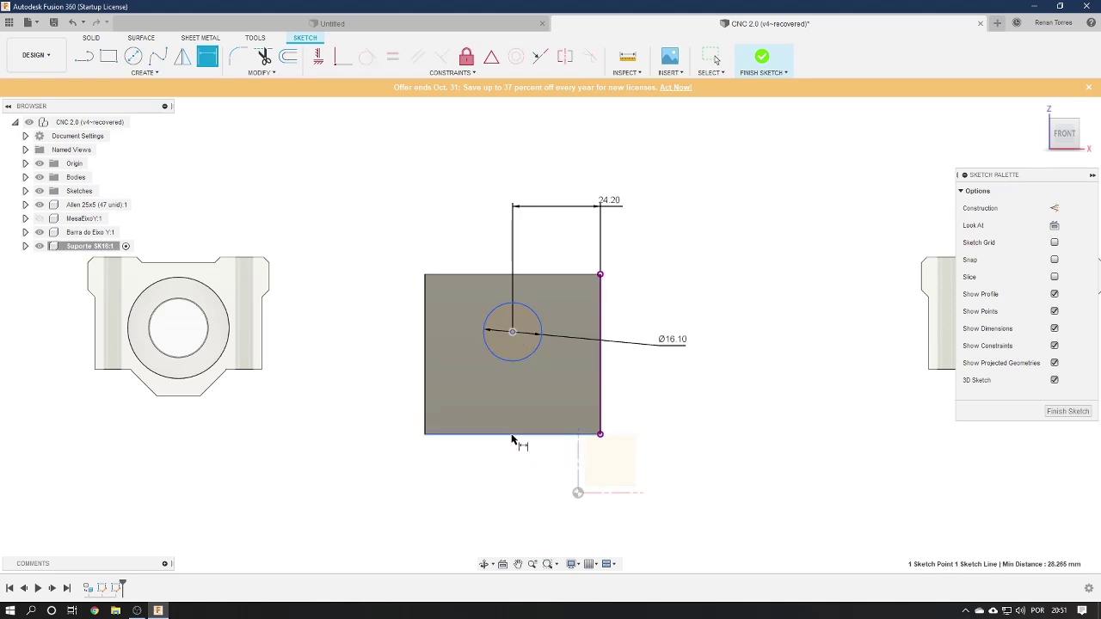
{"action": "left_click", "coordinate": [734, 422]}
{"action": "left_click", "coordinate": [773, 419]}
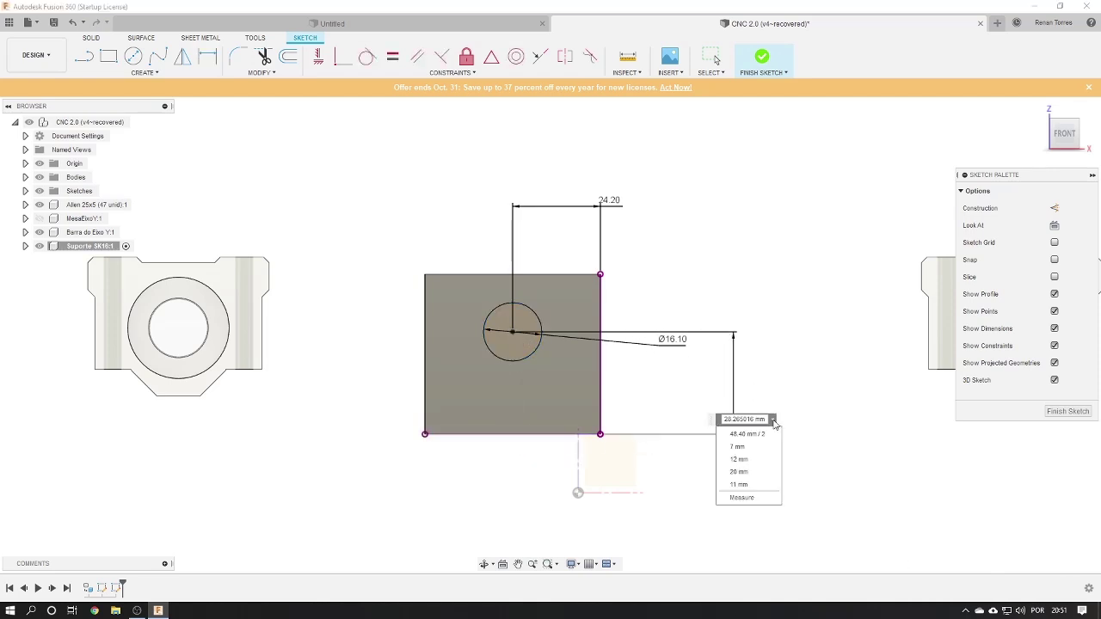
{"action": "left_click", "coordinate": [756, 498]}
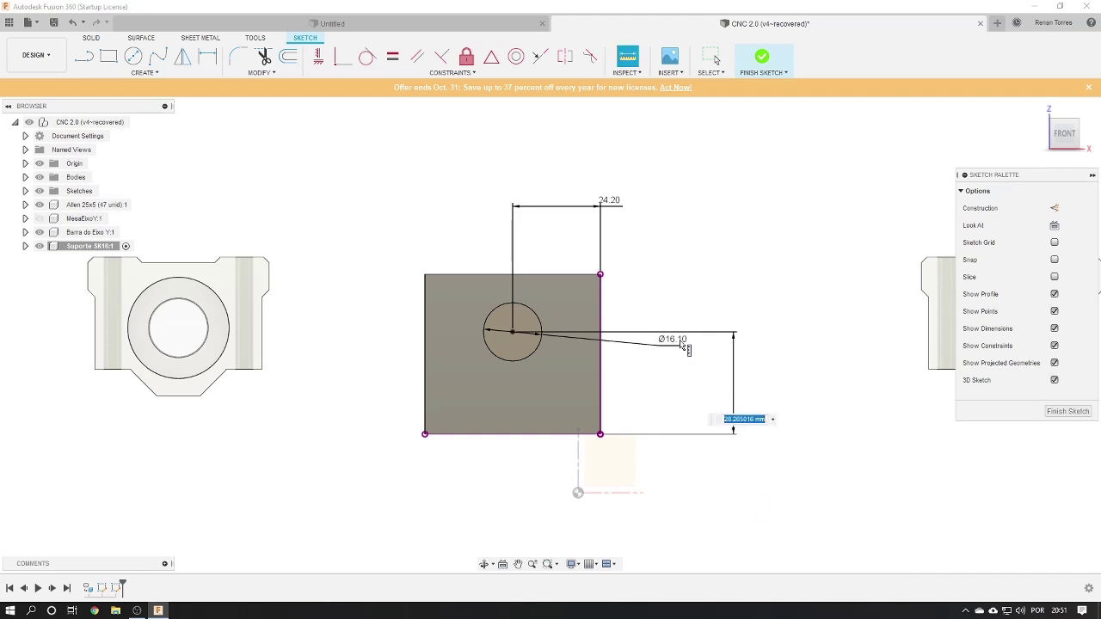
{"action": "left_click", "coordinate": [545, 337]}
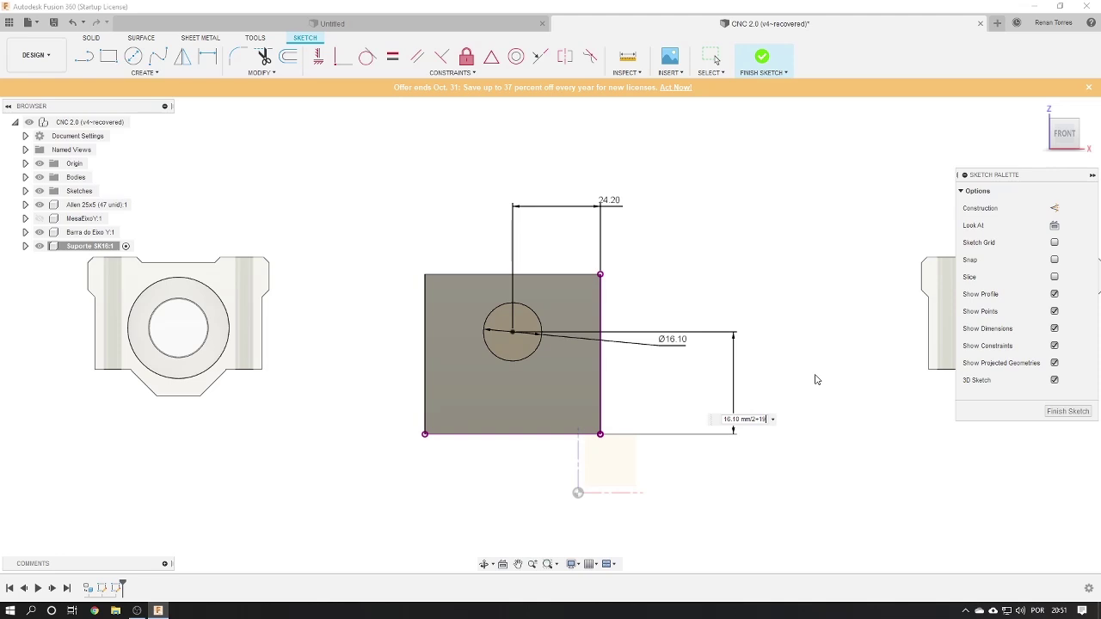
{"action": "key", "text": "Return"}
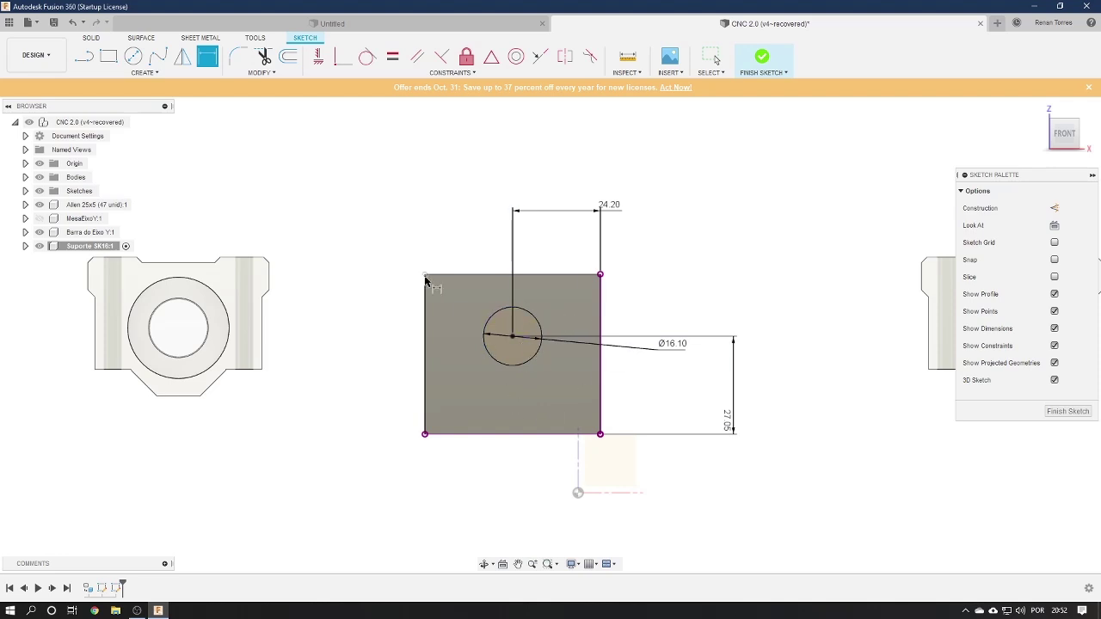
Cut the Ø16.10 mm bore through the block up to its far face
{"action": "left_click", "coordinate": [92, 37]}
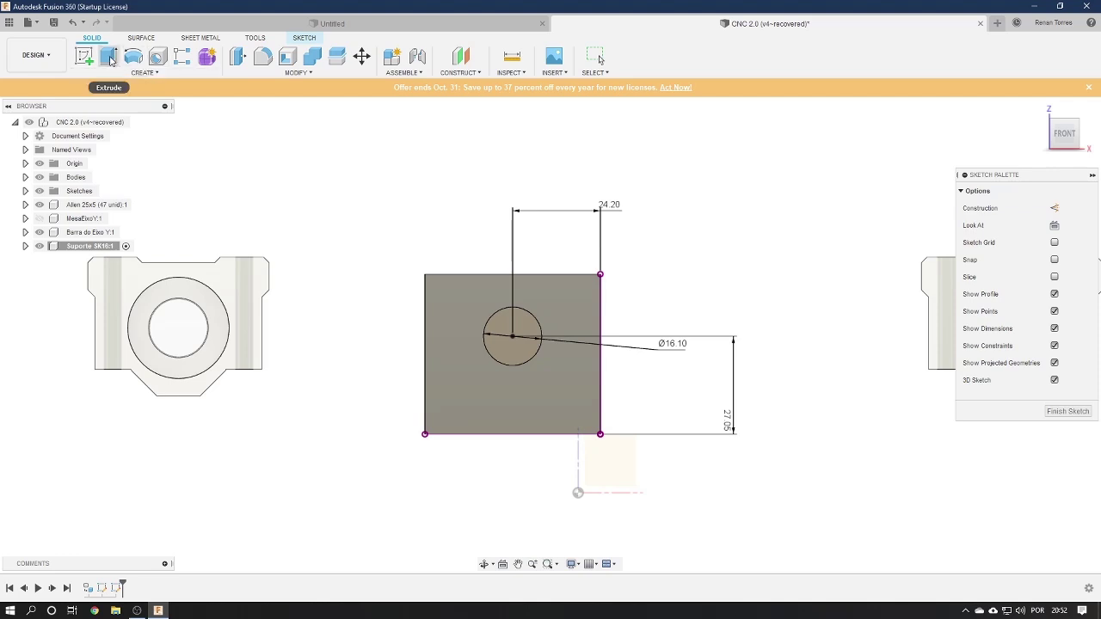
{"action": "left_click", "coordinate": [111, 59]}
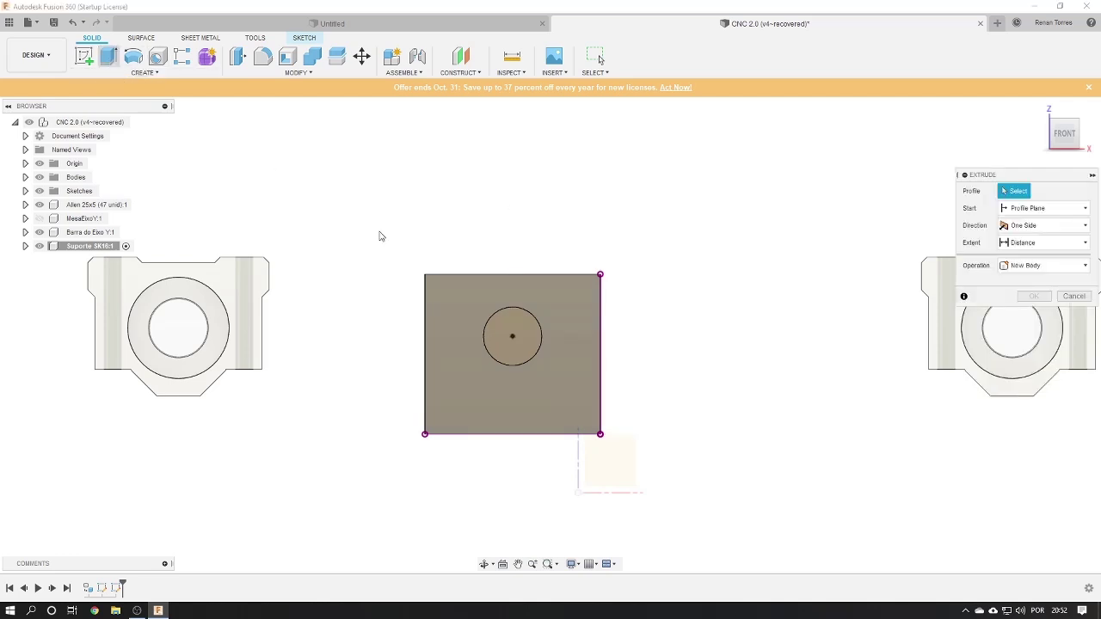
{"action": "left_click", "coordinate": [513, 328]}
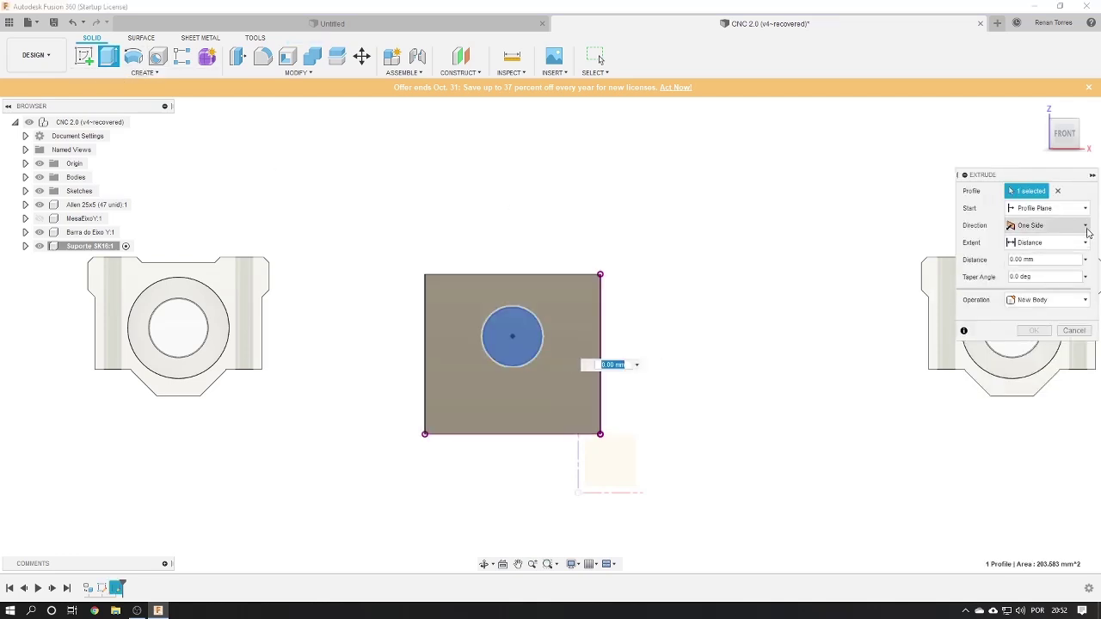
{"action": "left_click", "coordinate": [1041, 243]}
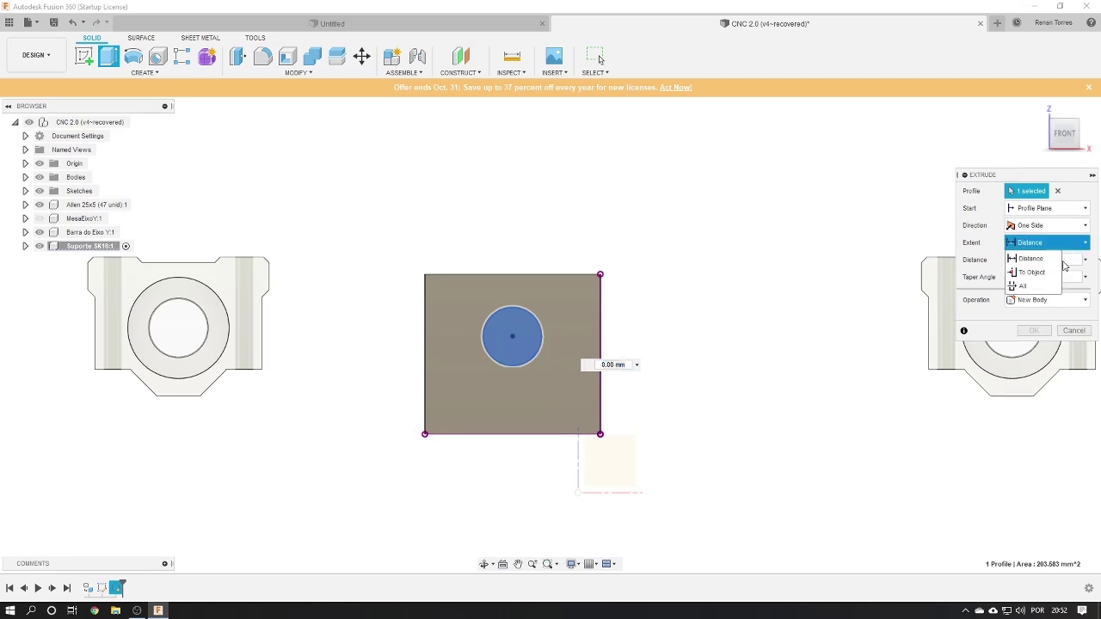
{"action": "left_click", "coordinate": [1032, 272]}
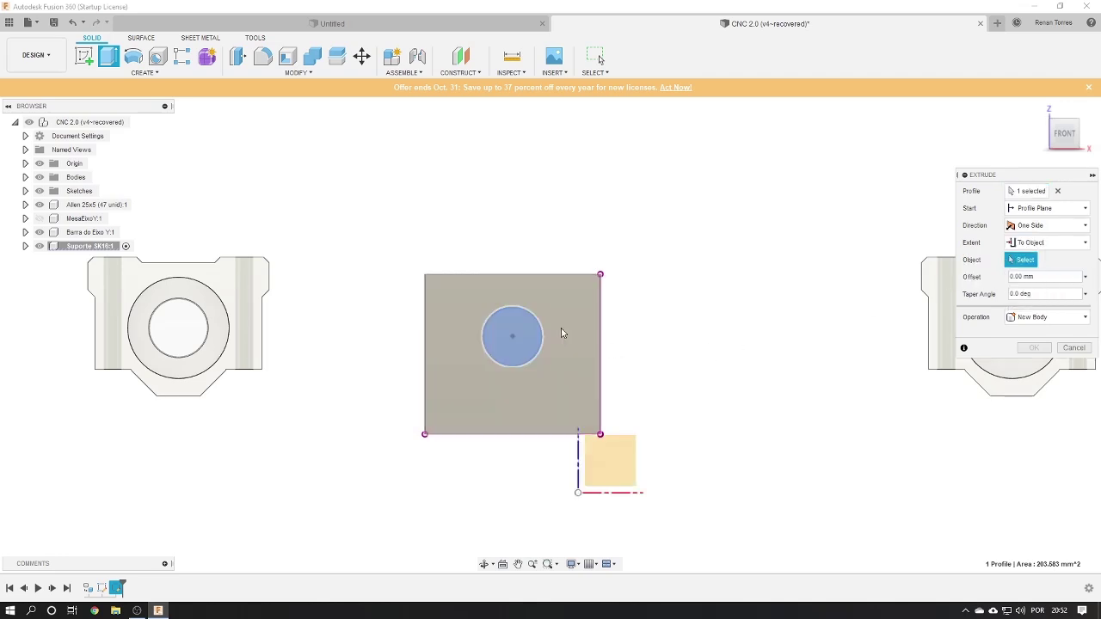
{"action": "middle_click_drag", "start_coordinate": [561, 328], "coordinate": [456, 342], "text": "shift"}
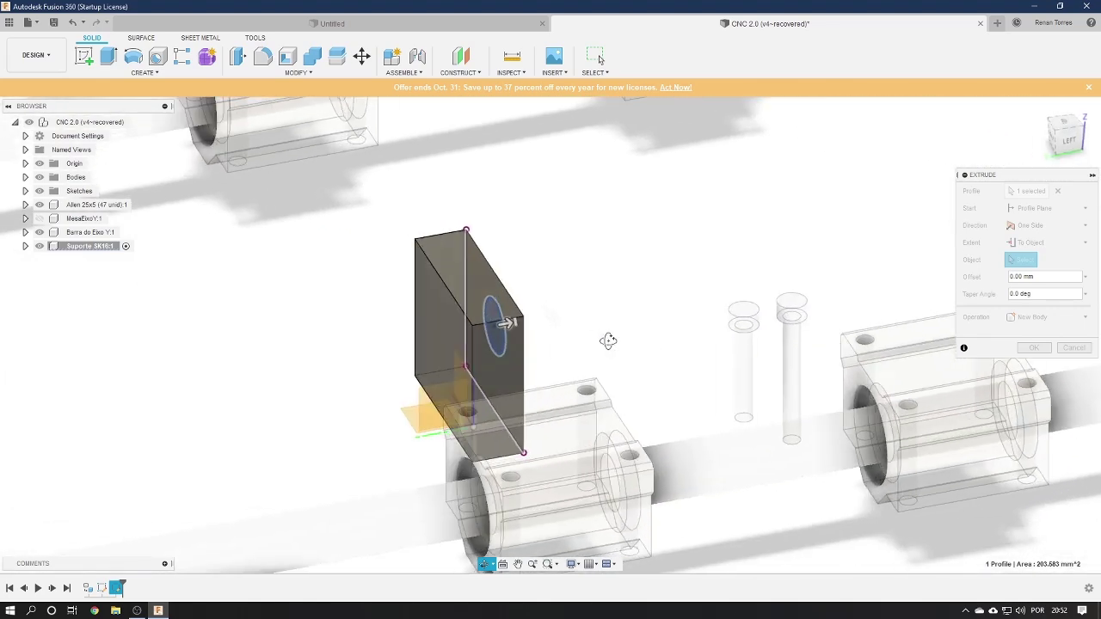
{"action": "left_click", "coordinate": [456, 341]}
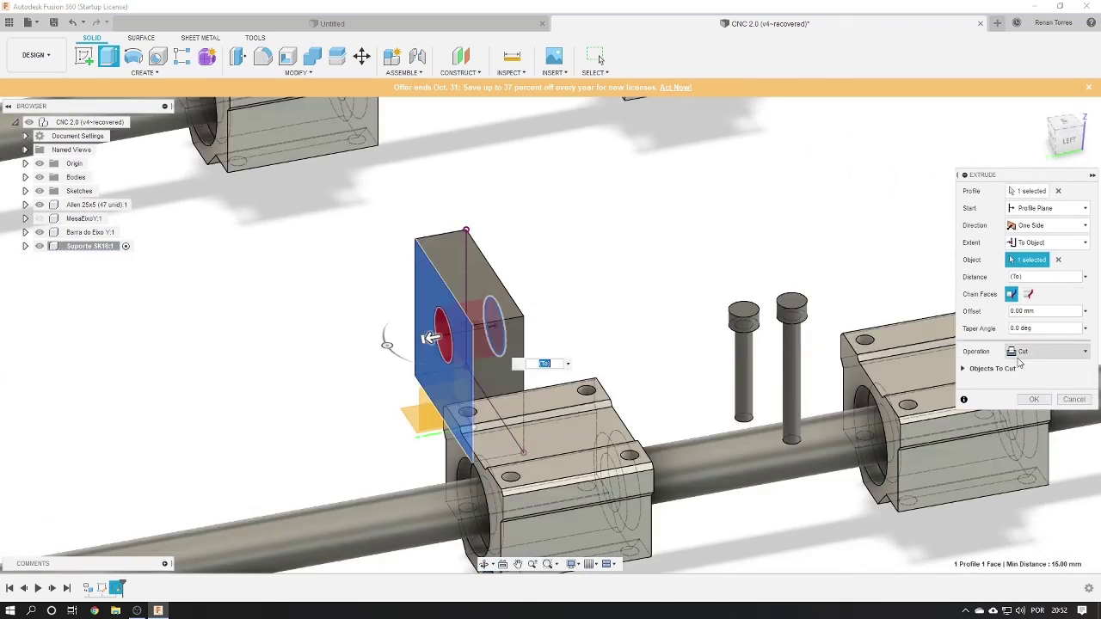
{"action": "left_click", "coordinate": [1034, 399]}
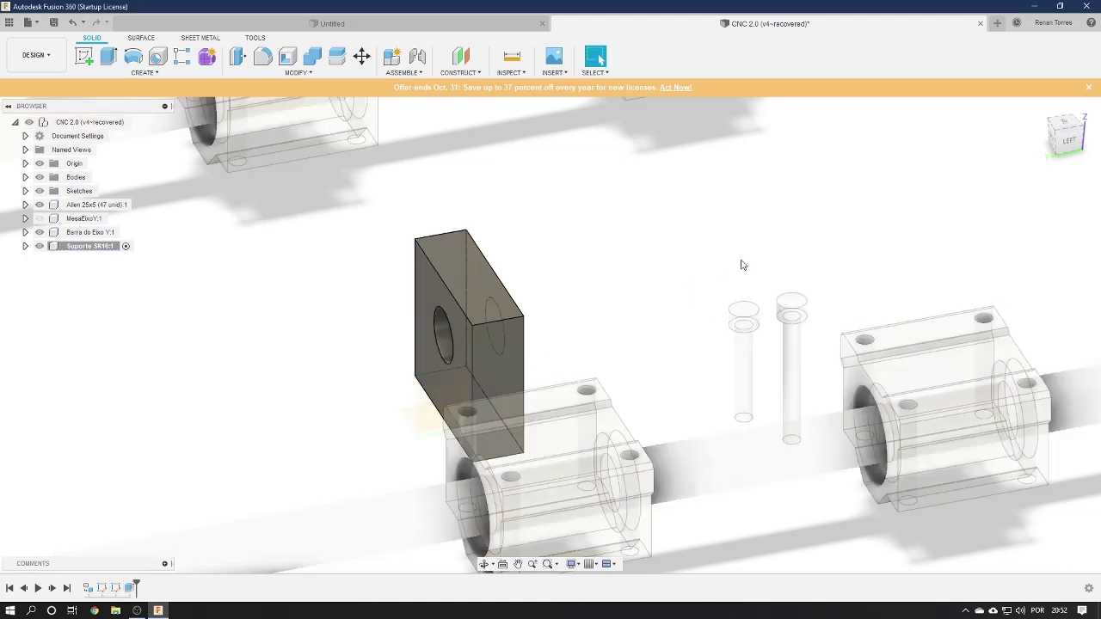
{"action": "mouse_move", "coordinate": [745, 266]}
{"action": "middle_mouse_down", "text": "shift"}
{"action": "mouse_move", "coordinate": [813, 281]}
{"action": "mouse_move", "coordinate": [782, 278]}
{"action": "middle_mouse_up", "text": "shift"}
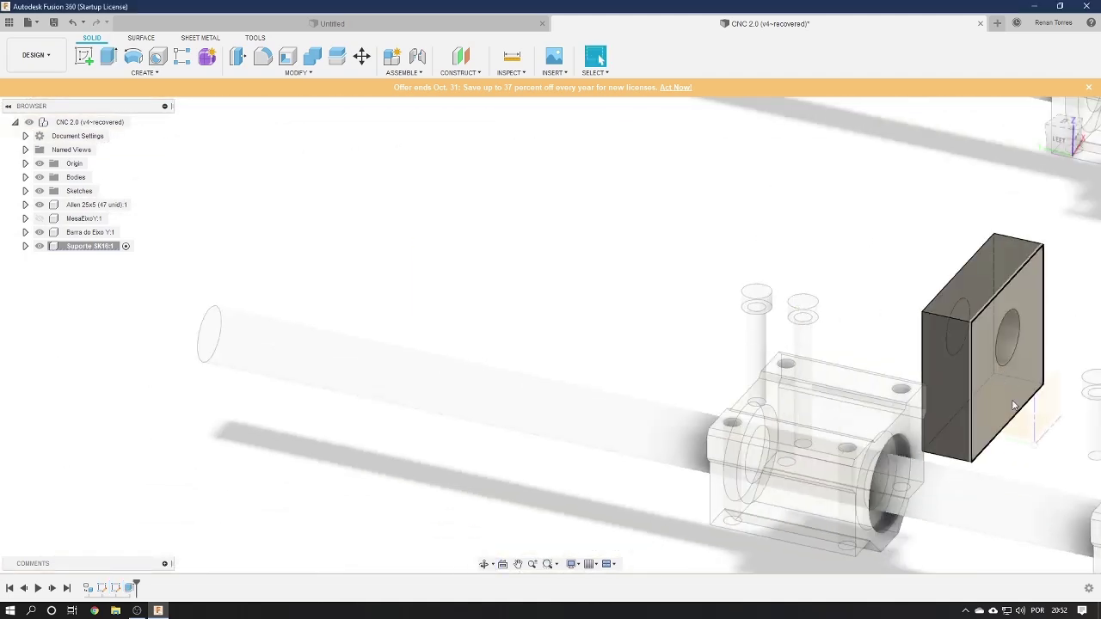
{"action": "mouse_move", "coordinate": [936, 326]}
{"action": "middle_mouse_down"}
{"action": "mouse_move", "coordinate": [693, 336]}
{"action": "mouse_move", "coordinate": [676, 347]}
{"action": "middle_mouse_up"}
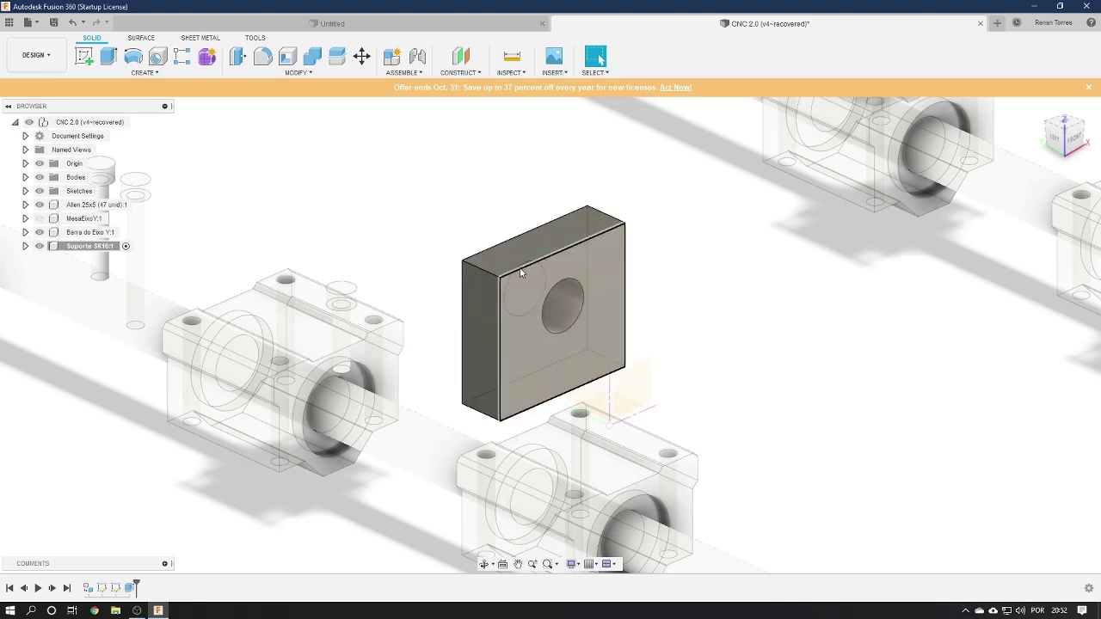
Start a new sketch on the block's side face
{"action": "left_click", "coordinate": [83, 56]}
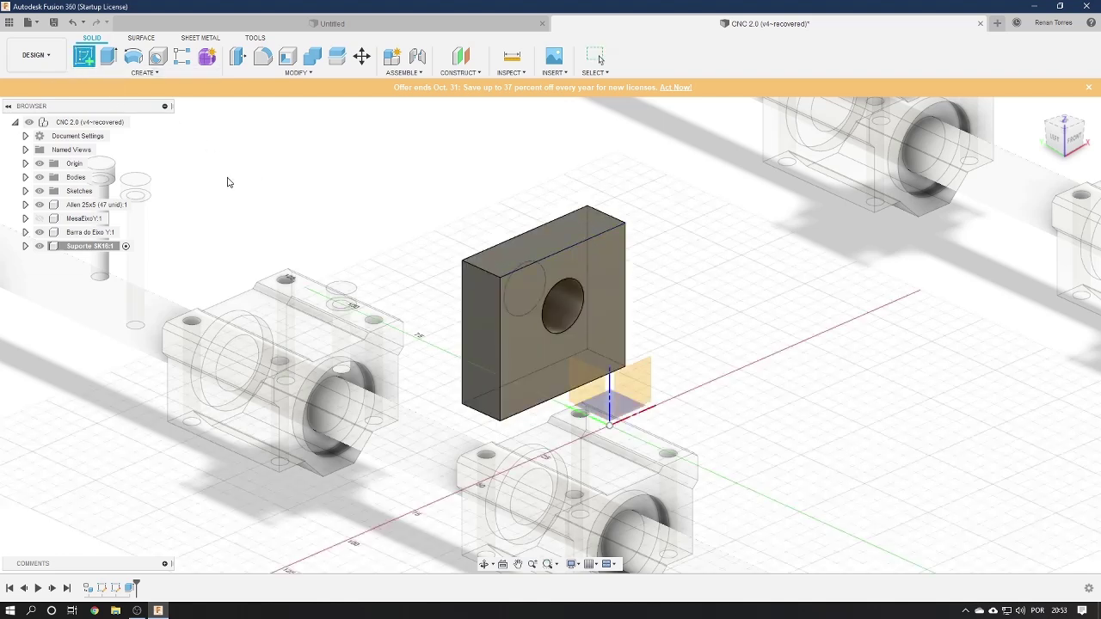
{"action": "left_click", "coordinate": [501, 364]}
{"action": "scroll", "coordinate": [637, 387], "scroll_direction": "up", "scroll_amount": 2}
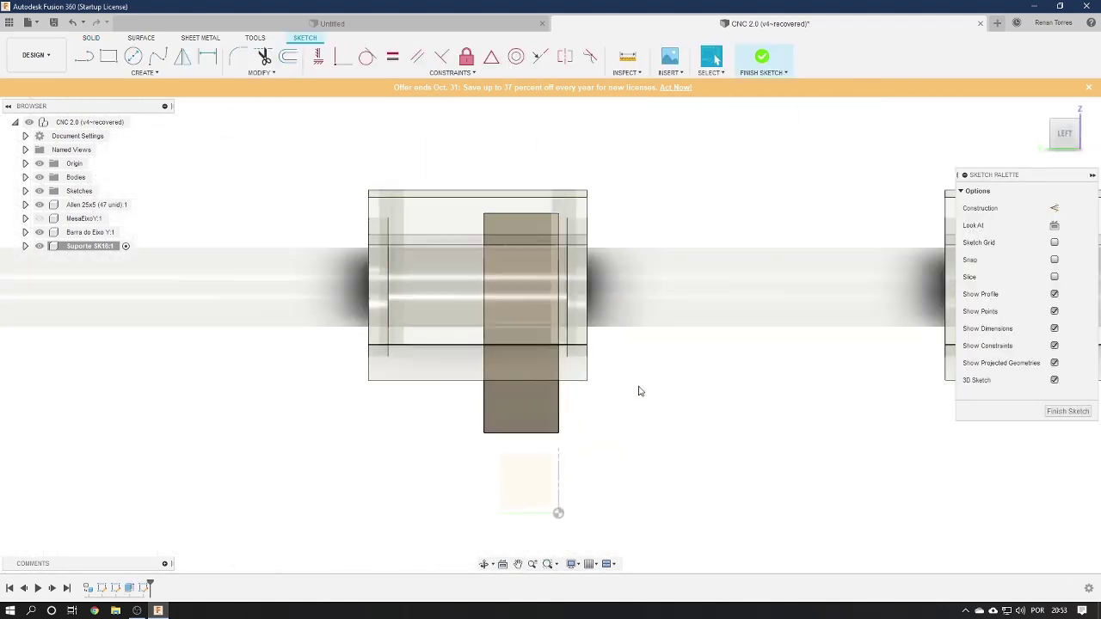
Hide the shaft and other bodies, then draw a horizontal line across the side profile
{"action": "left_click", "coordinate": [39, 232]}
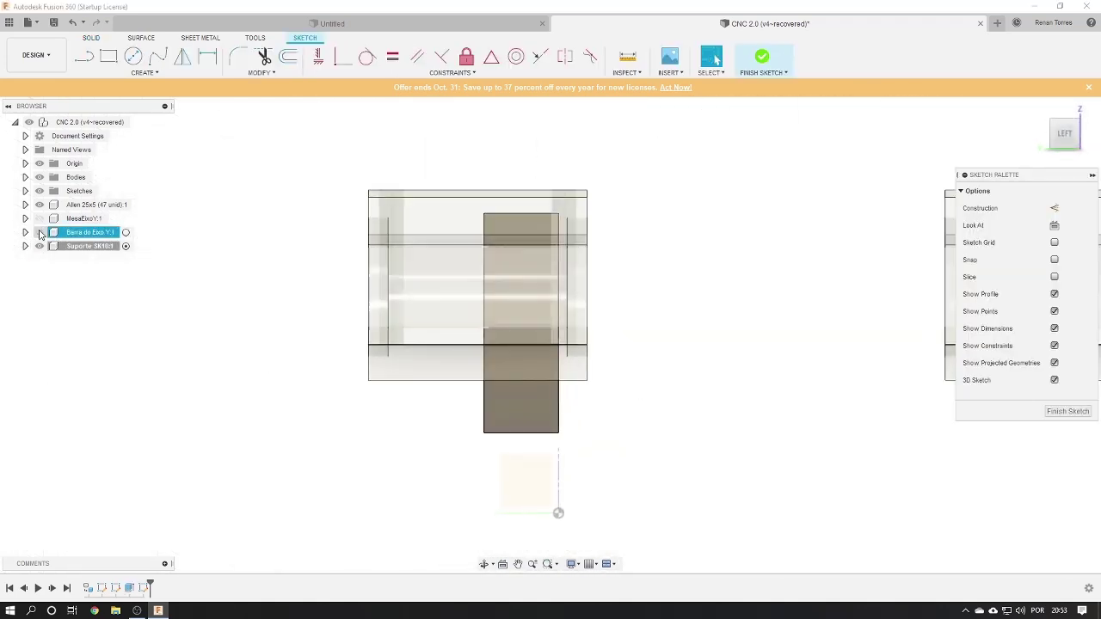
{"action": "left_click", "coordinate": [39, 177]}
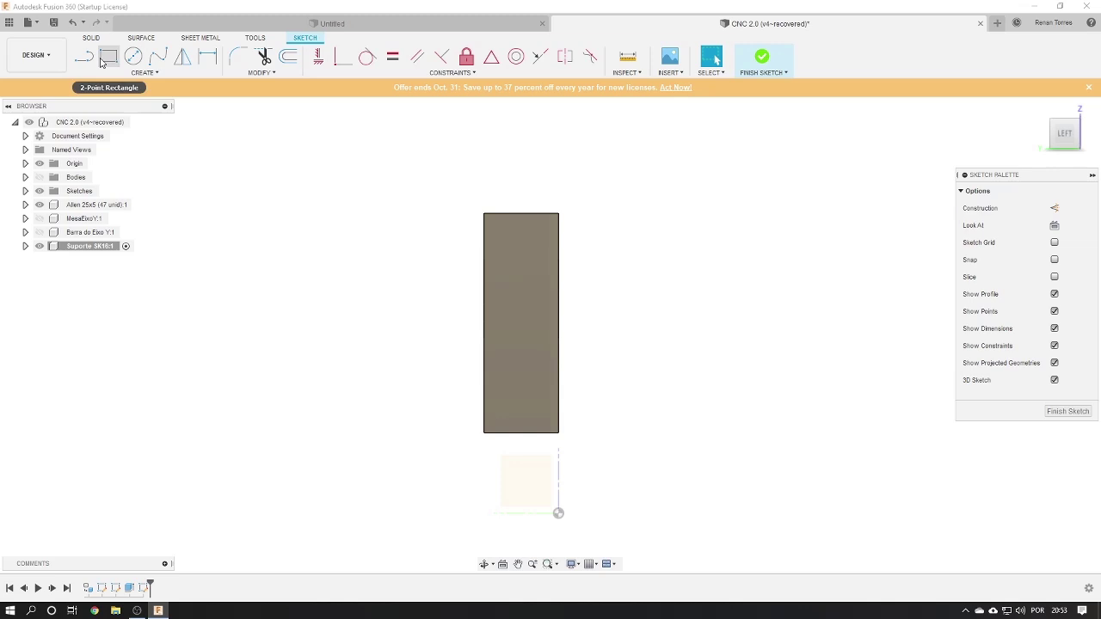
{"action": "left_click", "coordinate": [84, 56]}
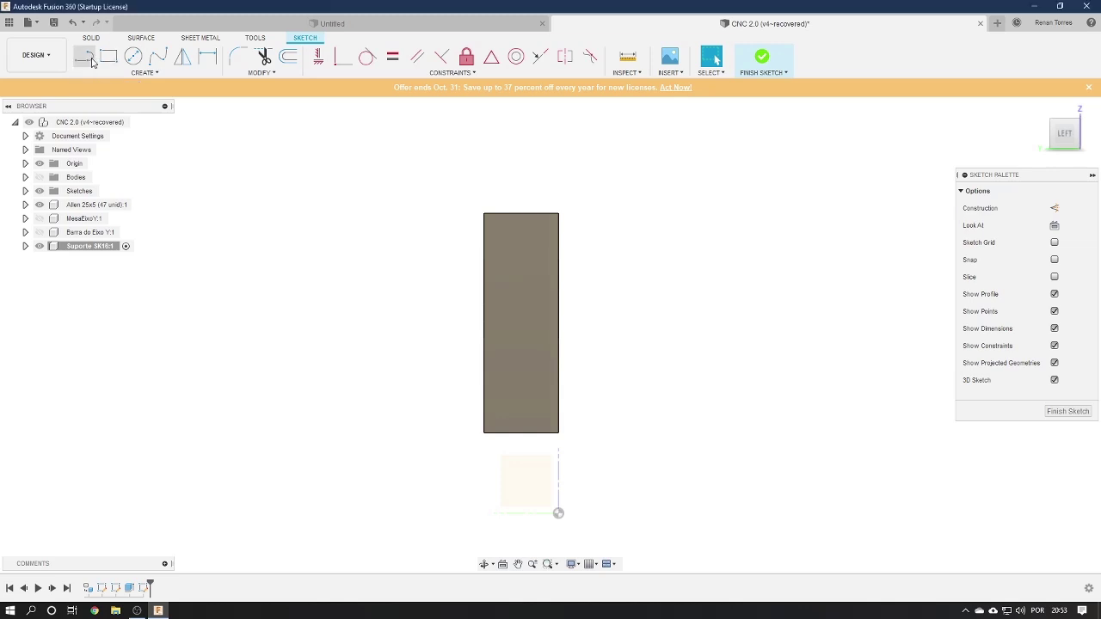
{"action": "left_click", "coordinate": [485, 380]}
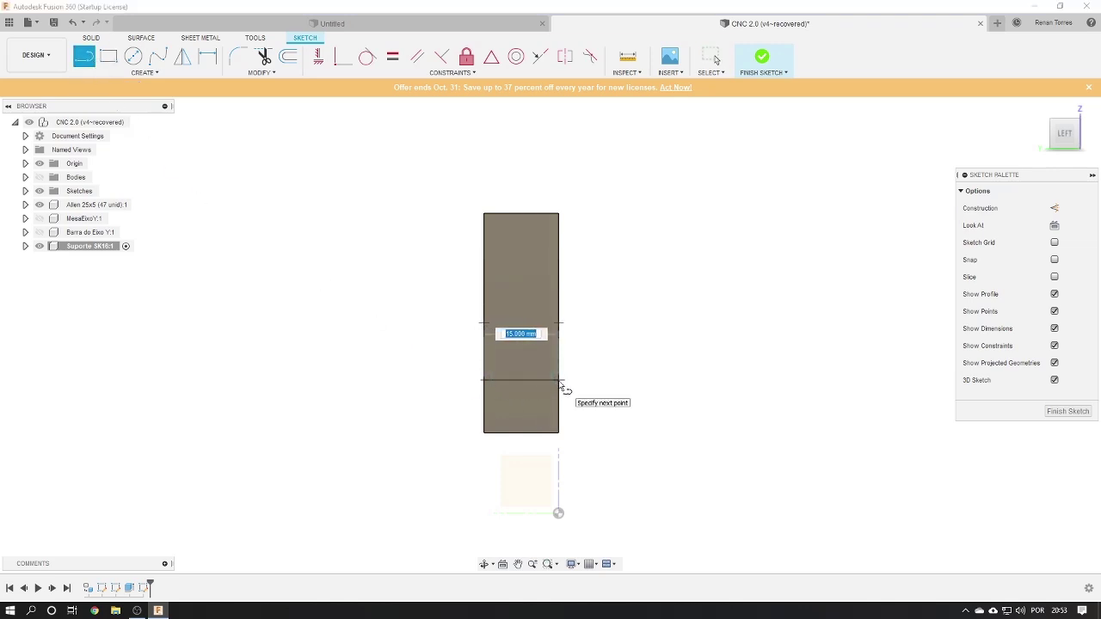
{"action": "double_click", "coordinate": [559, 380]}
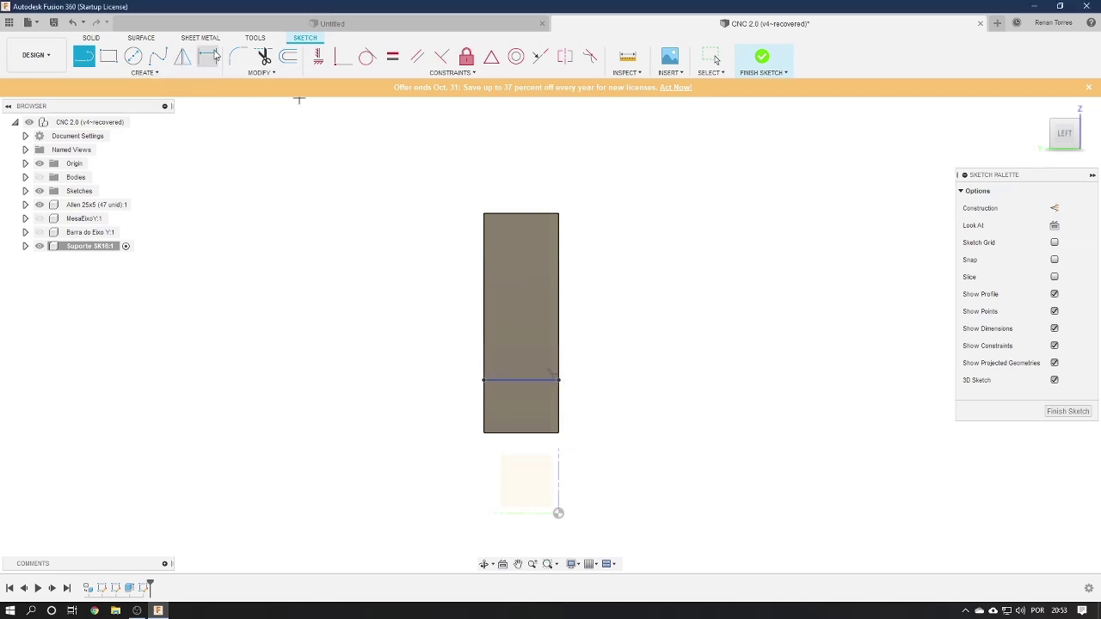
Dimension the new line 8.40 mm above the profile's bottom edge
{"action": "left_click", "coordinate": [215, 56]}
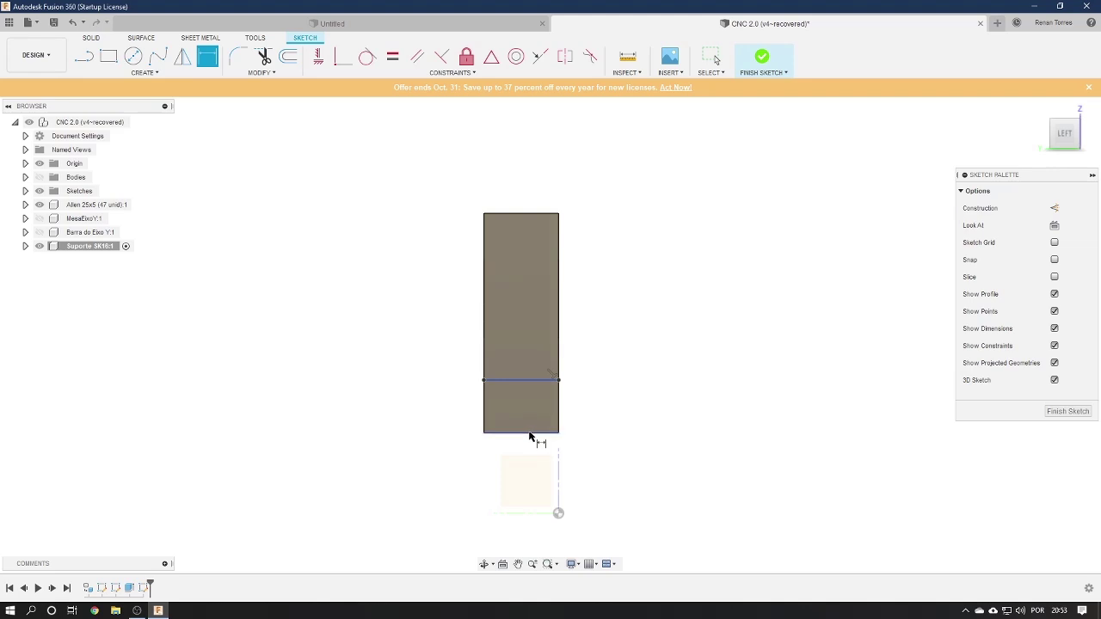
{"action": "left_click", "coordinate": [533, 433]}
{"action": "left_click", "coordinate": [535, 383]}
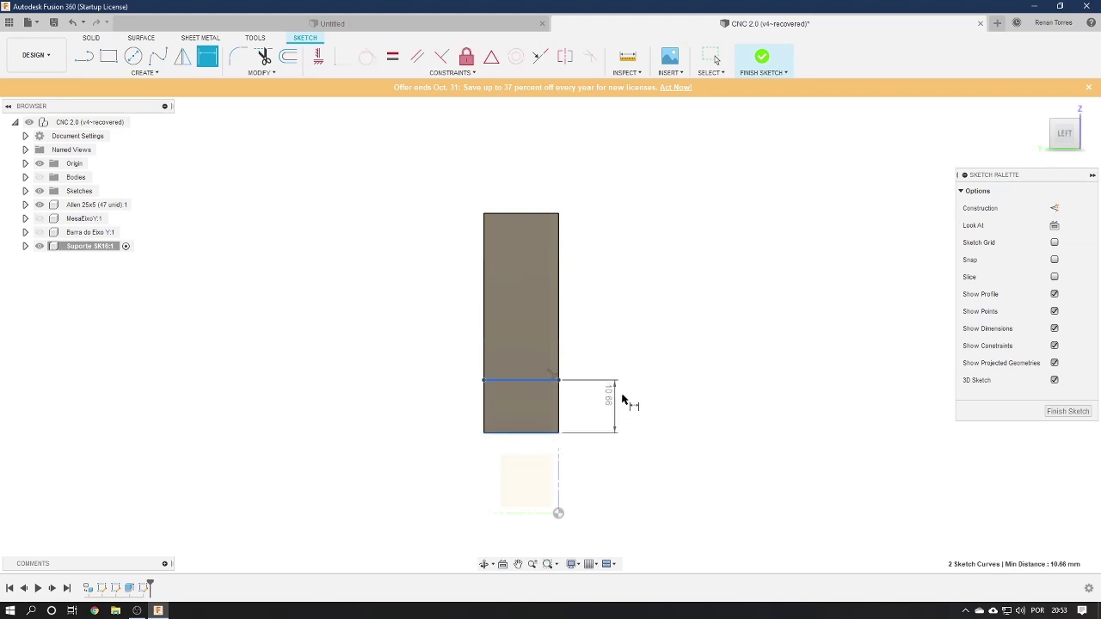
{"action": "left_click", "coordinate": [651, 401]}
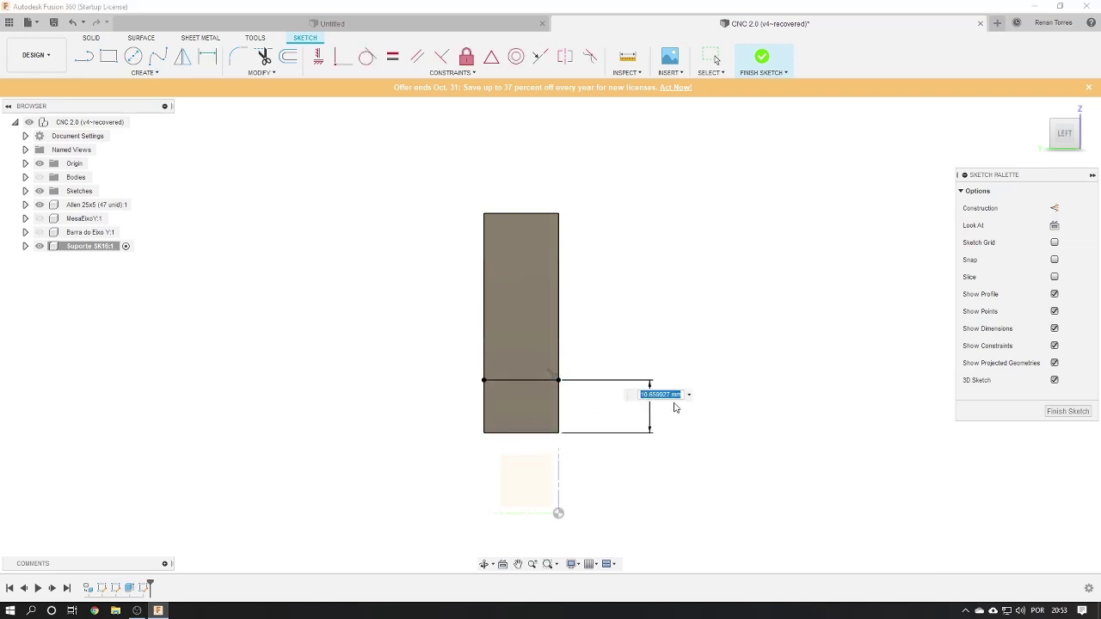
{"action": "type", "text": "8,4"}
{"action": "key", "text": "Return"}
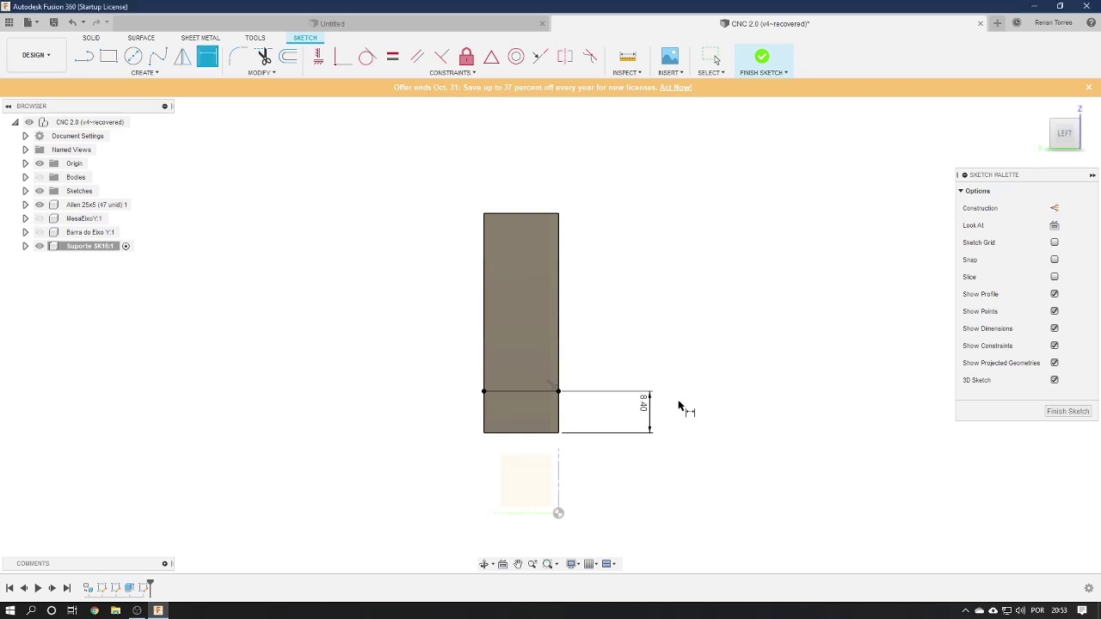
{"action": "middle_click_drag", "start_coordinate": [736, 331], "coordinate": [709, 346], "text": "shift"}
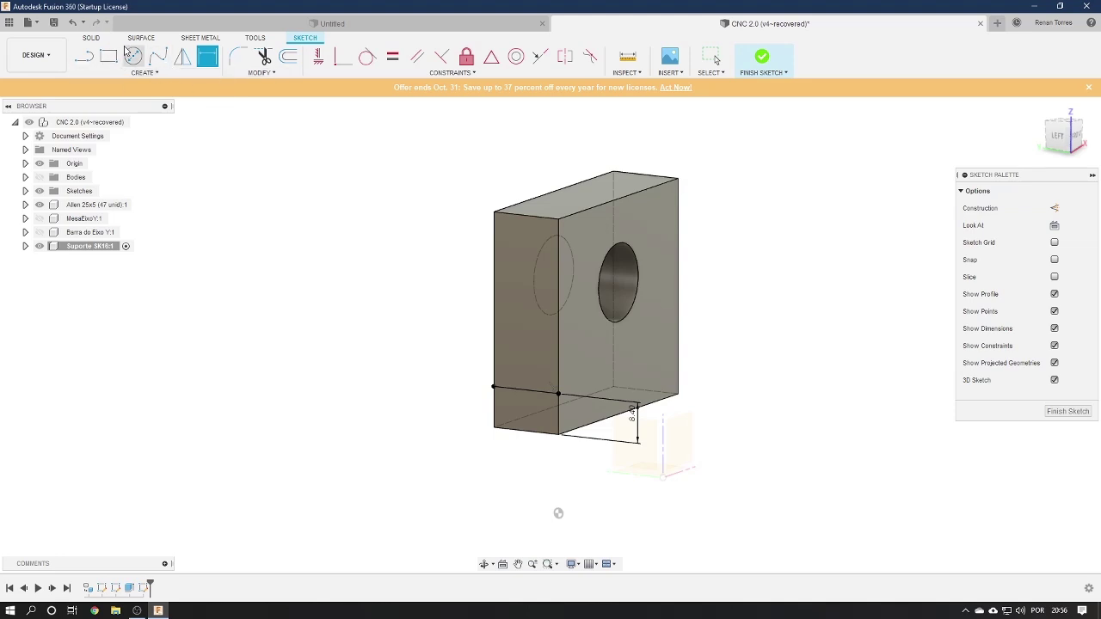
{"action": "left_click", "coordinate": [91, 38]}
{"action": "left_click", "coordinate": [112, 58]}
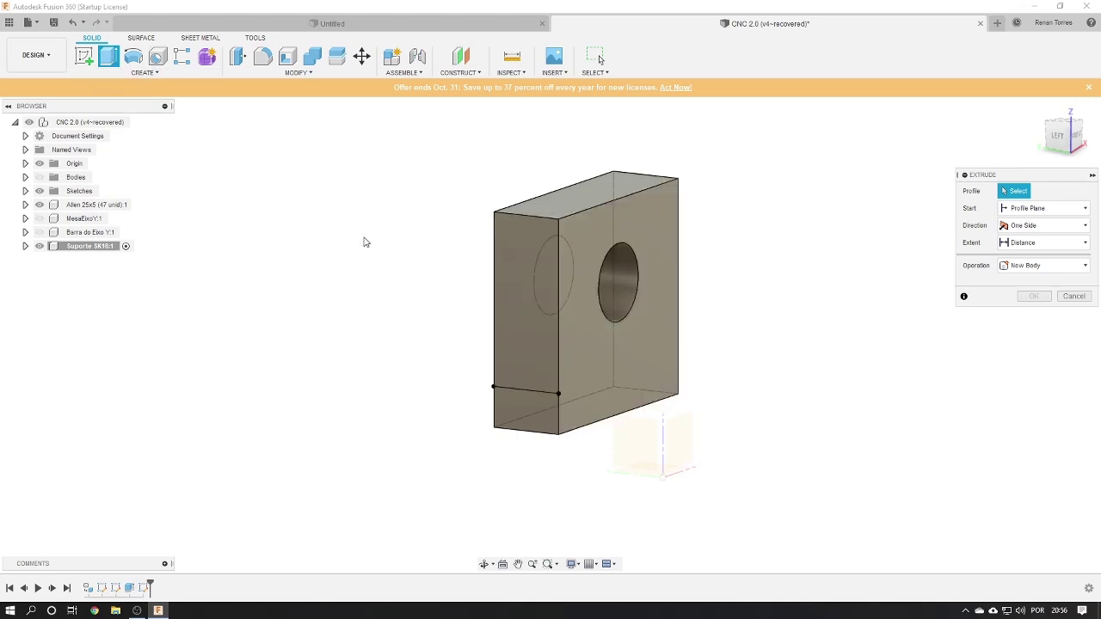
Cut the profile above the line 11.3 mm into the block, leaving a low side flange
{"action": "left_click", "coordinate": [529, 324]}
{"action": "type", "text": "11.5"}
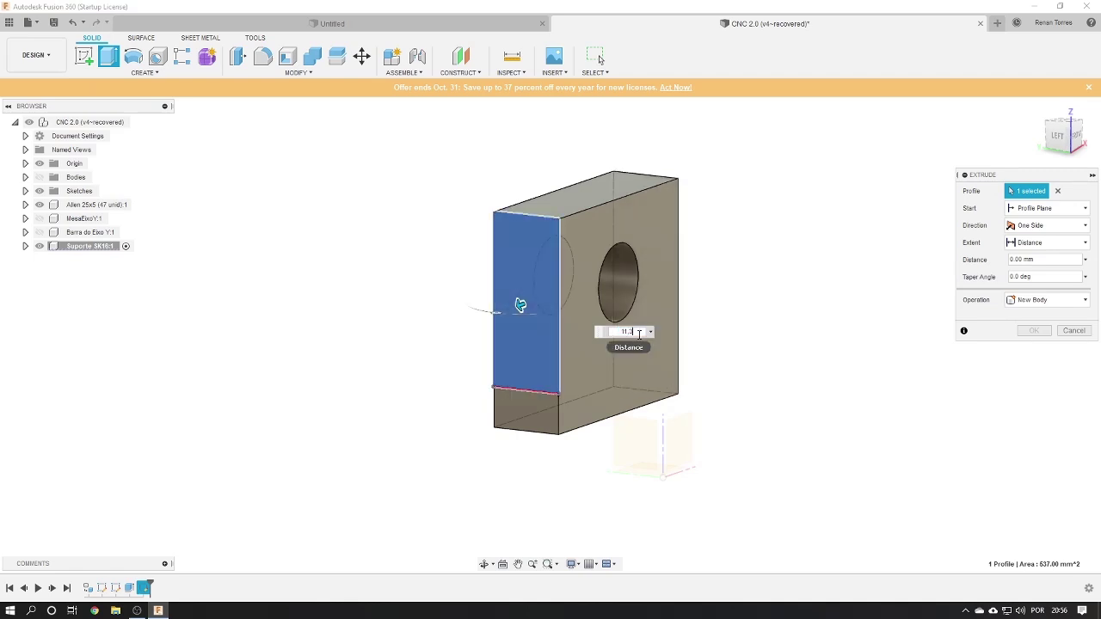
{"action": "key", "text": "Return"}
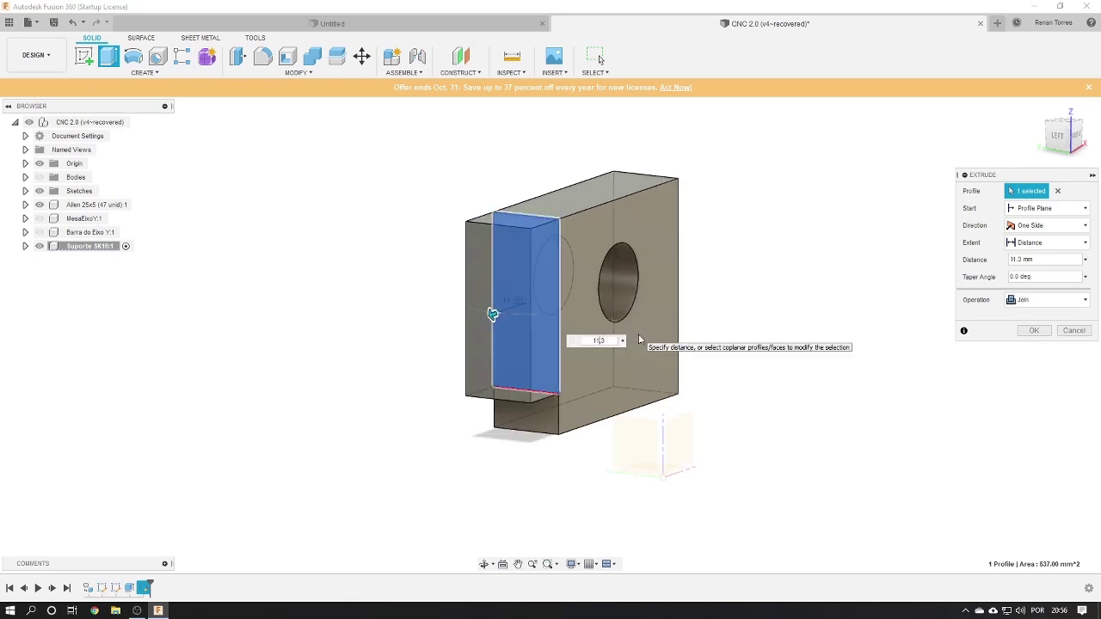
{"action": "type", "text": "-"}
{"action": "key", "text": "Return"}
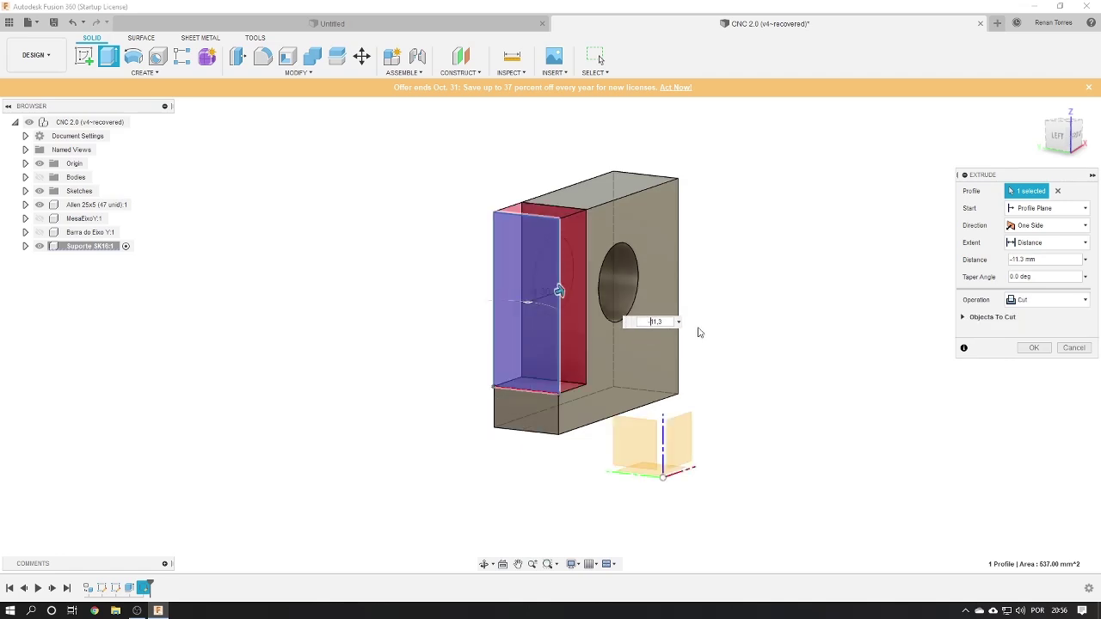
{"action": "left_click", "coordinate": [1035, 349]}
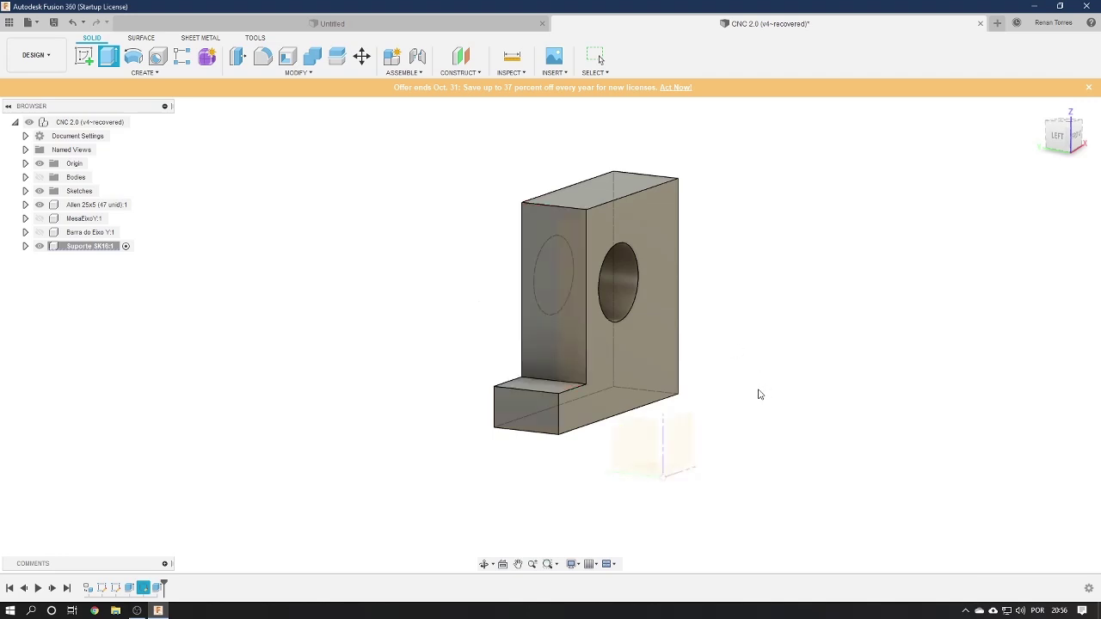
{"action": "middle_click_drag", "start_coordinate": [794, 319], "coordinate": [734, 336], "text": "shift"}
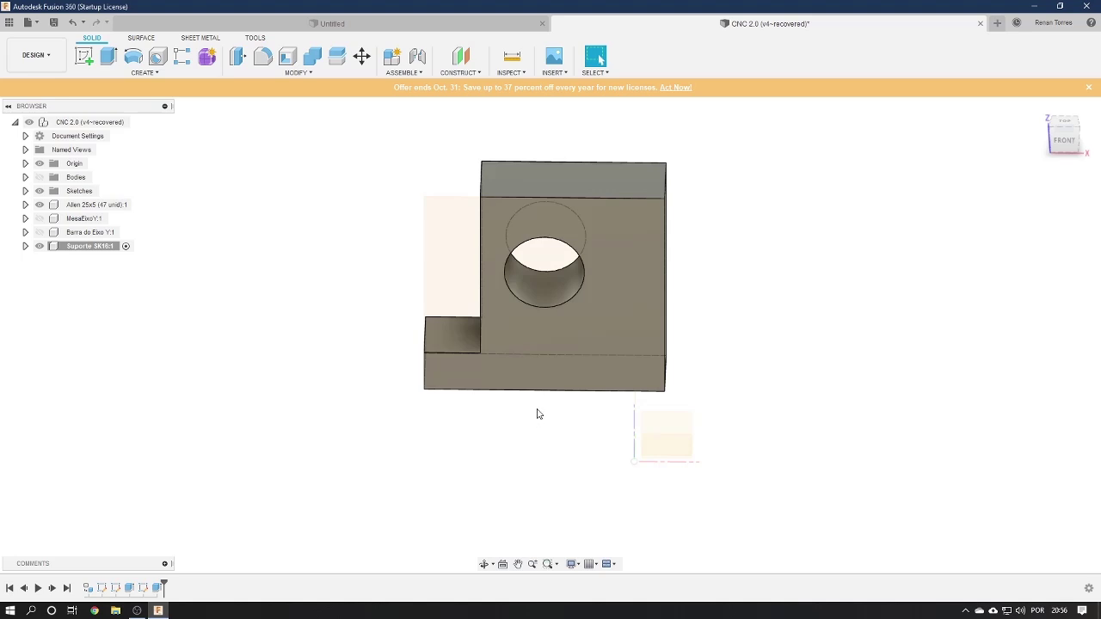
{"action": "left_click", "coordinate": [158, 589]}
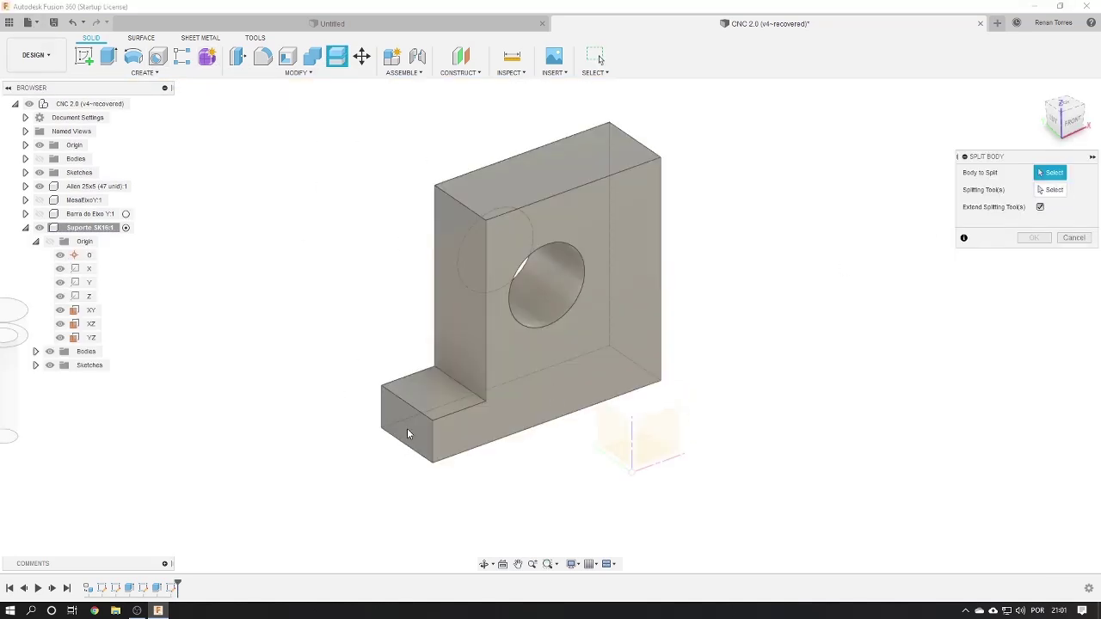
{"action": "left_click", "coordinate": [1069, 240]}
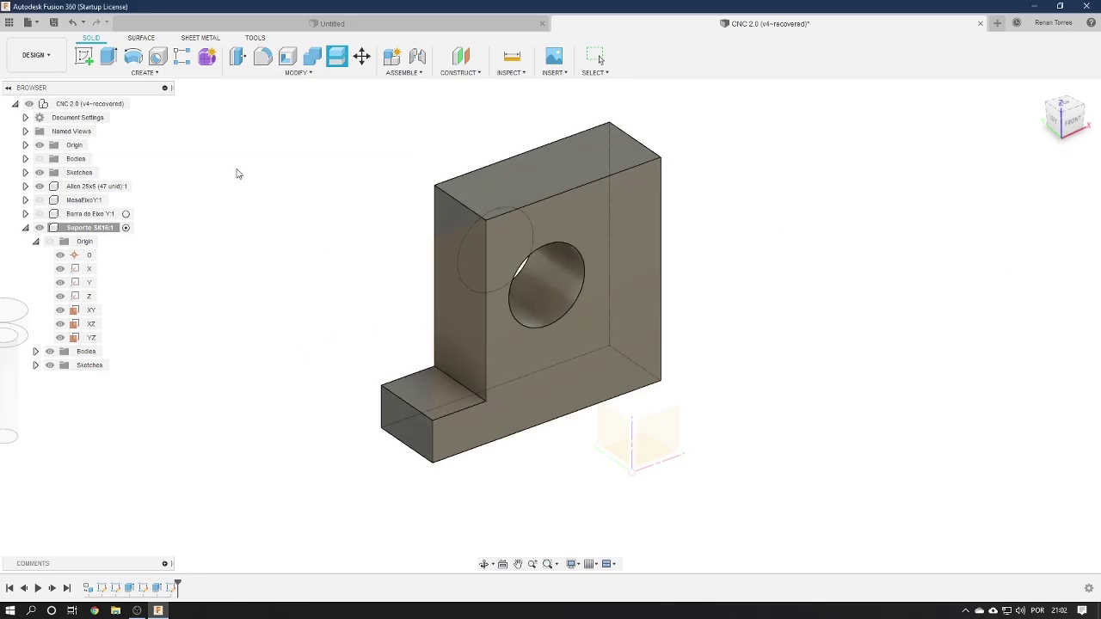
{"action": "left_click", "coordinate": [156, 73]}
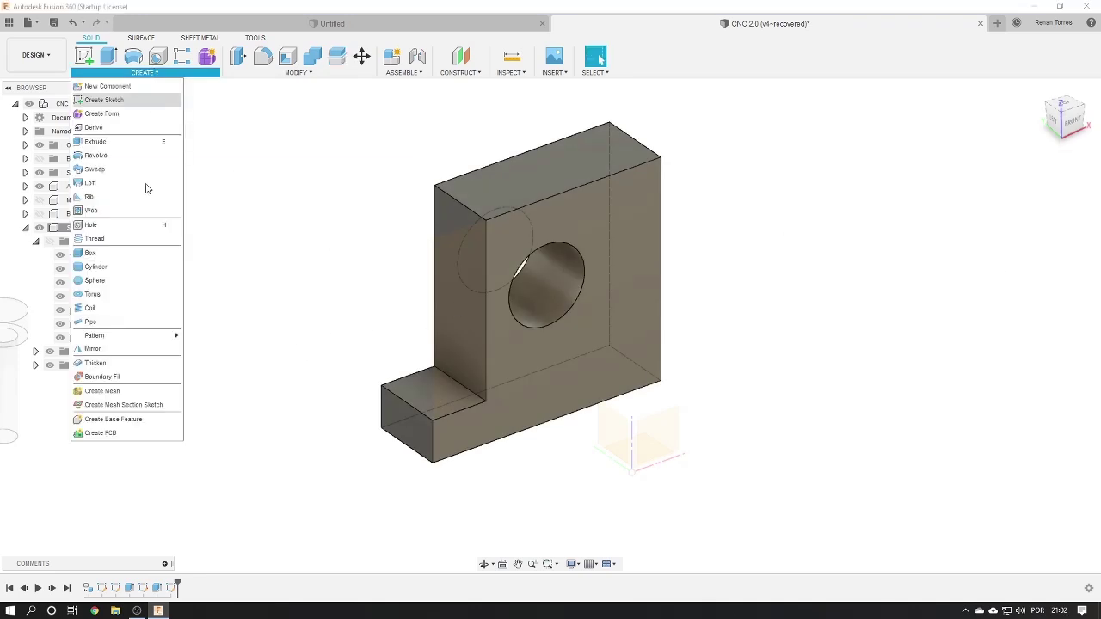
{"action": "left_click", "coordinate": [92, 350]}
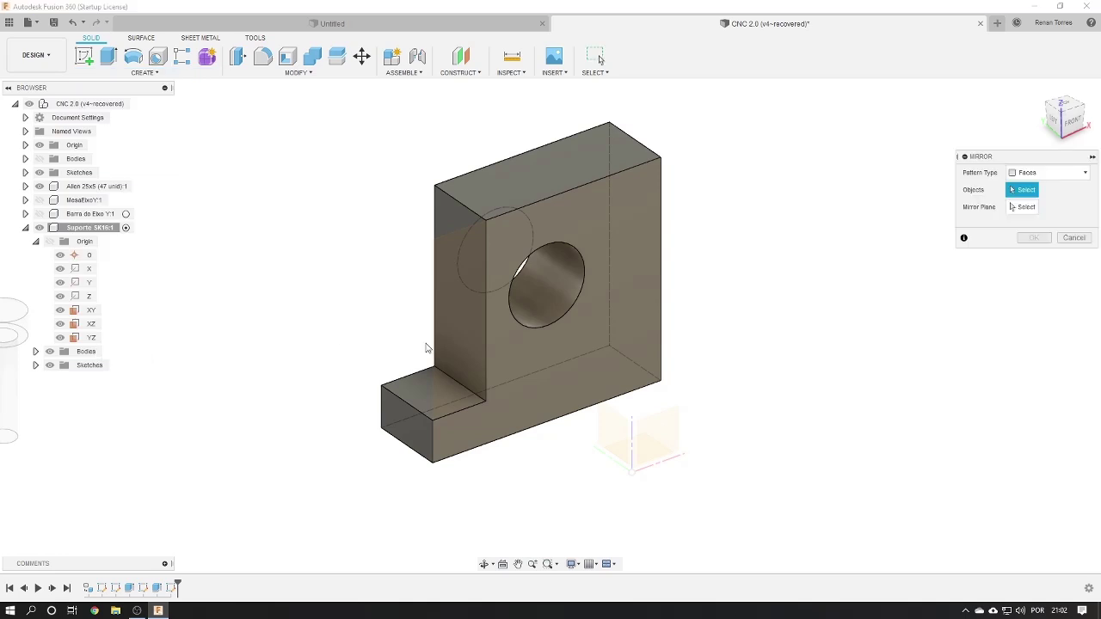
{"action": "left_click", "coordinate": [1047, 173]}
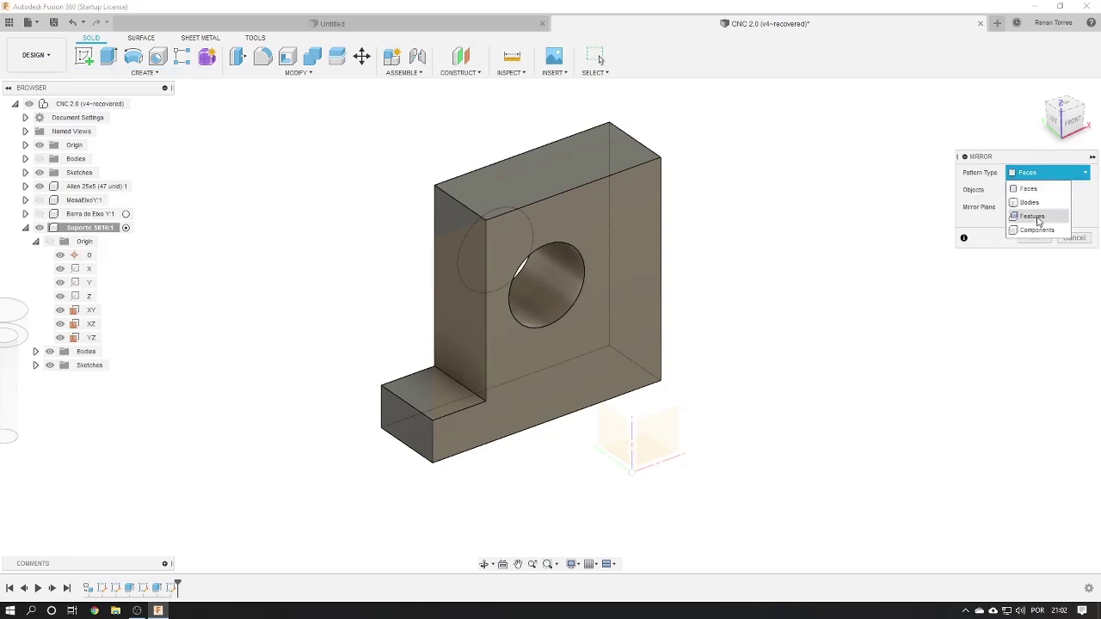
{"action": "left_click", "coordinate": [1037, 214]}
{"action": "left_click", "coordinate": [157, 589]}
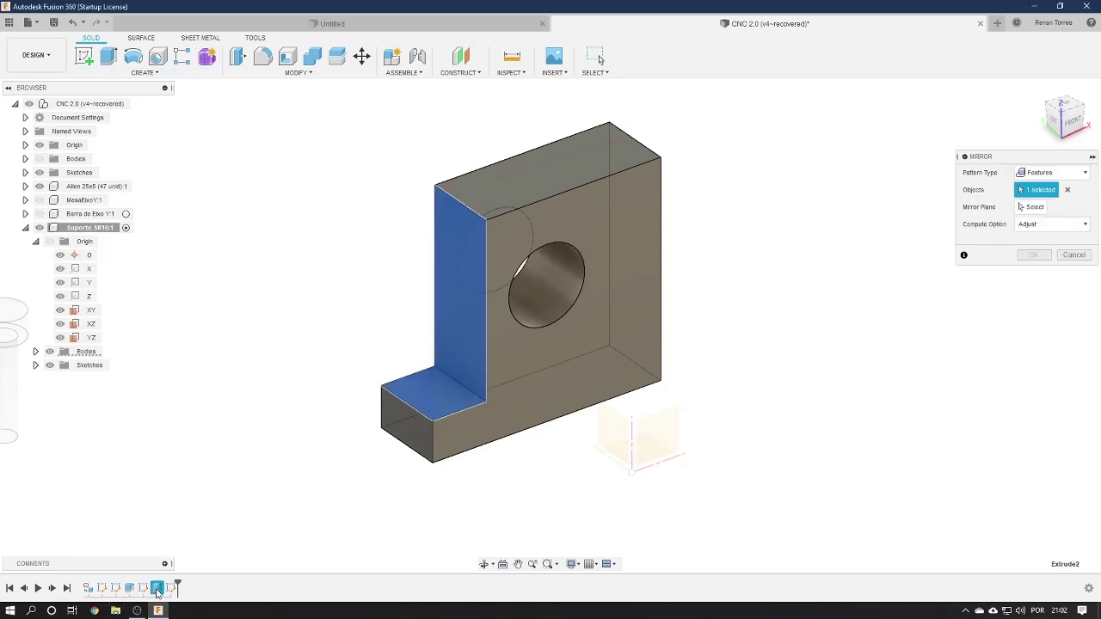
{"action": "left_click", "coordinate": [1035, 207]}
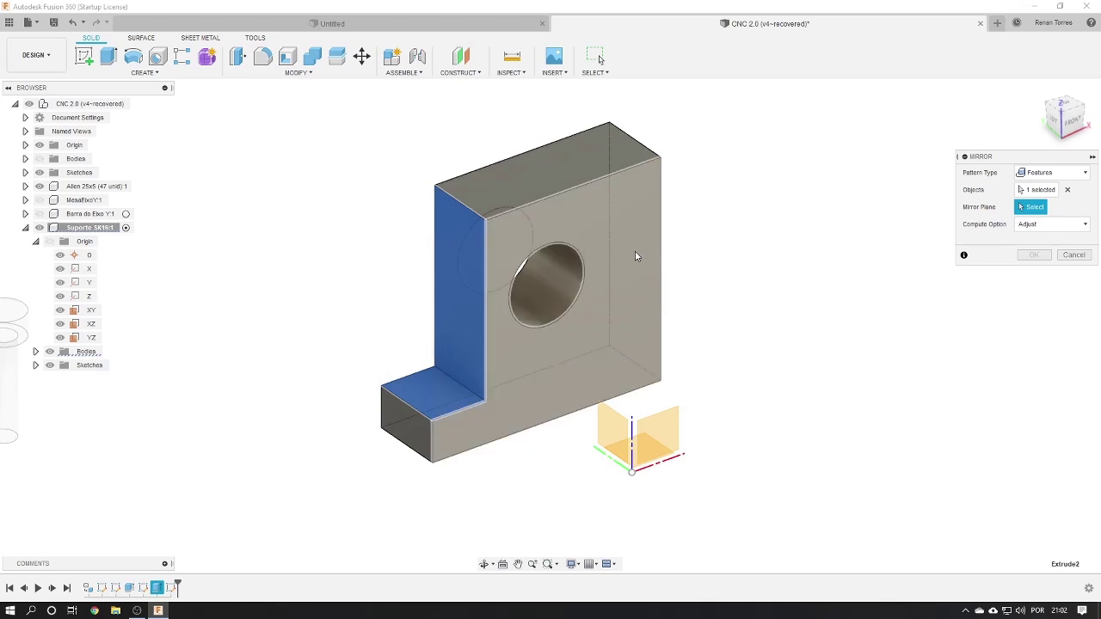
{"action": "left_click", "coordinate": [635, 224]}
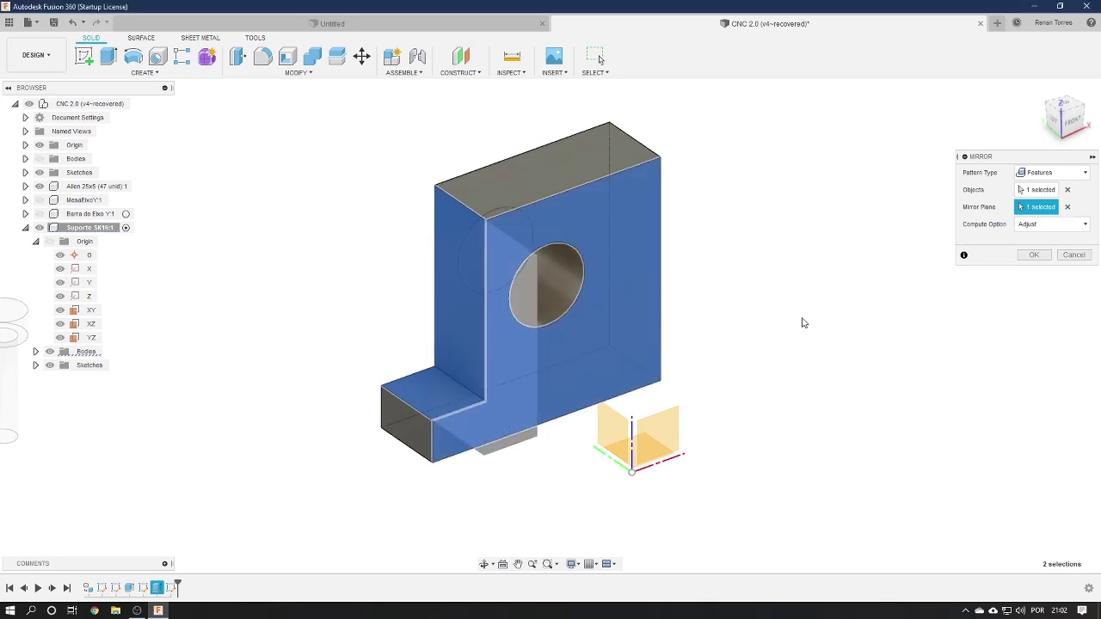
{"action": "mouse_move", "coordinate": [796, 322]}
{"action": "middle_mouse_down", "text": "shift"}
{"action": "mouse_move", "coordinate": [723, 318]}
{"action": "mouse_move", "coordinate": [774, 310]}
{"action": "middle_mouse_up", "text": "shift"}
{"action": "left_click", "coordinate": [1067, 206]}
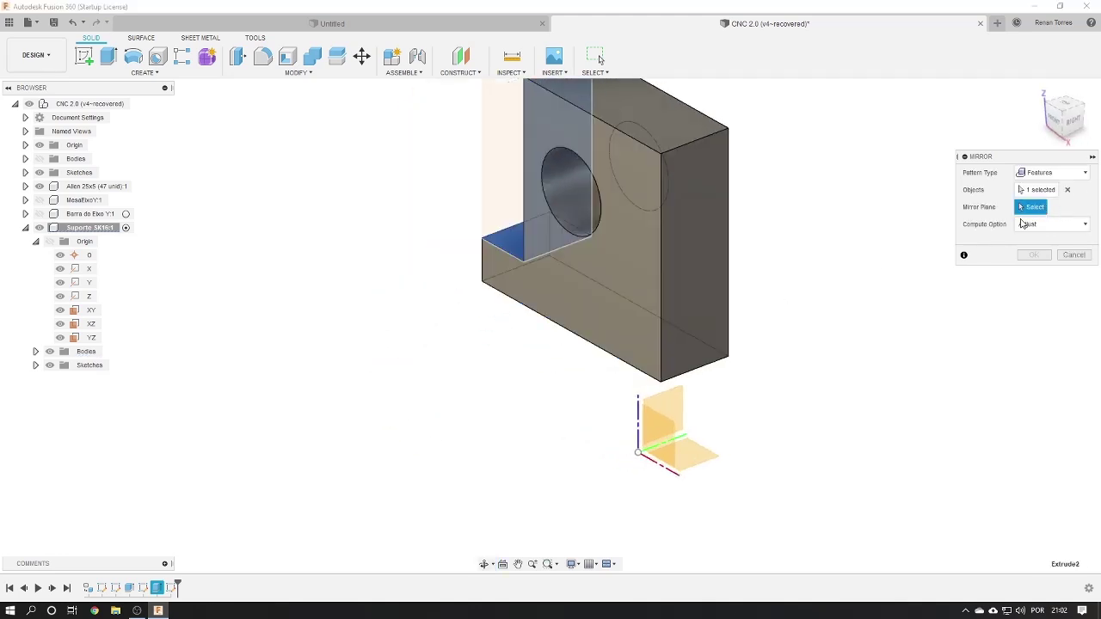
{"action": "left_click", "coordinate": [701, 273]}
{"action": "middle_click_drag", "start_coordinate": [594, 324], "coordinate": [588, 283], "text": "shift"}
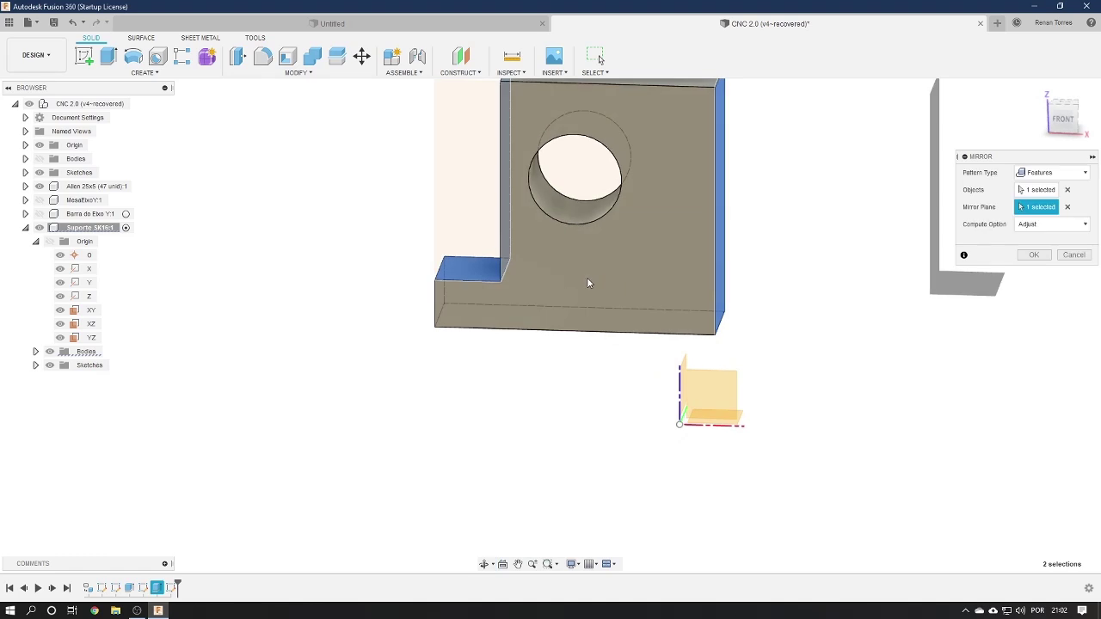
{"action": "mouse_move", "coordinate": [782, 312]}
{"action": "middle_mouse_down", "text": "shift"}
{"action": "mouse_move", "coordinate": [649, 324]}
{"action": "mouse_move", "coordinate": [580, 301]}
{"action": "mouse_move", "coordinate": [611, 273]}
{"action": "mouse_move", "coordinate": [477, 150]}
{"action": "middle_mouse_up", "text": "shift"}
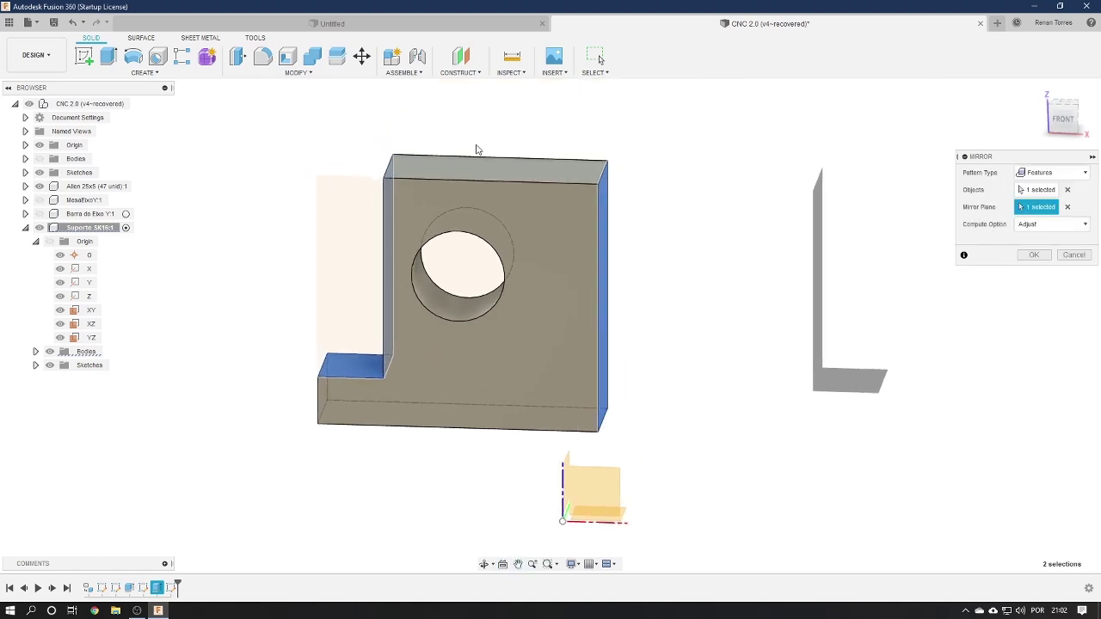
{"action": "left_click", "coordinate": [1075, 255]}
{"action": "middle_click_drag", "start_coordinate": [531, 326], "coordinate": [580, 345], "text": "shift"}
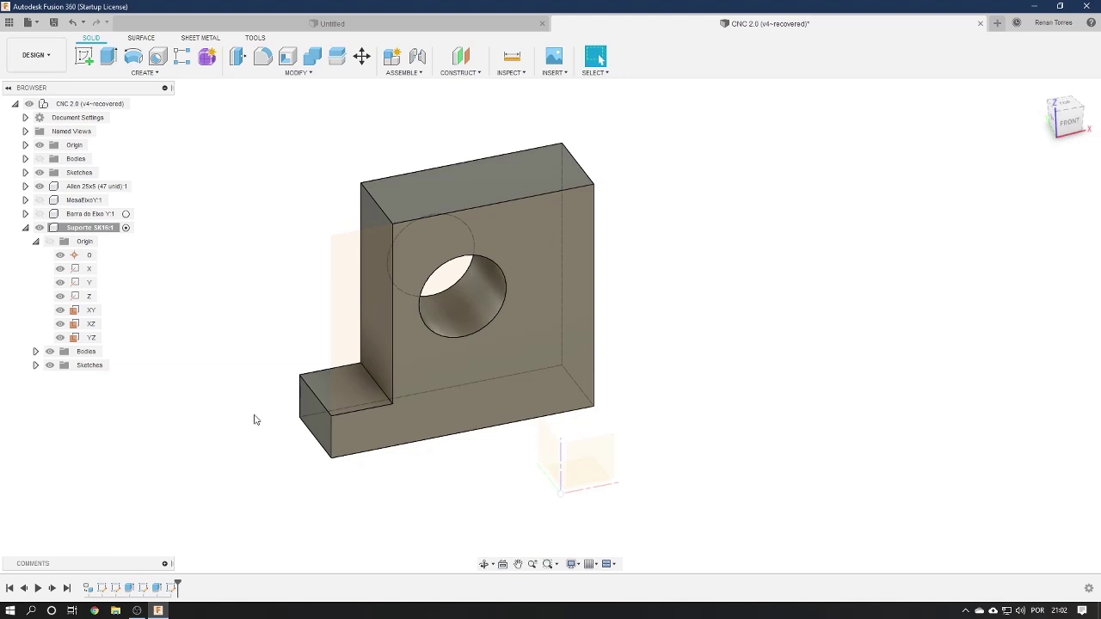
{"action": "middle_click_drag", "start_coordinate": [723, 376], "coordinate": [659, 371], "text": "shift"}
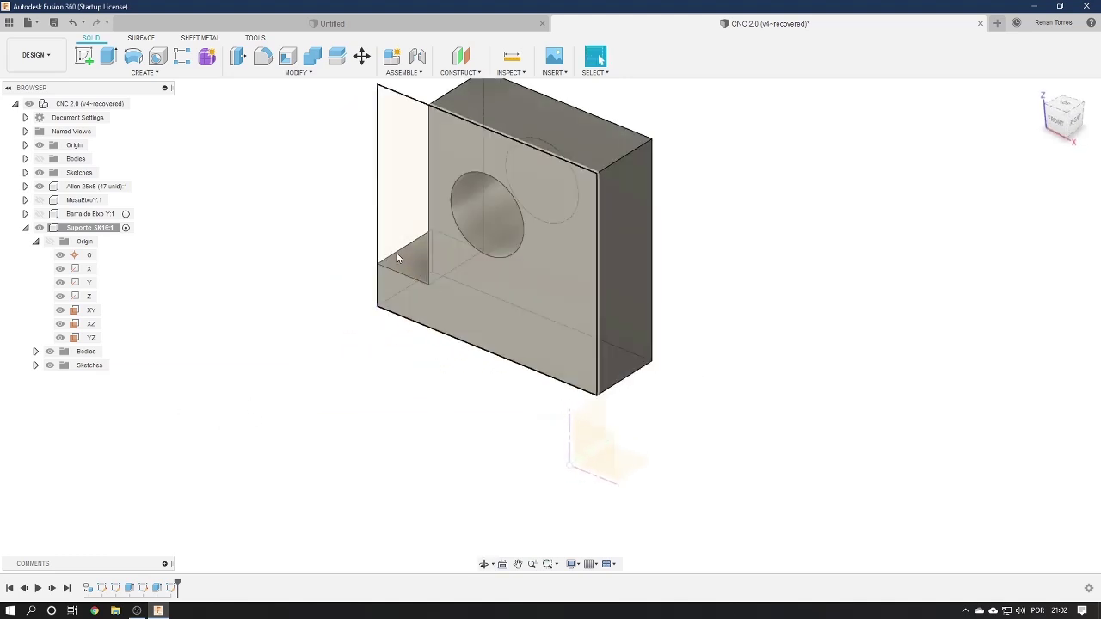
Sketch on the block's right end face with the existing step edge projected onto it
{"action": "key", "text": "shift+s"}
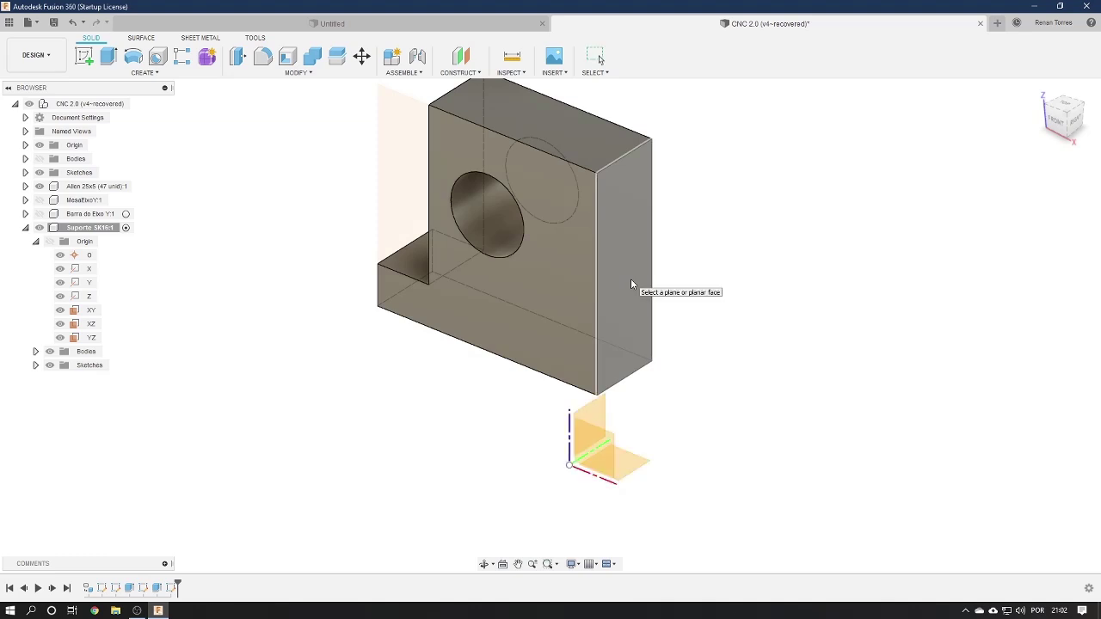
{"action": "left_click", "coordinate": [625, 277]}
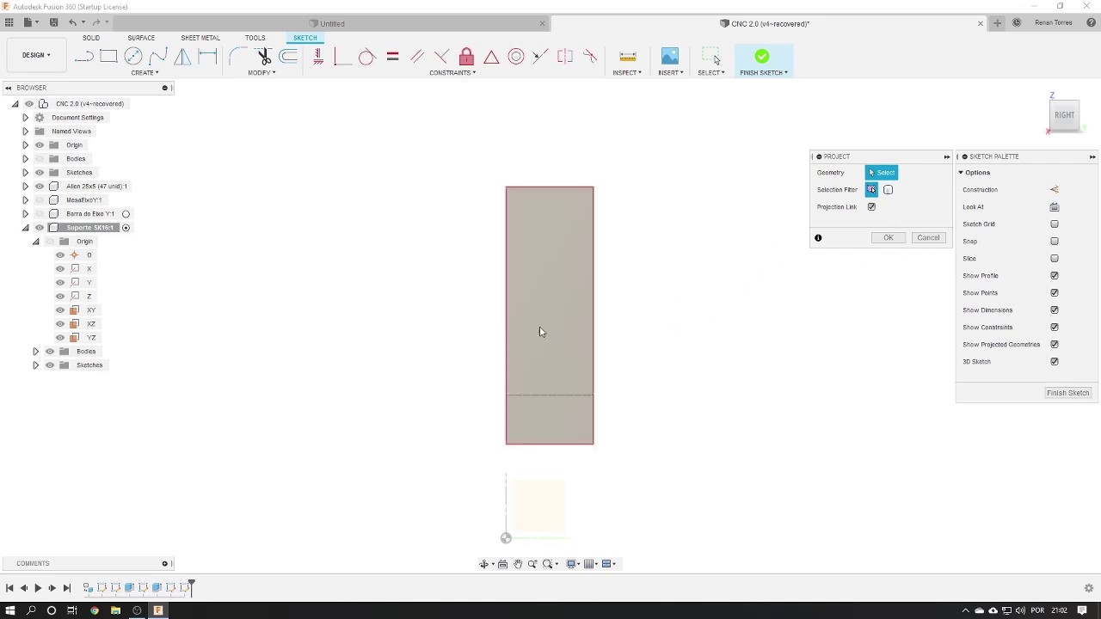
{"action": "middle_click_drag", "start_coordinate": [541, 329], "coordinate": [248, 370], "text": "shift"}
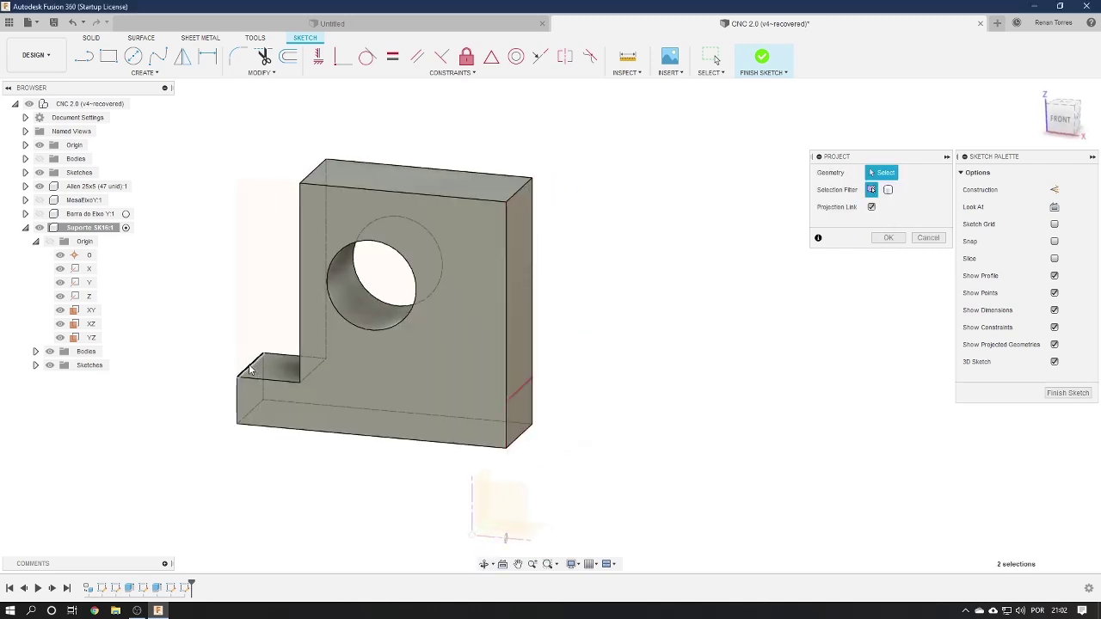
{"action": "left_click", "coordinate": [249, 370]}
{"action": "left_click", "coordinate": [889, 238]}
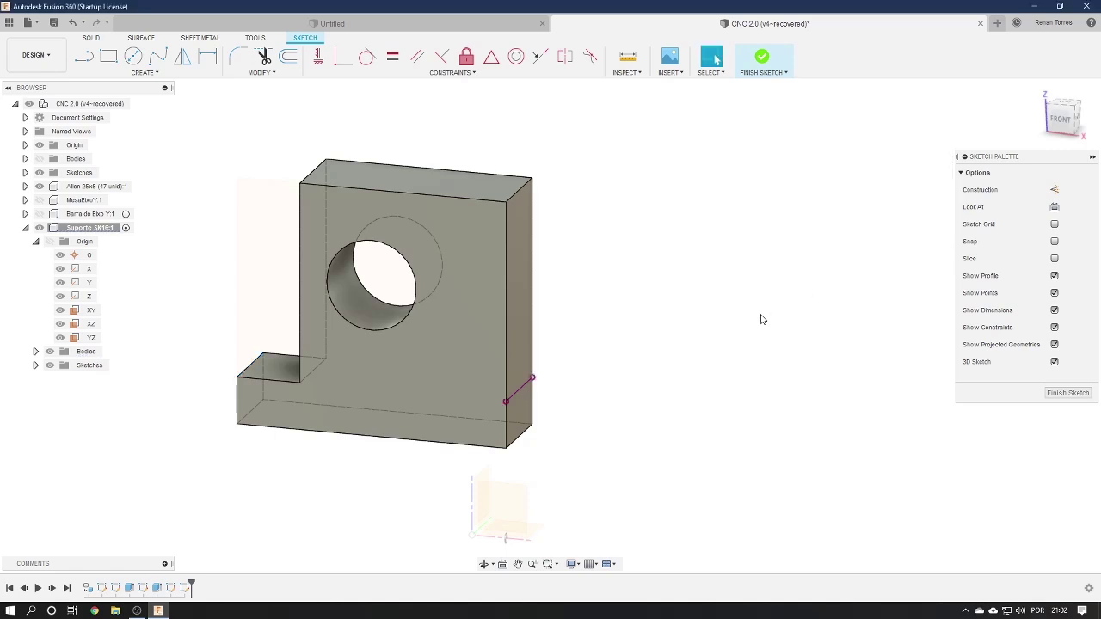
{"action": "left_click", "coordinate": [520, 323]}
Cut the right side profile 11.3 mm deep, matching the left step, forming an inverted T
{"action": "key", "text": "e"}
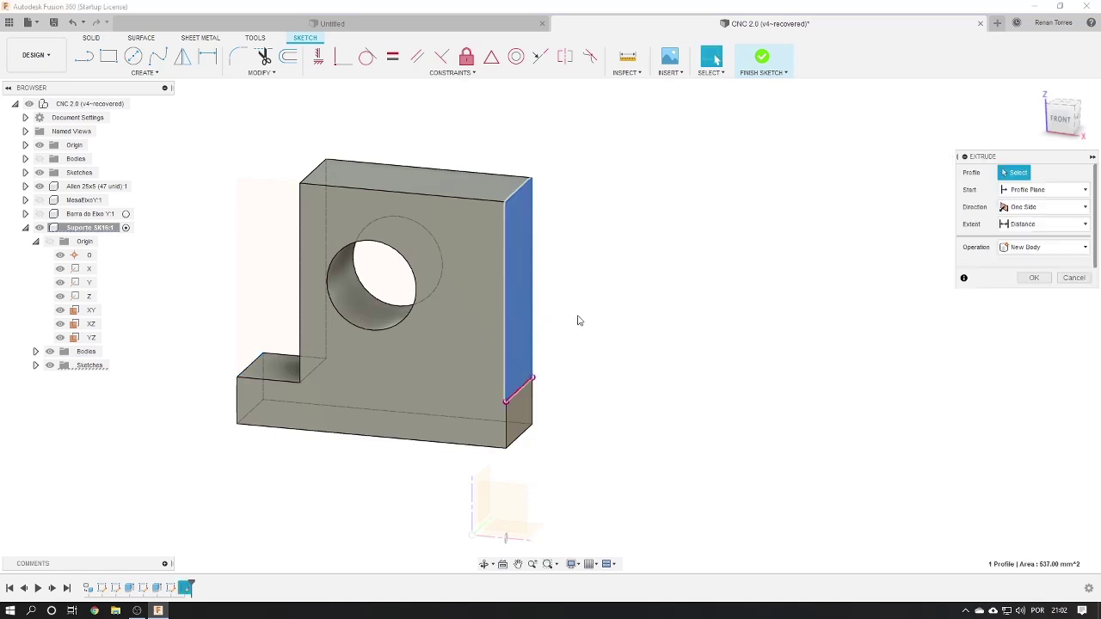
{"action": "left_click", "coordinate": [643, 318]}
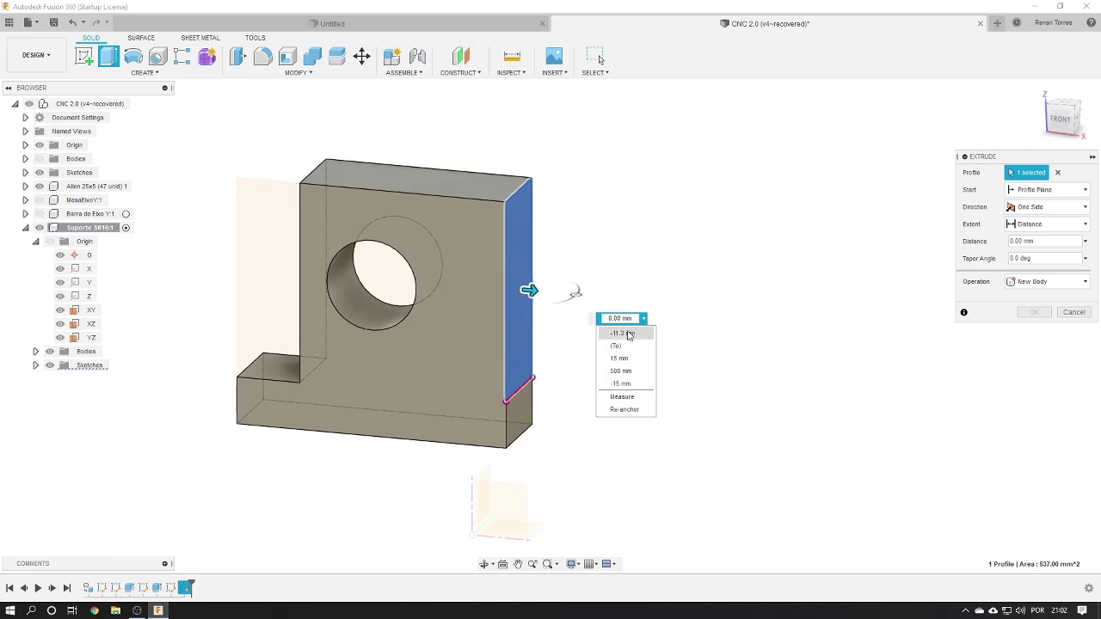
{"action": "left_click", "coordinate": [622, 396]}
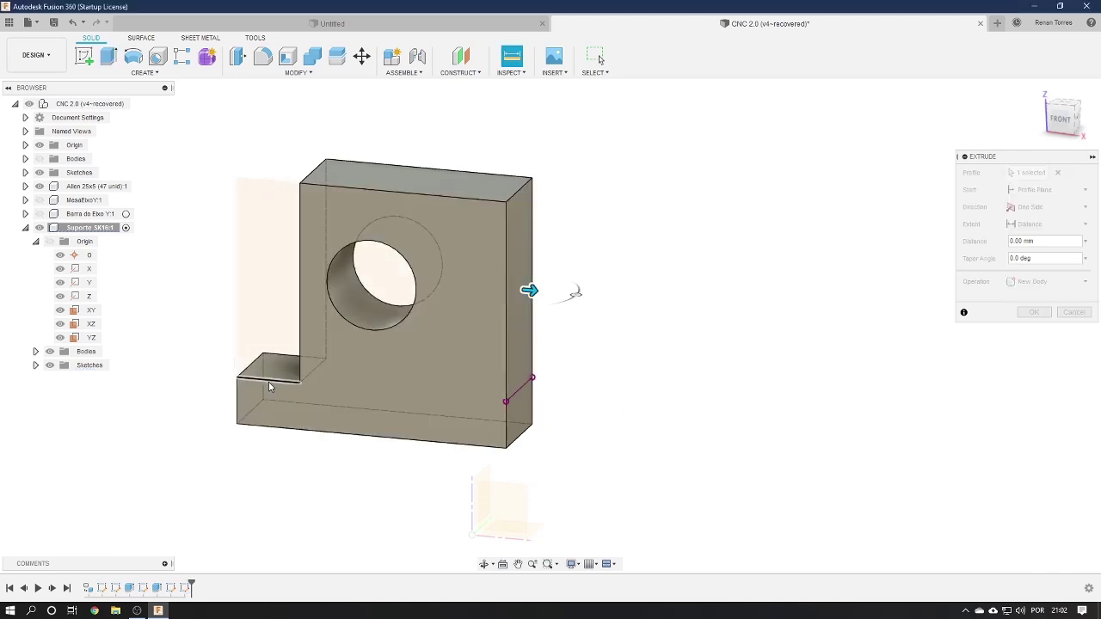
{"action": "left_click", "coordinate": [268, 381]}
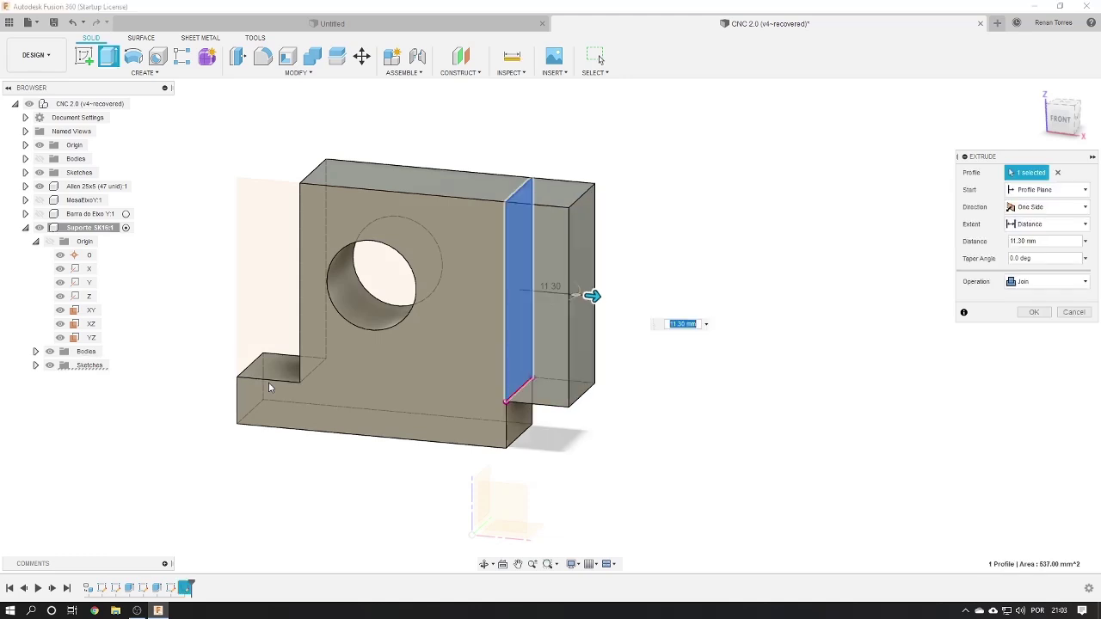
{"action": "type", "text": "-11.3"}
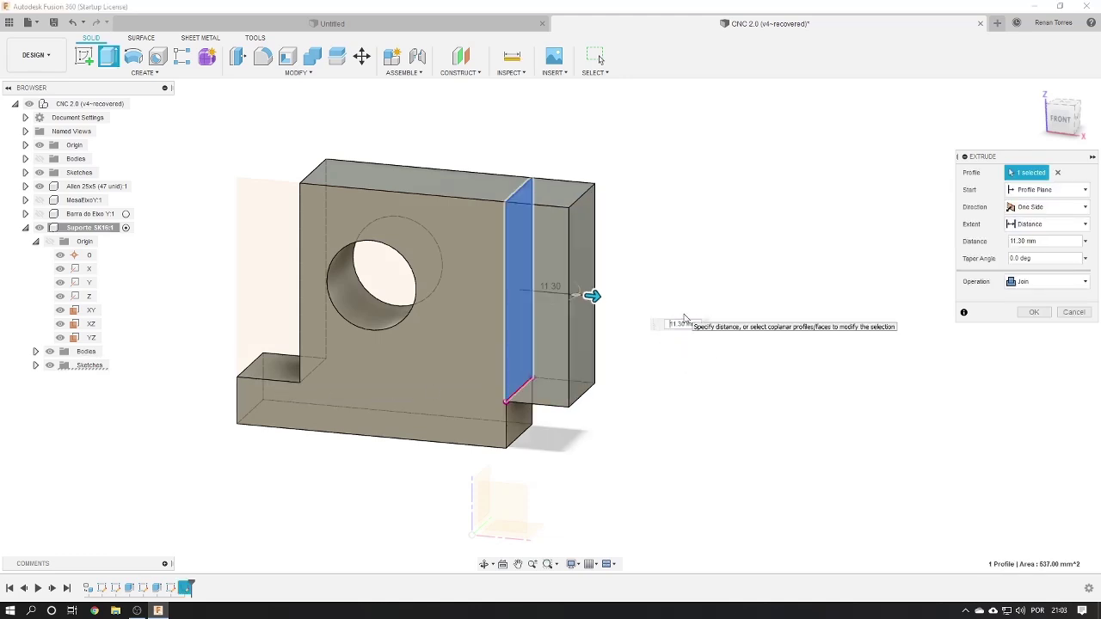
{"action": "key", "text": "Return"}
{"action": "left_click", "coordinate": [1041, 332]}
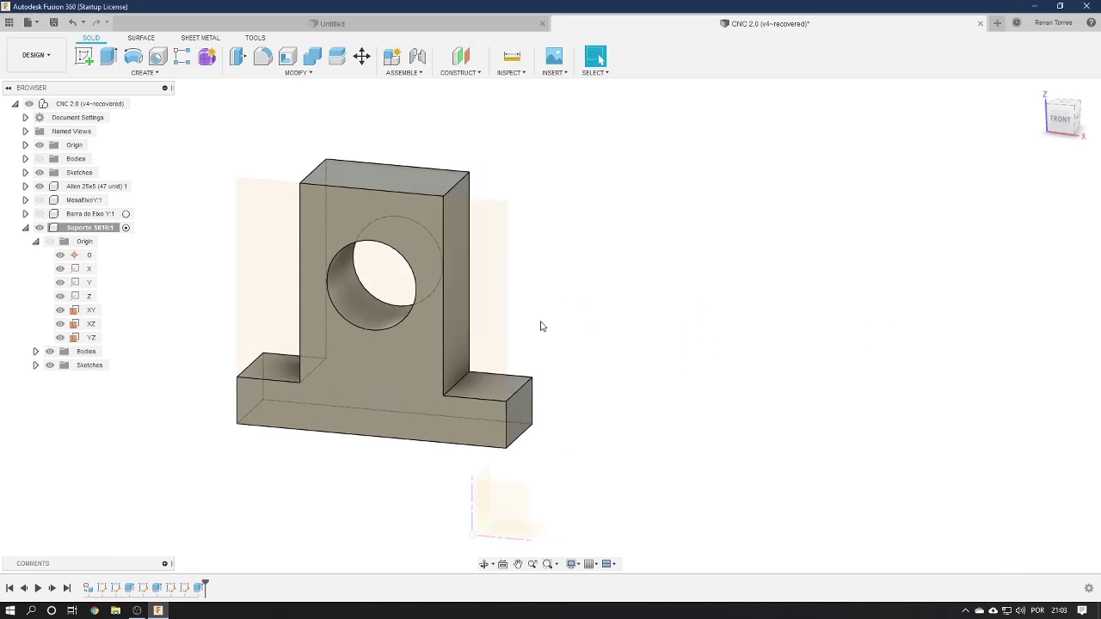
{"action": "mouse_move", "coordinate": [445, 312]}
{"action": "middle_mouse_down", "text": "shift"}
{"action": "mouse_move", "coordinate": [577, 312]}
{"action": "mouse_move", "coordinate": [713, 278]}
{"action": "mouse_move", "coordinate": [755, 290]}
{"action": "mouse_move", "coordinate": [583, 310]}
{"action": "middle_mouse_up", "text": "shift"}
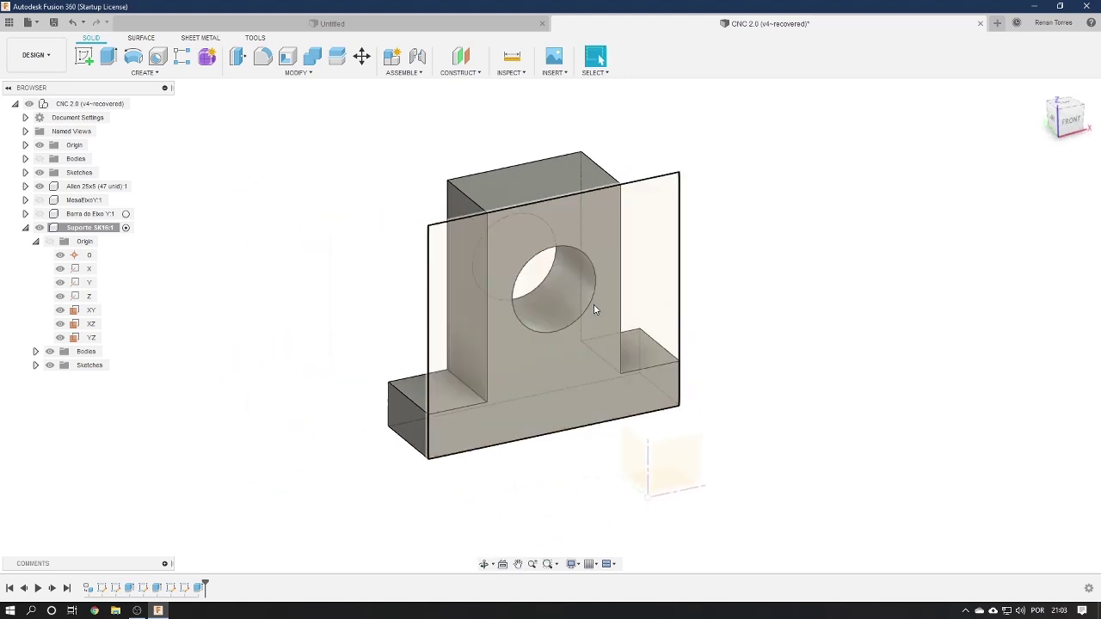
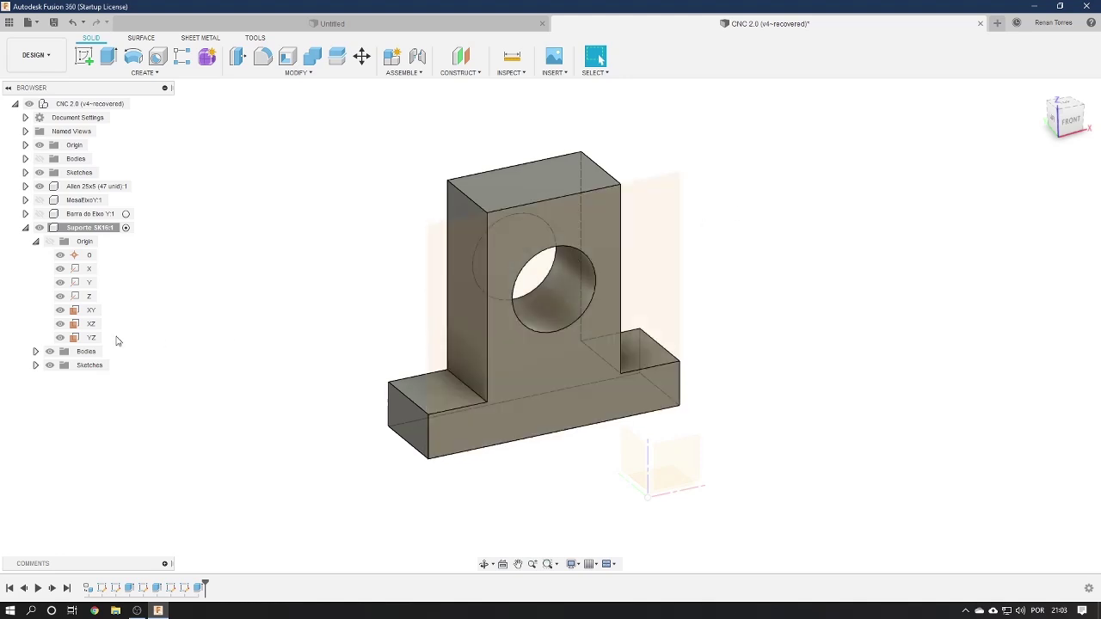
Show the Y-axis rods and table plate, then select the Suporte SK16 support
{"action": "left_click", "coordinate": [39, 213]}
{"action": "left_click", "coordinate": [40, 200]}
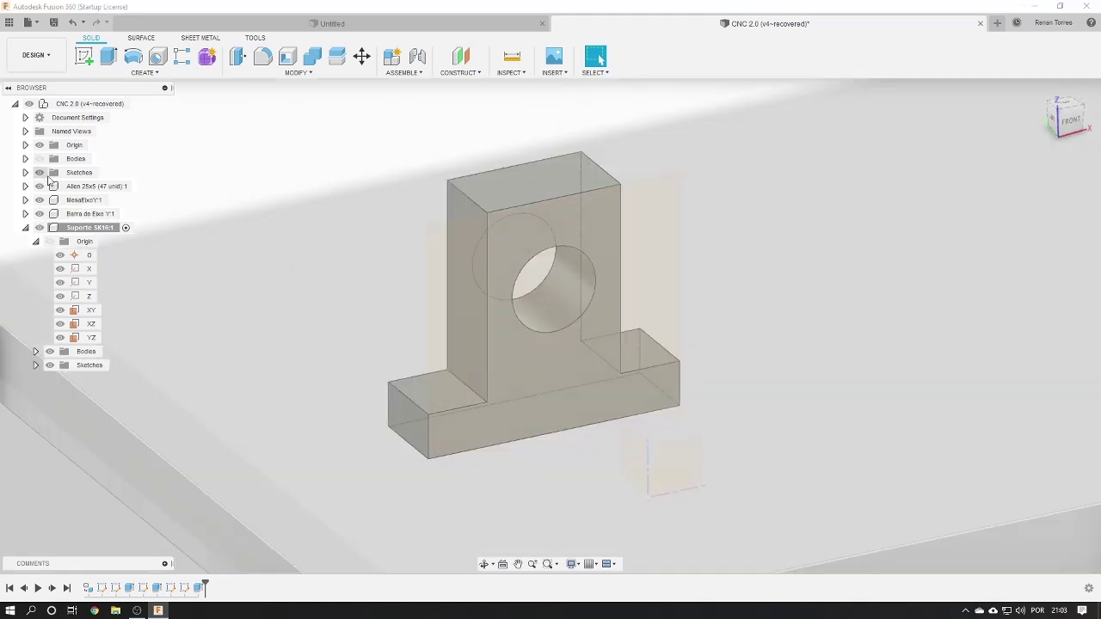
{"action": "scroll", "coordinate": [504, 277], "scroll_direction": "down", "scroll_amount": 2}
{"action": "scroll", "coordinate": [504, 277], "scroll_direction": "down", "scroll_amount": 3}
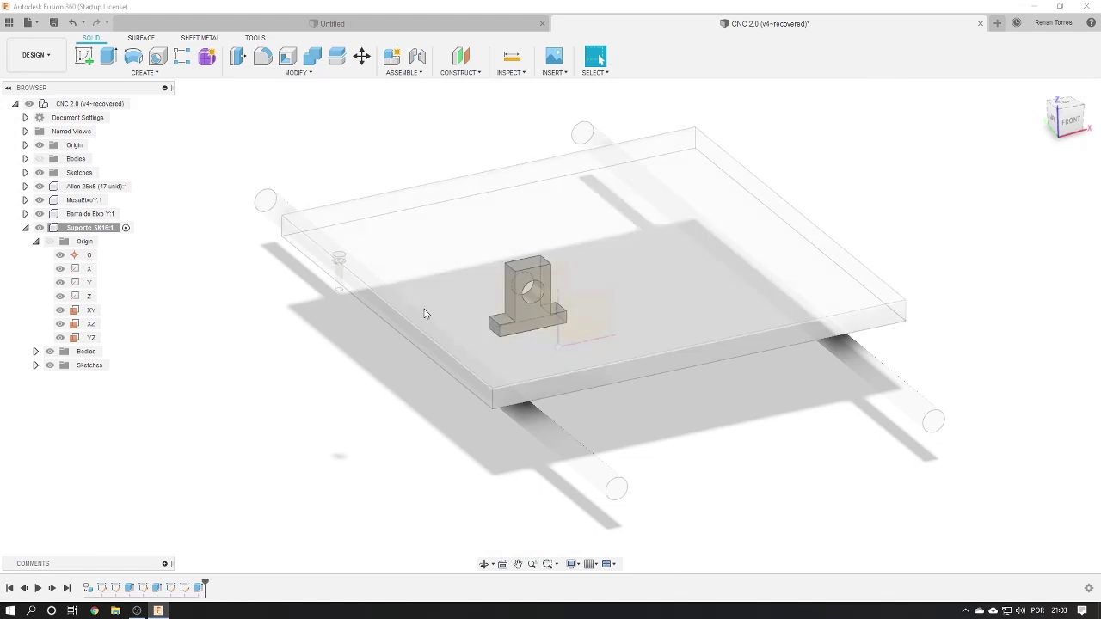
{"action": "left_click", "coordinate": [86, 227]}
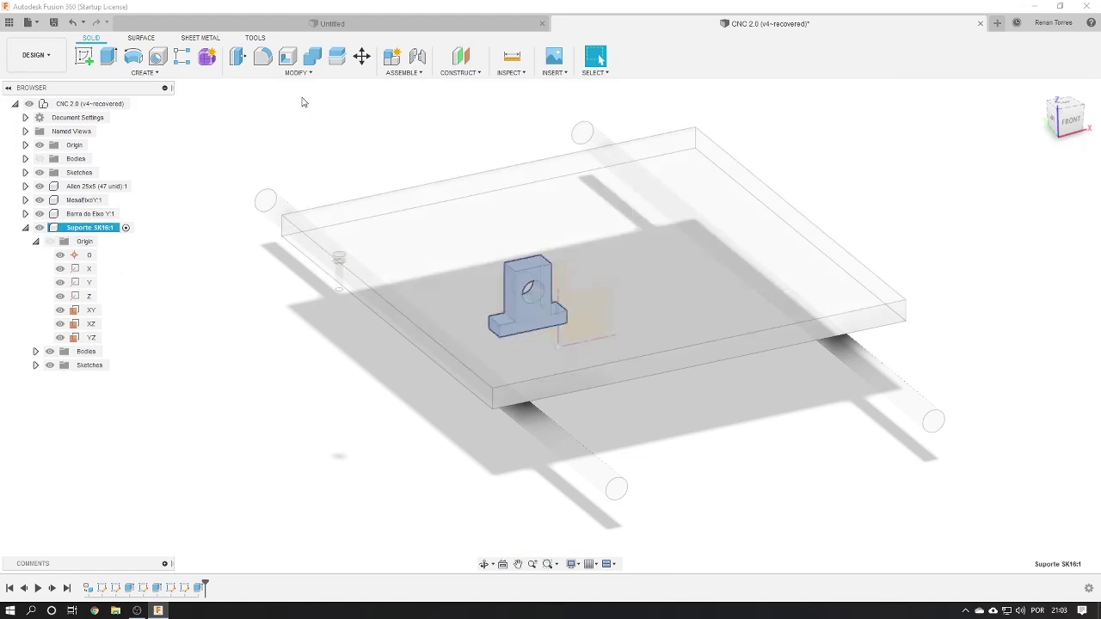
Move the support point to point from its hole centre to the rod end
{"action": "left_click", "coordinate": [362, 56]}
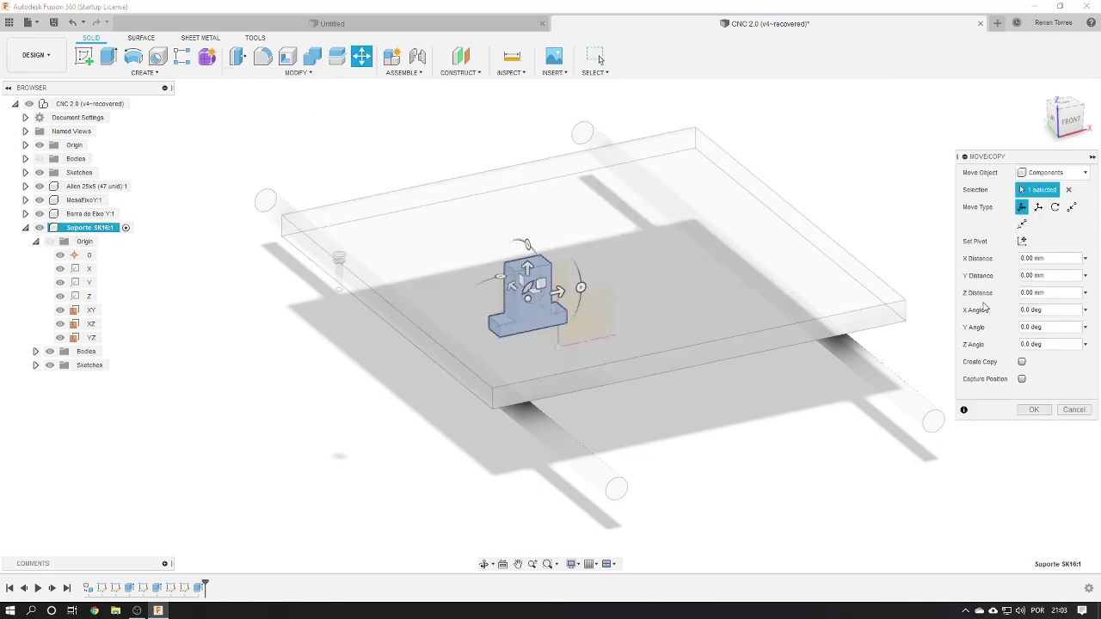
{"action": "left_click", "coordinate": [1071, 206]}
{"action": "scroll", "coordinate": [682, 532], "scroll_direction": "up", "scroll_amount": 3}
{"action": "mouse_move", "coordinate": [682, 532]}
{"action": "middle_mouse_down", "text": "shift"}
{"action": "mouse_move", "coordinate": [482, 215]}
{"action": "mouse_move", "coordinate": [548, 253]}
{"action": "middle_mouse_up", "text": "shift"}
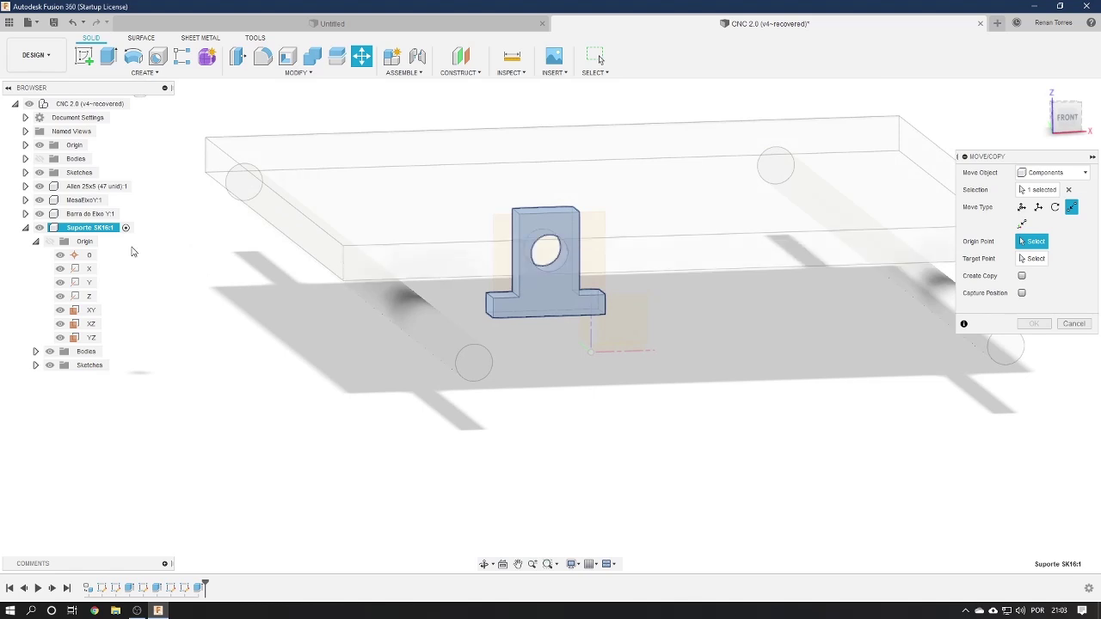
{"action": "left_click", "coordinate": [39, 200]}
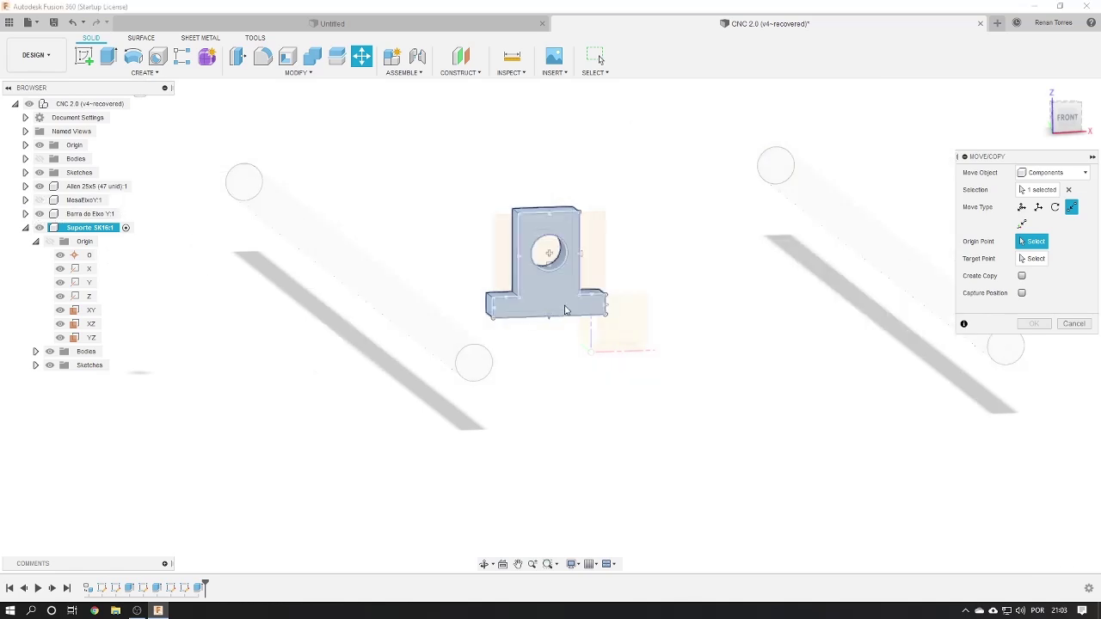
{"action": "left_click", "coordinate": [557, 262]}
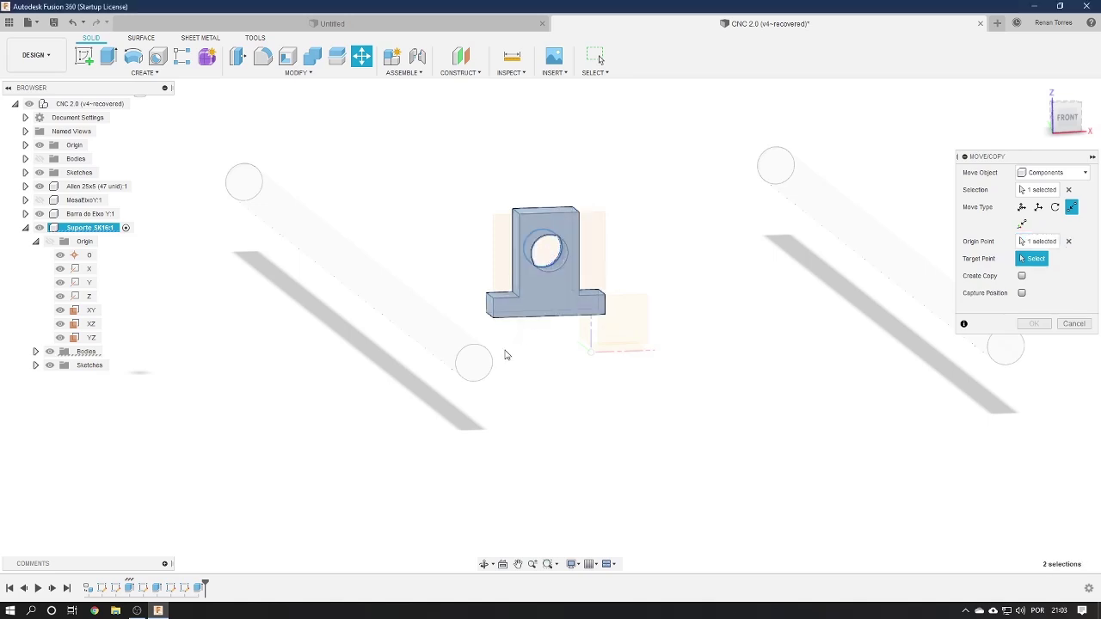
{"action": "left_click", "coordinate": [480, 370]}
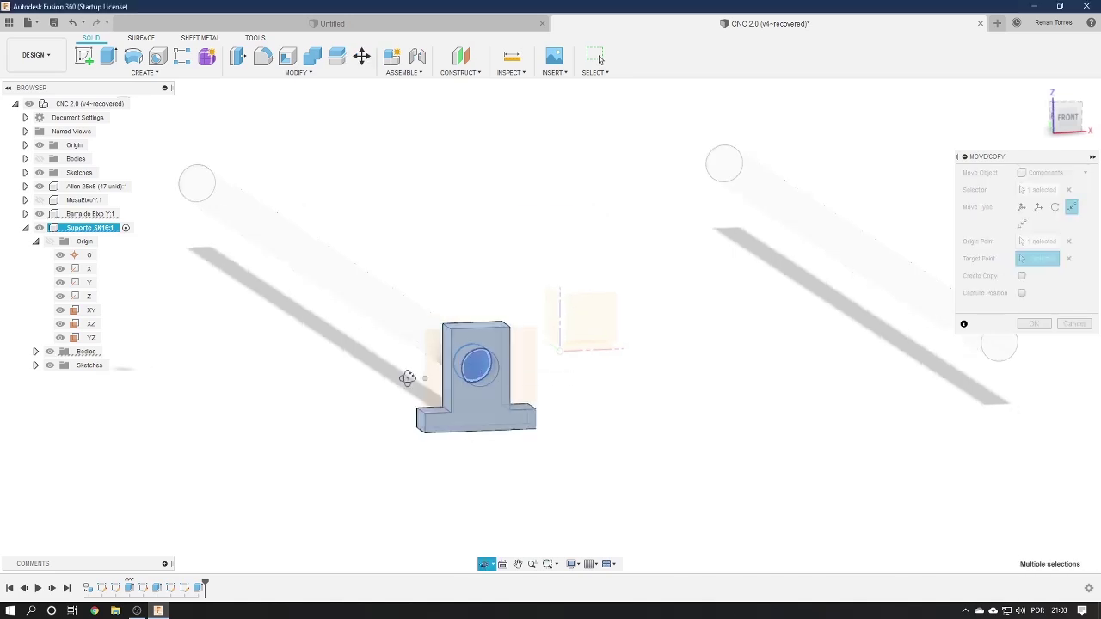
Re-pick the support's hole centre and the rod's end face so the bore aligns with the rod
{"action": "middle_click_drag", "start_coordinate": [408, 376], "coordinate": [551, 408], "text": "shift"}
{"action": "middle_click_drag", "start_coordinate": [437, 381], "coordinate": [690, 387]}
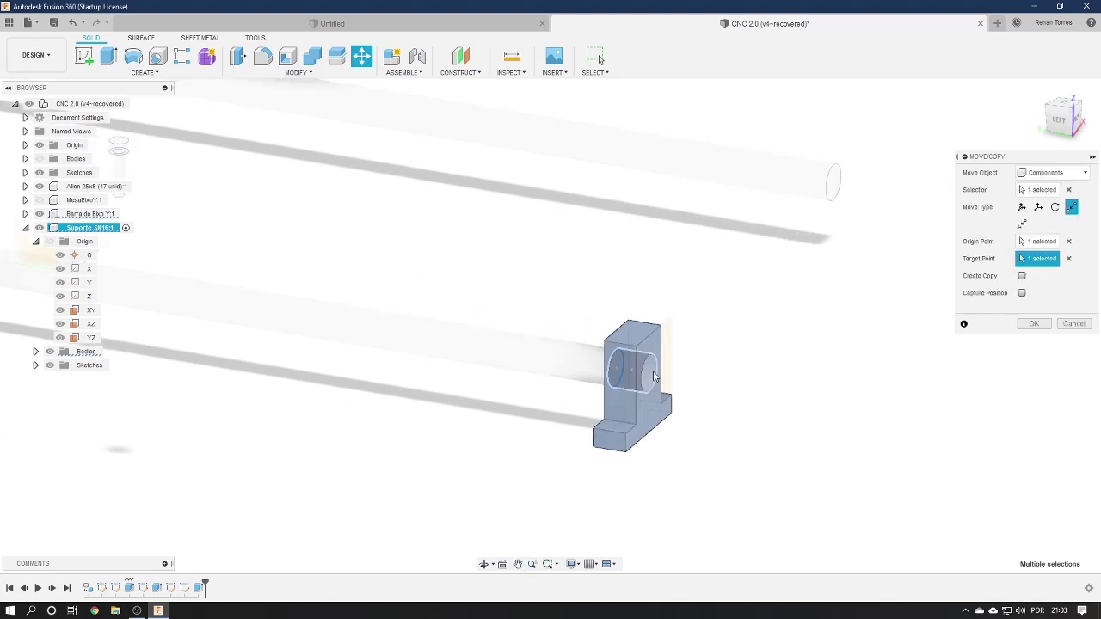
{"action": "left_click", "coordinate": [656, 376]}
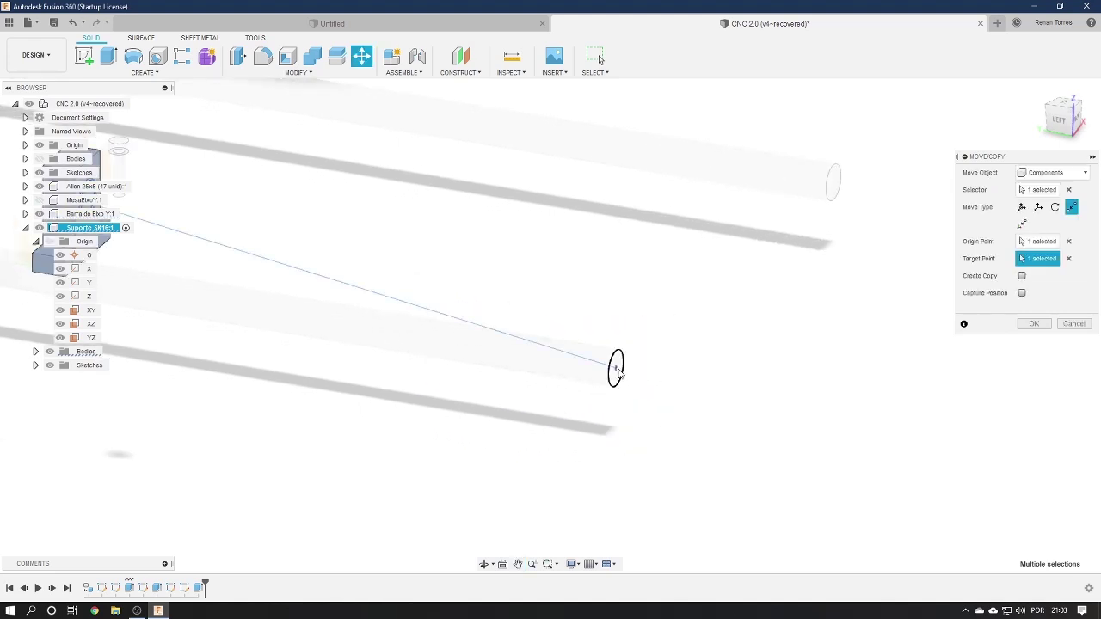
{"action": "left_click", "coordinate": [616, 372]}
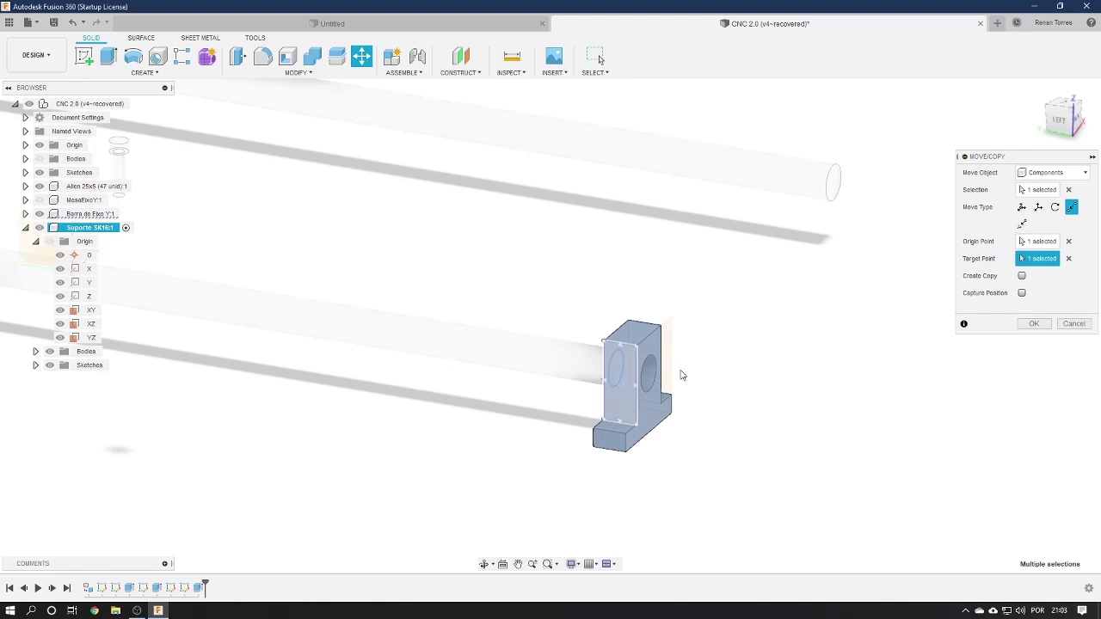
{"action": "left_click", "coordinate": [1070, 241]}
{"action": "middle_click_drag", "start_coordinate": [753, 340], "coordinate": [249, 172], "text": "shift"}
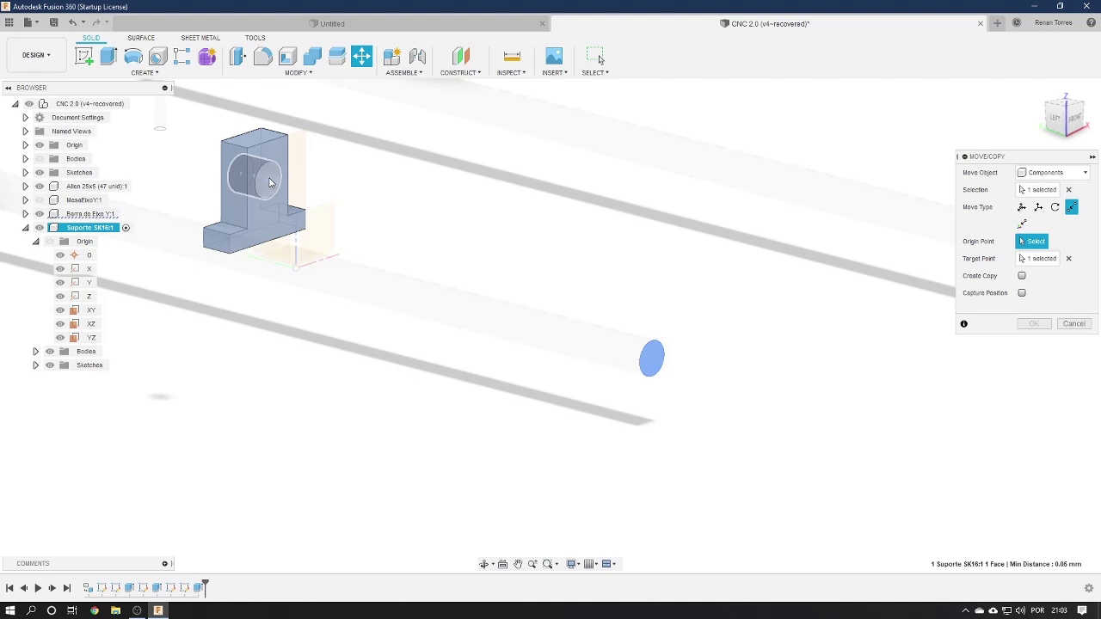
{"action": "left_click", "coordinate": [268, 178]}
{"action": "left_click", "coordinate": [651, 358]}
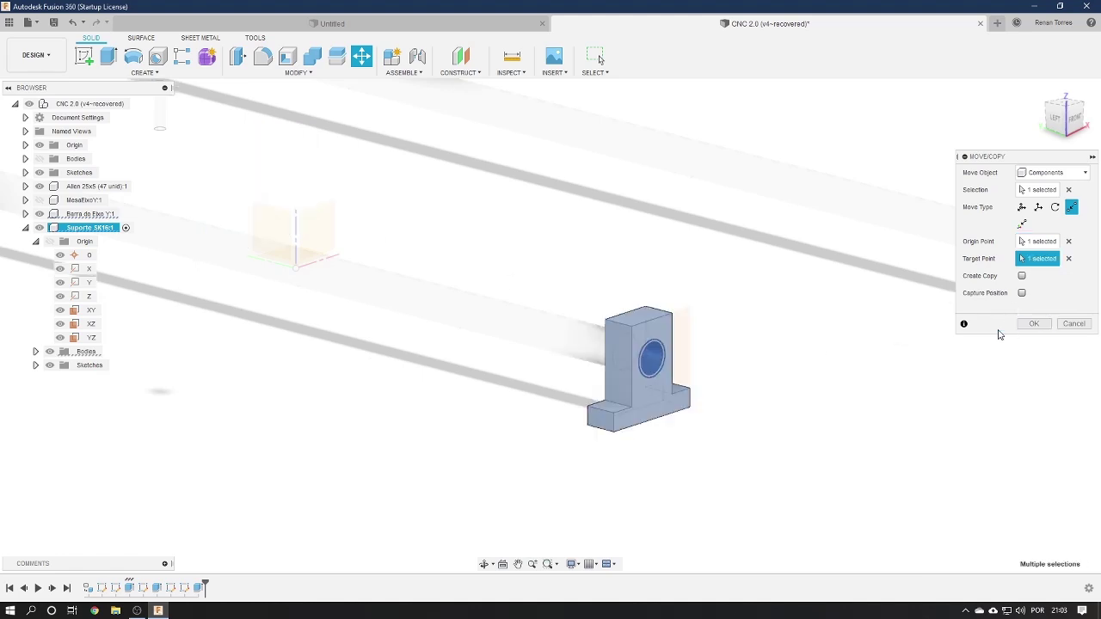
Confirm the SK16 support seated on the rod end and reselect it
{"action": "left_click", "coordinate": [1032, 325]}
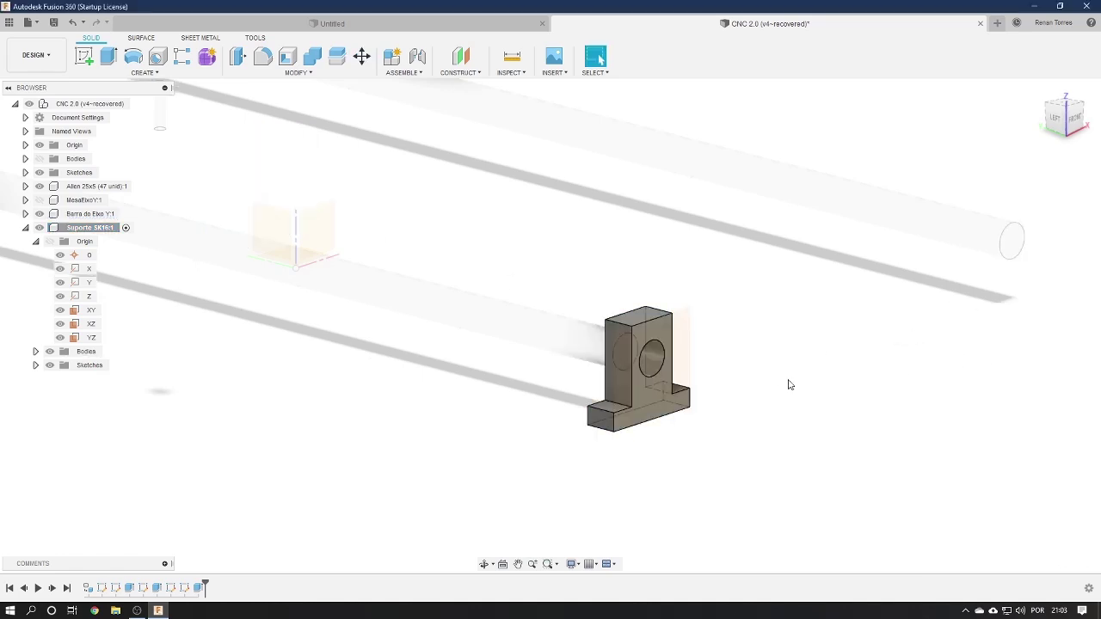
{"action": "mouse_move", "coordinate": [693, 370]}
{"action": "middle_mouse_down", "text": "shift"}
{"action": "mouse_move", "coordinate": [732, 379]}
{"action": "mouse_move", "coordinate": [707, 383]}
{"action": "middle_mouse_up", "text": "shift"}
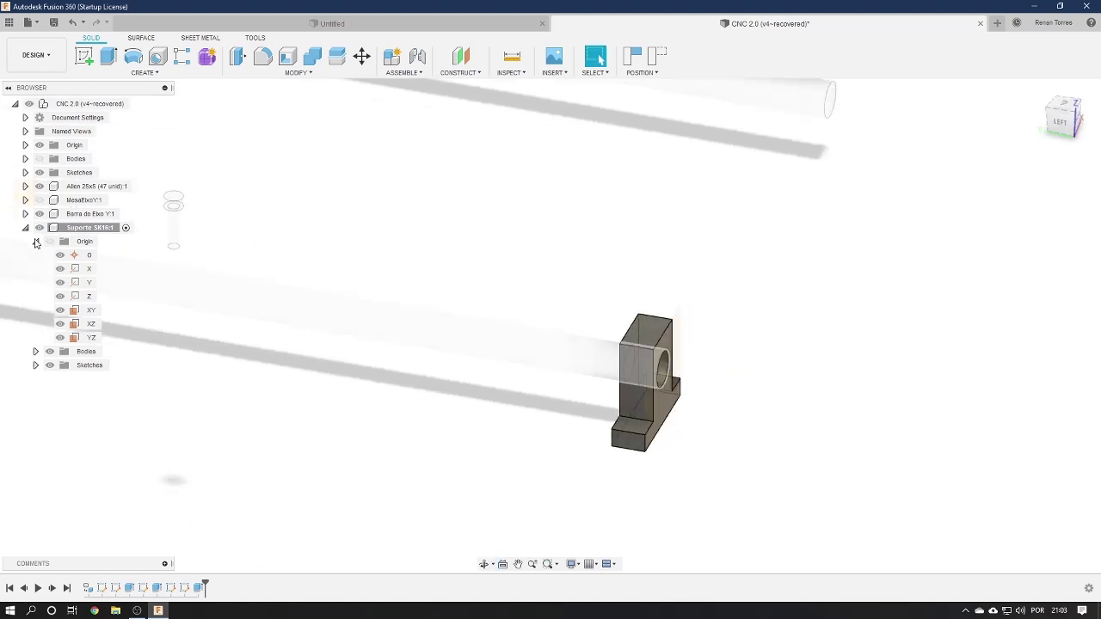
{"action": "left_click", "coordinate": [119, 229]}
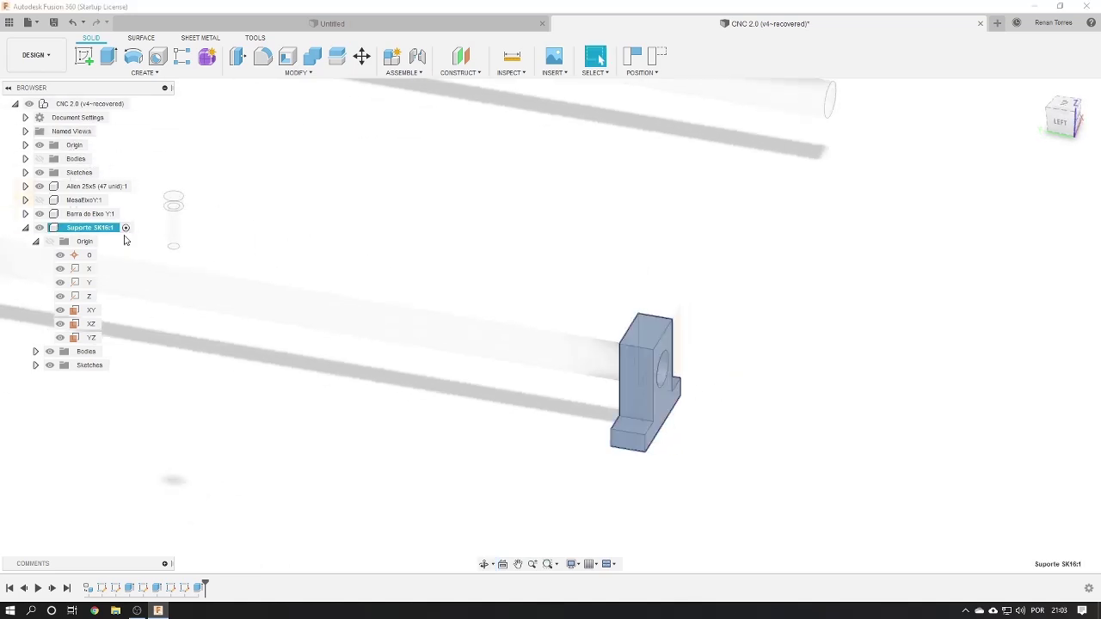
Activate CNC 2.0 and show the MesaEixoY table plate and bearing blocks over the rods
{"action": "left_click", "coordinate": [138, 105]}
{"action": "mouse_move", "coordinate": [873, 331]}
{"action": "middle_mouse_down", "text": "shift"}
{"action": "mouse_move", "coordinate": [841, 313]}
{"action": "mouse_move", "coordinate": [821, 324]}
{"action": "middle_mouse_up", "text": "shift"}
{"action": "scroll", "coordinate": [731, 277], "scroll_direction": "down", "scroll_amount": 2}
{"action": "scroll", "coordinate": [626, 287], "scroll_direction": "down", "scroll_amount": 2}
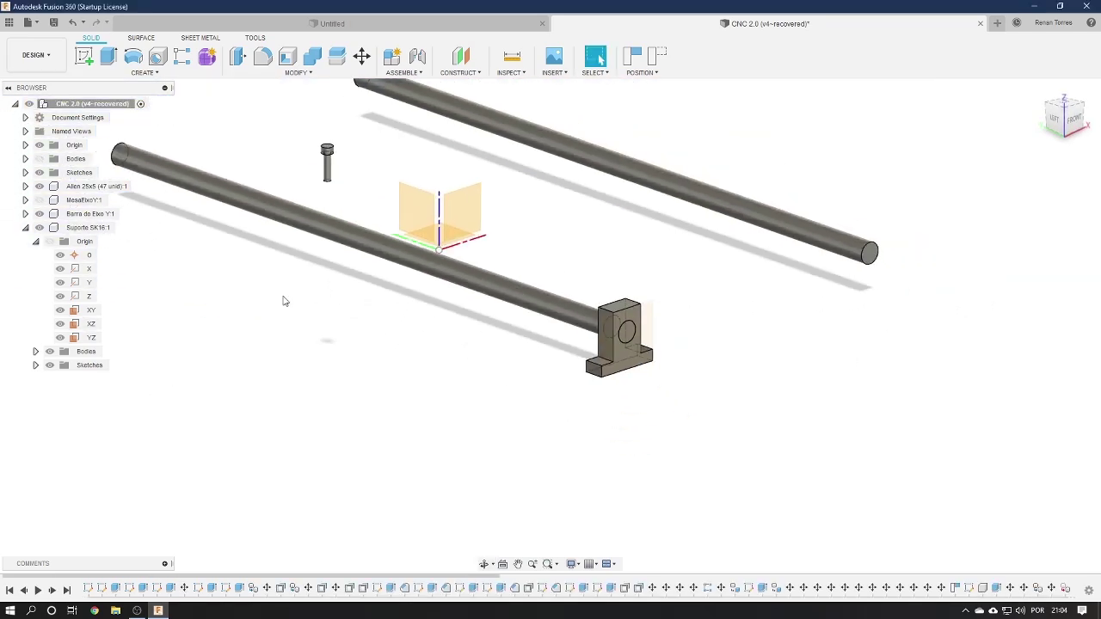
{"action": "left_click", "coordinate": [39, 200]}
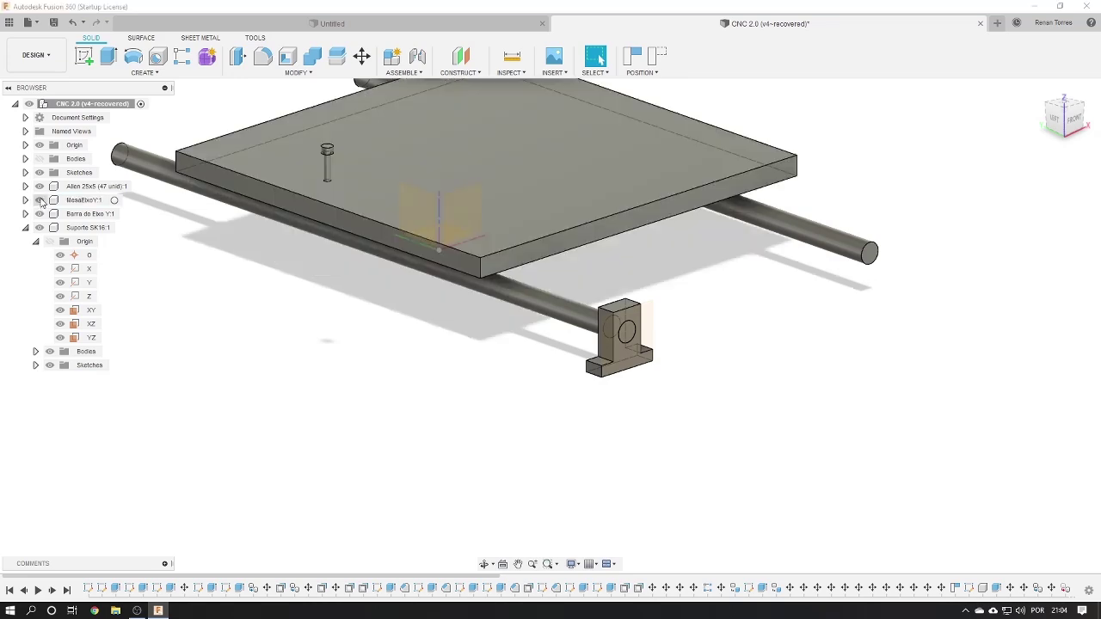
{"action": "left_click", "coordinate": [39, 159]}
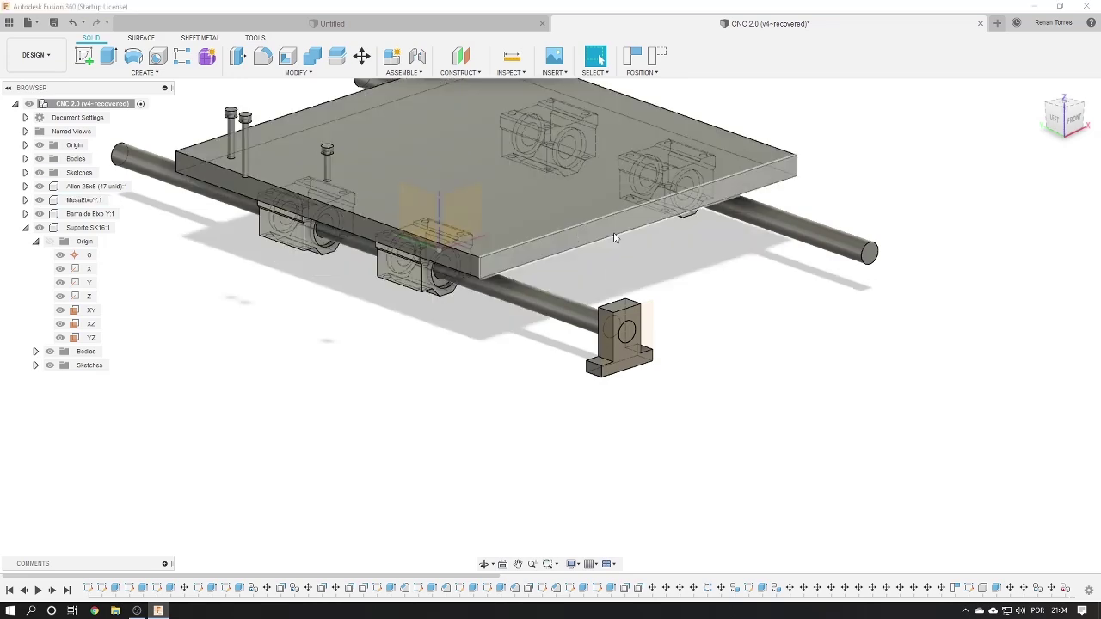
{"action": "mouse_move", "coordinate": [593, 189]}
{"action": "middle_mouse_down", "text": "shift"}
{"action": "mouse_move", "coordinate": [600, 58]}
{"action": "mouse_move", "coordinate": [437, 355]}
{"action": "middle_mouse_up", "text": "shift"}
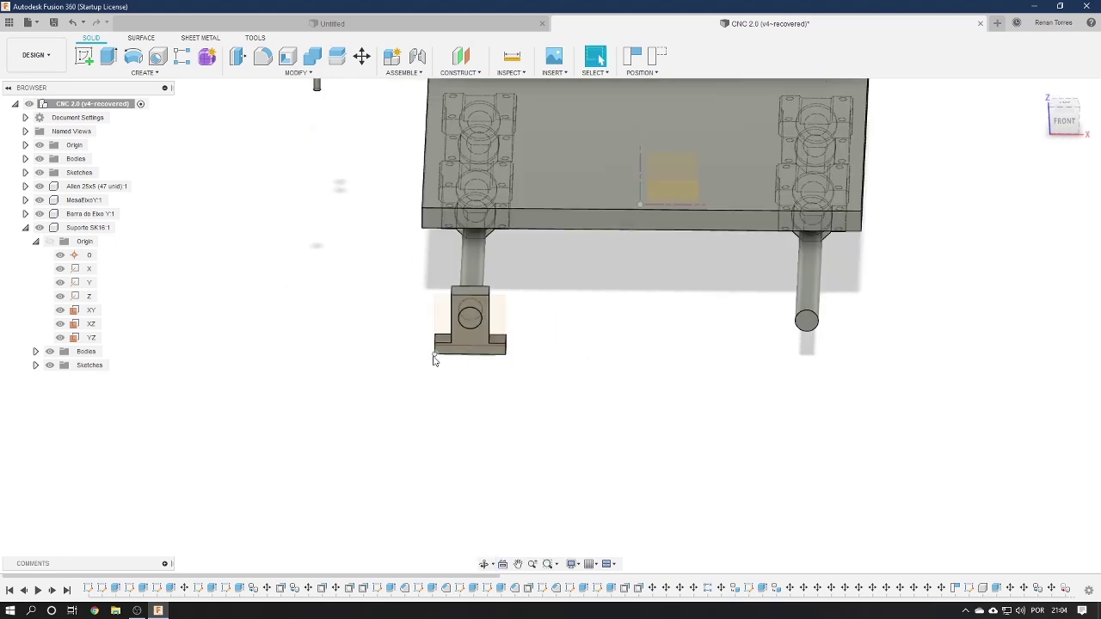
{"action": "mouse_move", "coordinate": [438, 362]}
{"action": "middle_mouse_down", "text": "shift"}
{"action": "mouse_move", "coordinate": [467, 361]}
{"action": "mouse_move", "coordinate": [444, 335]}
{"action": "middle_mouse_up", "text": "shift"}
{"action": "scroll", "coordinate": [444, 331], "scroll_direction": "up", "scroll_amount": 3}
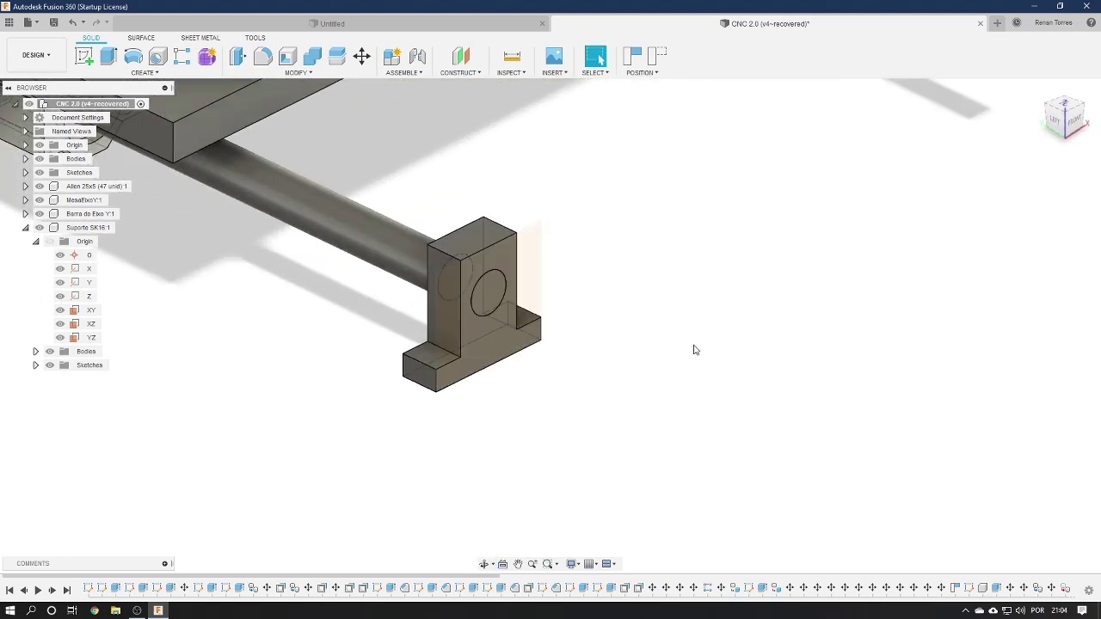
{"action": "scroll", "coordinate": [508, 304], "scroll_direction": "up", "scroll_amount": 3}
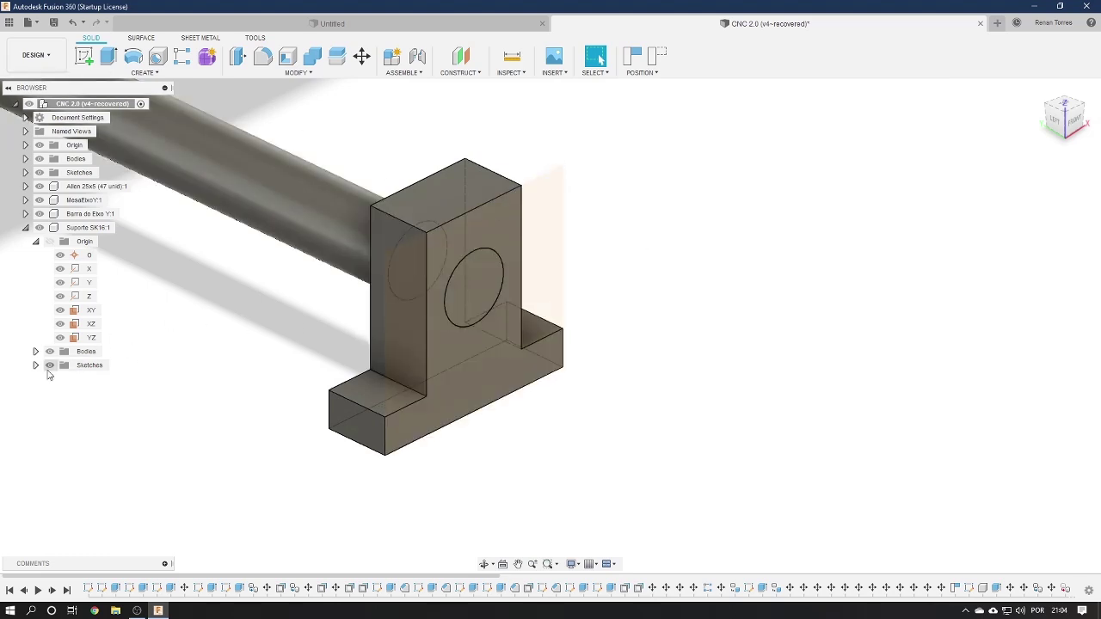
{"action": "scroll", "coordinate": [707, 300], "scroll_direction": "down", "scroll_amount": 3}
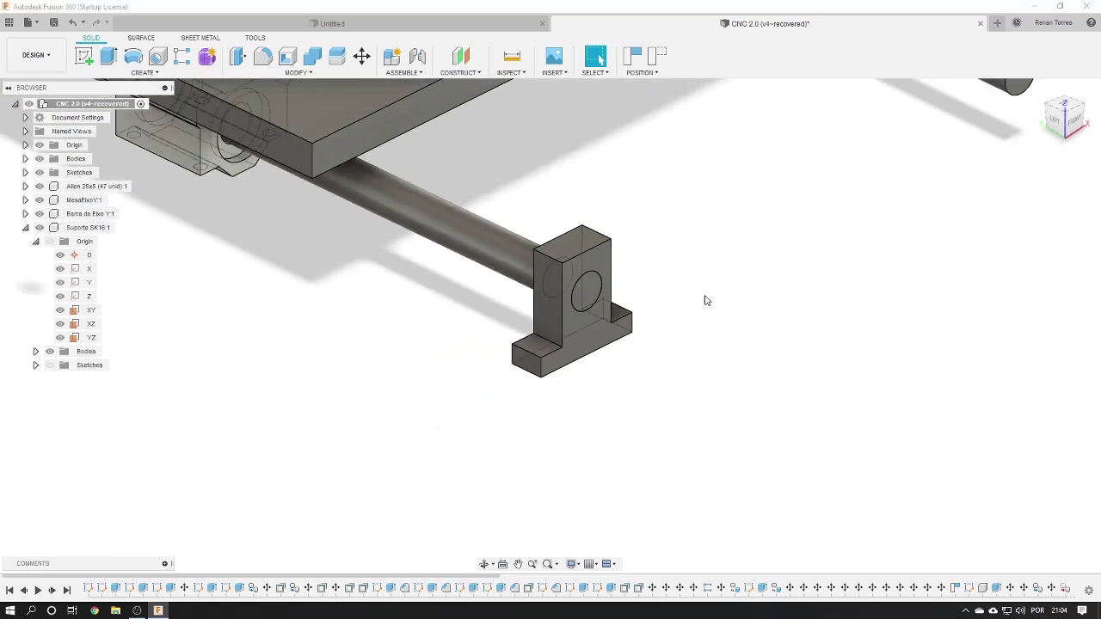
{"action": "scroll", "coordinate": [708, 284], "scroll_direction": "down", "scroll_amount": 2}
{"action": "middle_click_drag", "start_coordinate": [747, 195], "coordinate": [720, 298]}
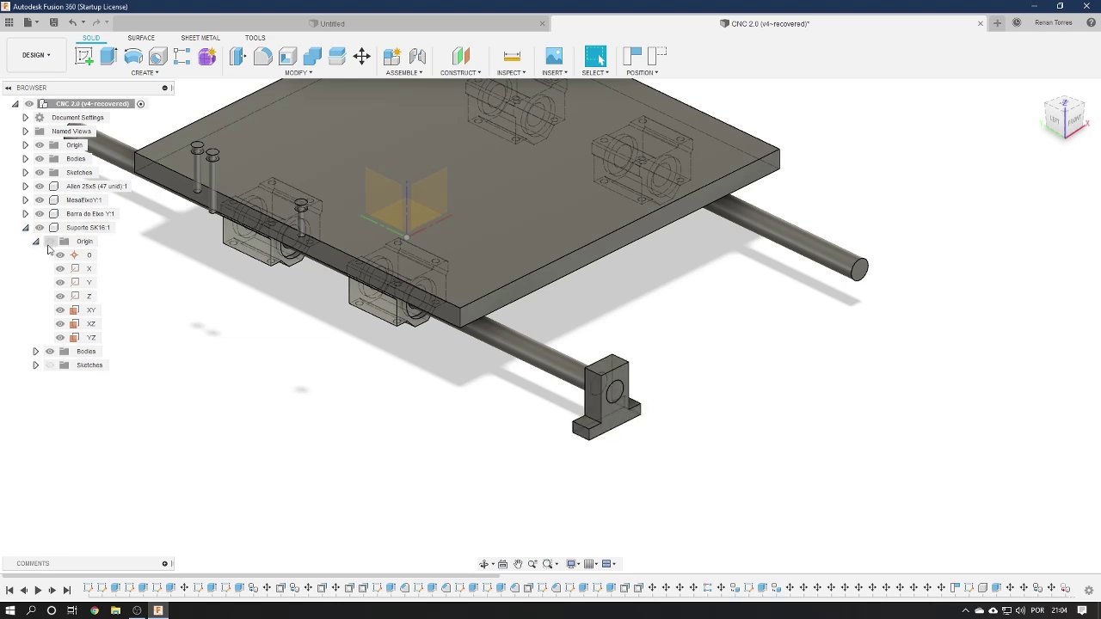
Expand the Suporte SK16 Bodies folder and select Body1
{"action": "left_click", "coordinate": [35, 243]}
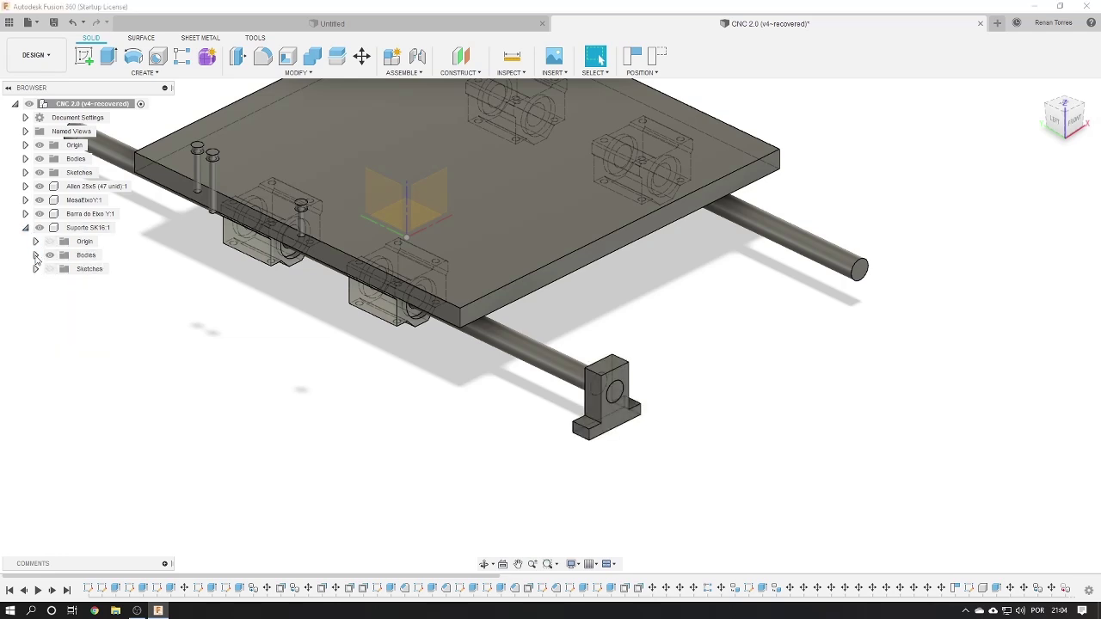
{"action": "left_click", "coordinate": [35, 256]}
{"action": "left_click", "coordinate": [93, 270]}
{"action": "middle_click_drag", "start_coordinate": [378, 399], "coordinate": [553, 433]}
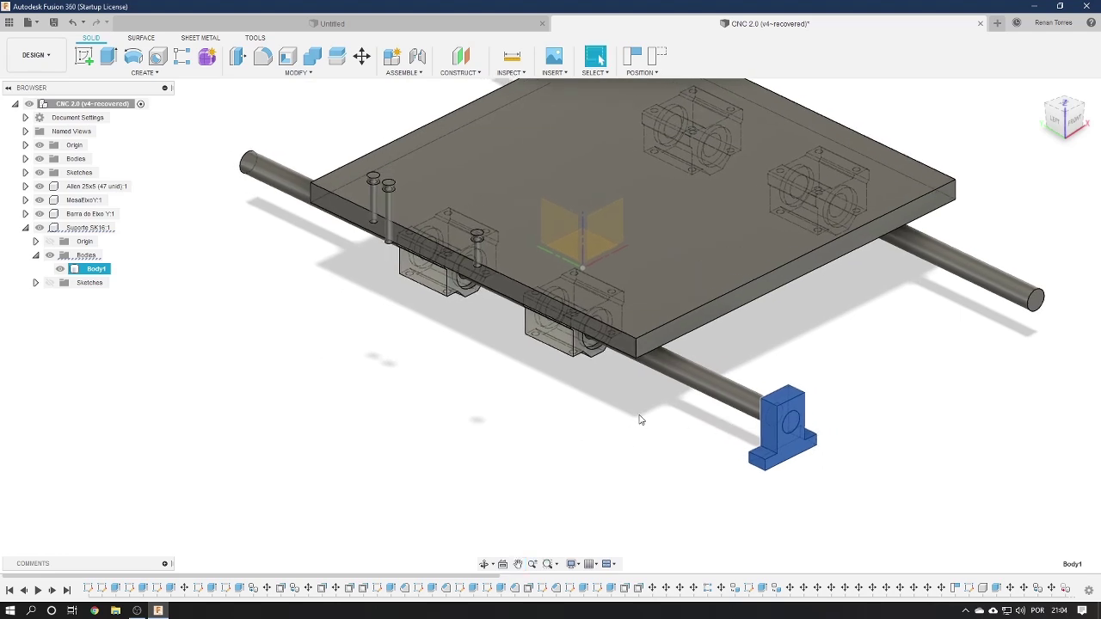
Copy the SK16 support body point to point onto the far end of the front rod
{"action": "key", "text": "m"}
{"action": "left_click", "coordinate": [1012, 259]}
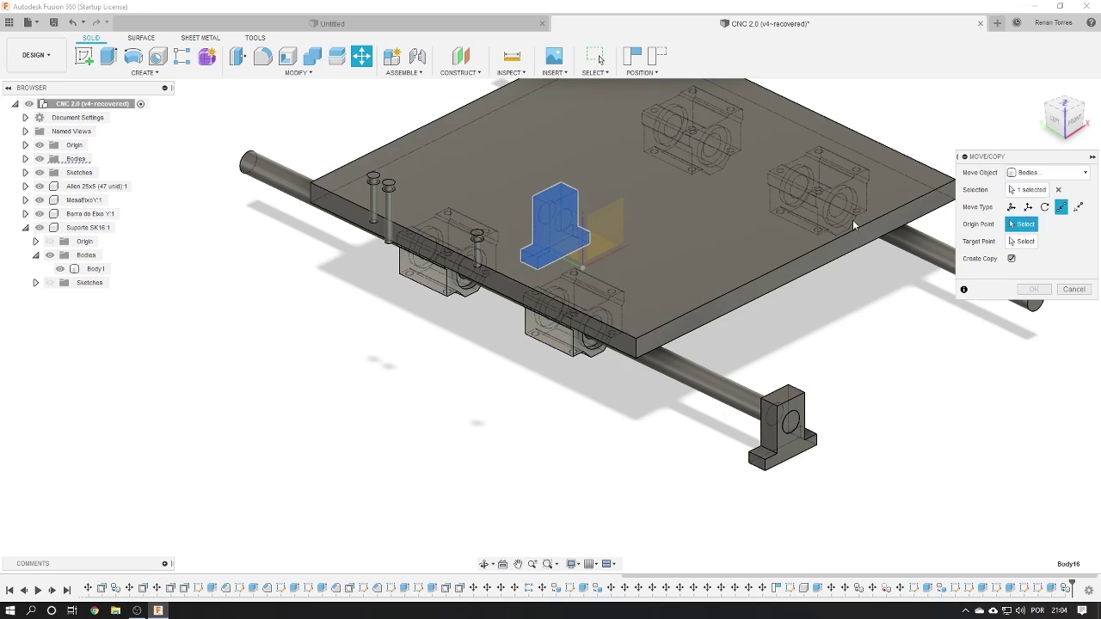
{"action": "left_click", "coordinate": [39, 213]}
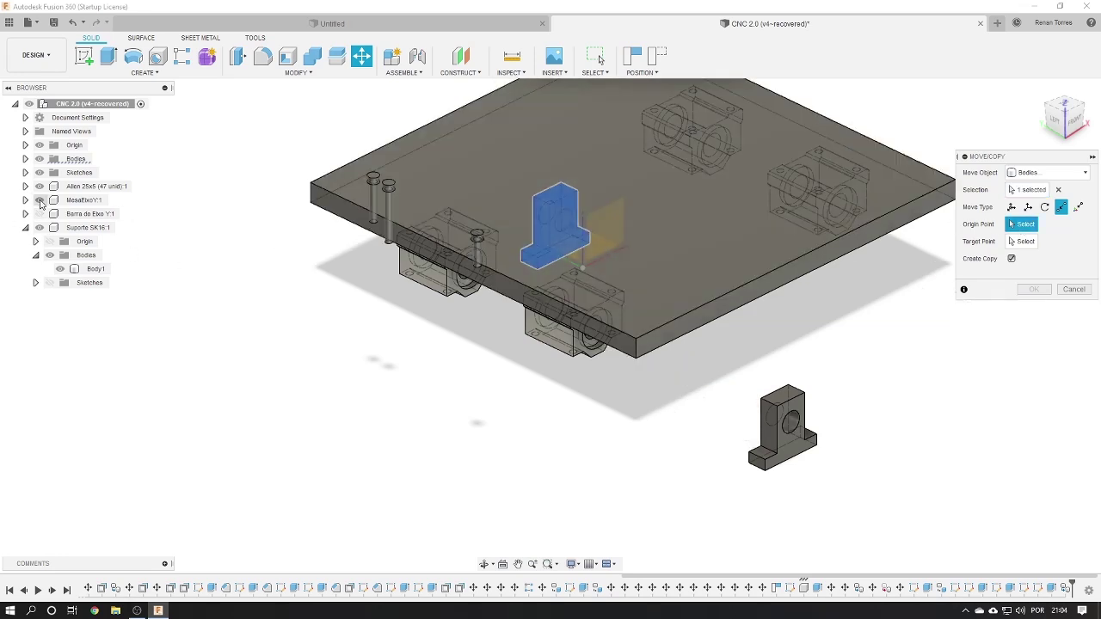
{"action": "left_click", "coordinate": [38, 200]}
{"action": "left_click", "coordinate": [39, 214]}
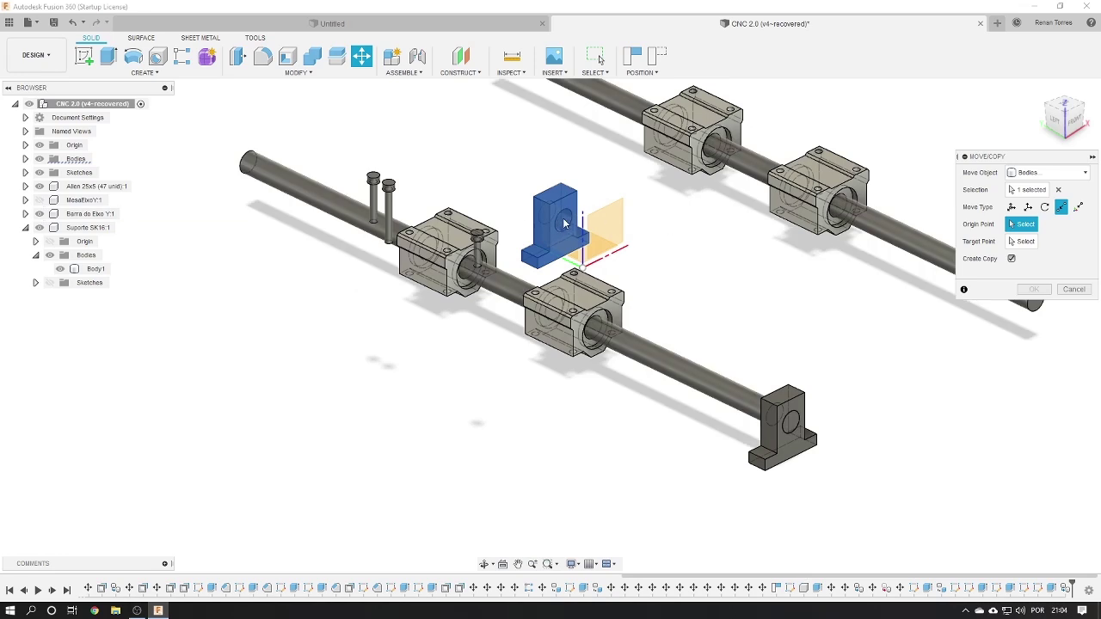
{"action": "left_click", "coordinate": [247, 168]}
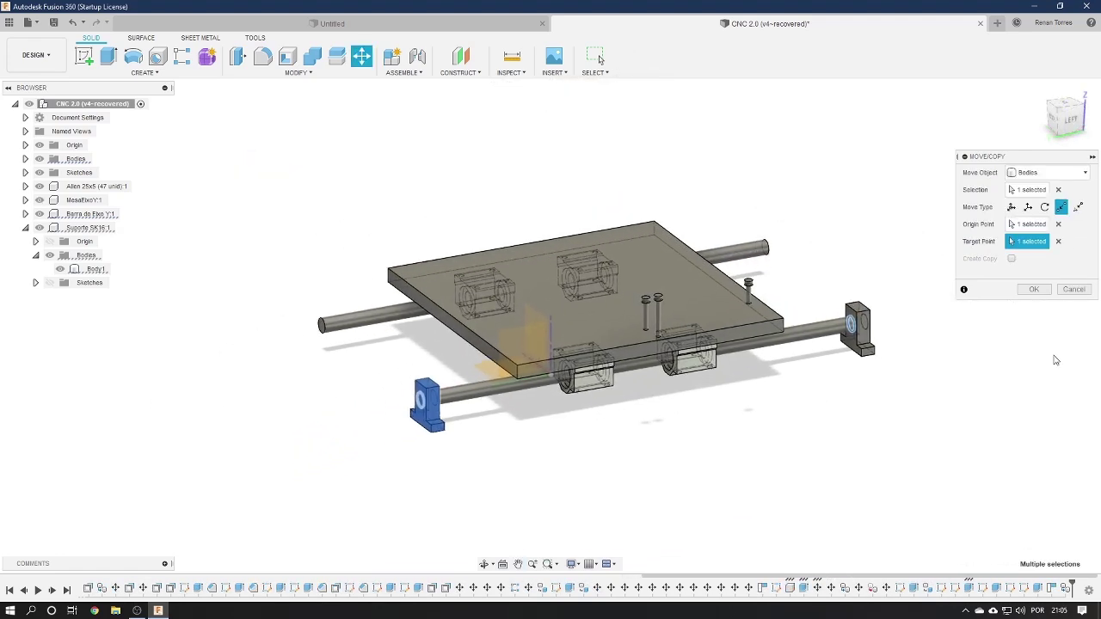
{"action": "left_click", "coordinate": [1035, 289]}
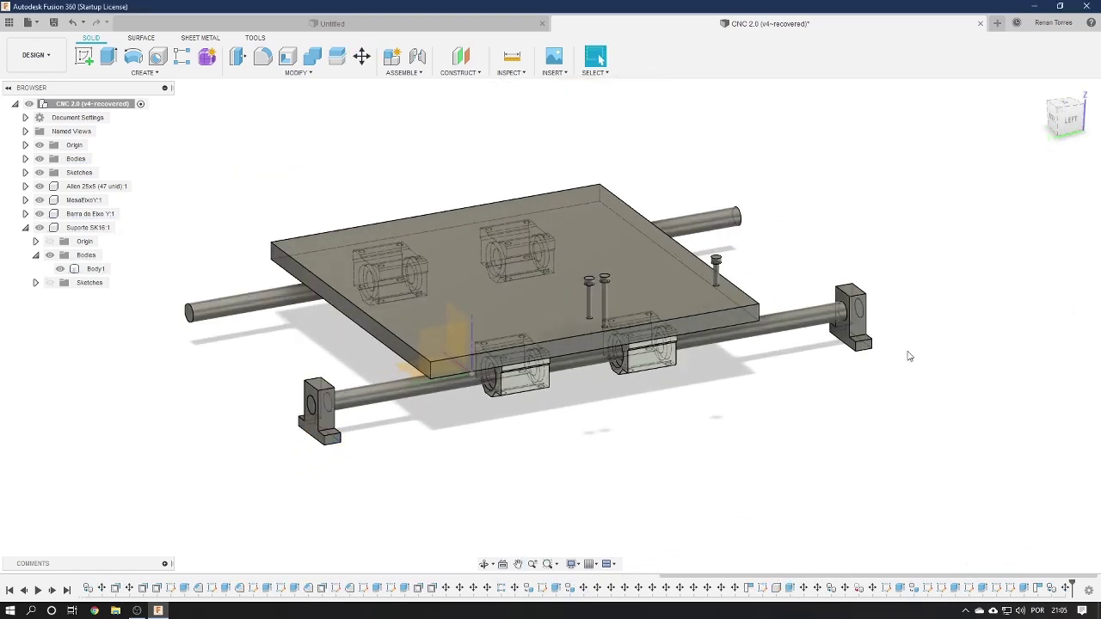
{"action": "mouse_move", "coordinate": [909, 351]}
{"action": "middle_mouse_down", "text": "shift"}
{"action": "mouse_move", "coordinate": [908, 325]}
{"action": "mouse_move", "coordinate": [611, 371]}
{"action": "middle_mouse_up", "text": "shift"}
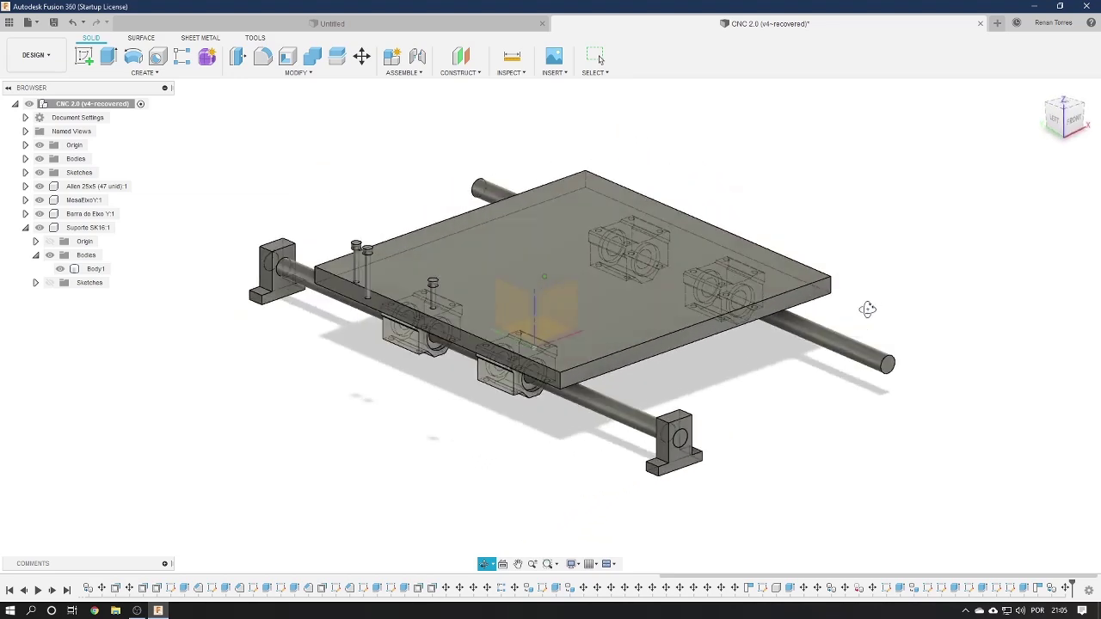
Expand the root Bodies folder listing the bolts, SuporteSC16 bodies and Body16
{"action": "middle_click_drag", "start_coordinate": [574, 390], "coordinate": [637, 393], "text": "shift"}
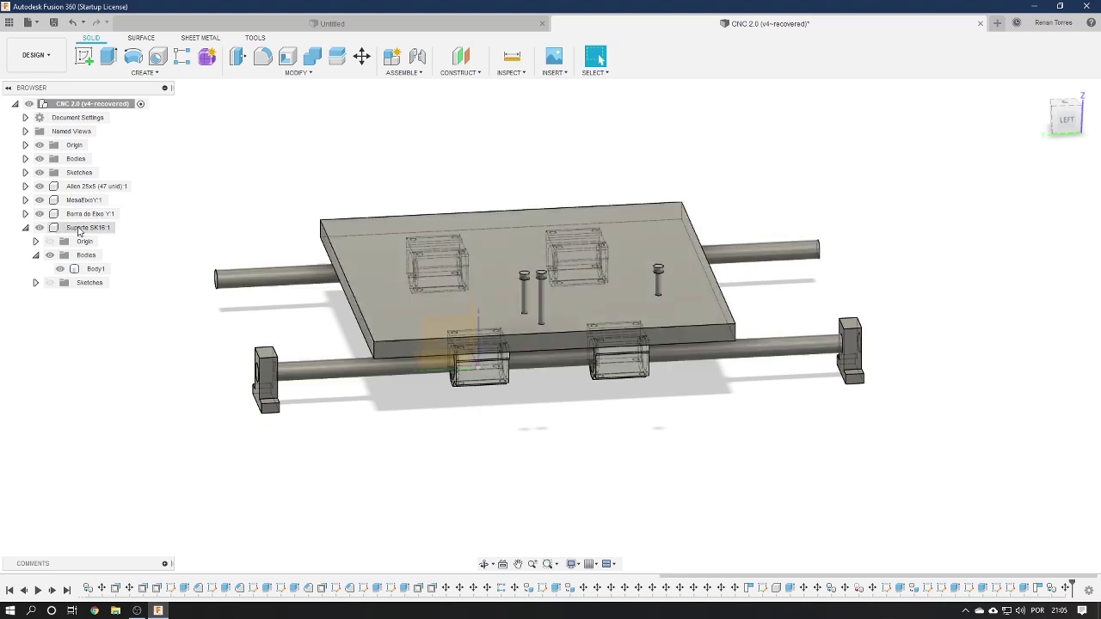
{"action": "left_click", "coordinate": [87, 200]}
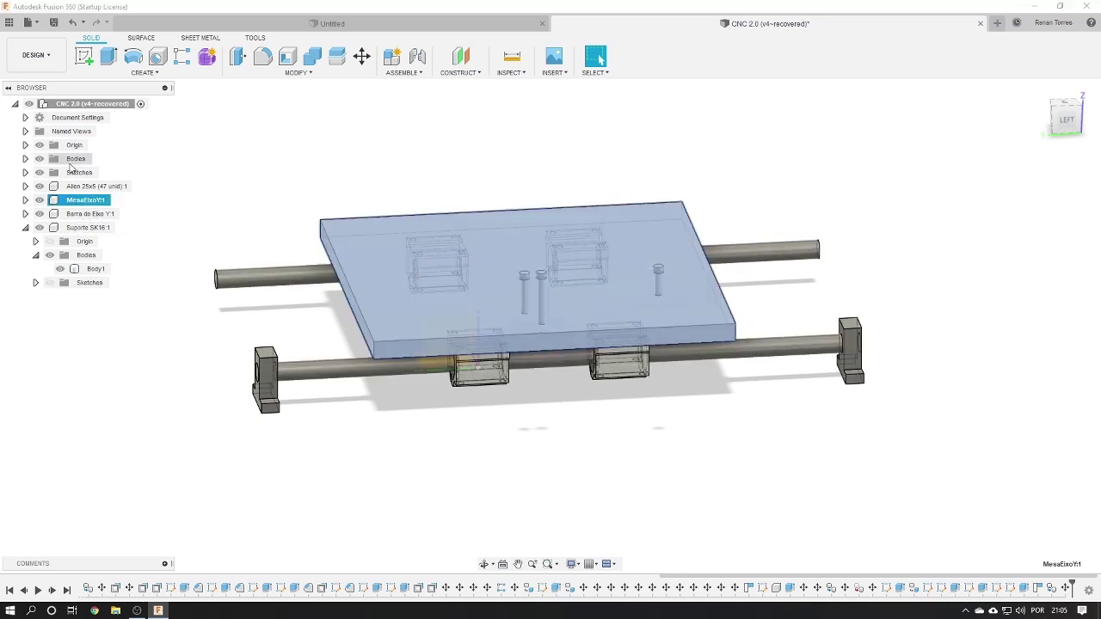
{"action": "left_click", "coordinate": [77, 162], "text": "shift"}
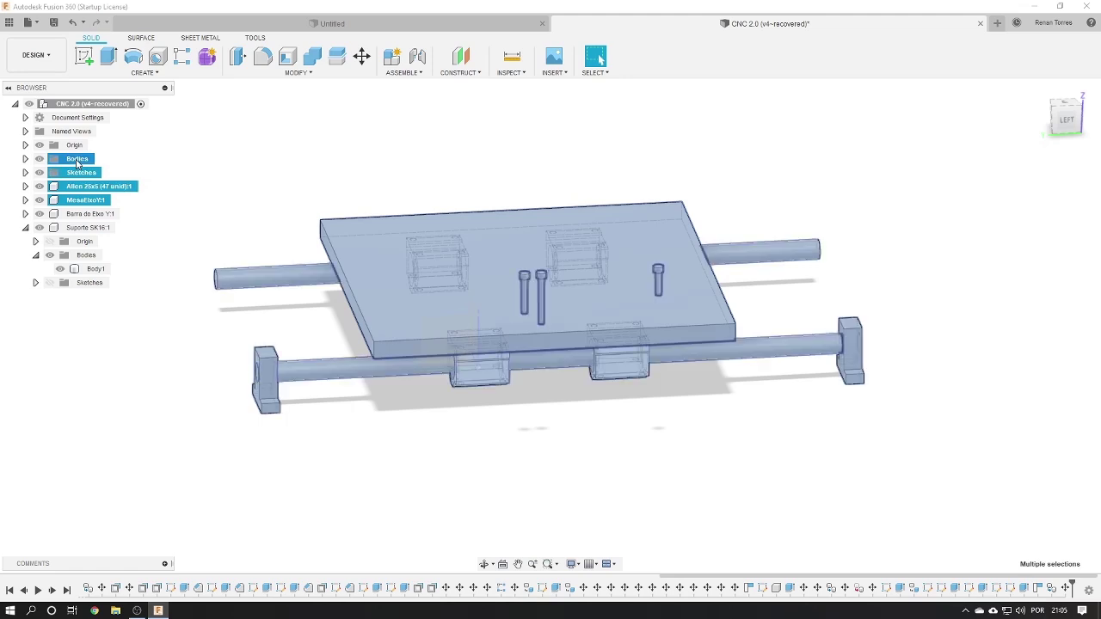
{"action": "left_click", "coordinate": [40, 159]}
{"action": "left_click", "coordinate": [26, 160]}
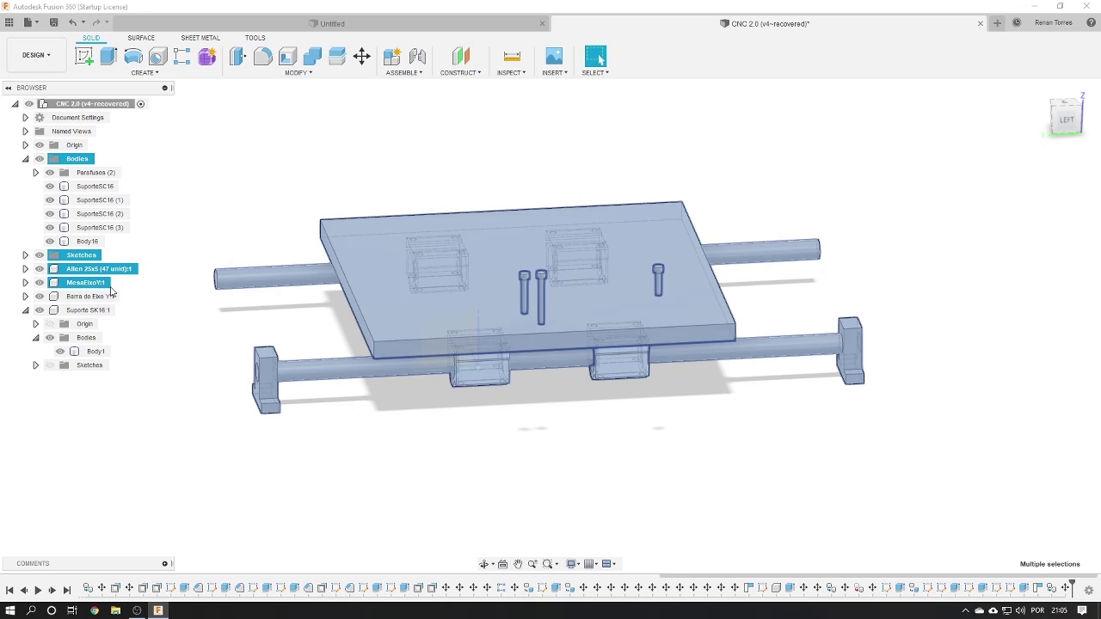
{"action": "key", "text": "Escape"}
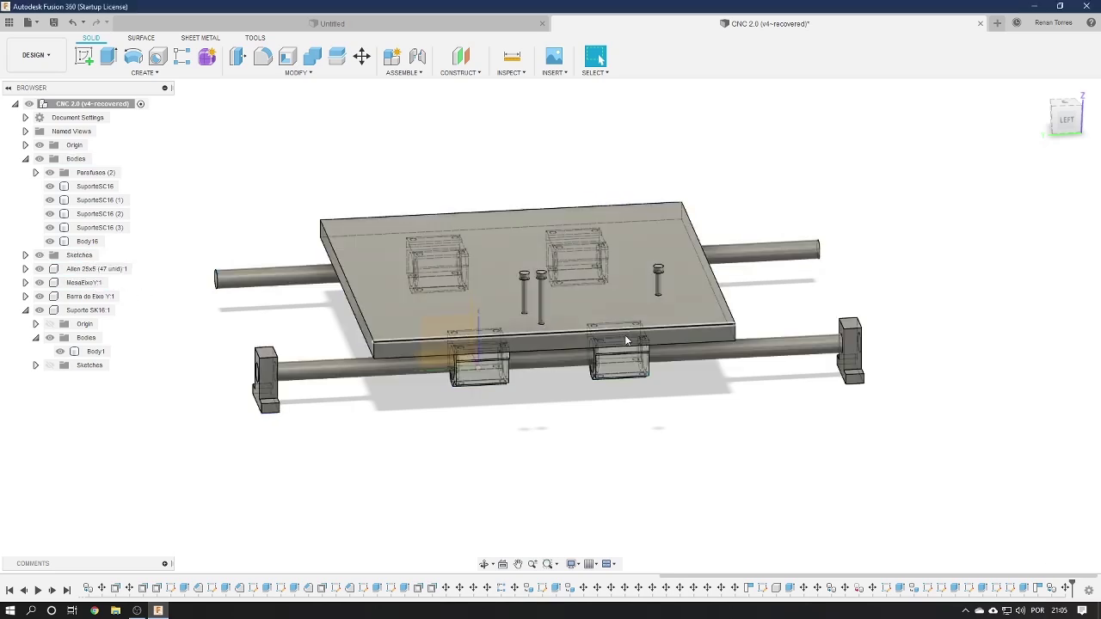
Check the assembly in the front view, then look down on the table
{"action": "middle_click_drag", "start_coordinate": [722, 374], "coordinate": [681, 372], "text": "shift"}
{"action": "key", "text": "Escape"}
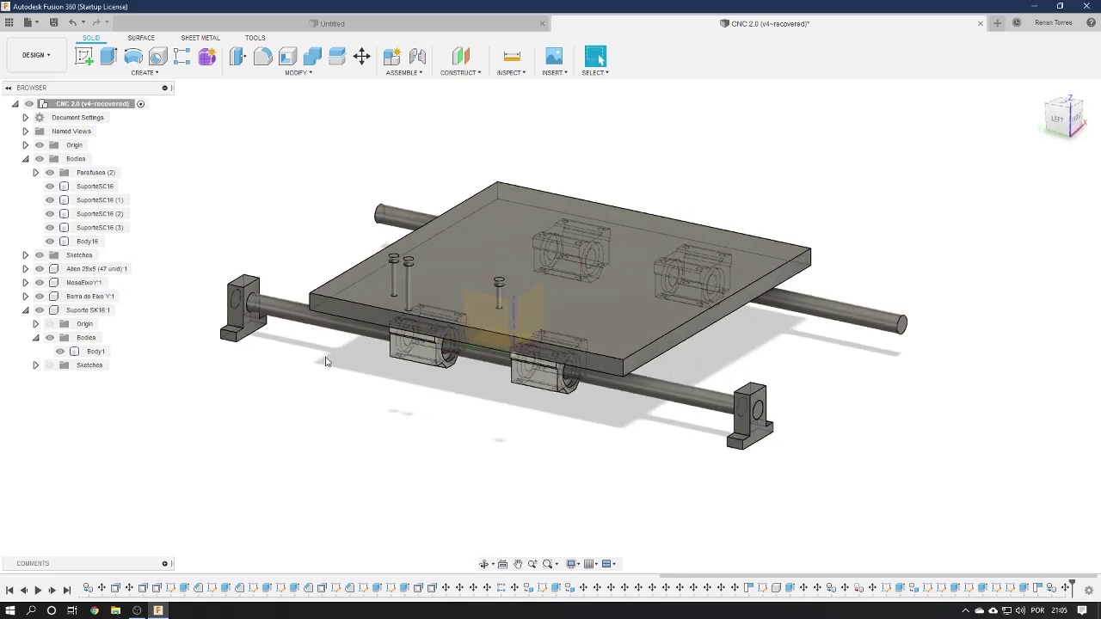
{"action": "left_click", "coordinate": [1077, 120]}
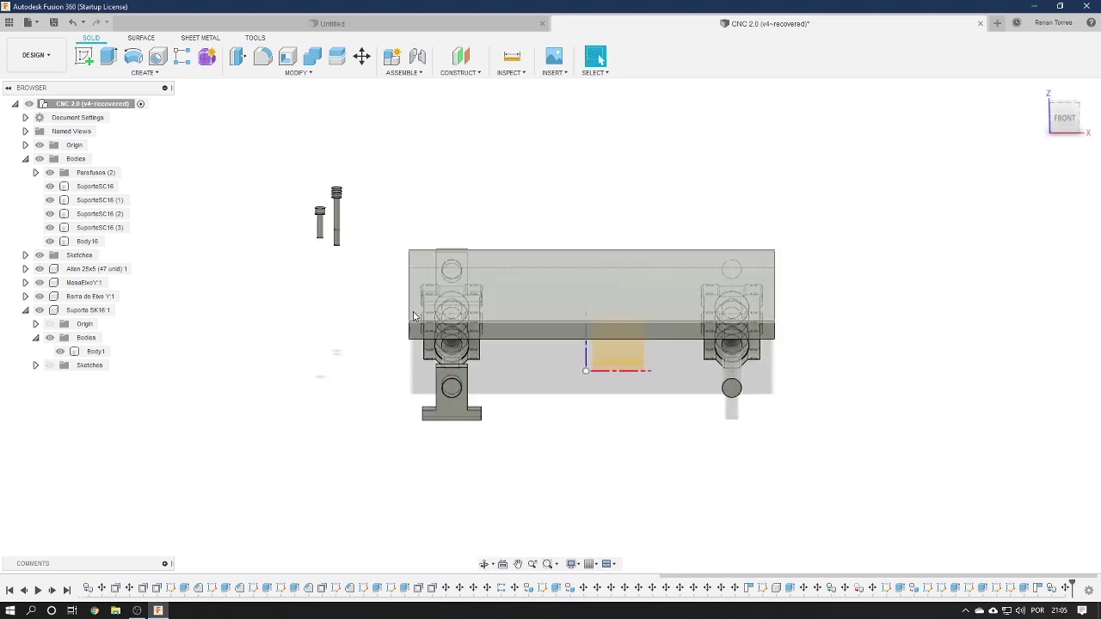
{"action": "mouse_move", "coordinate": [436, 257]}
{"action": "middle_mouse_down", "text": "shift"}
{"action": "mouse_move", "coordinate": [450, 368]}
{"action": "mouse_move", "coordinate": [421, 385]}
{"action": "mouse_move", "coordinate": [534, 342]}
{"action": "mouse_move", "coordinate": [657, 399]}
{"action": "mouse_move", "coordinate": [708, 391]}
{"action": "mouse_move", "coordinate": [621, 351]}
{"action": "middle_mouse_up", "text": "shift"}
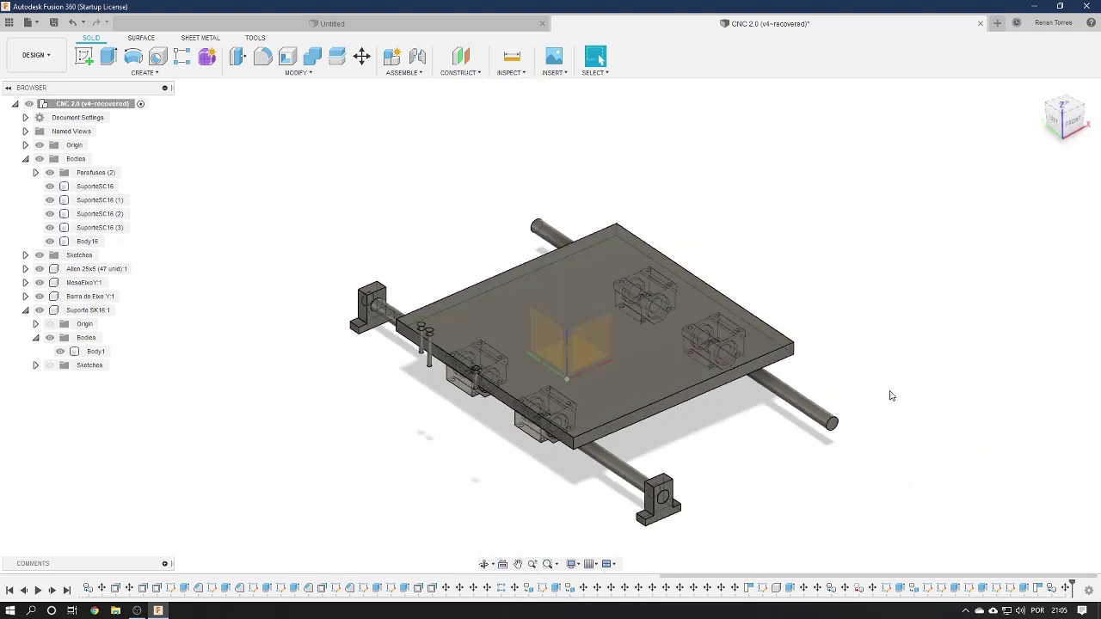
Copy both SK16 support bodies point to point from the bore onto the rear Y-axis rod
{"action": "middle_click_drag", "start_coordinate": [826, 449], "coordinate": [767, 391]}
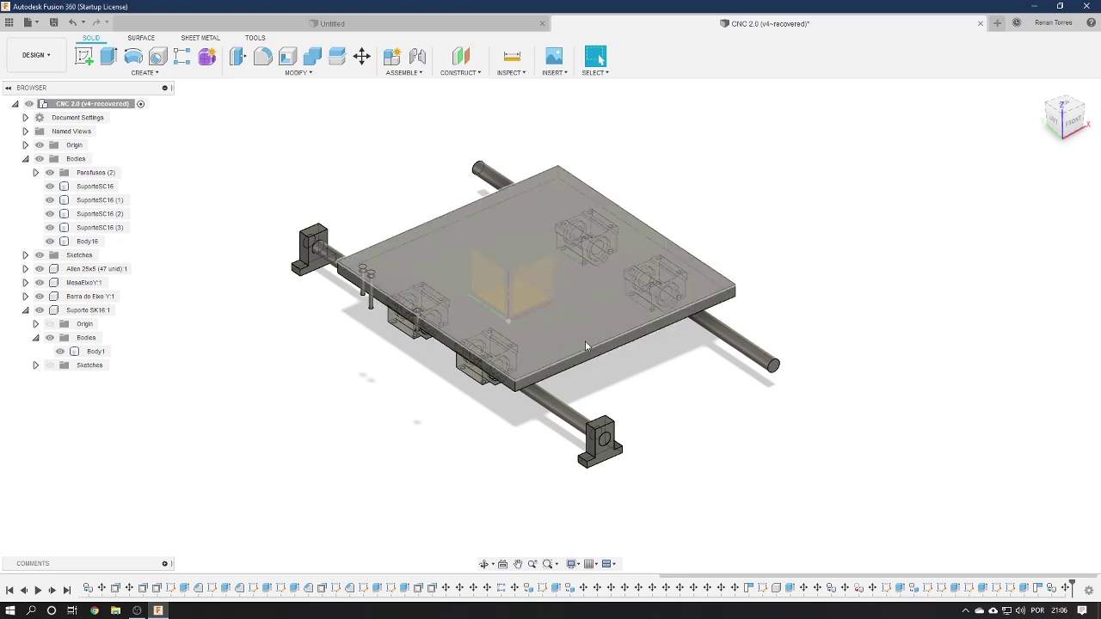
{"action": "key", "text": "ctrl+z"}
{"action": "key", "text": "m"}
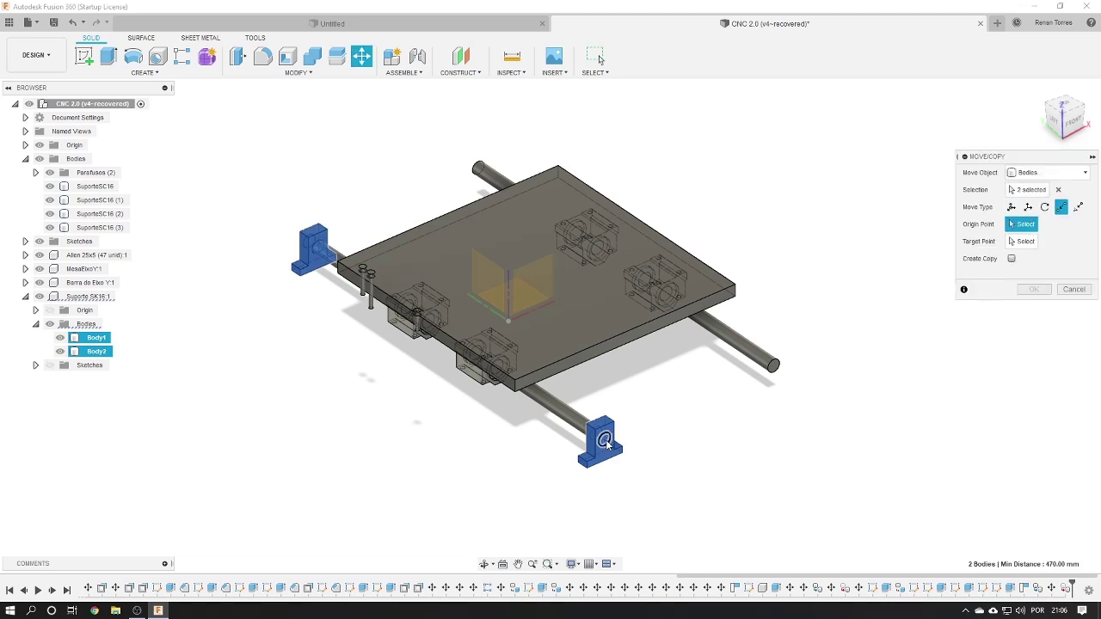
{"action": "left_click", "coordinate": [606, 440]}
{"action": "left_click", "coordinate": [770, 369]}
{"action": "key", "text": "Return"}
{"action": "mouse_move", "coordinate": [619, 396]}
{"action": "middle_mouse_down", "text": "shift"}
{"action": "mouse_move", "coordinate": [588, 370]}
{"action": "mouse_move", "coordinate": [482, 405]}
{"action": "middle_mouse_up", "text": "shift"}
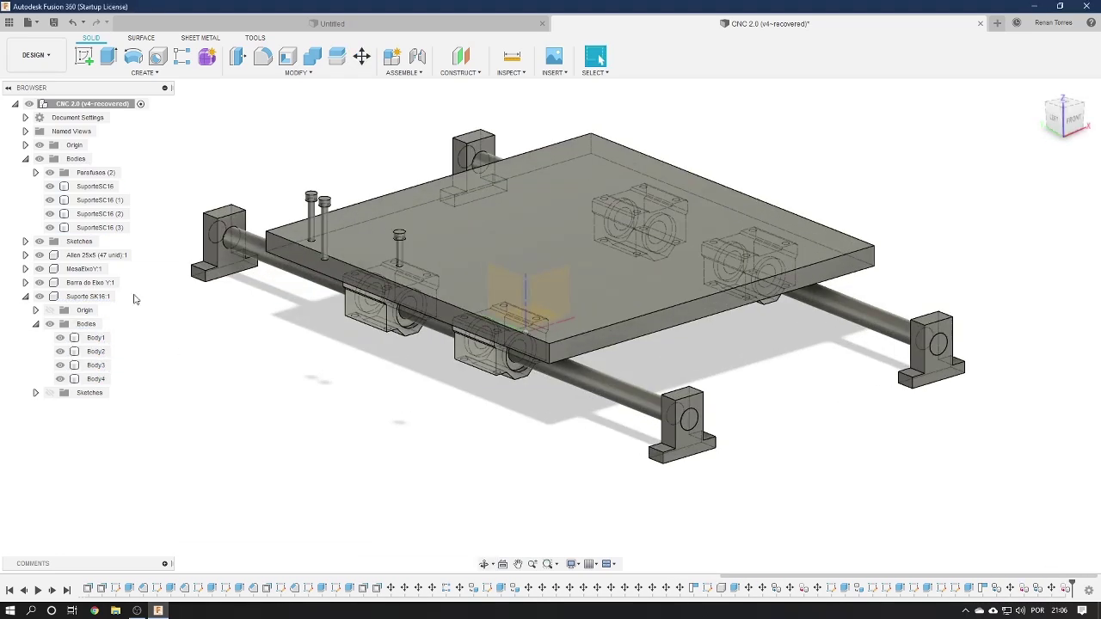
Select the Mesa plate body, then collapse the tree and select the MesaEixoY component
{"action": "left_click", "coordinate": [25, 268]}
{"action": "left_click", "coordinate": [35, 296]}
{"action": "left_click", "coordinate": [95, 309]}
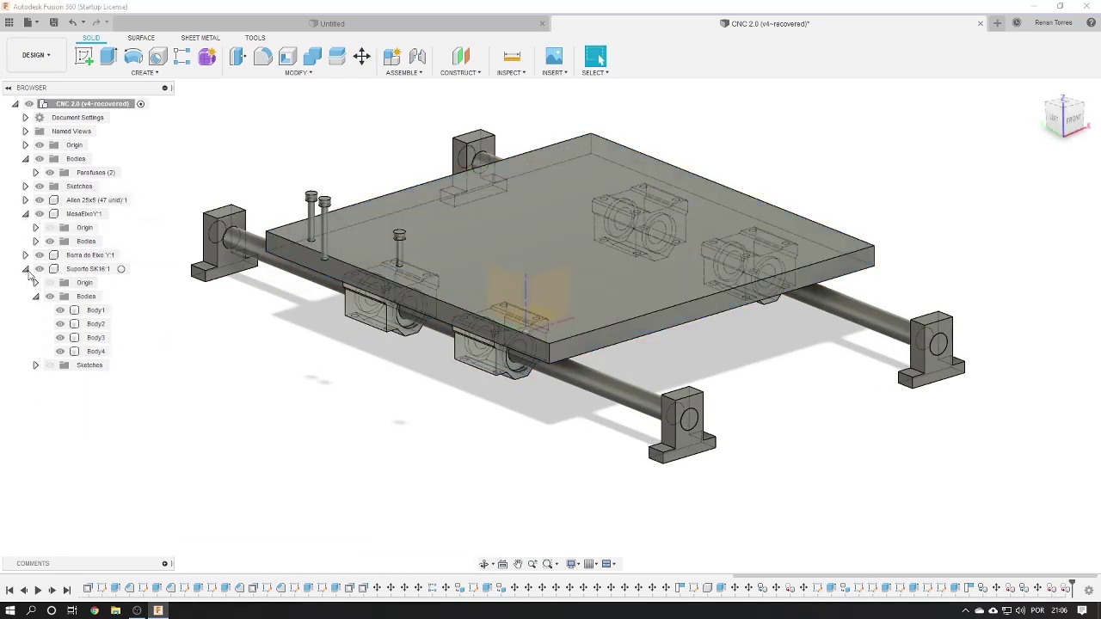
{"action": "left_click", "coordinate": [25, 213]}
{"action": "left_click", "coordinate": [25, 241]}
{"action": "left_click", "coordinate": [86, 213]}
{"action": "mouse_move", "coordinate": [482, 431]}
{"action": "middle_mouse_down", "text": "shift"}
{"action": "mouse_move", "coordinate": [559, 456]}
{"action": "mouse_move", "coordinate": [443, 456]}
{"action": "mouse_move", "coordinate": [460, 453]}
{"action": "middle_mouse_up", "text": "shift"}
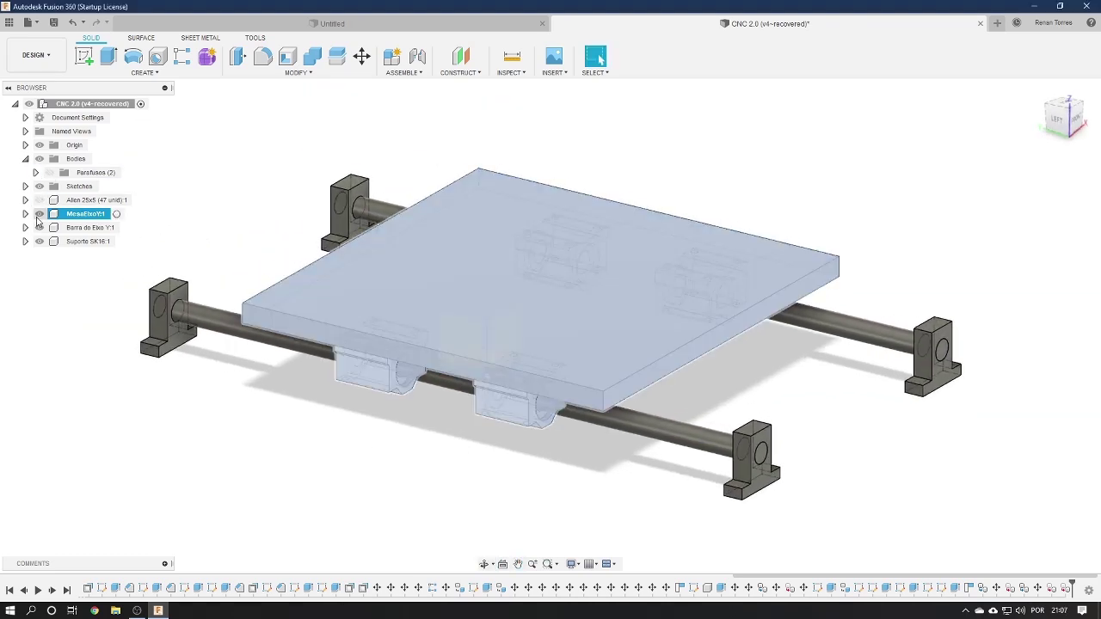
Expand MesaEixoY:1 Bodies and select the whole table component
{"action": "left_click", "coordinate": [25, 213]}
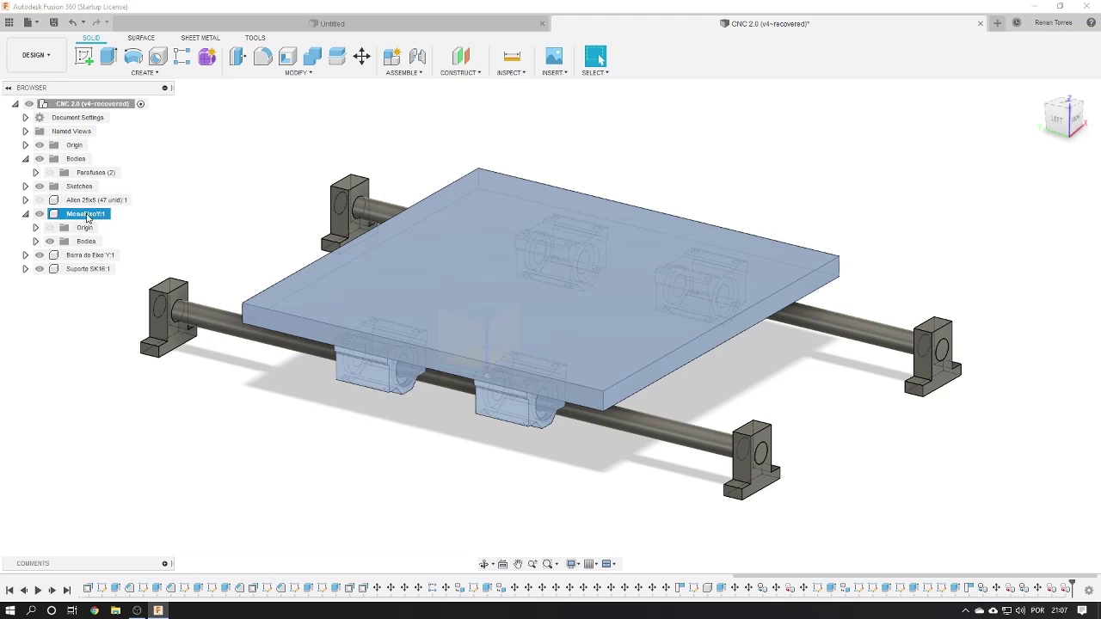
{"action": "left_click", "coordinate": [35, 242]}
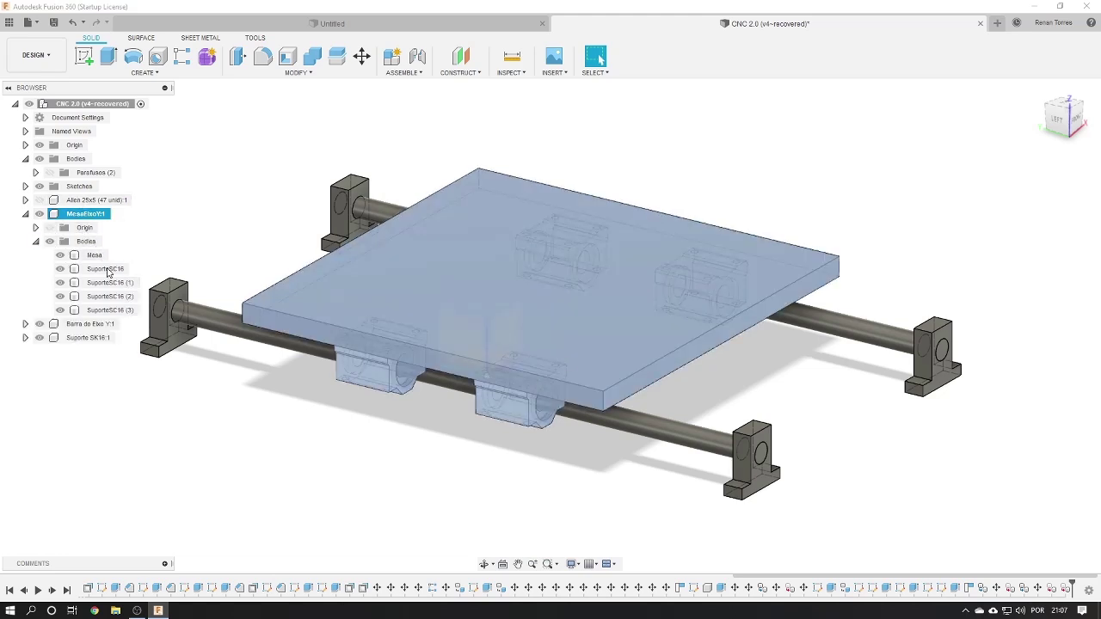
{"action": "left_click", "coordinate": [533, 364]}
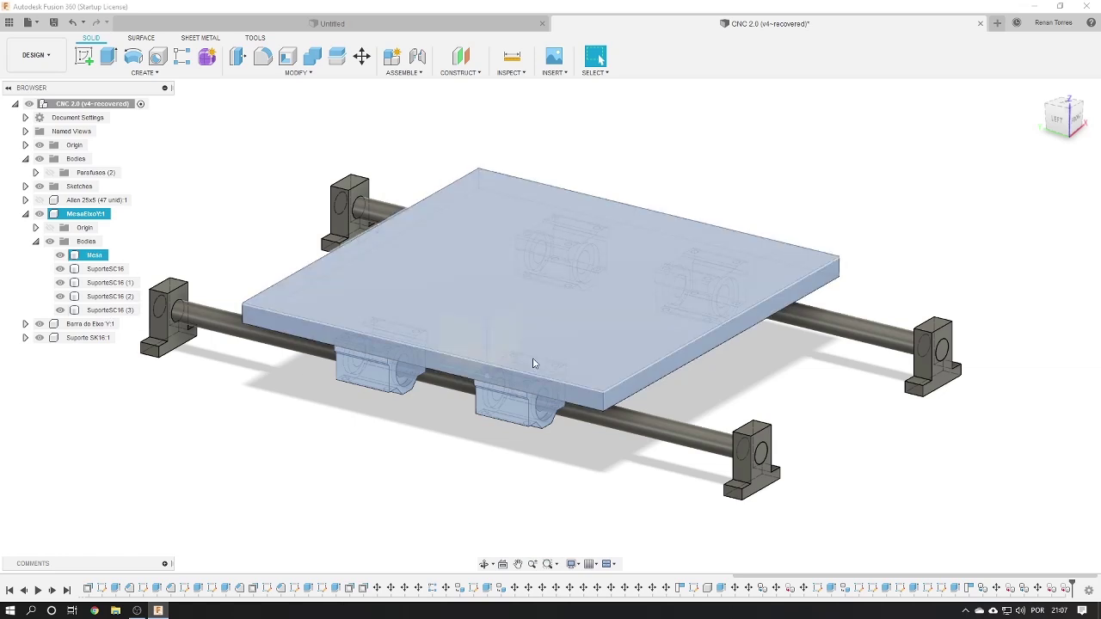
{"action": "left_click", "coordinate": [535, 364]}
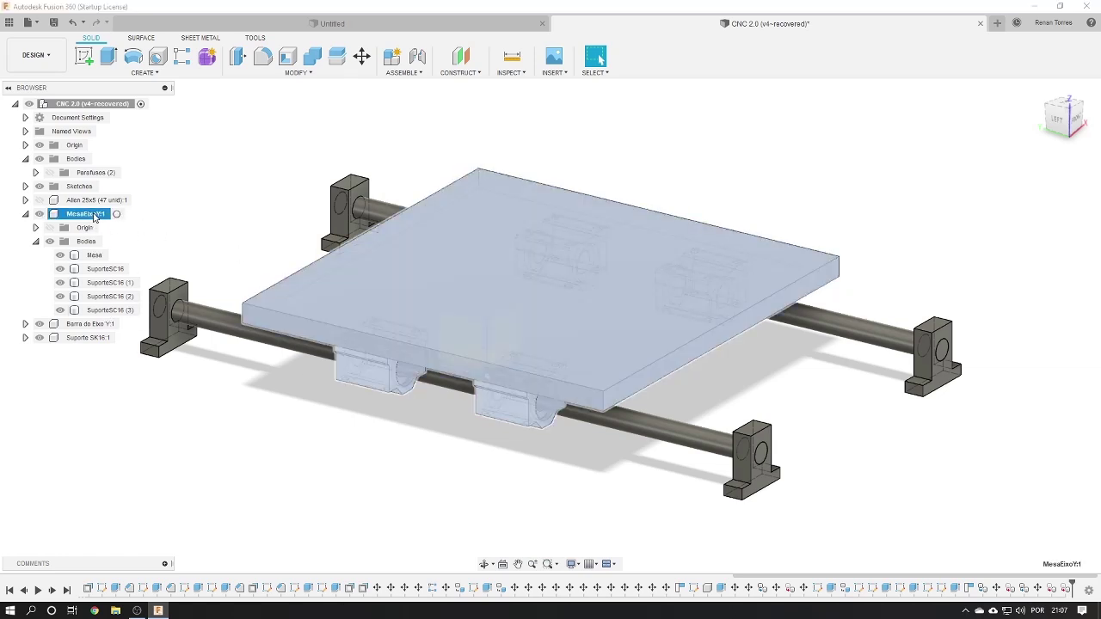
Trial-slide the table along the rods to 110, -80 and -30 mm, then cancel the move
{"action": "left_click", "coordinate": [361, 57]}
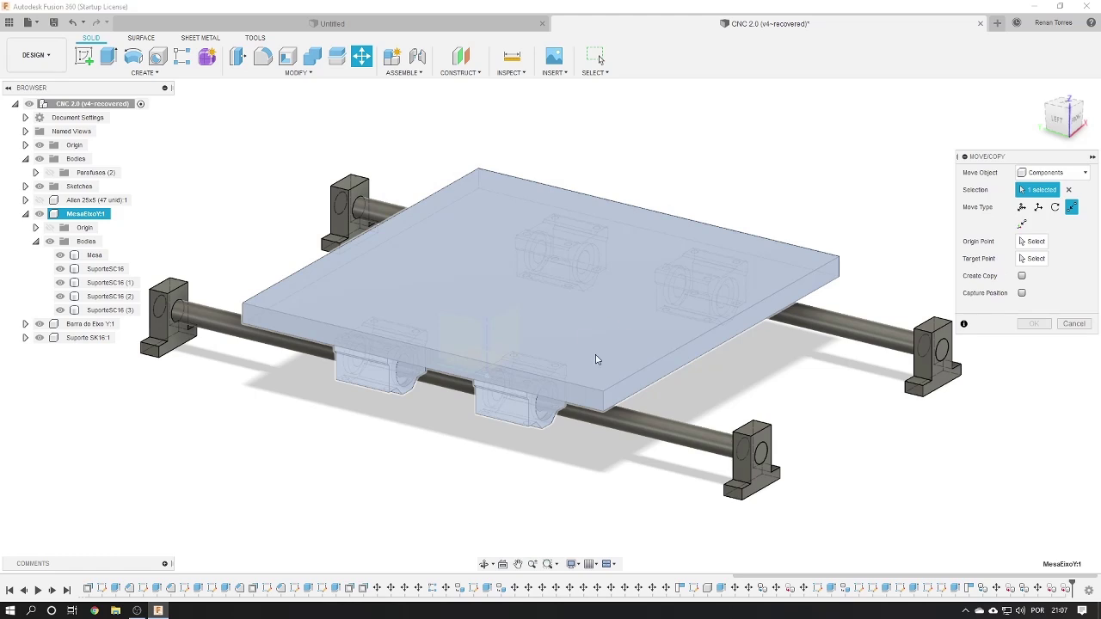
{"action": "left_click", "coordinate": [1021, 207]}
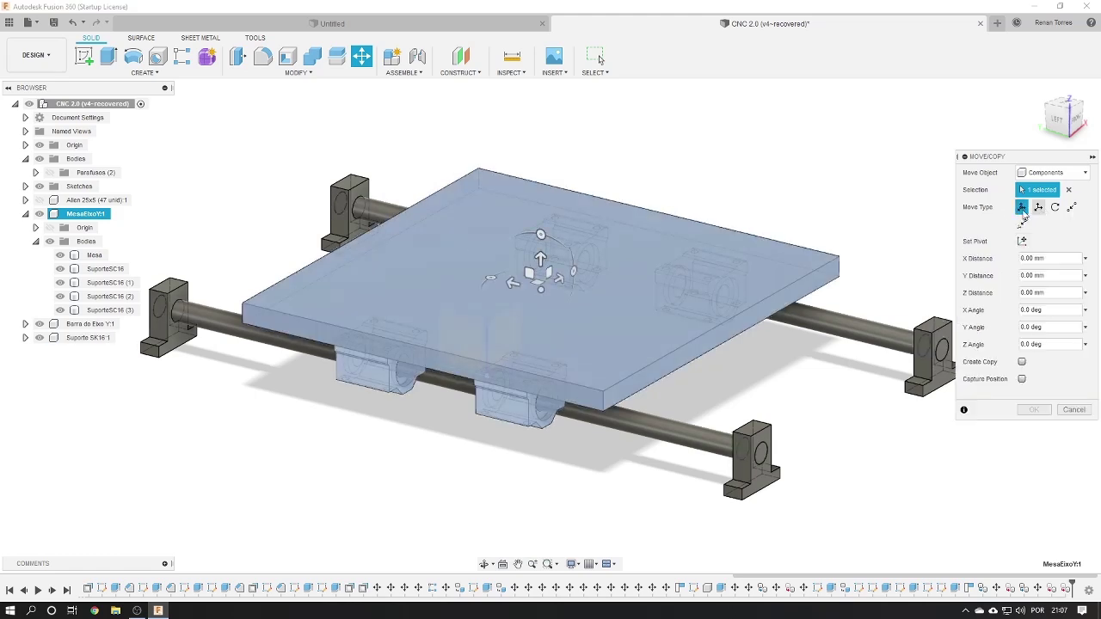
{"action": "left_click", "coordinate": [1038, 208]}
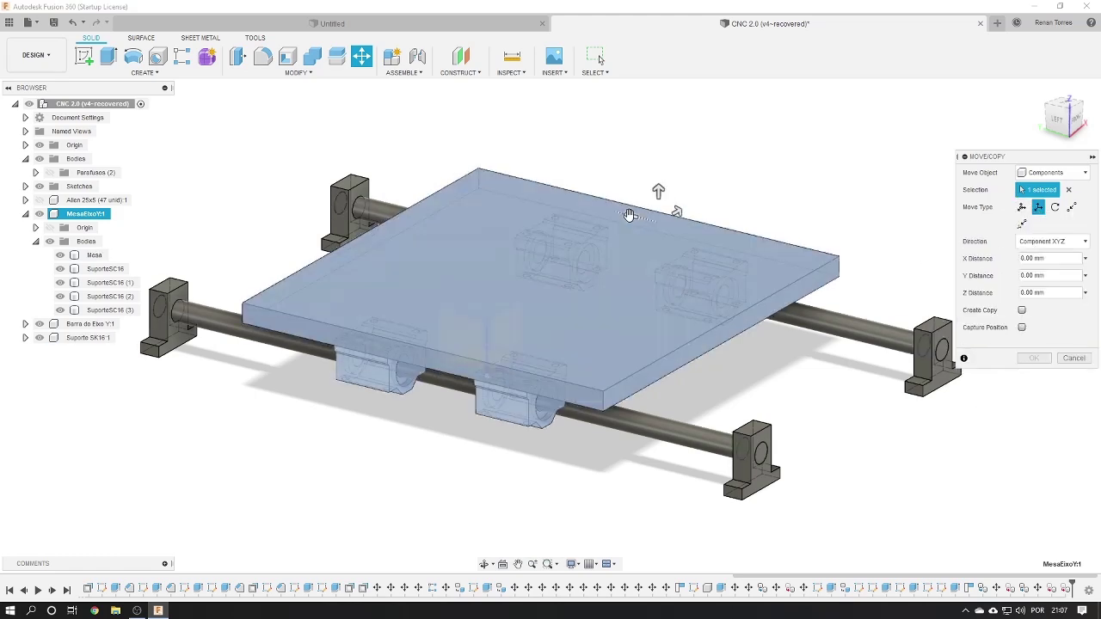
{"action": "left_click_drag", "start_coordinate": [629, 214], "coordinate": [462, 175]}
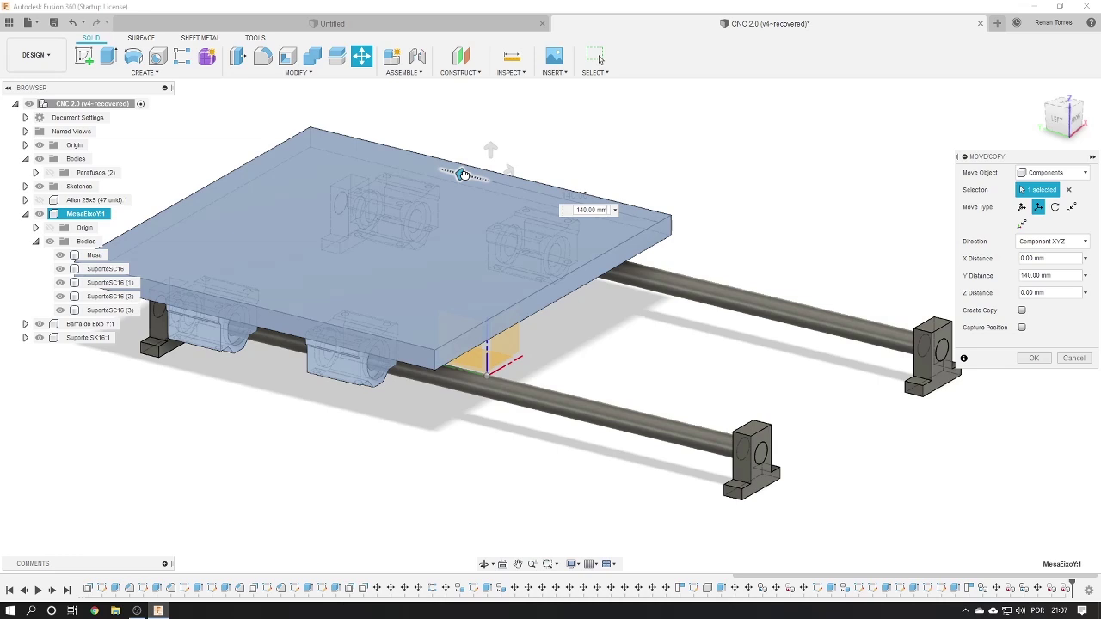
{"action": "left_click_drag", "start_coordinate": [463, 175], "coordinate": [825, 287]}
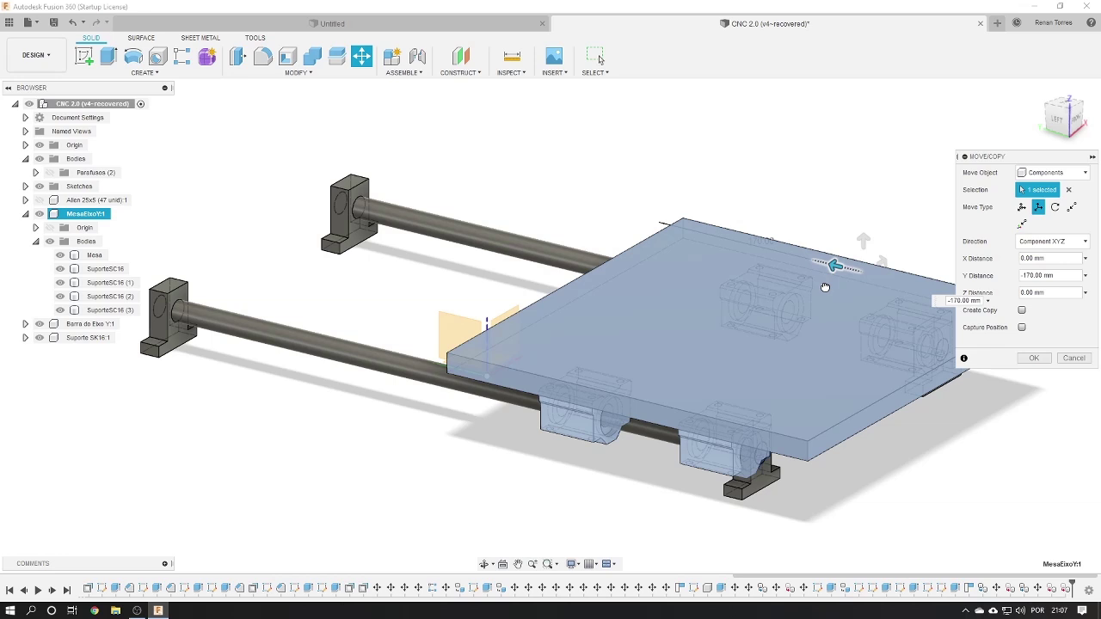
{"action": "mouse_move", "coordinate": [825, 288]}
{"action": "left_mouse_down"}
{"action": "mouse_move", "coordinate": [740, 249]}
{"action": "mouse_move", "coordinate": [651, 250]}
{"action": "left_mouse_up"}
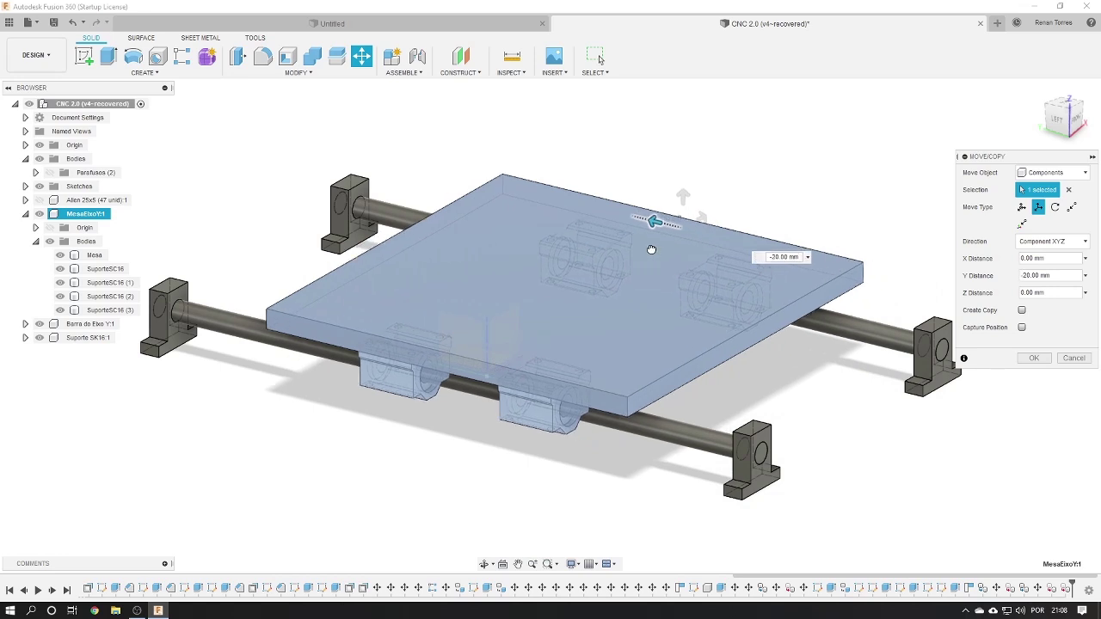
{"action": "left_click", "coordinate": [1083, 360]}
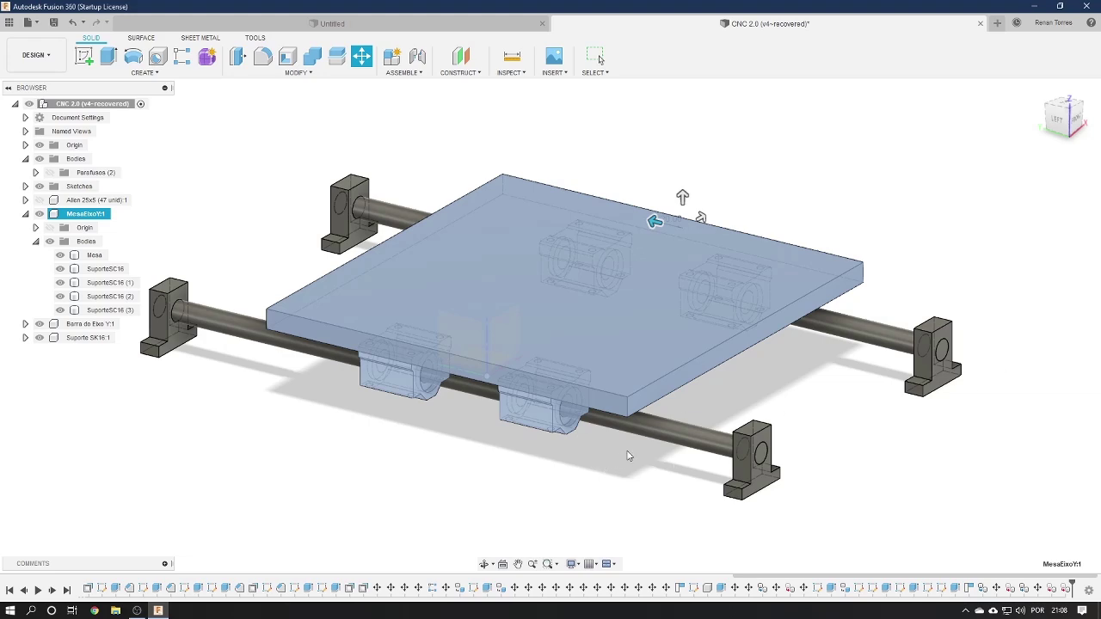
Snap the assembly to the exact Left view
{"action": "key", "text": "Escape"}
{"action": "mouse_move", "coordinate": [675, 427]}
{"action": "middle_mouse_down", "text": "shift"}
{"action": "mouse_move", "coordinate": [762, 393]}
{"action": "mouse_move", "coordinate": [728, 423]}
{"action": "middle_mouse_up", "text": "shift"}
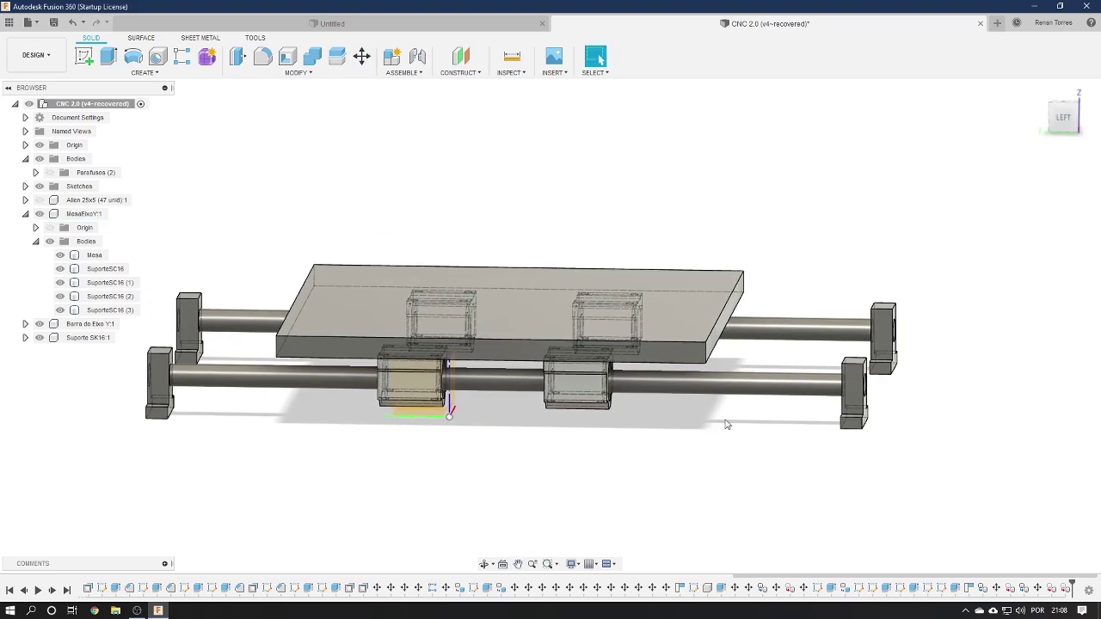
{"action": "mouse_move", "coordinate": [860, 374]}
{"action": "middle_mouse_down", "text": "shift"}
{"action": "mouse_move", "coordinate": [599, 58]}
{"action": "mouse_move", "coordinate": [600, 81]}
{"action": "middle_mouse_up", "text": "shift"}
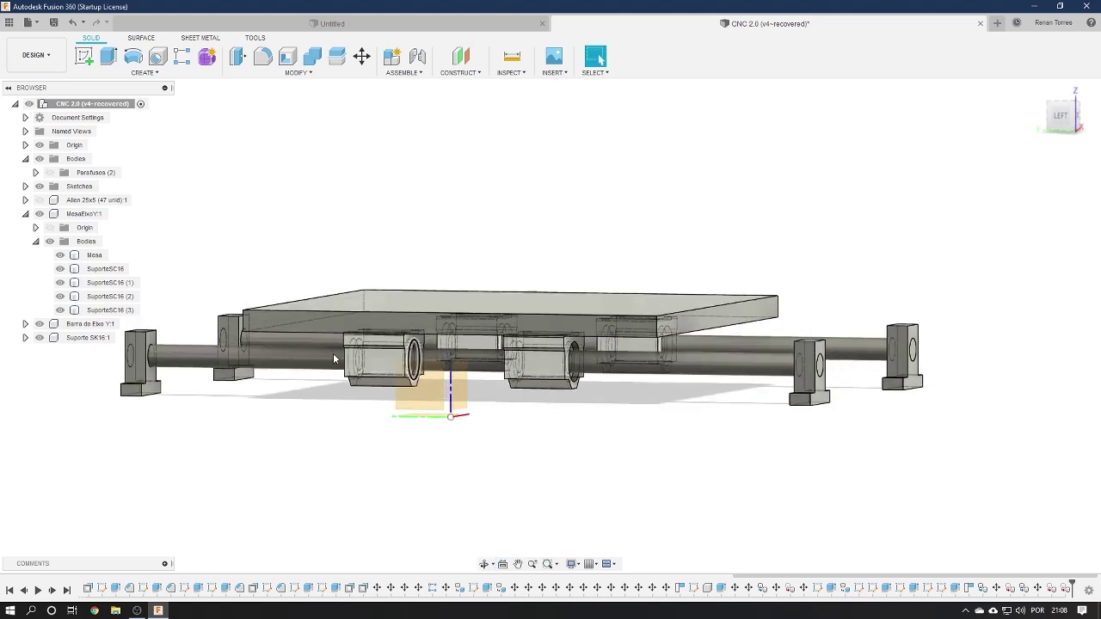
{"action": "left_click", "coordinate": [1060, 113]}
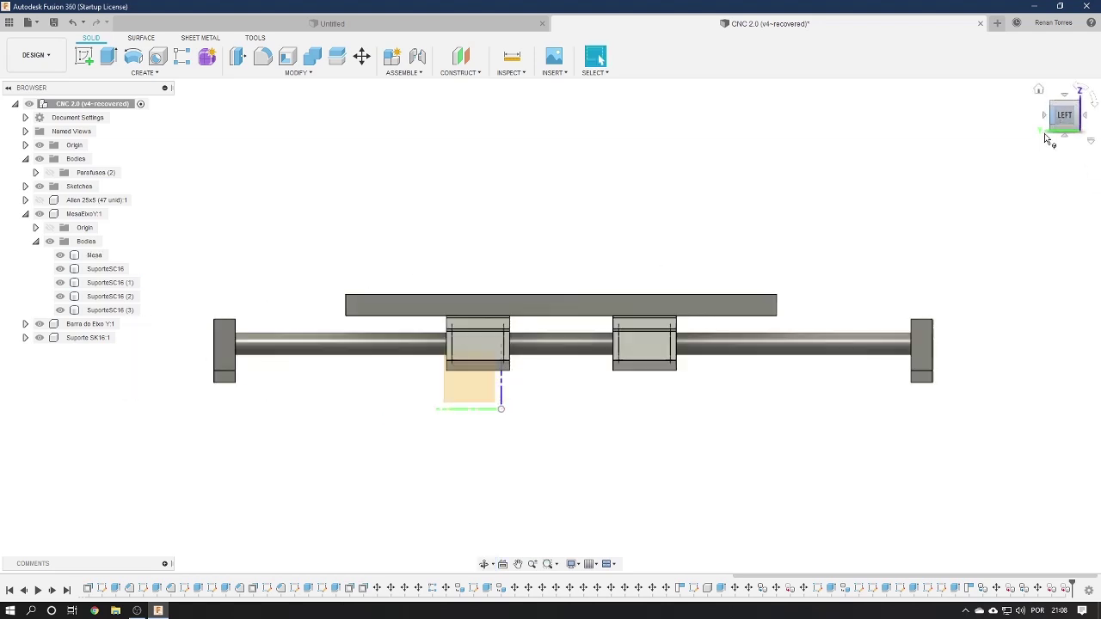
{"action": "middle_click_drag", "start_coordinate": [899, 309], "coordinate": [731, 329]}
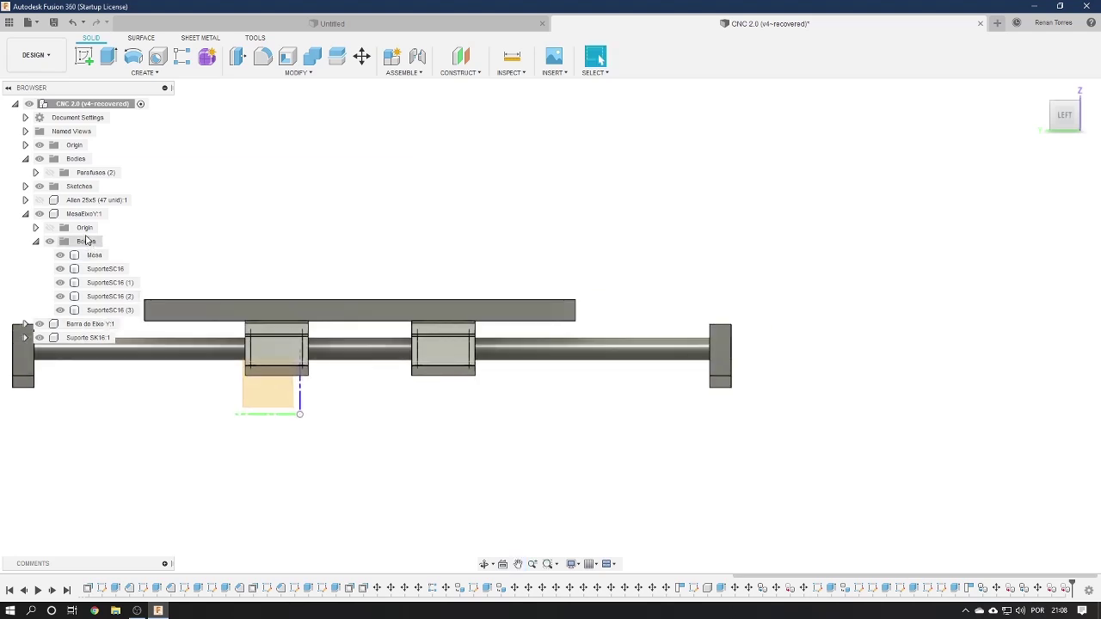
Select MesaEixoY:1, zoom toward the right support and start a Move/Copy with M
{"action": "left_click", "coordinate": [79, 214]}
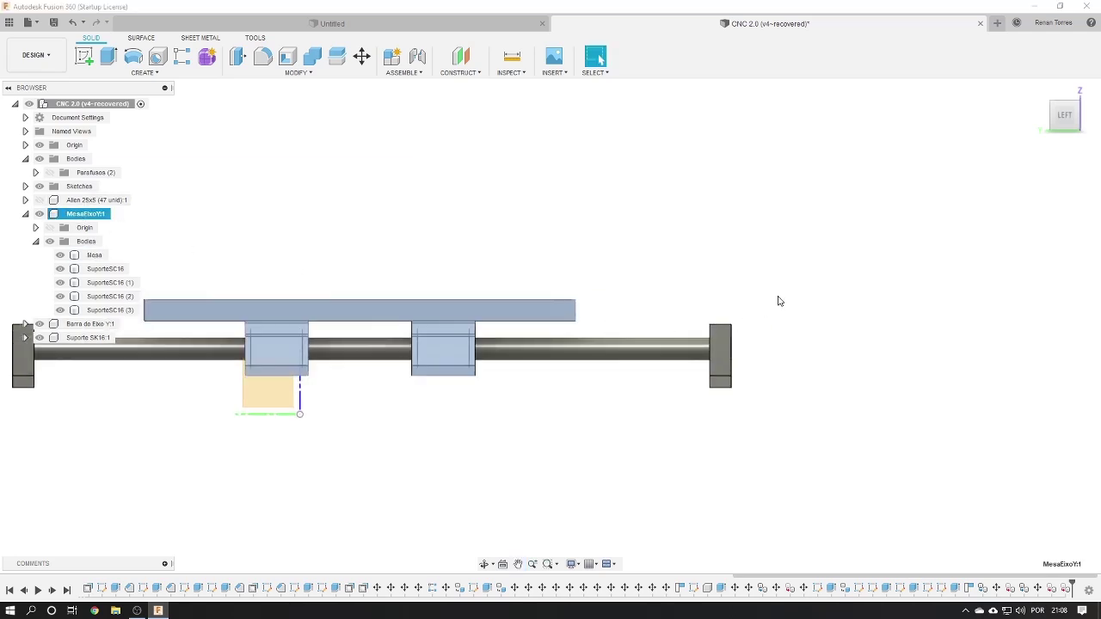
{"action": "middle_click_drag", "start_coordinate": [757, 315], "coordinate": [669, 357]}
{"action": "scroll", "coordinate": [658, 355], "scroll_direction": "up", "scroll_amount": 3}
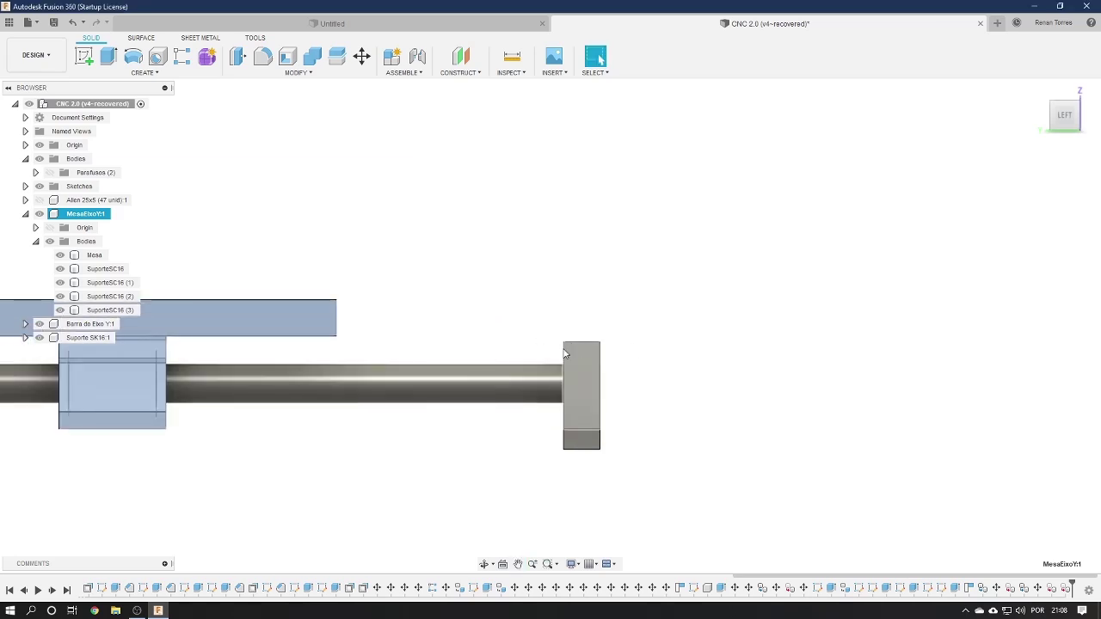
{"action": "key", "text": "m"}
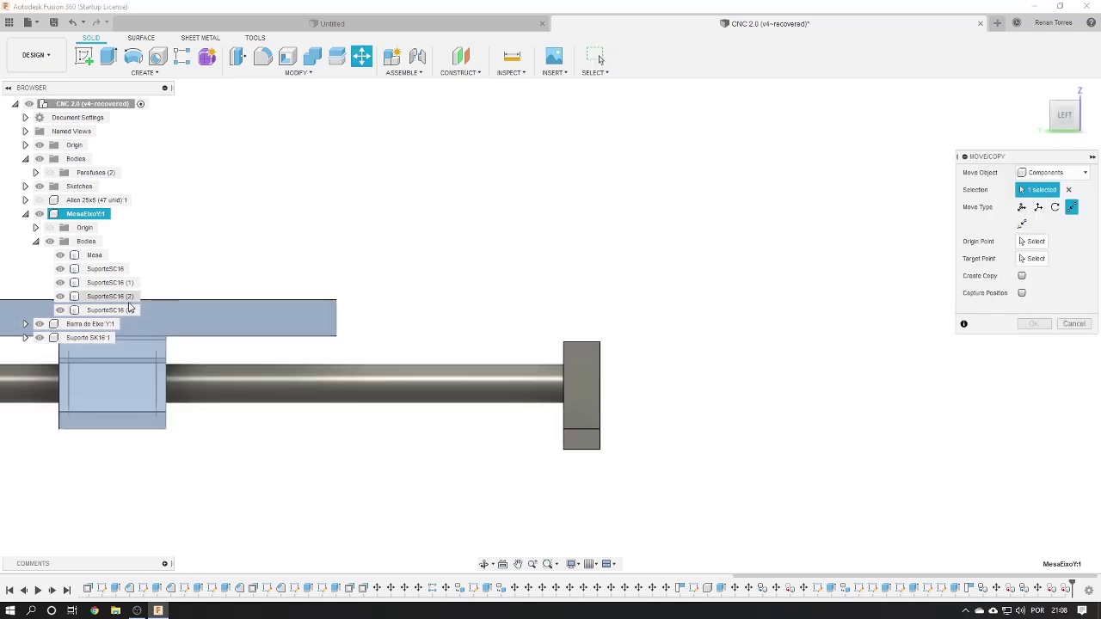
Switch to Free Move and drag the table -160 mm along Y
{"action": "left_click", "coordinate": [1022, 208]}
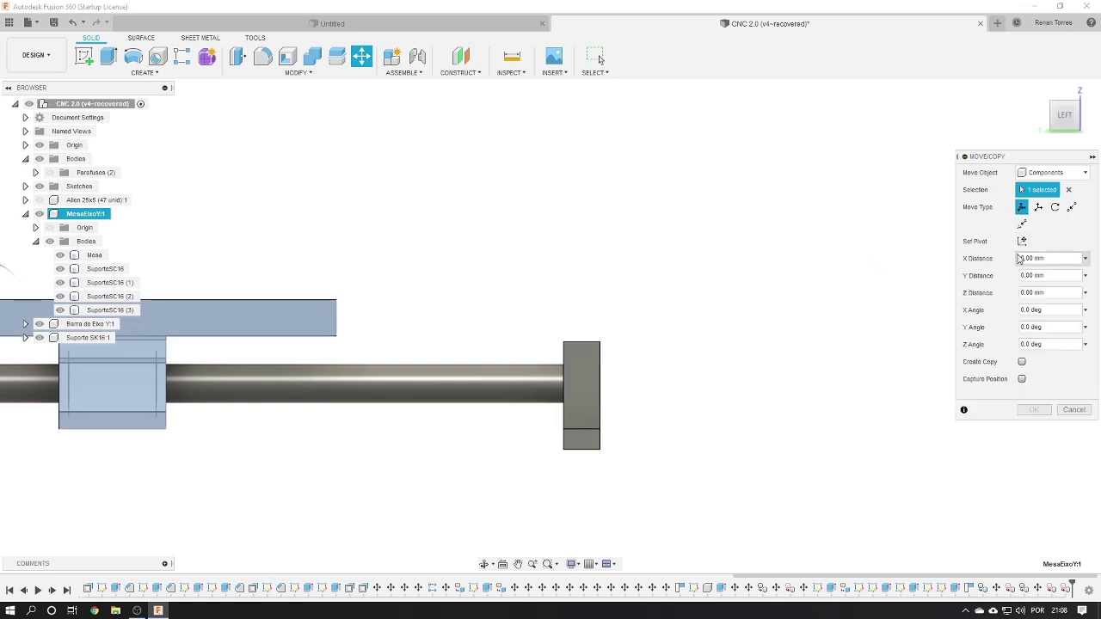
{"action": "scroll", "coordinate": [327, 303], "scroll_direction": "down", "scroll_amount": 1}
{"action": "scroll", "coordinate": [301, 306], "scroll_direction": "down", "scroll_amount": 2}
{"action": "scroll", "coordinate": [258, 310], "scroll_direction": "down", "scroll_amount": 2}
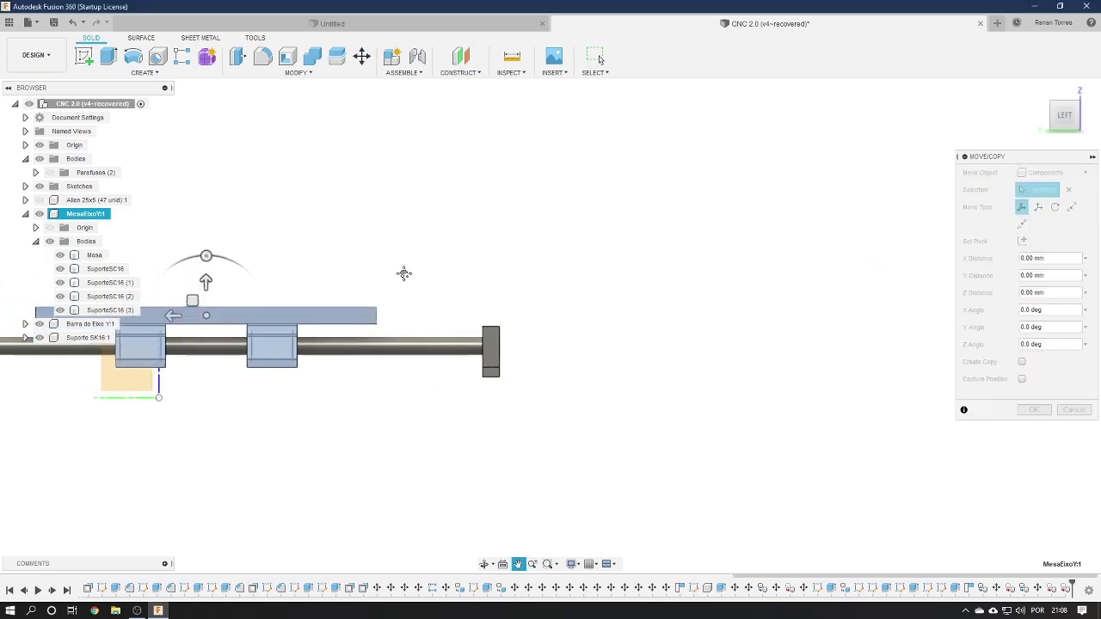
{"action": "scroll", "coordinate": [236, 313], "scroll_direction": "down", "scroll_amount": 1}
{"action": "left_click_drag", "start_coordinate": [235, 314], "coordinate": [419, 319]}
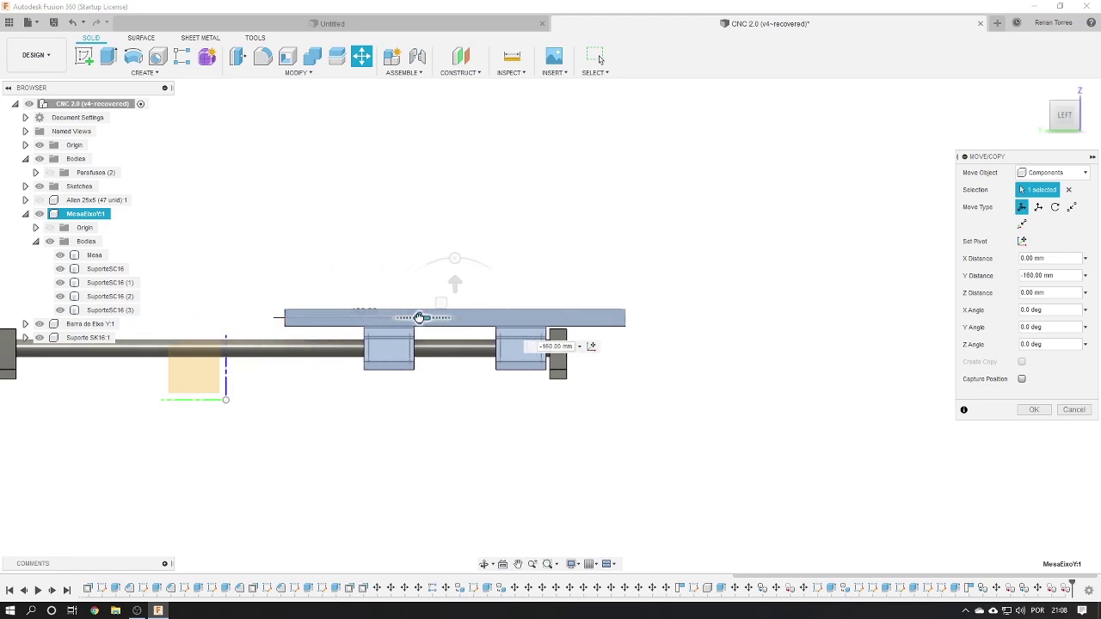
{"action": "scroll", "coordinate": [597, 310], "scroll_direction": "up", "scroll_amount": 2}
{"action": "scroll", "coordinate": [560, 410], "scroll_direction": "up", "scroll_amount": 2}
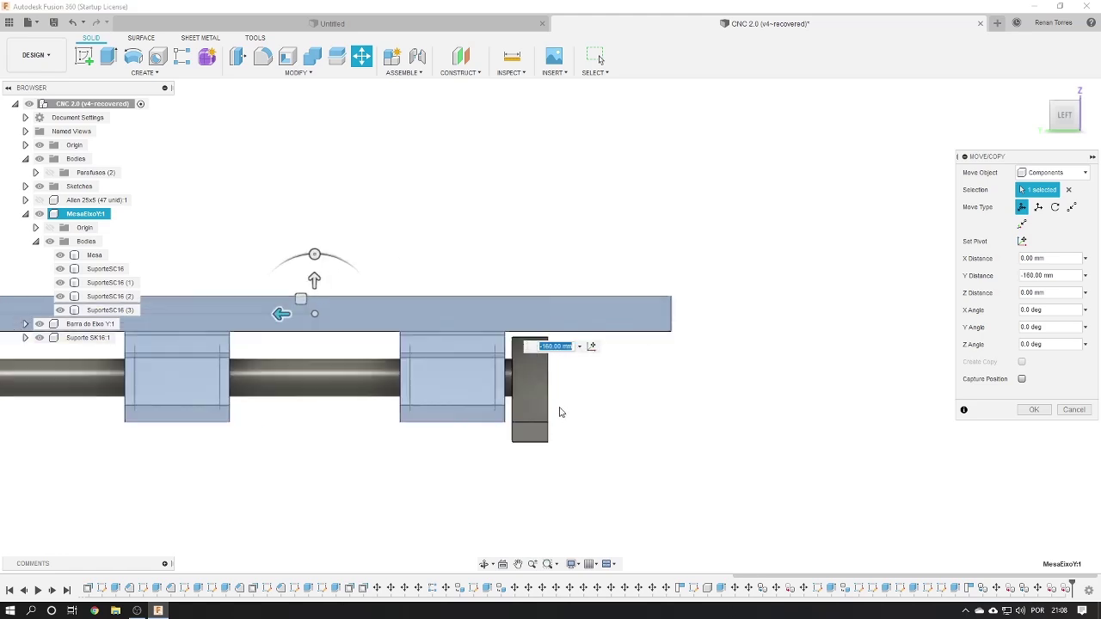
{"action": "scroll", "coordinate": [555, 409], "scroll_direction": "up", "scroll_amount": 2}
{"action": "scroll", "coordinate": [555, 408], "scroll_direction": "up", "scroll_amount": 1}
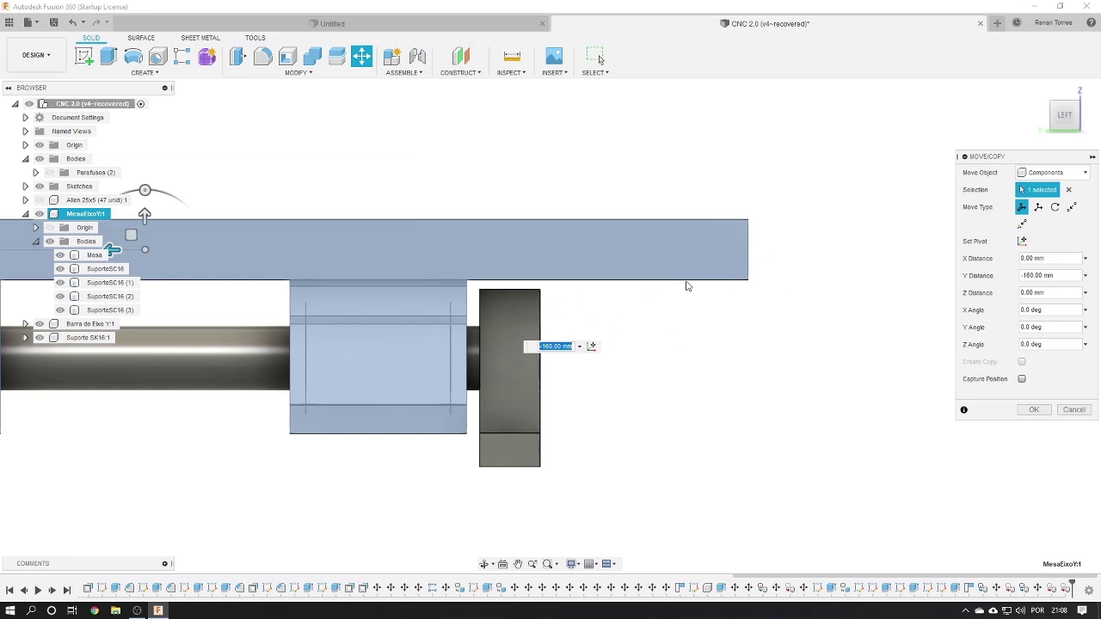
Inspect the table's alignment over the supports, close the move and return to the home view
{"action": "middle_click_drag", "start_coordinate": [656, 328], "coordinate": [651, 323], "text": "shift"}
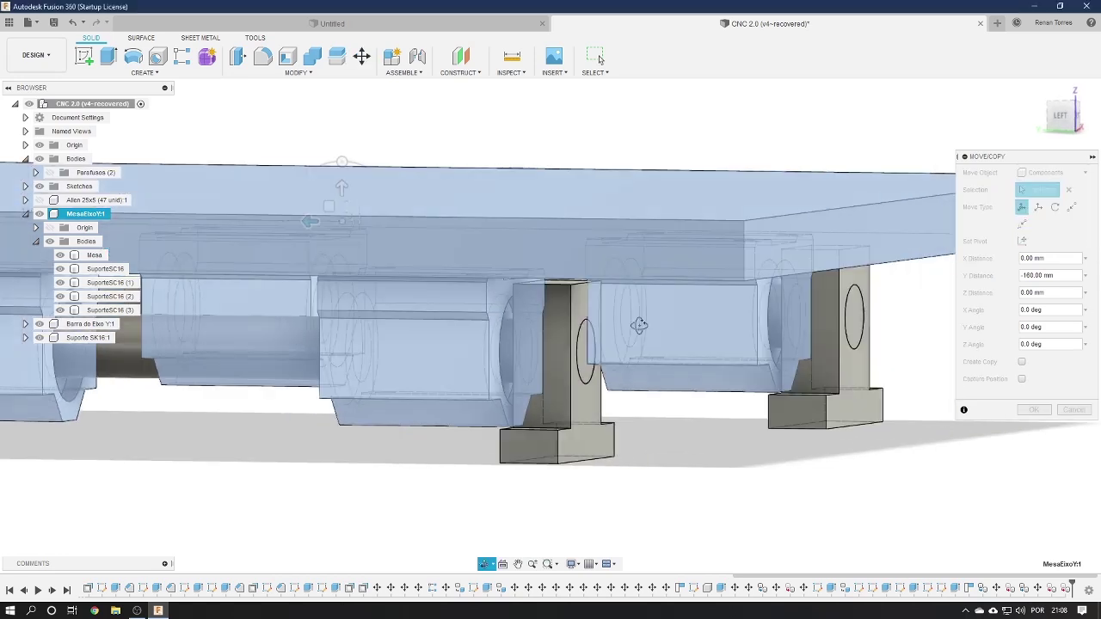
{"action": "scroll", "coordinate": [375, 308], "scroll_direction": "down", "scroll_amount": 3}
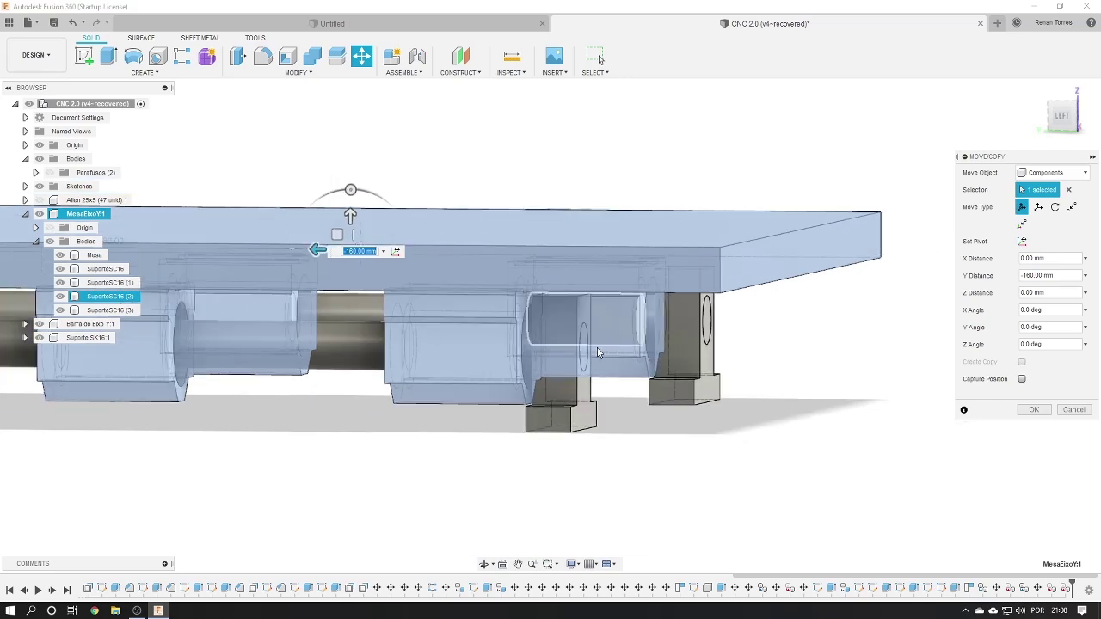
{"action": "scroll", "coordinate": [374, 308], "scroll_direction": "down", "scroll_amount": 3}
{"action": "scroll", "coordinate": [286, 288], "scroll_direction": "up", "scroll_amount": 2}
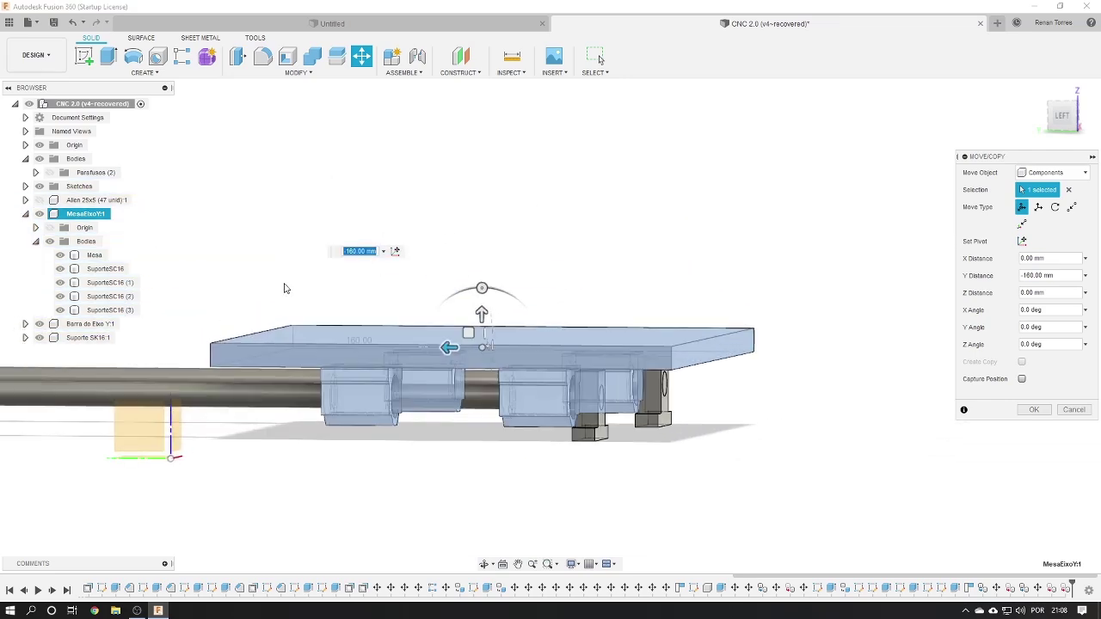
{"action": "middle_click_drag", "start_coordinate": [640, 295], "coordinate": [735, 273], "text": "shift"}
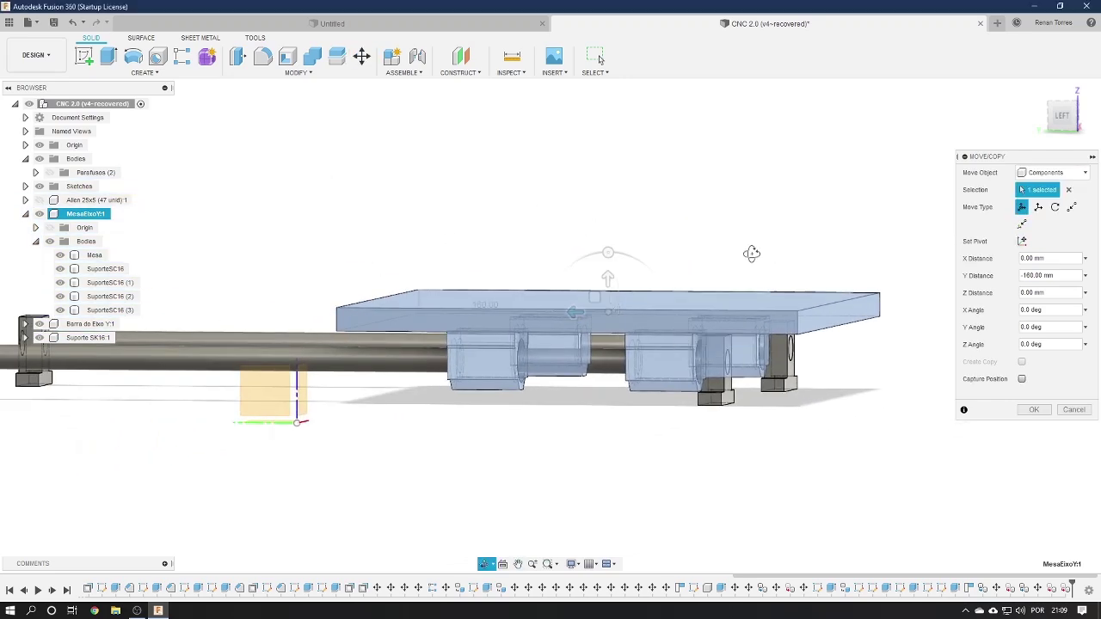
{"action": "left_click", "coordinate": [1074, 411]}
{"action": "key", "text": "F6"}
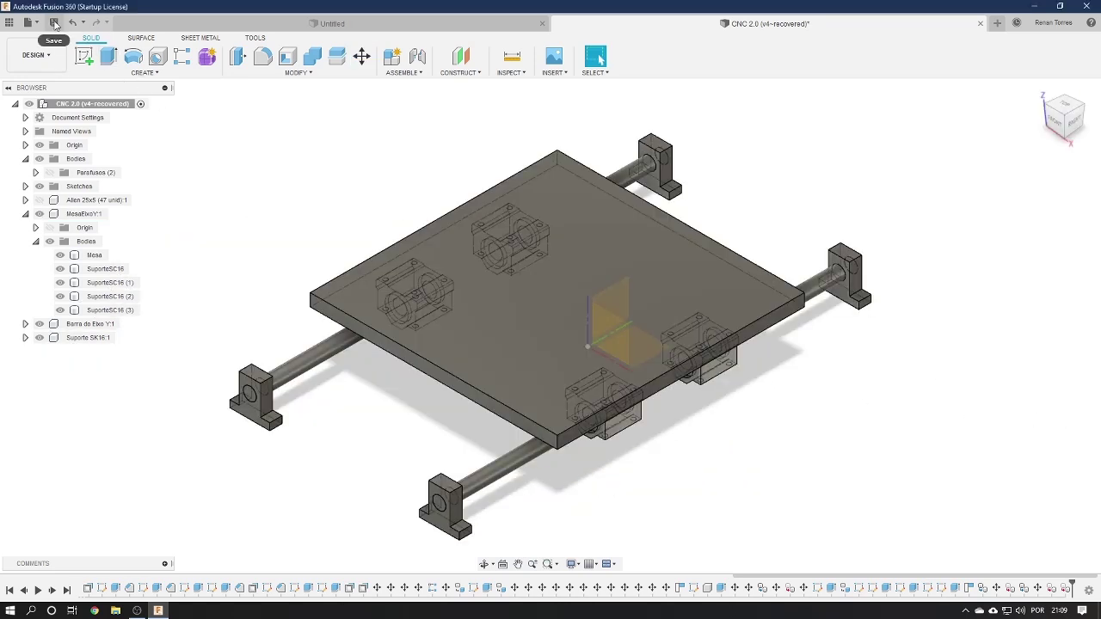
Save CNC 2.0 as a new version, then clear the Mesa body selection
{"action": "left_click", "coordinate": [54, 22]}
{"action": "left_click", "coordinate": [550, 317]}
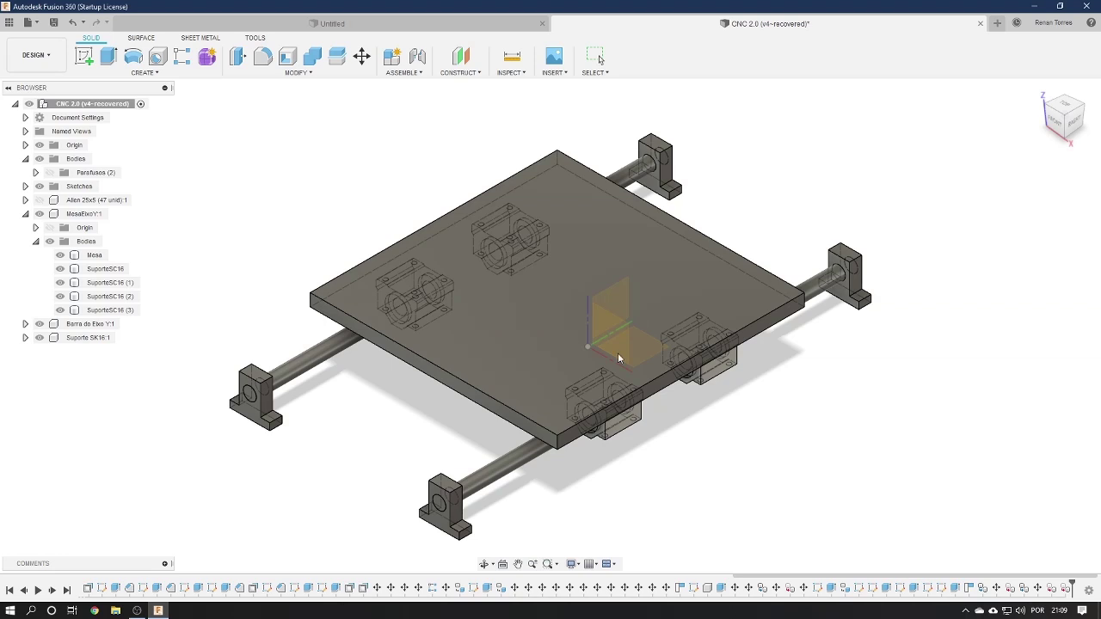
{"action": "left_click", "coordinate": [549, 332]}
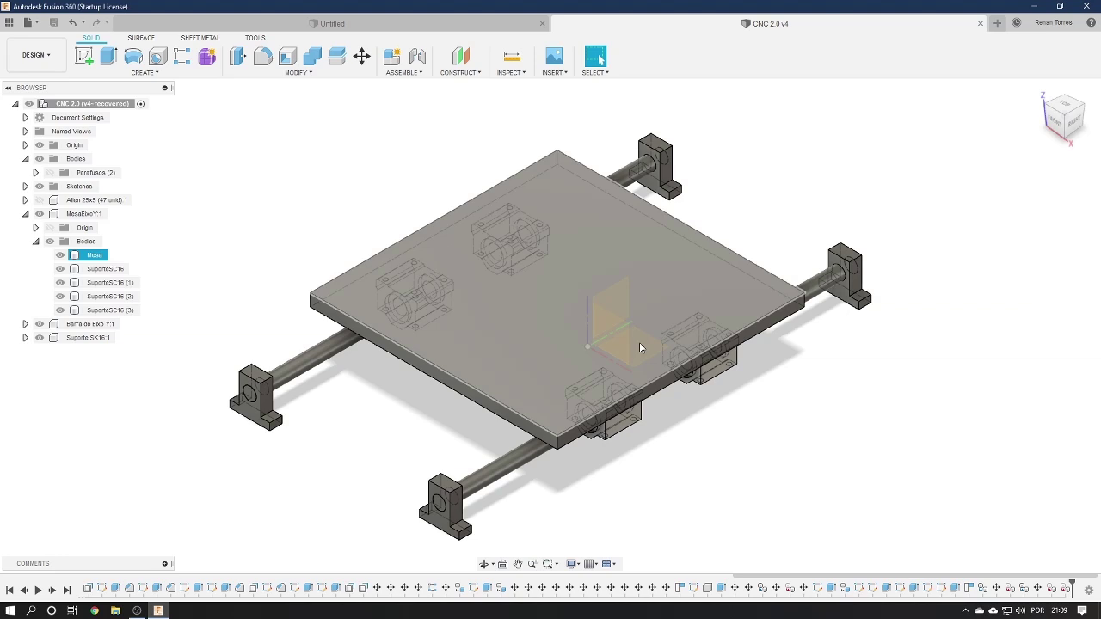
{"action": "key", "text": "Escape"}
Start a sketch on the table's top face with the Center Rectangle tool
{"action": "left_click", "coordinate": [86, 60]}
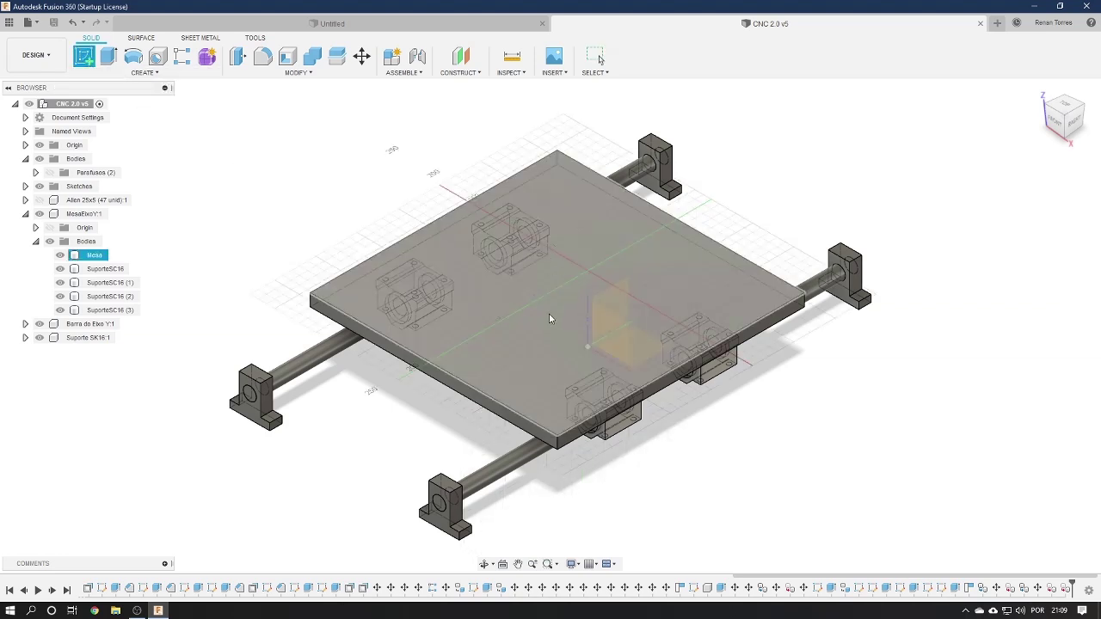
{"action": "left_click", "coordinate": [550, 318]}
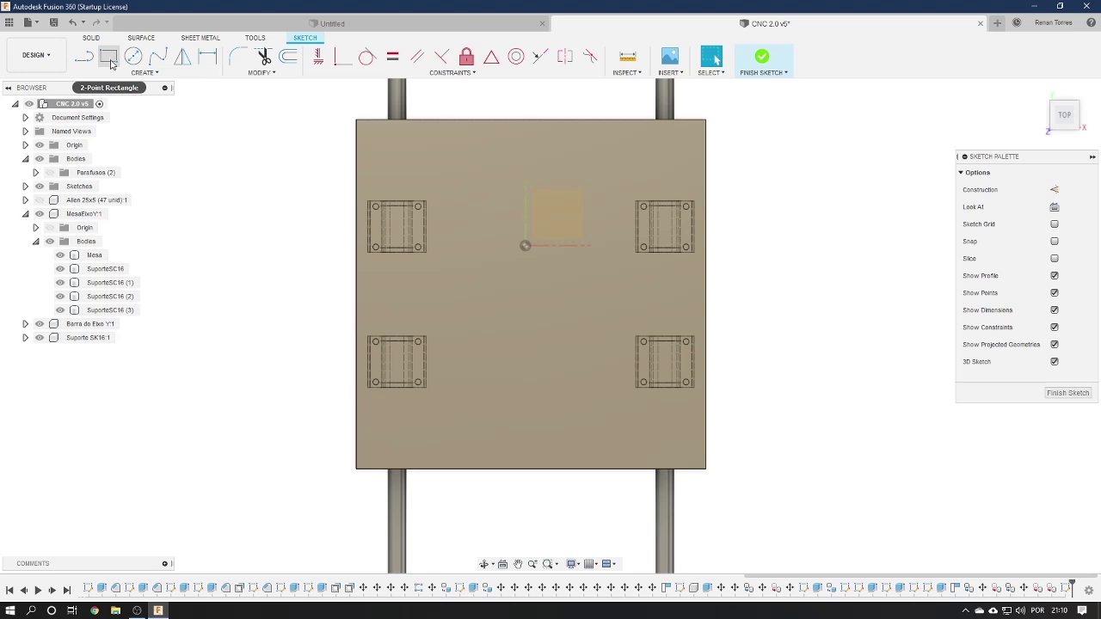
{"action": "left_click", "coordinate": [144, 75]}
{"action": "mouse_move", "coordinate": [98, 99]}
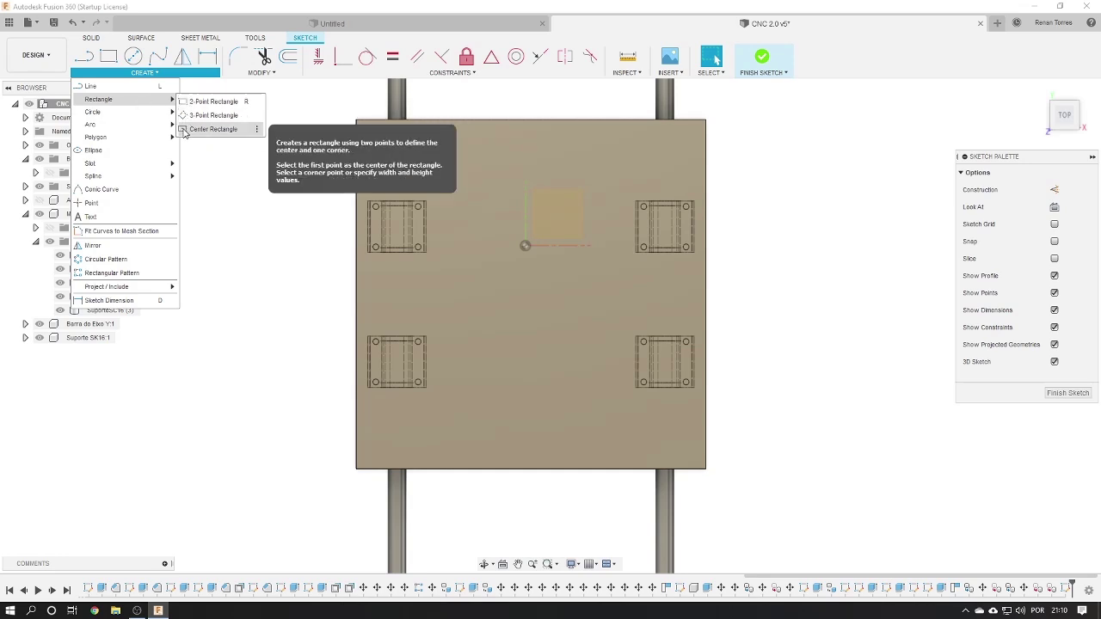
{"action": "left_click", "coordinate": [206, 129]}
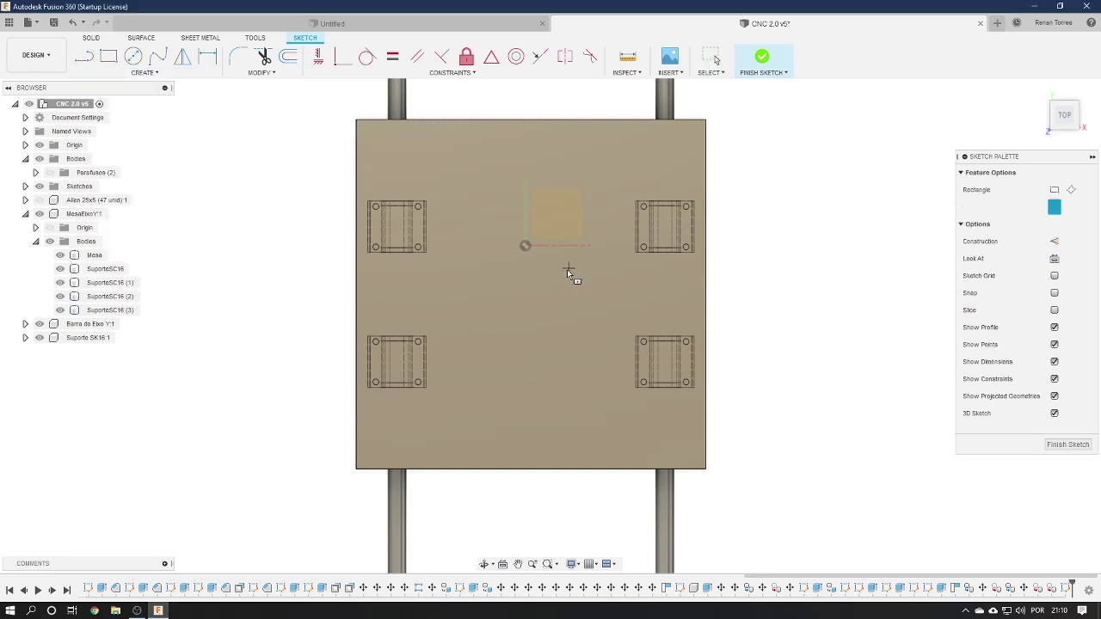
Draw a 600 × 500 mm centre rectangle at the table centre and finish the sketch
{"action": "left_click", "coordinate": [528, 293]}
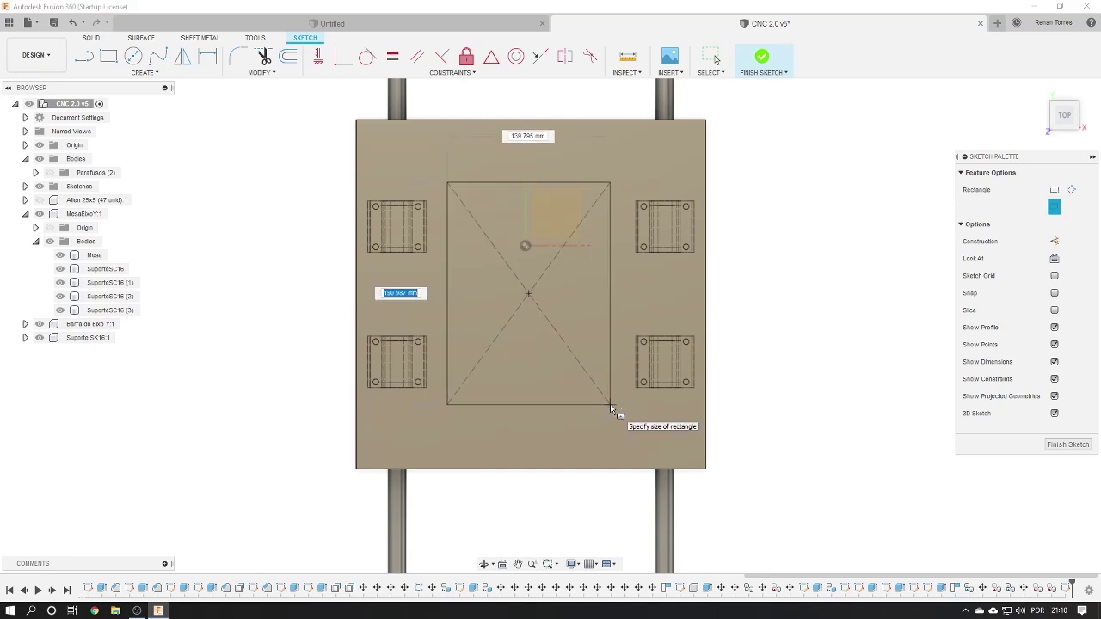
{"action": "type", "text": "600"}
{"action": "key", "text": "Tab"}
{"action": "type", "text": "500"}
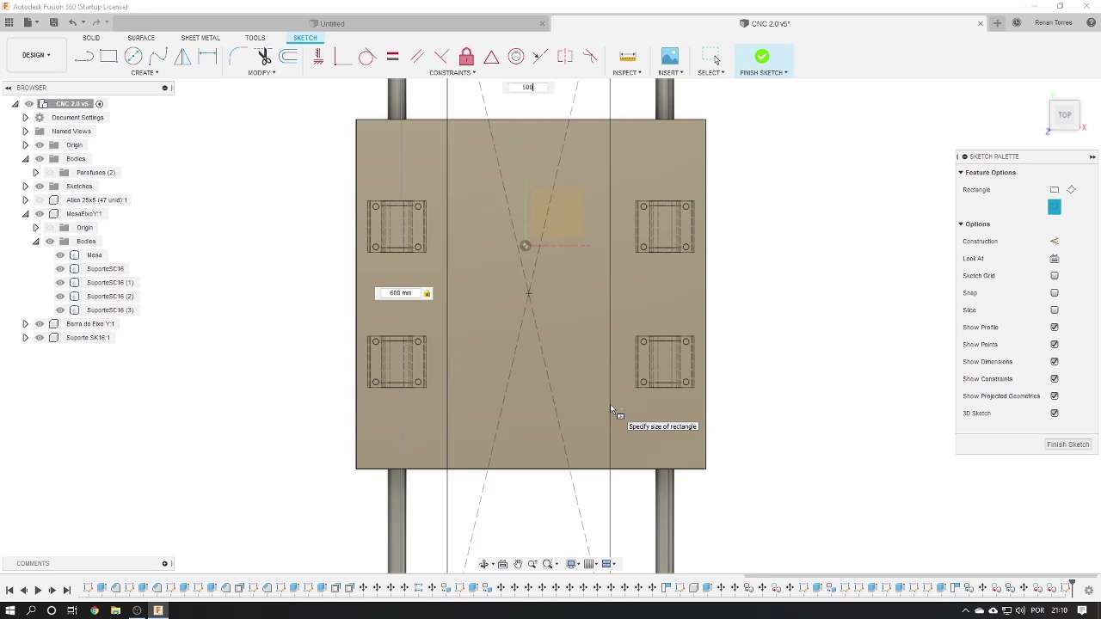
{"action": "key", "text": "Tab"}
{"action": "key", "text": "Return"}
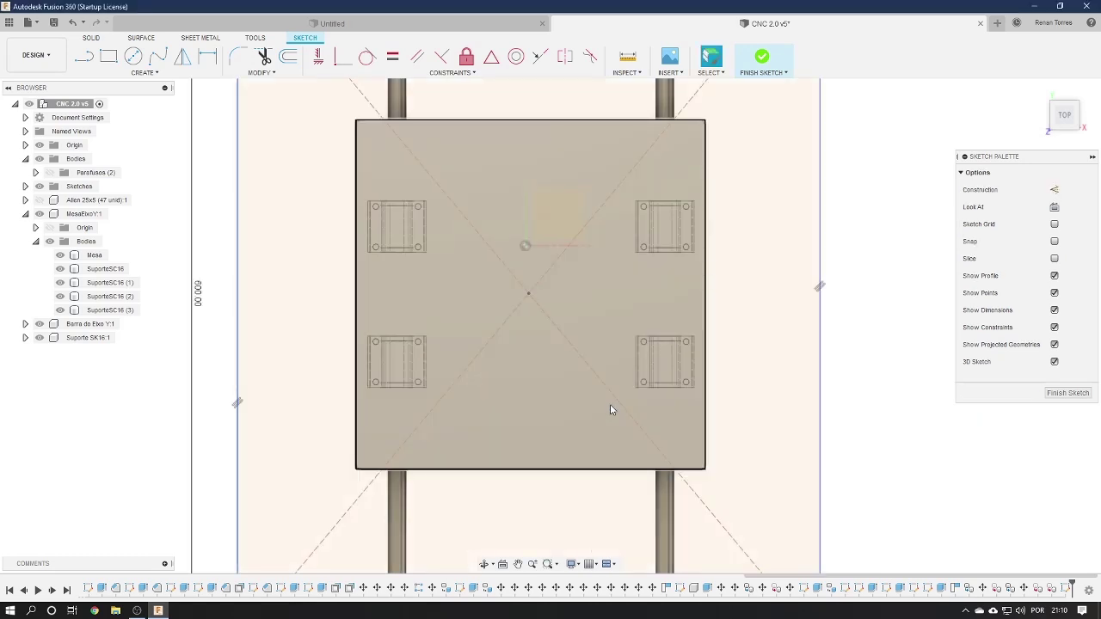
{"action": "scroll", "coordinate": [512, 231], "scroll_direction": "down", "scroll_amount": 3}
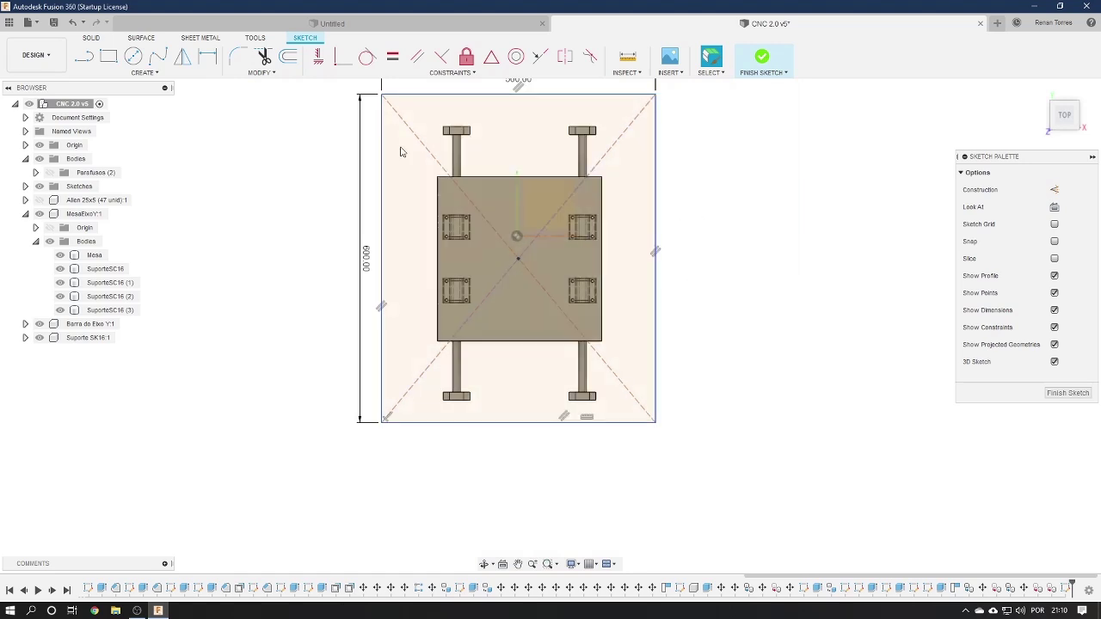
{"action": "scroll", "coordinate": [551, 289], "scroll_direction": "up", "scroll_amount": 1}
{"action": "scroll", "coordinate": [547, 282], "scroll_direction": "up", "scroll_amount": 1}
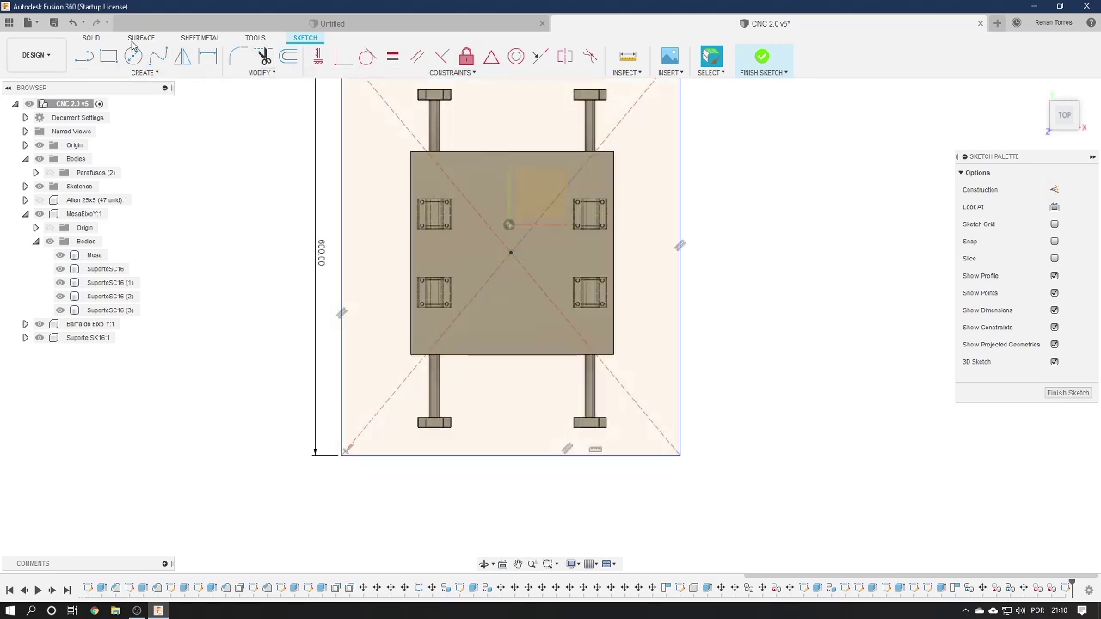
{"action": "left_click", "coordinate": [102, 39]}
Extrude the outer frame region 15 mm into a new plate body, Body19
{"action": "left_click", "coordinate": [108, 55]}
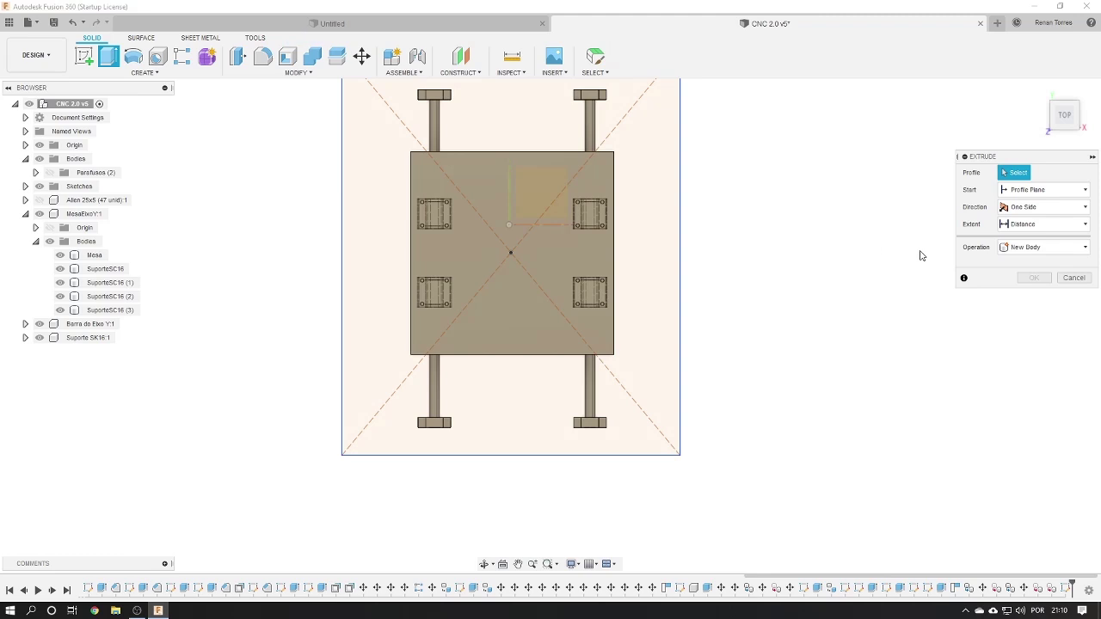
{"action": "left_click", "coordinate": [677, 256]}
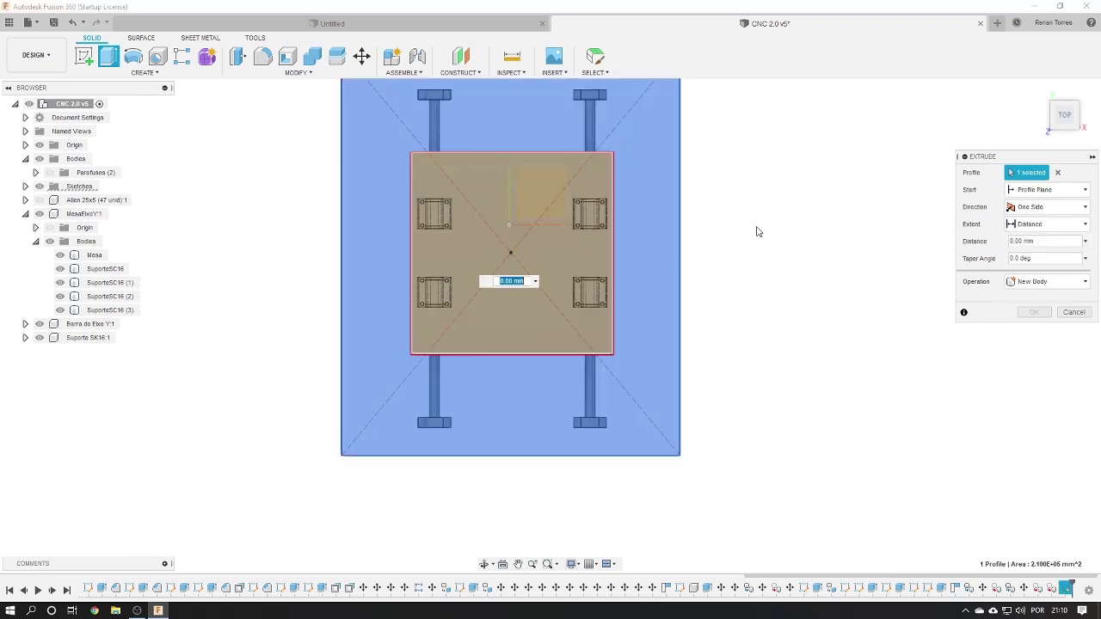
{"action": "key", "text": "Escape"}
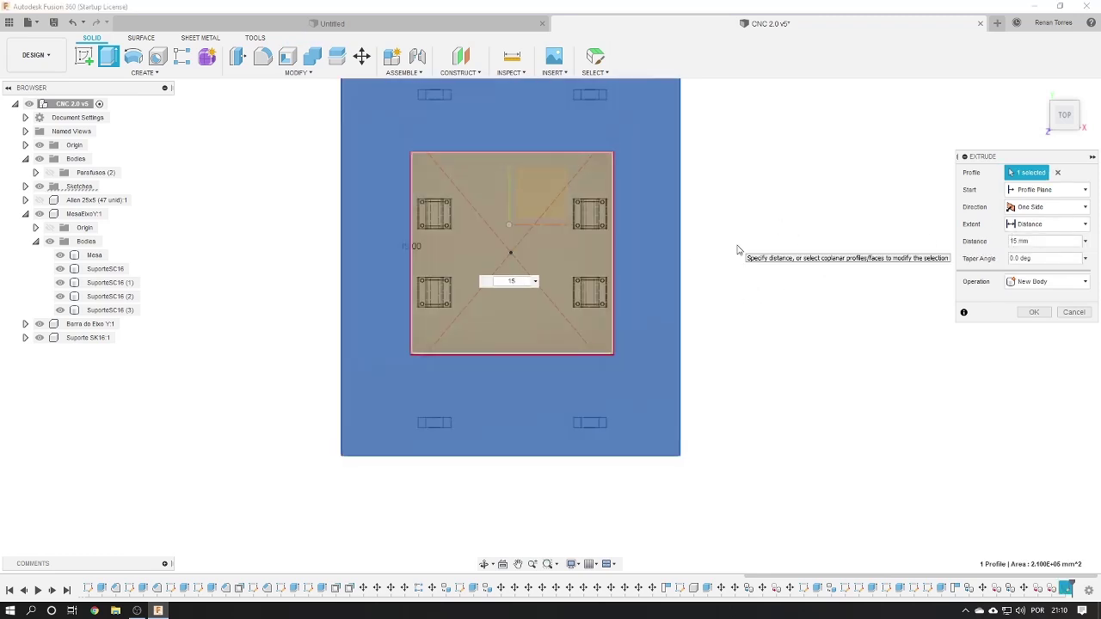
{"action": "key", "text": "Escape"}
{"action": "middle_click_drag", "start_coordinate": [555, 342], "coordinate": [564, 243], "text": "shift"}
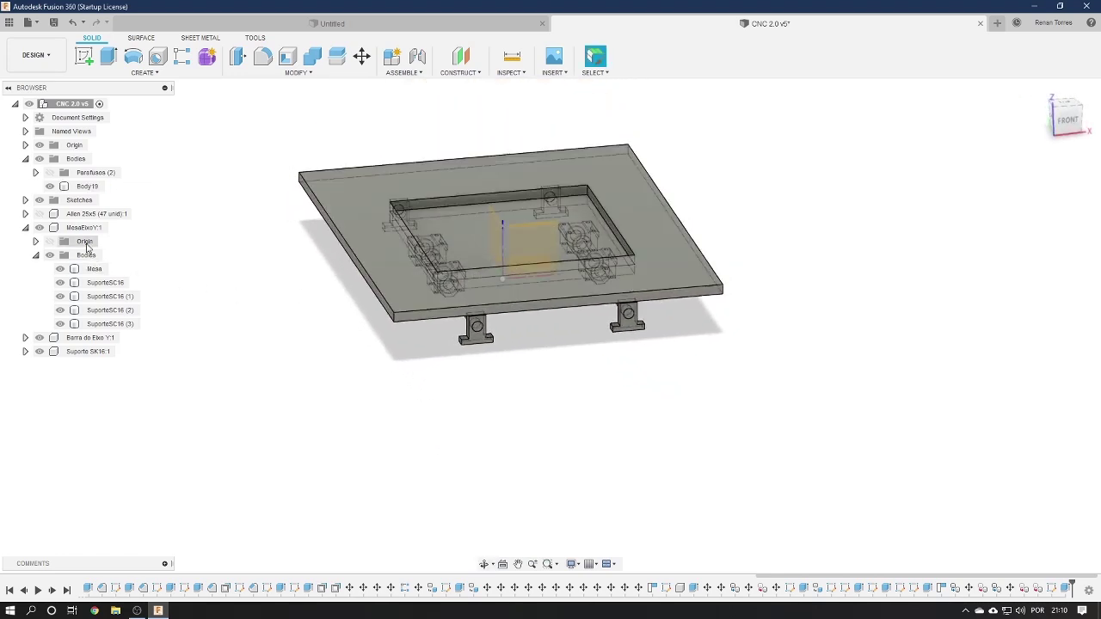
Select the new Body19 plate and start moving it
{"action": "left_click", "coordinate": [85, 189]}
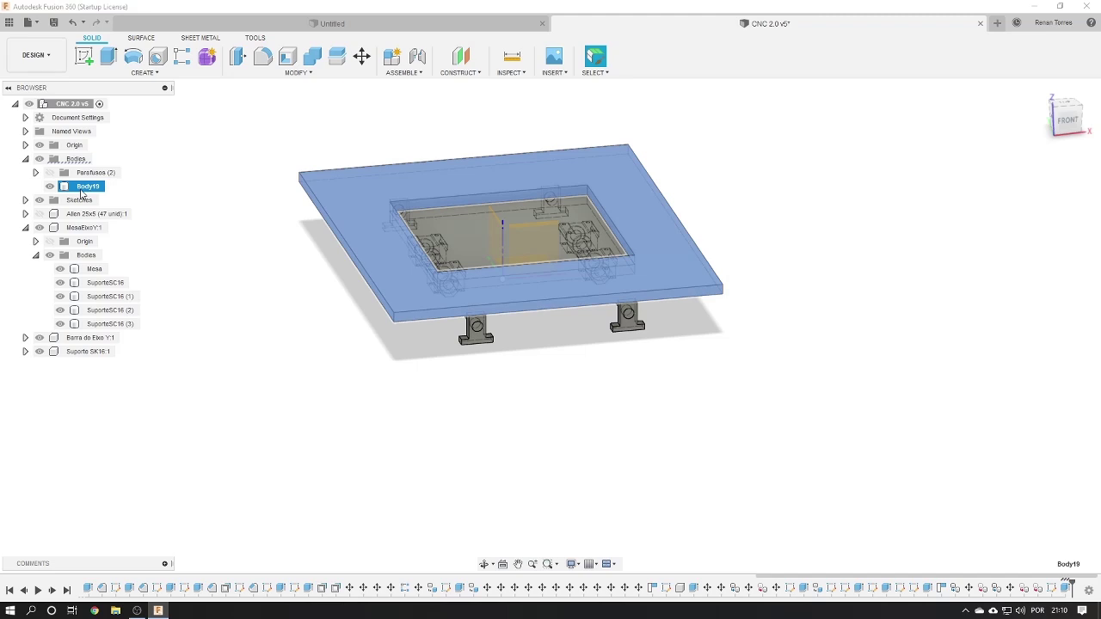
{"action": "scroll", "coordinate": [562, 179], "scroll_direction": "up", "scroll_amount": 2}
{"action": "scroll", "coordinate": [570, 164], "scroll_direction": "up", "scroll_amount": 1}
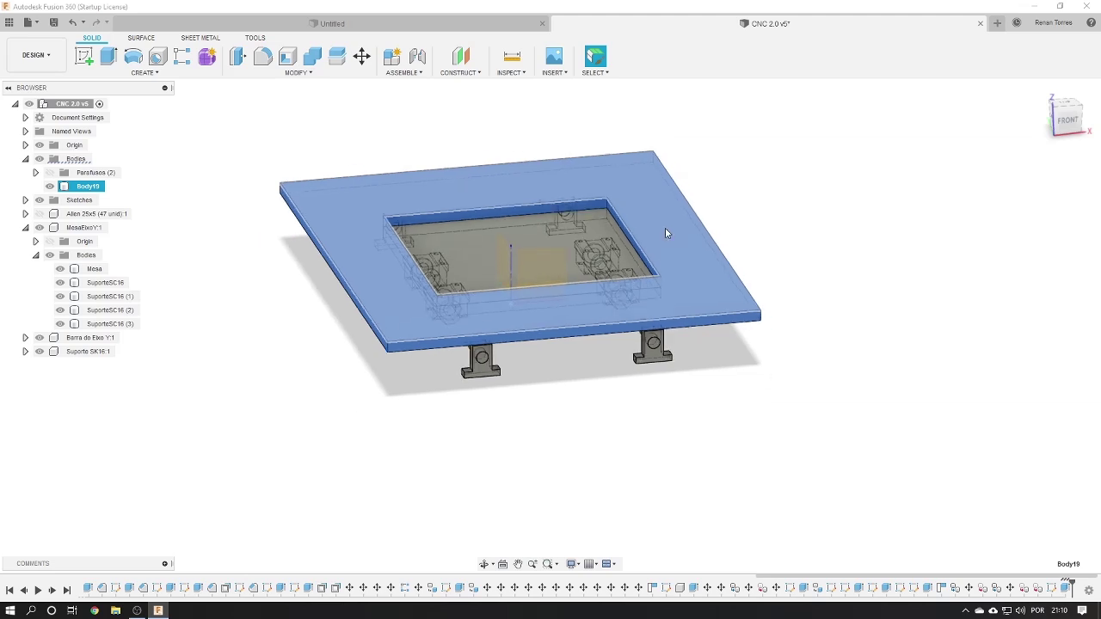
{"action": "scroll", "coordinate": [665, 232], "scroll_direction": "up", "scroll_amount": 1}
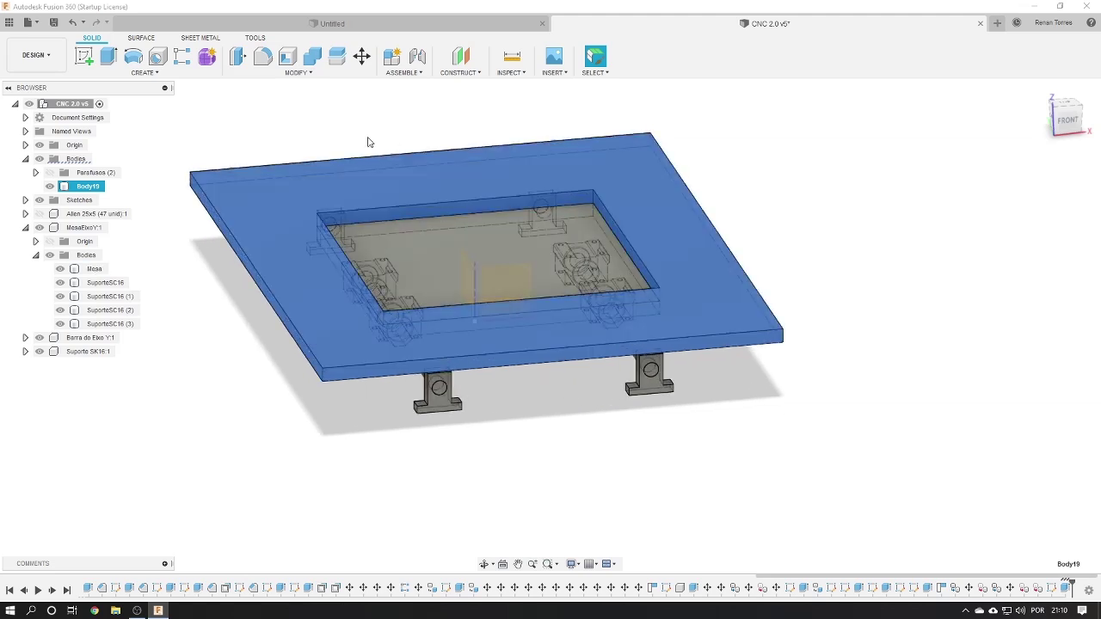
{"action": "left_click", "coordinate": [362, 57]}
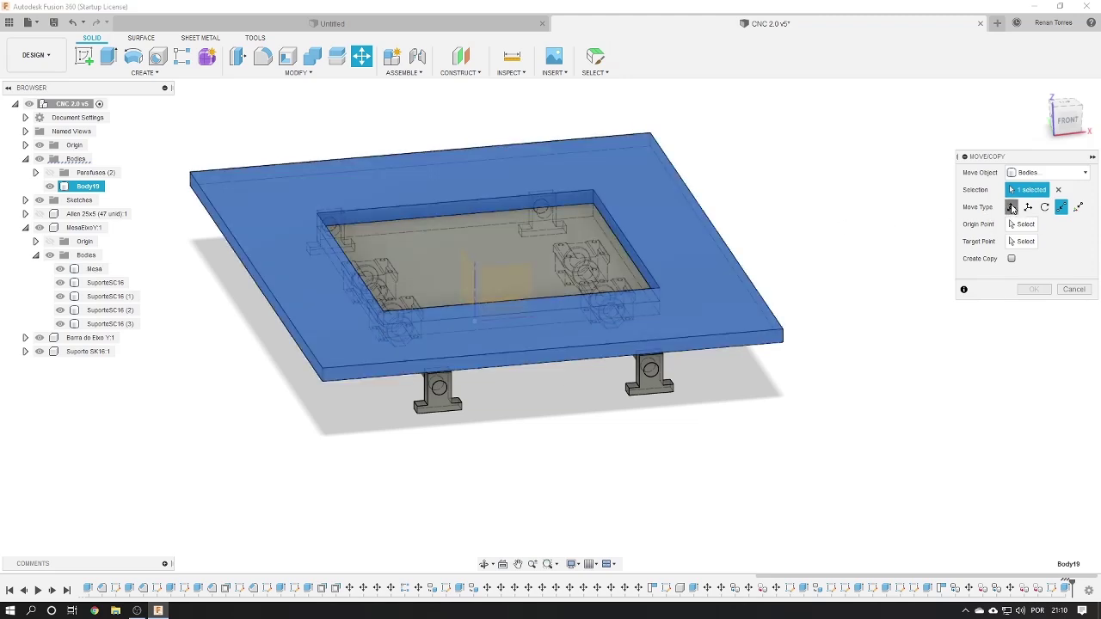
Try a free move of the plate 330 mm along X, then cancel it
{"action": "left_click", "coordinate": [1012, 207]}
{"action": "mouse_move", "coordinate": [379, 370]}
{"action": "left_mouse_down"}
{"action": "mouse_move", "coordinate": [615, 353]}
{"action": "mouse_move", "coordinate": [653, 367]}
{"action": "left_mouse_up"}
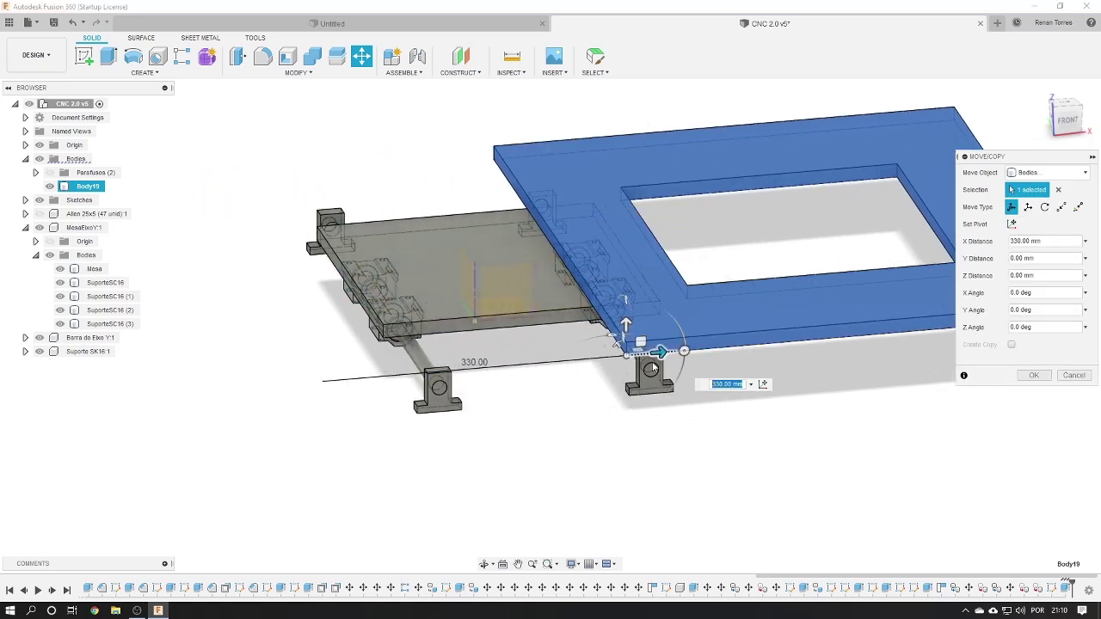
{"action": "left_click", "coordinate": [1073, 376]}
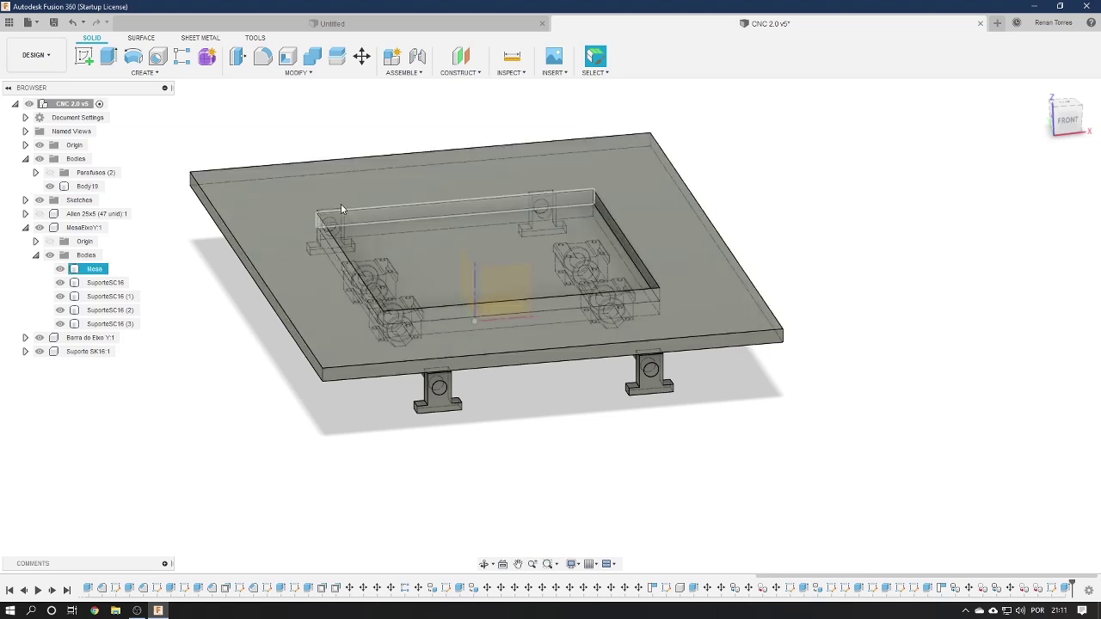
Hide Body19 and convert it into its own component
{"action": "left_click", "coordinate": [87, 186]}
{"action": "key", "text": "v"}
{"action": "right_click", "coordinate": [84, 187]}
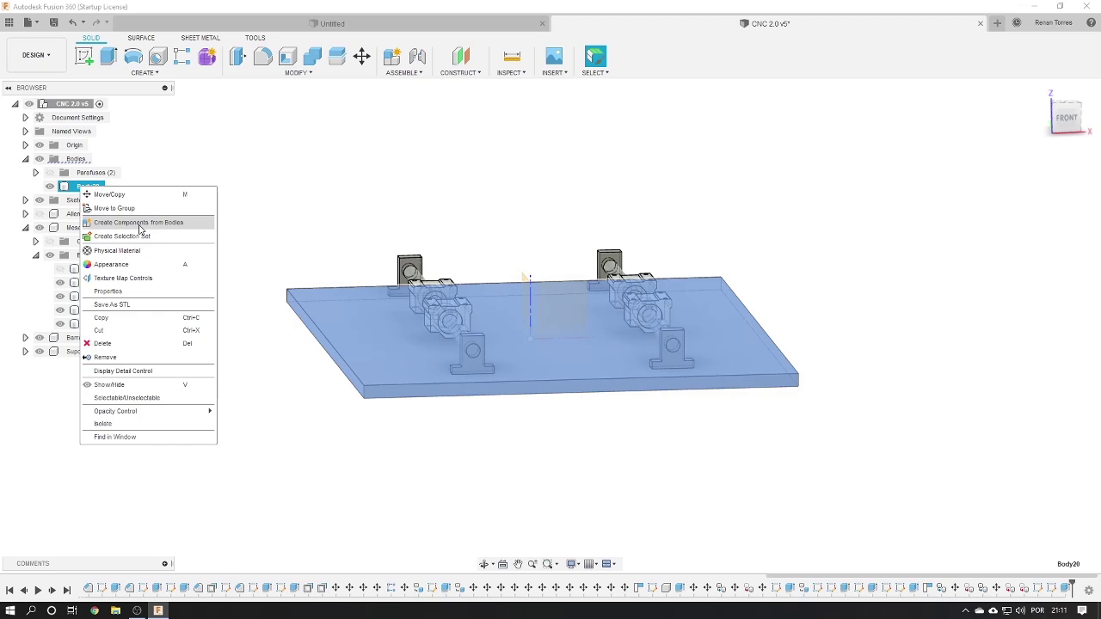
{"action": "left_click", "coordinate": [139, 223]}
Rename the new component to Estrutura
{"action": "left_click", "coordinate": [87, 353]}
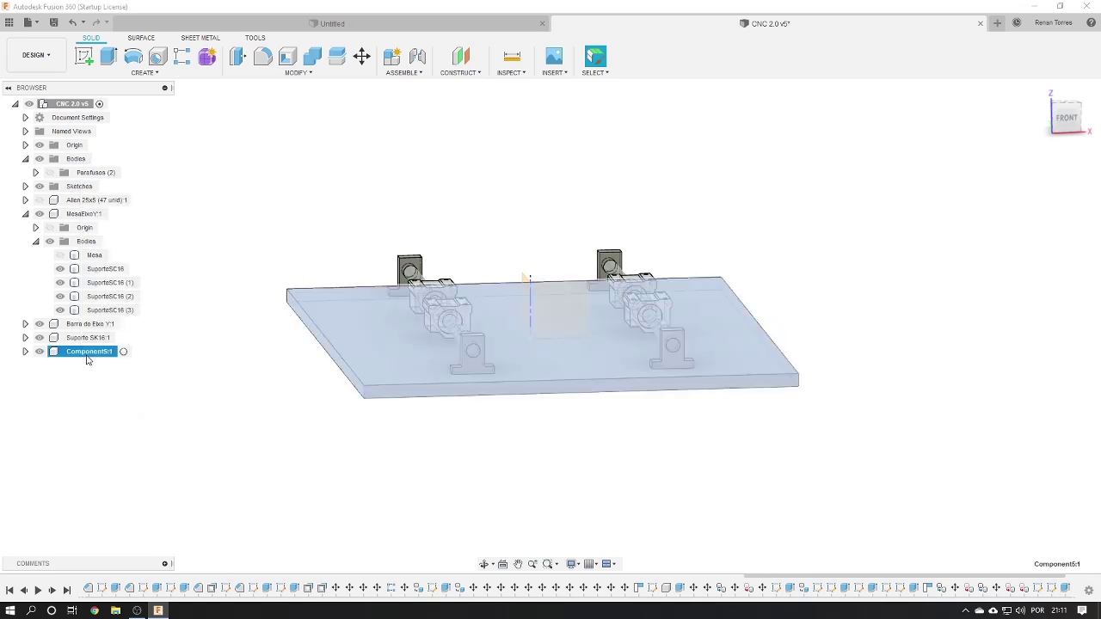
{"action": "double_click", "coordinate": [90, 352]}
{"action": "type", "text": "Ba"}
{"action": "key", "text": "Return"}
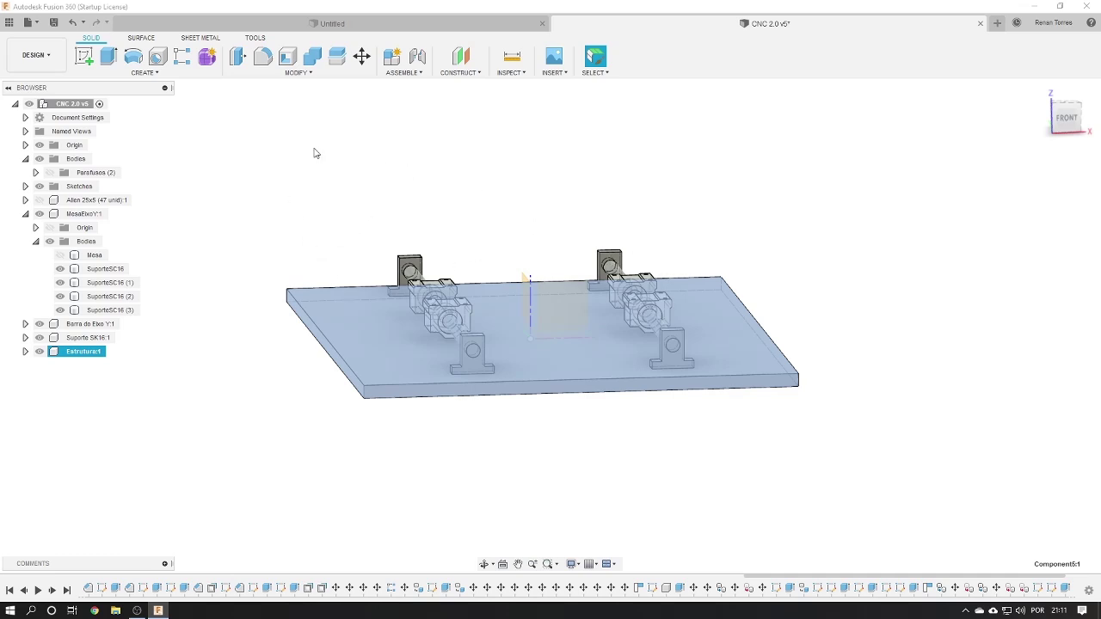
{"action": "middle_click_drag", "start_coordinate": [747, 277], "coordinate": [816, 366], "text": "shift"}
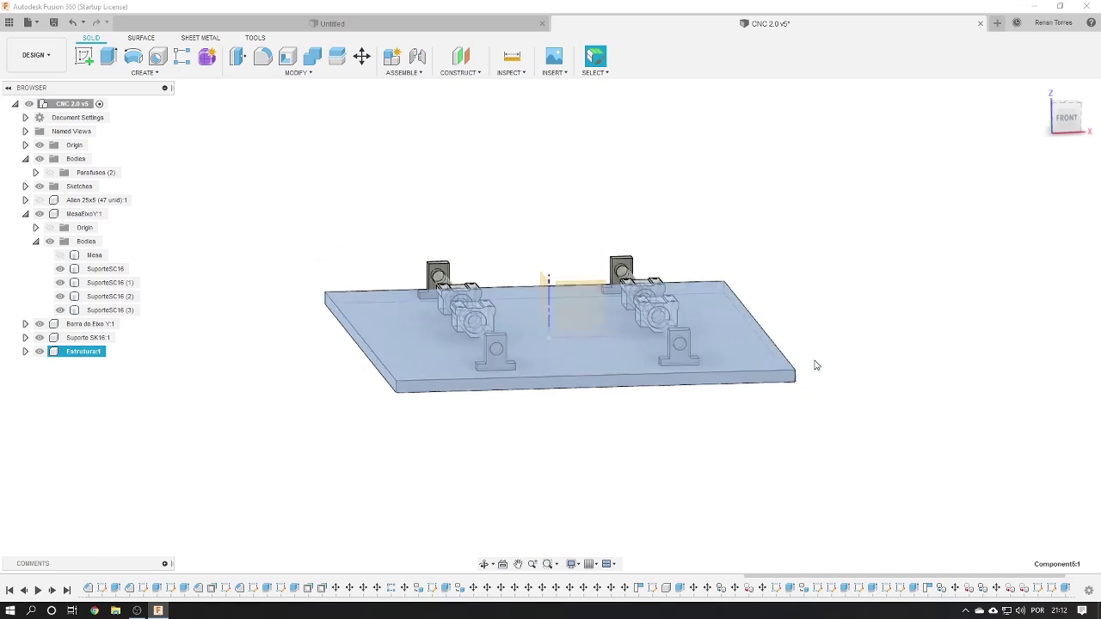
Show the Mesa table body again and switch to a top view of the assembly
{"action": "scroll", "coordinate": [816, 365], "scroll_direction": "up", "scroll_amount": 3}
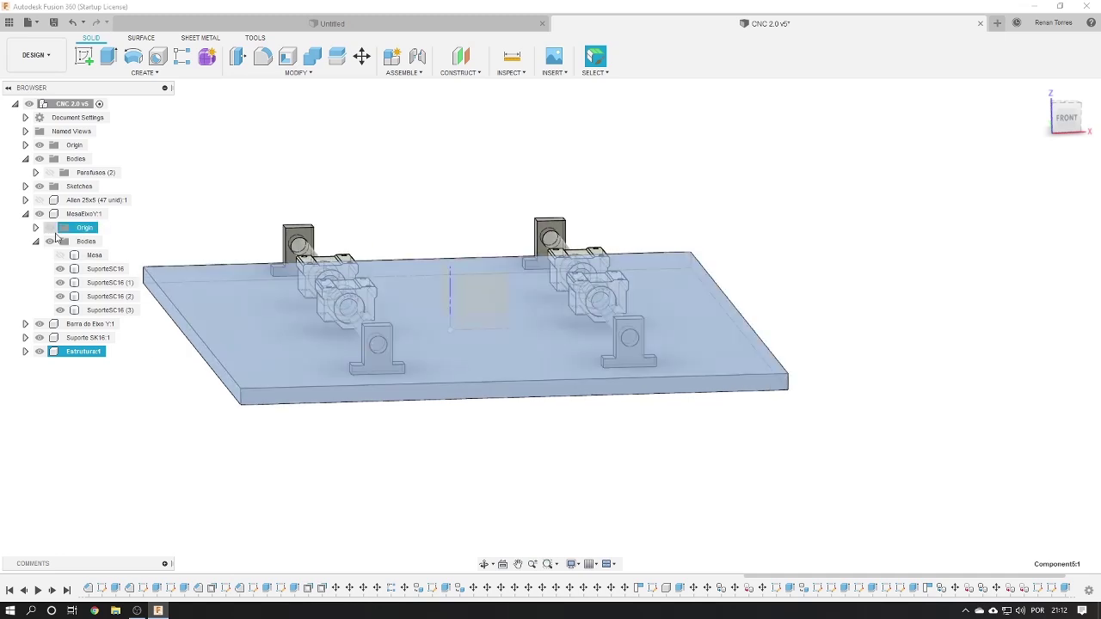
{"action": "left_click", "coordinate": [60, 256]}
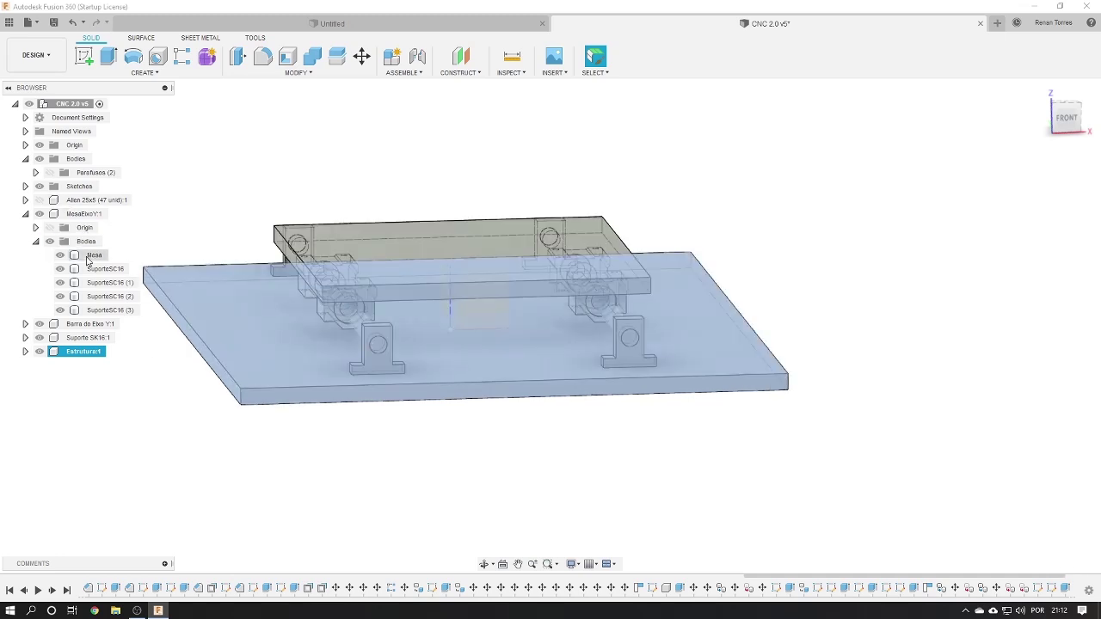
{"action": "middle_click_drag", "start_coordinate": [817, 253], "coordinate": [800, 282], "text": "shift"}
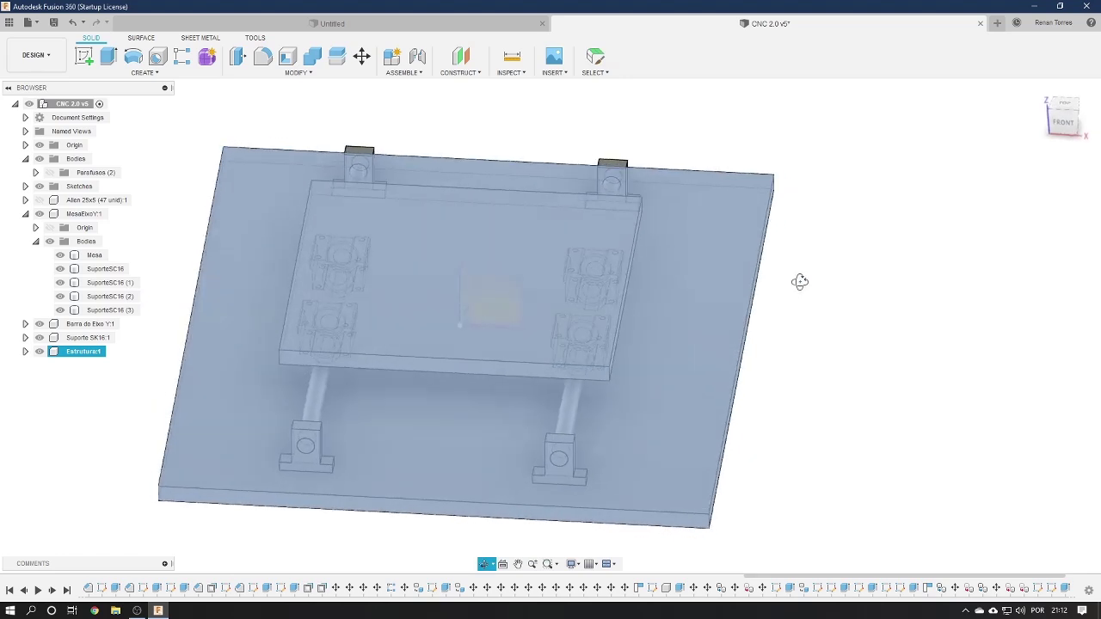
{"action": "left_click", "coordinate": [1062, 114]}
{"action": "mouse_move", "coordinate": [448, 420]}
{"action": "middle_mouse_down"}
{"action": "mouse_move", "coordinate": [478, 329]}
{"action": "mouse_move", "coordinate": [497, 335]}
{"action": "middle_mouse_up"}
{"action": "key", "text": "Escape"}
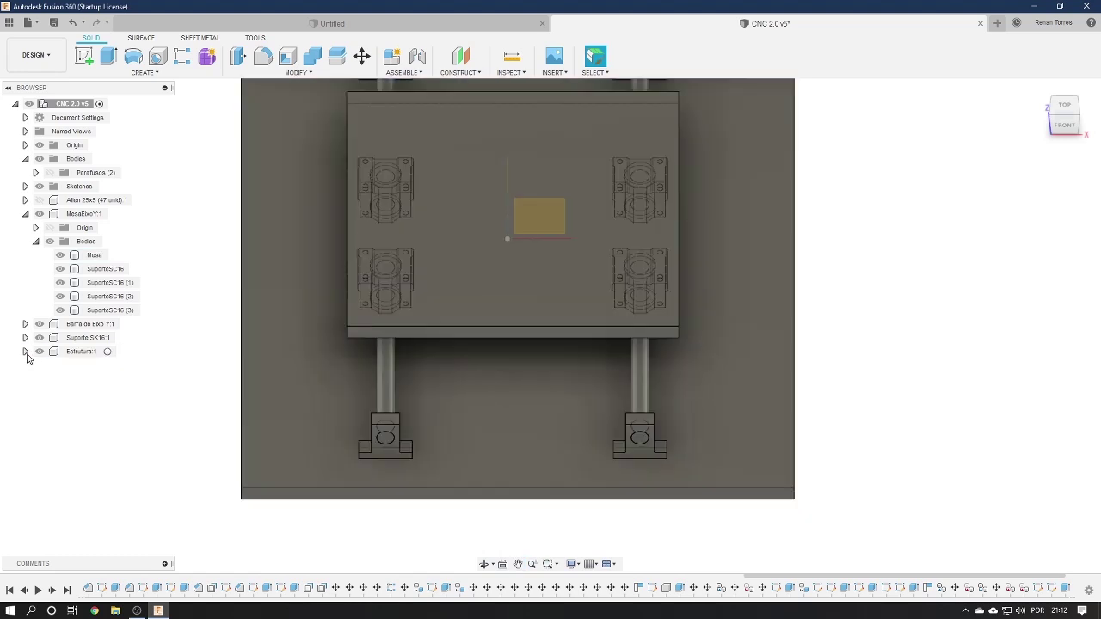
Expand Estrutura's Bodies folder and select the base plate Body1
{"action": "left_click", "coordinate": [25, 352]}
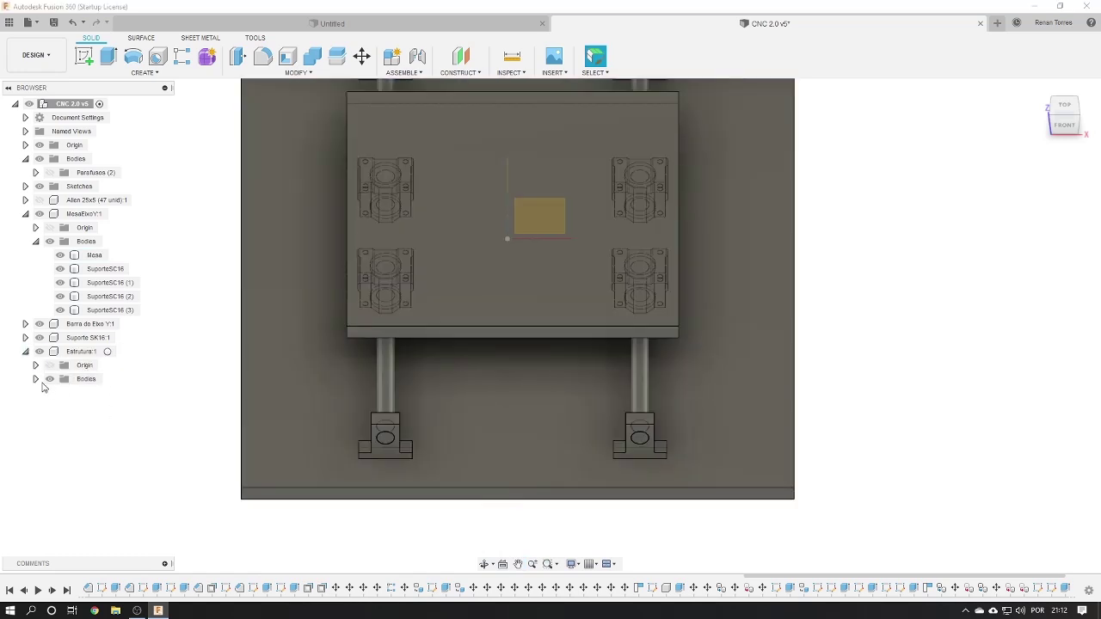
{"action": "left_click", "coordinate": [36, 379]}
{"action": "left_click", "coordinate": [97, 393]}
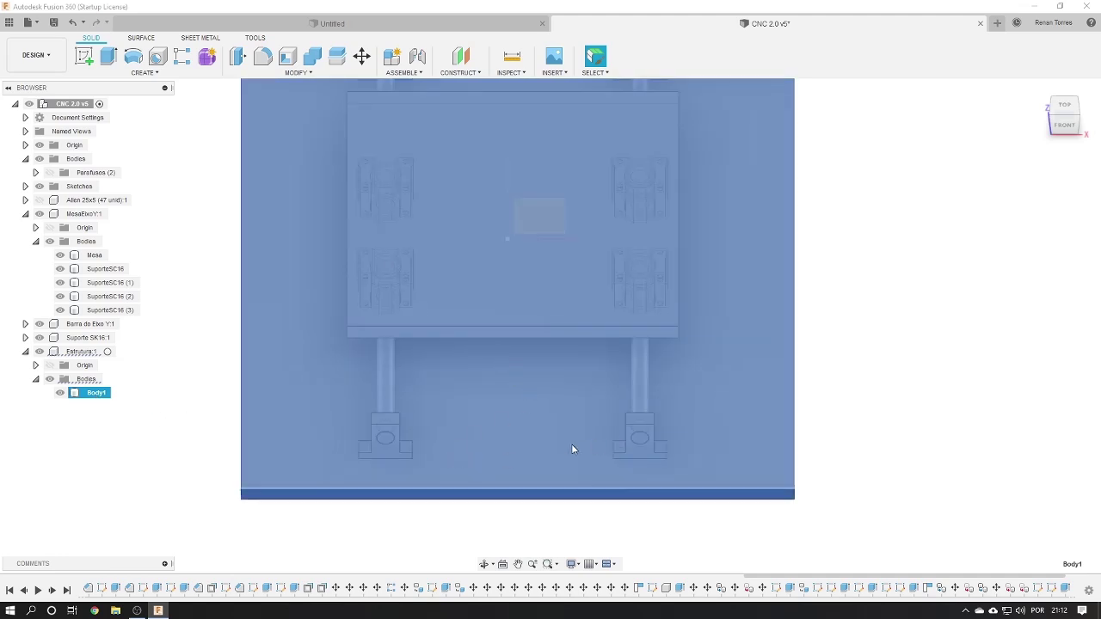
Start Move/Copy on the base plate, trying Faces before switching back to Bodies
{"action": "key", "text": "m"}
{"action": "middle_click_drag", "start_coordinate": [518, 455], "coordinate": [551, 378], "text": "shift"}
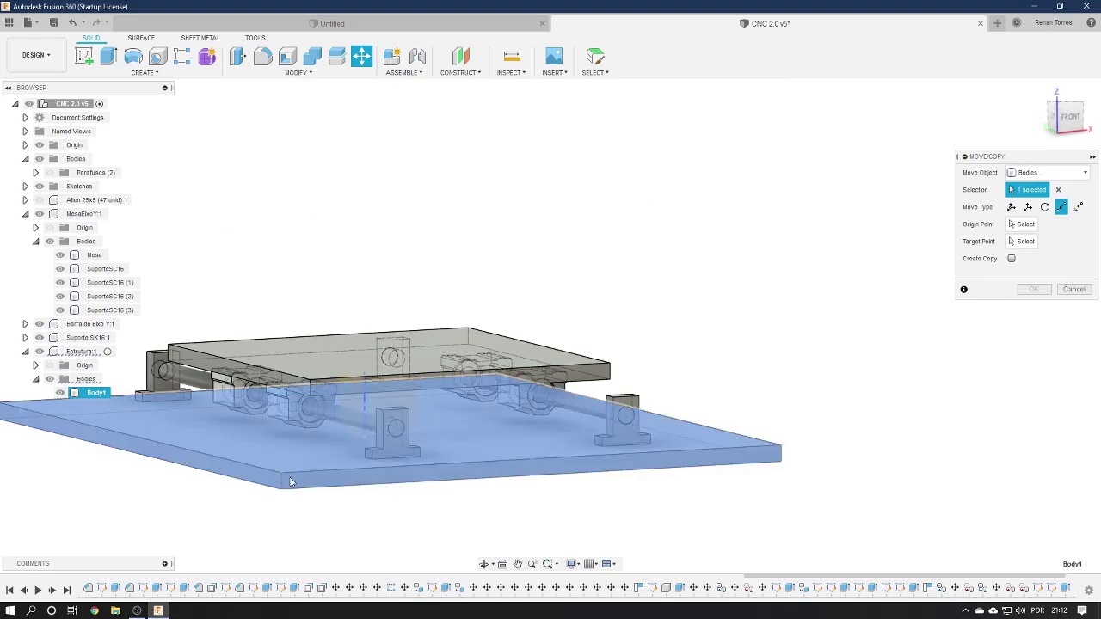
{"action": "scroll", "coordinate": [290, 482], "scroll_direction": "up", "scroll_amount": 3}
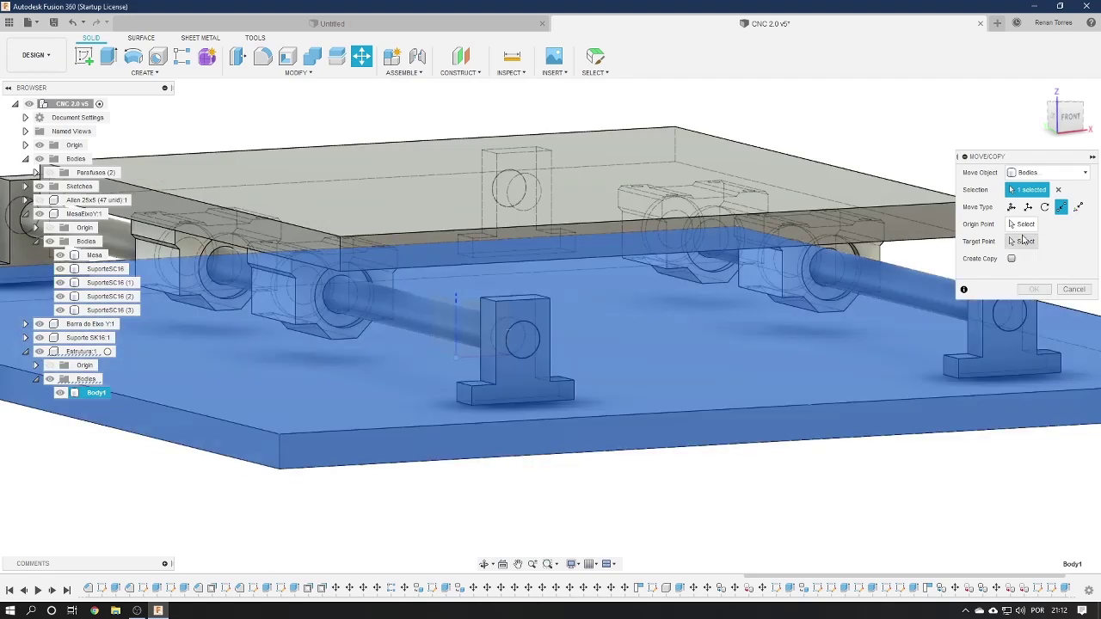
{"action": "left_click", "coordinate": [1022, 224]}
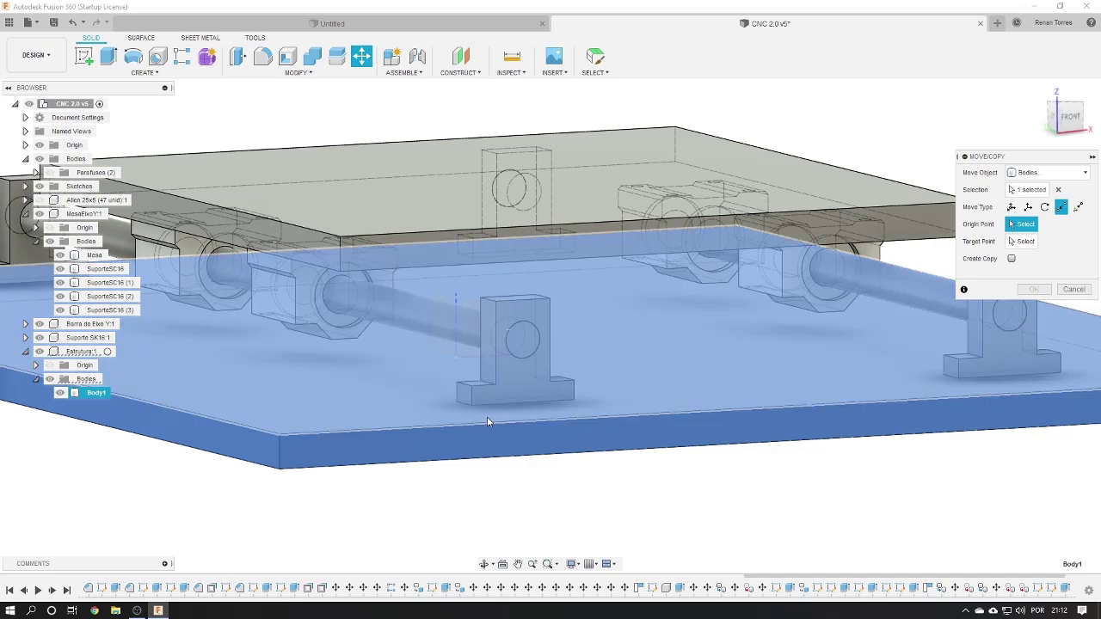
{"action": "left_click", "coordinate": [1045, 172]}
{"action": "left_click", "coordinate": [1024, 221]}
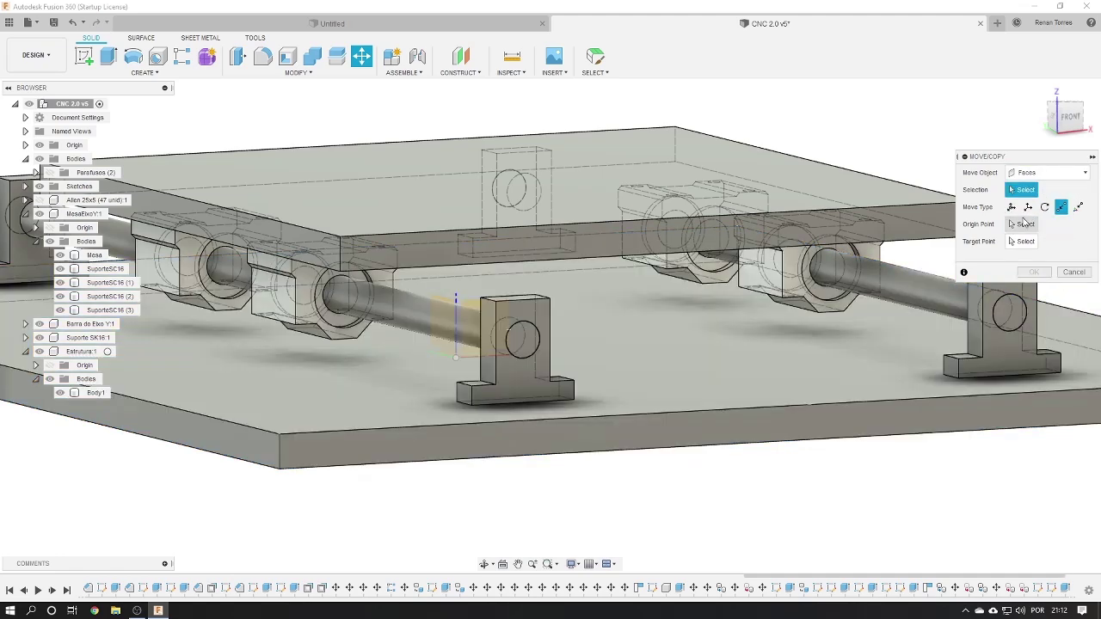
{"action": "left_click", "coordinate": [410, 412]}
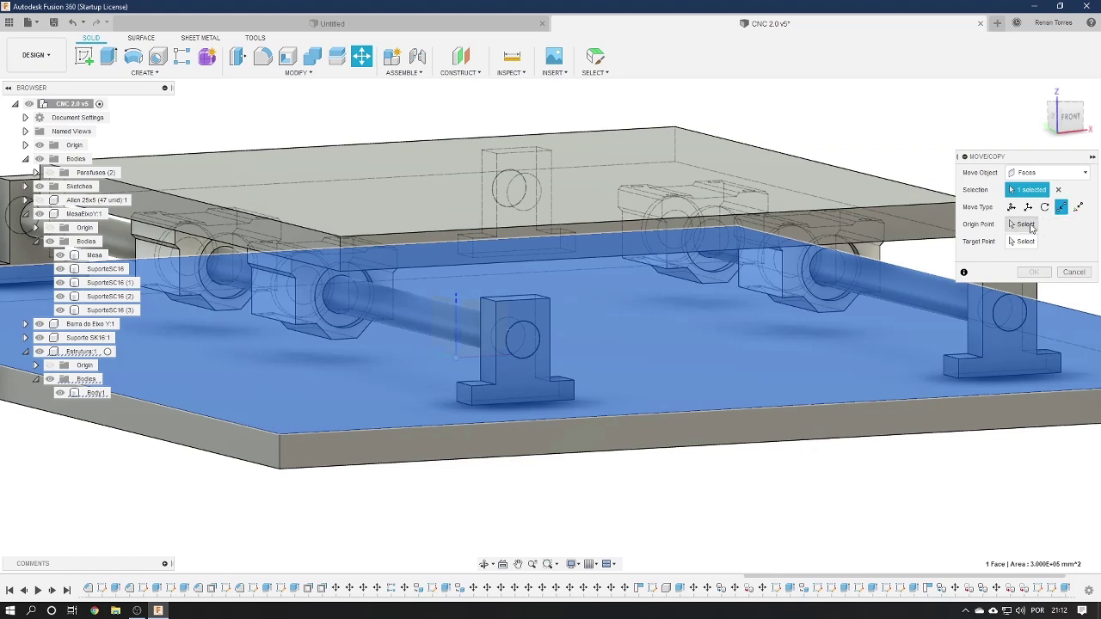
{"action": "left_click", "coordinate": [1075, 173]}
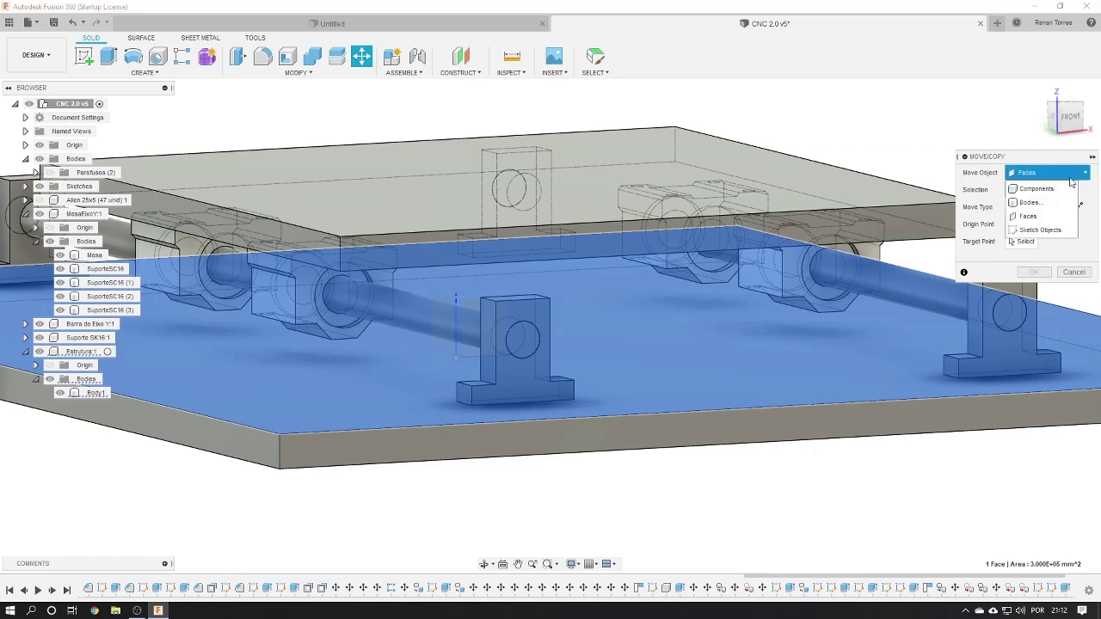
{"action": "left_click", "coordinate": [1032, 203]}
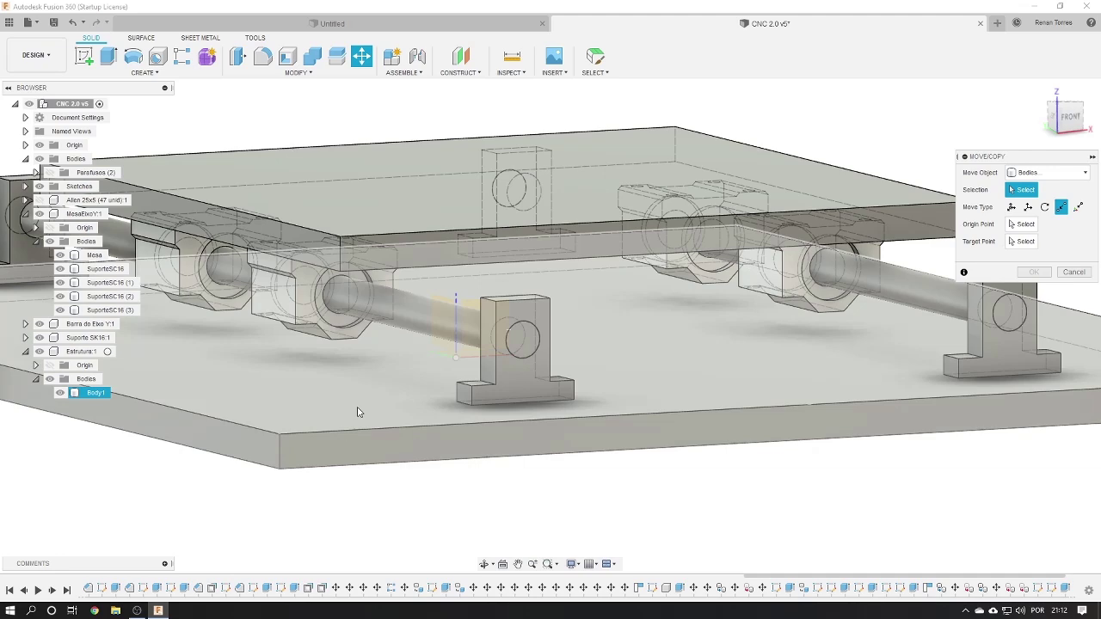
Set a Point to Point move from a plate corner to the support's base
{"action": "left_click", "coordinate": [358, 409]}
{"action": "left_click", "coordinate": [1022, 224]}
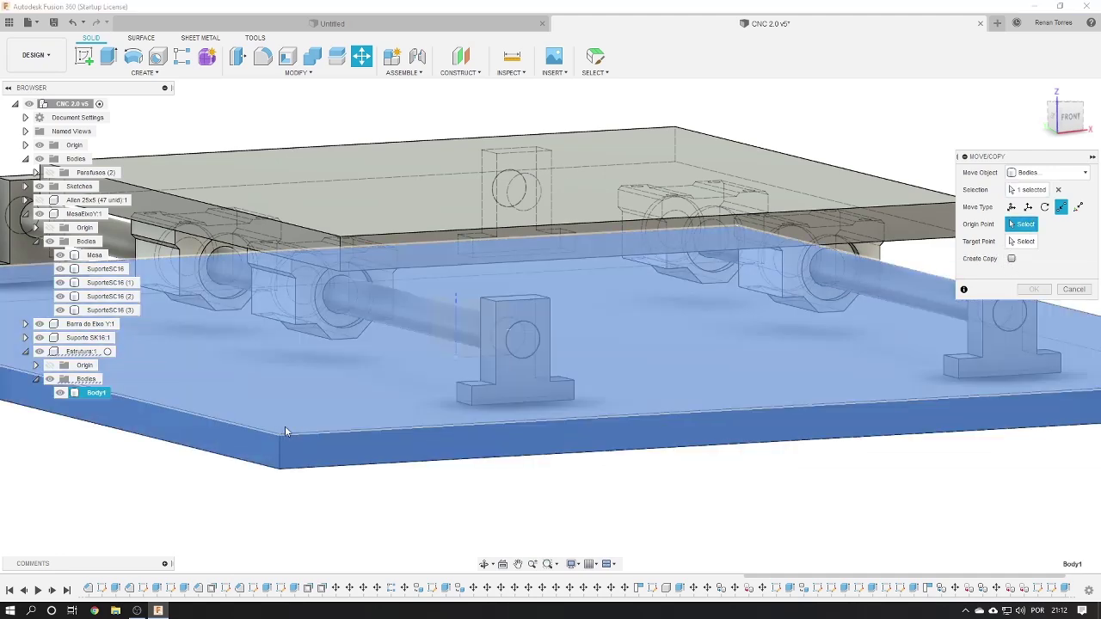
{"action": "left_click", "coordinate": [278, 438]}
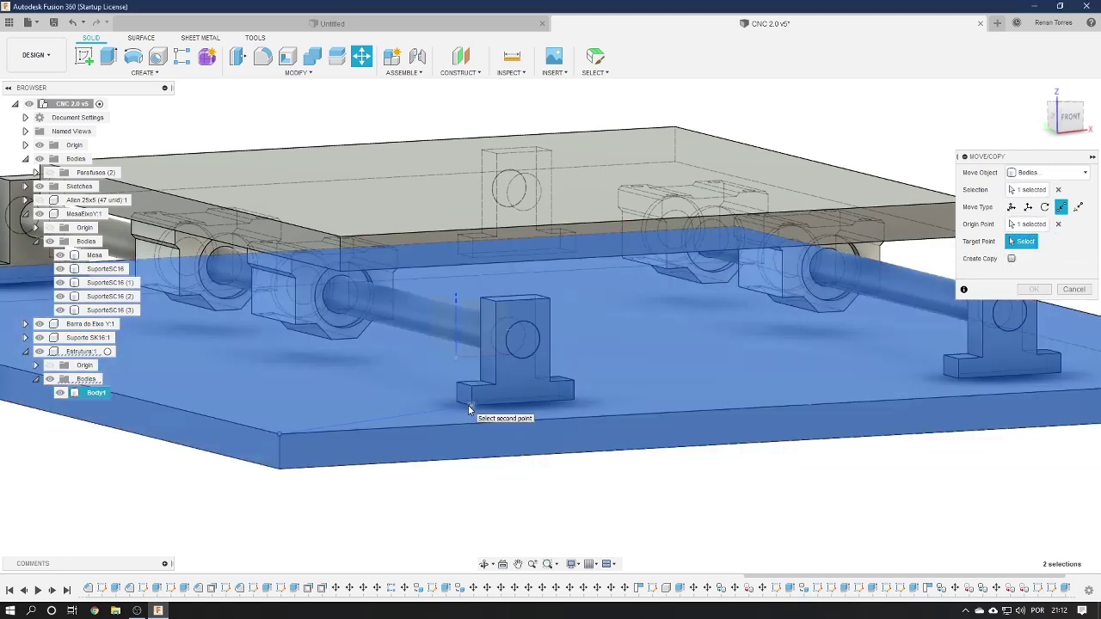
{"action": "left_click", "coordinate": [469, 409]}
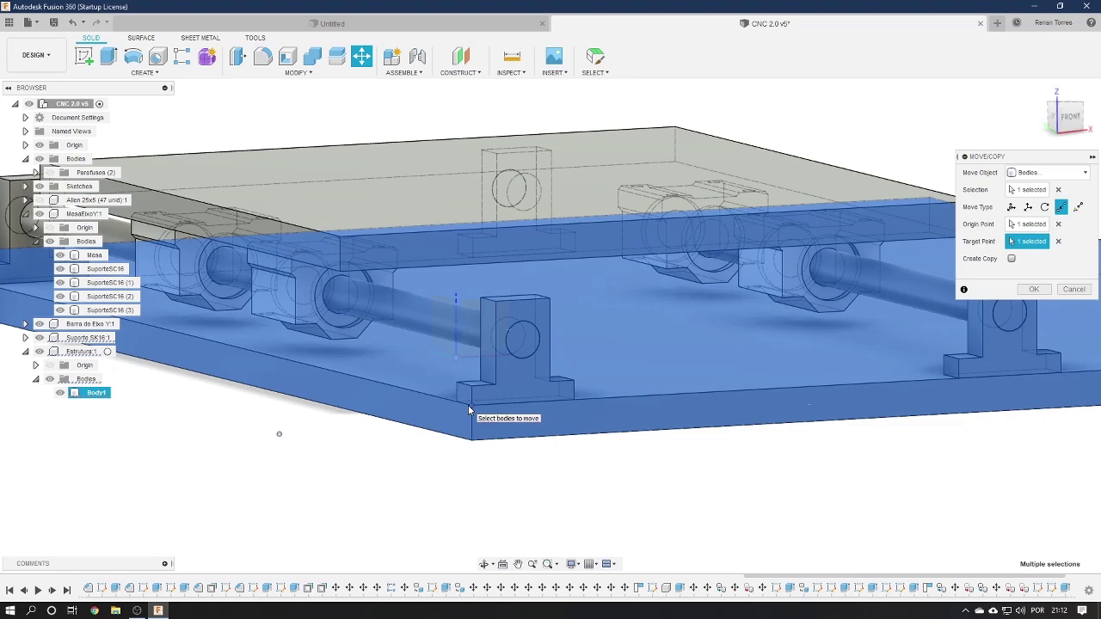
{"action": "left_click", "coordinate": [1033, 291]}
Restore the pending plate move with undo and apply it
{"action": "middle_click_drag", "start_coordinate": [934, 344], "coordinate": [909, 365], "text": "shift"}
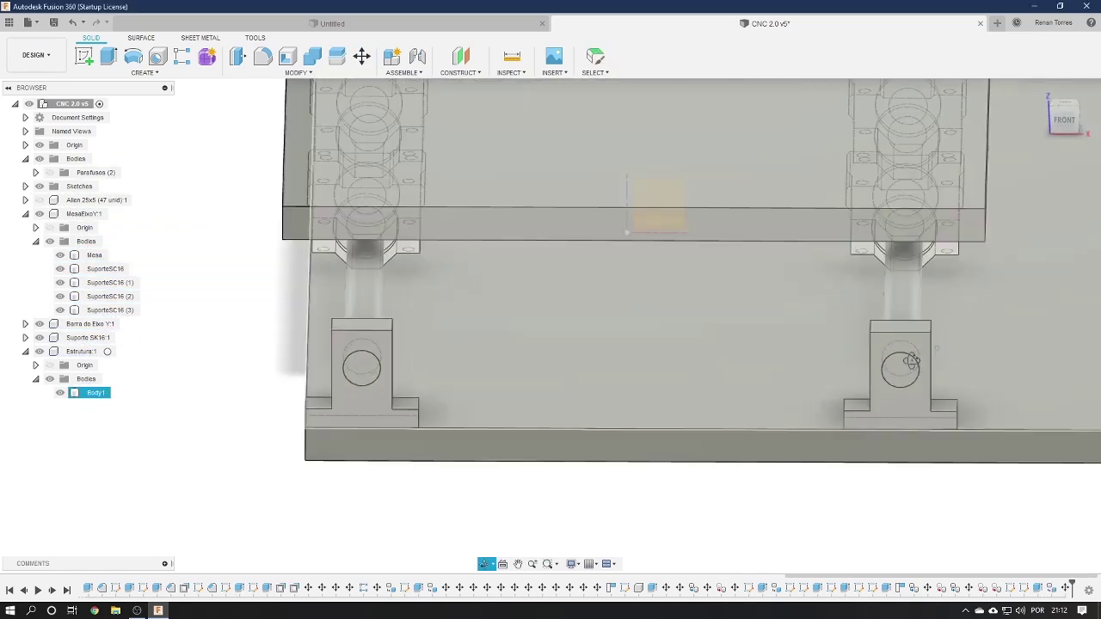
{"action": "middle_click_drag", "start_coordinate": [609, 391], "coordinate": [609, 413], "text": "shift"}
{"action": "scroll", "coordinate": [532, 447], "scroll_direction": "up", "scroll_amount": 2}
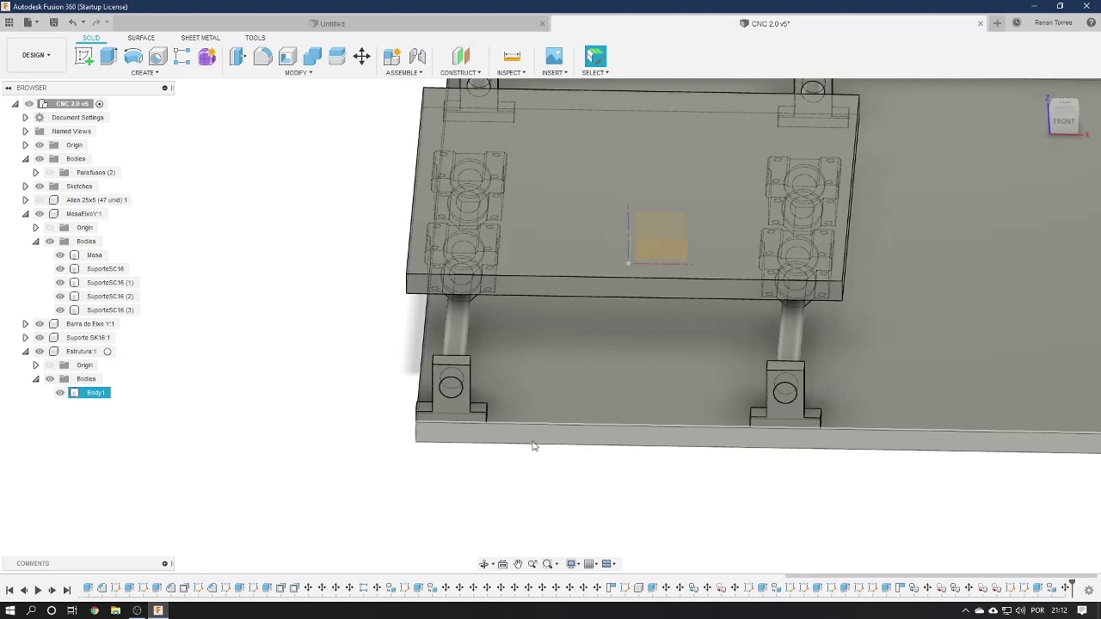
{"action": "key", "text": "ctrl+z"}
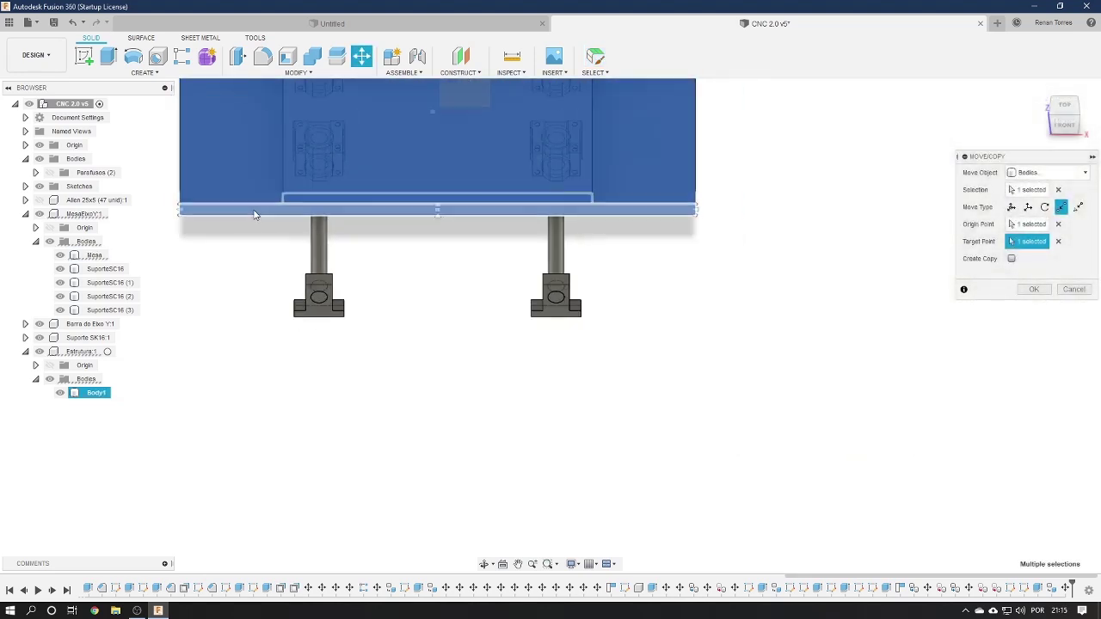
{"action": "scroll", "coordinate": [267, 204], "scroll_direction": "down", "scroll_amount": 2}
{"action": "middle_click_drag", "start_coordinate": [381, 216], "coordinate": [419, 312]}
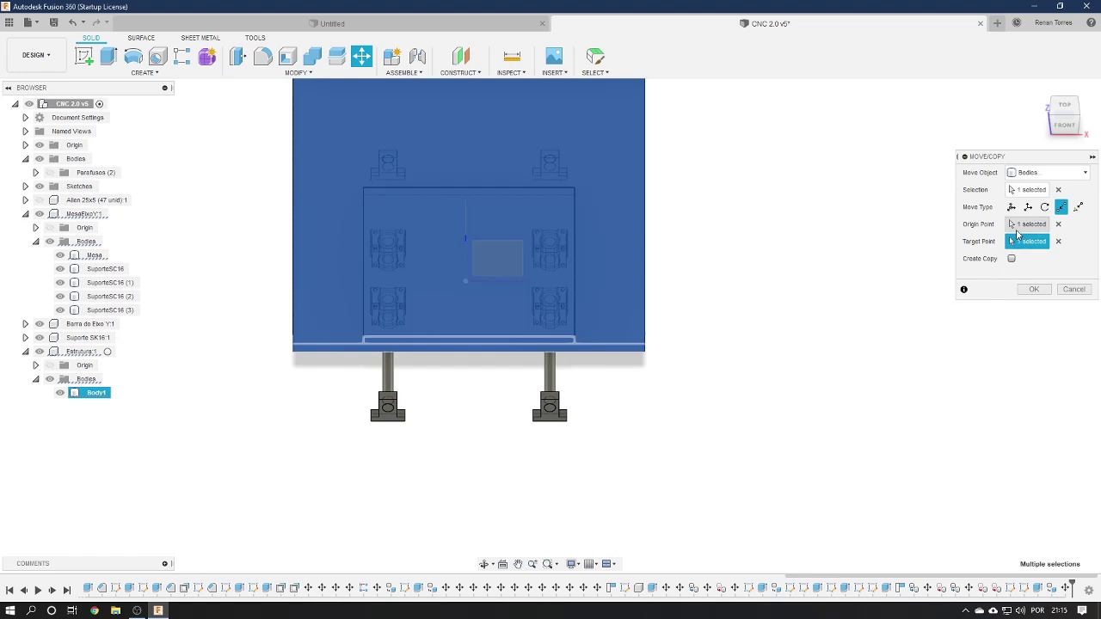
{"action": "scroll", "coordinate": [370, 358], "scroll_direction": "up", "scroll_amount": 1}
{"action": "scroll", "coordinate": [448, 387], "scroll_direction": "up", "scroll_amount": 1}
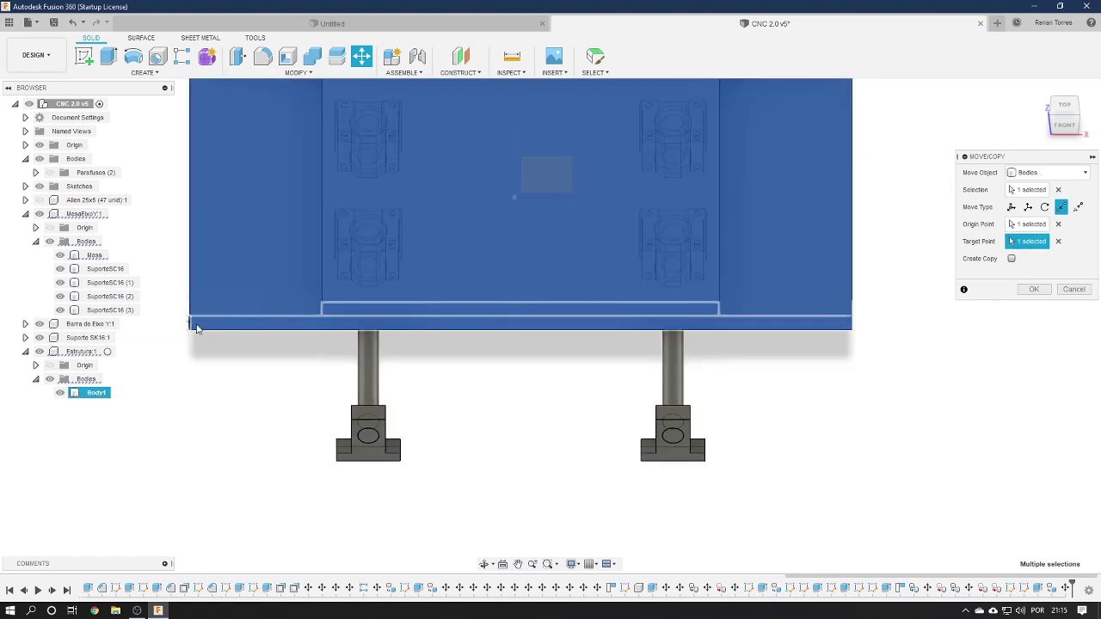
{"action": "left_click", "coordinate": [1034, 290]}
Inspect the repositioned Estrutura plate from tilted and low angles
{"action": "middle_click_drag", "start_coordinate": [527, 452], "coordinate": [709, 368], "text": "shift"}
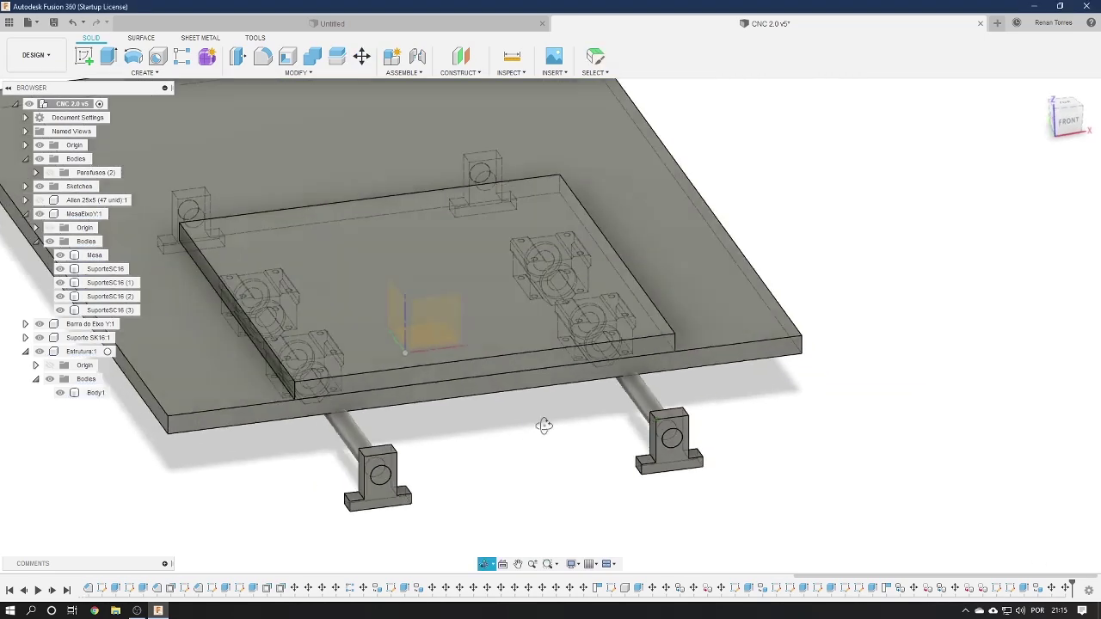
{"action": "left_click", "coordinate": [692, 358]}
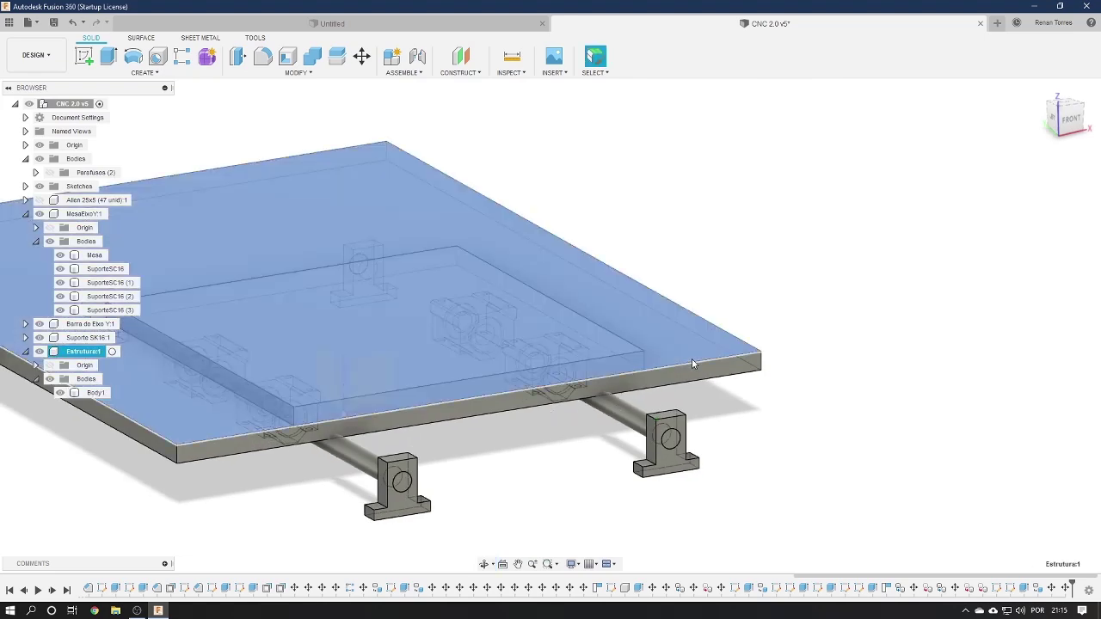
{"action": "mouse_move", "coordinate": [485, 504]}
{"action": "middle_mouse_down", "text": "shift"}
{"action": "mouse_move", "coordinate": [424, 532]}
{"action": "mouse_move", "coordinate": [413, 511]}
{"action": "mouse_move", "coordinate": [519, 431]}
{"action": "middle_mouse_up", "text": "shift"}
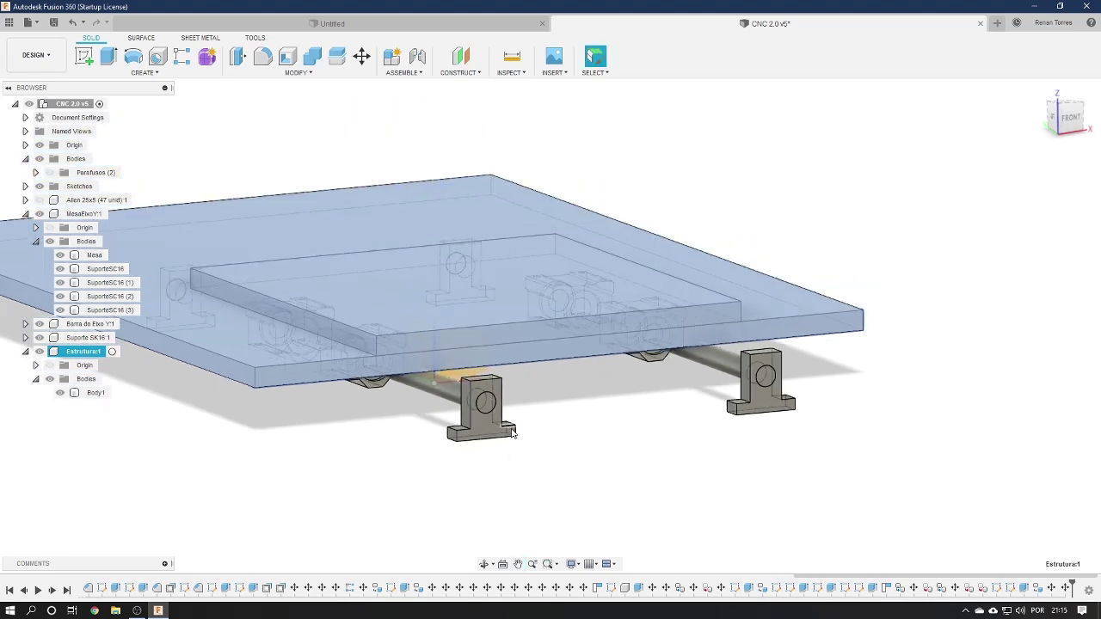
{"action": "scroll", "coordinate": [533, 473], "scroll_direction": "up", "scroll_amount": 2}
{"action": "left_click", "coordinate": [601, 398]}
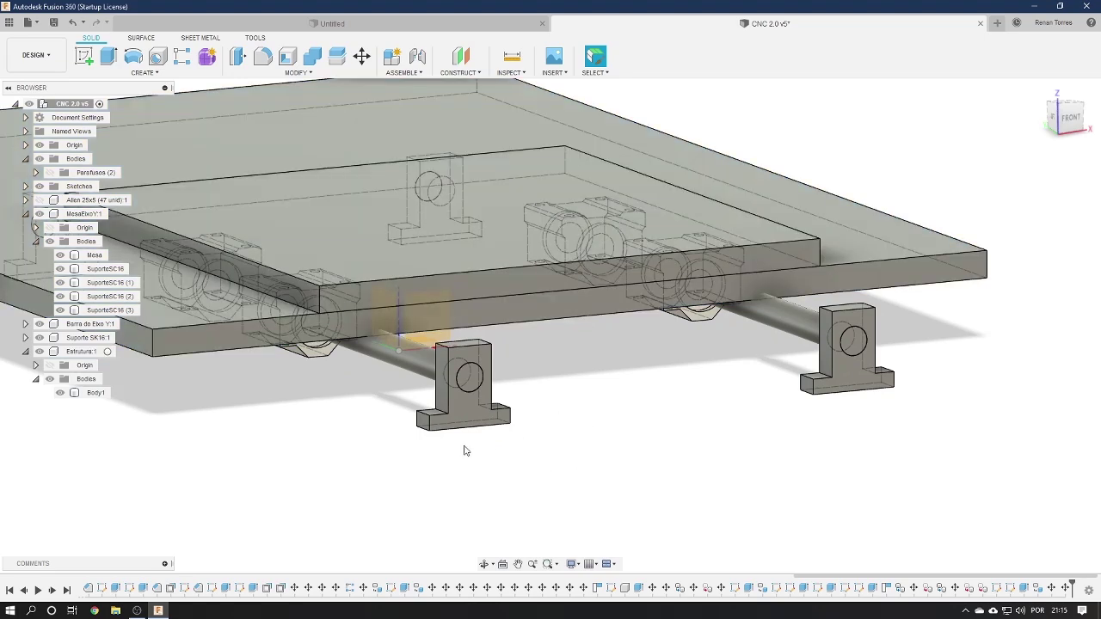
Measure from the plate edge to the support base, then clear the measurement
{"action": "left_click", "coordinate": [511, 57]}
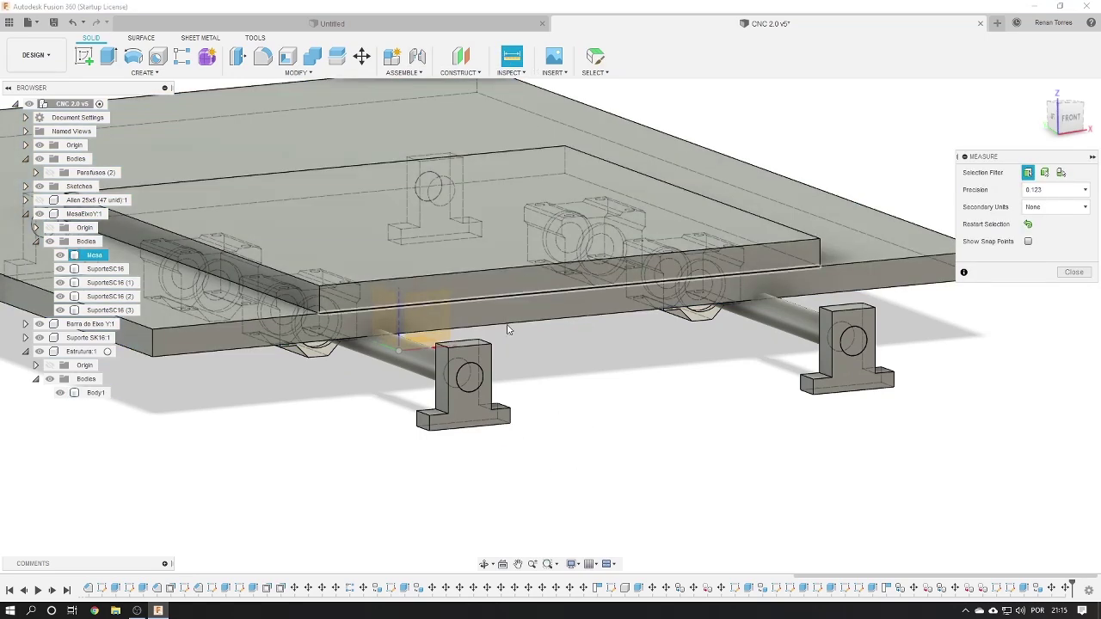
{"action": "left_click", "coordinate": [517, 327]}
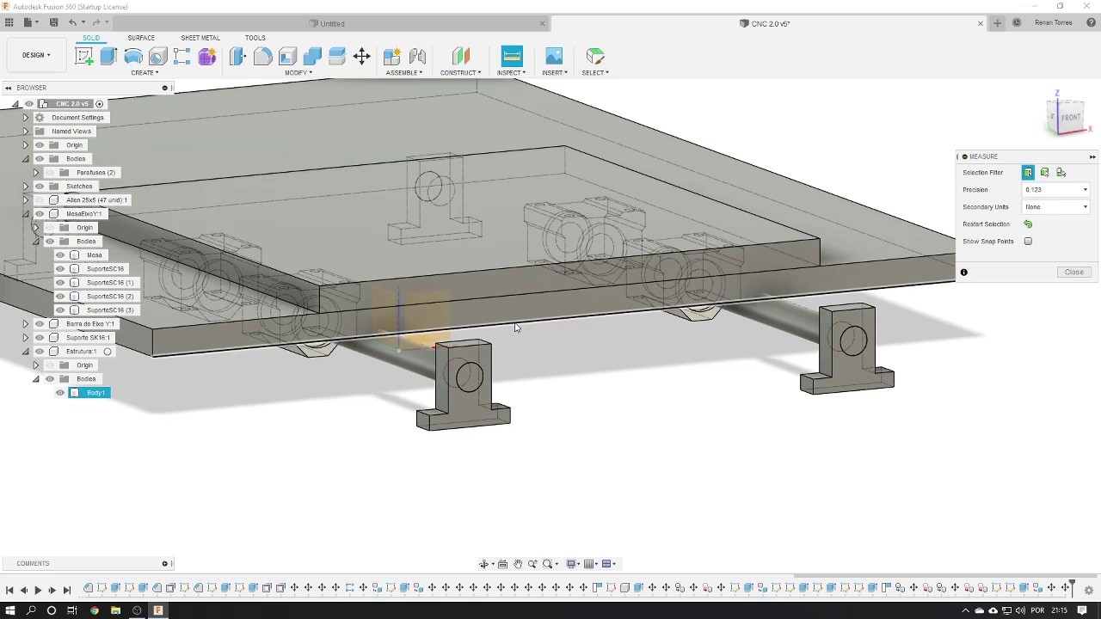
{"action": "left_click", "coordinate": [480, 430]}
{"action": "middle_click_drag", "start_coordinate": [539, 434], "coordinate": [364, 361], "text": "shift"}
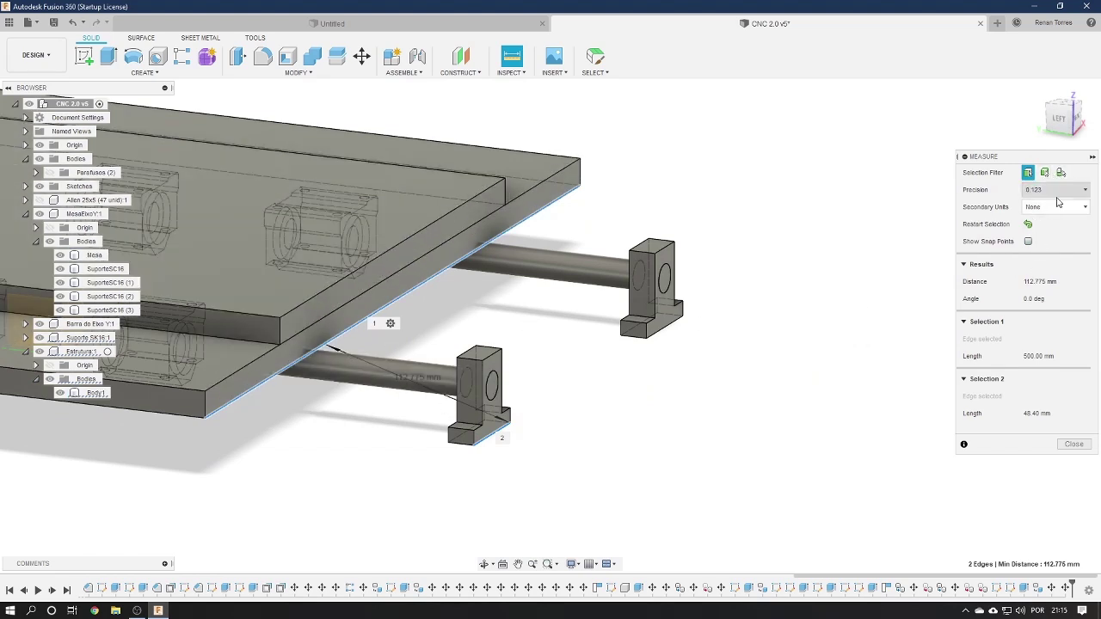
{"action": "left_click", "coordinate": [504, 430]}
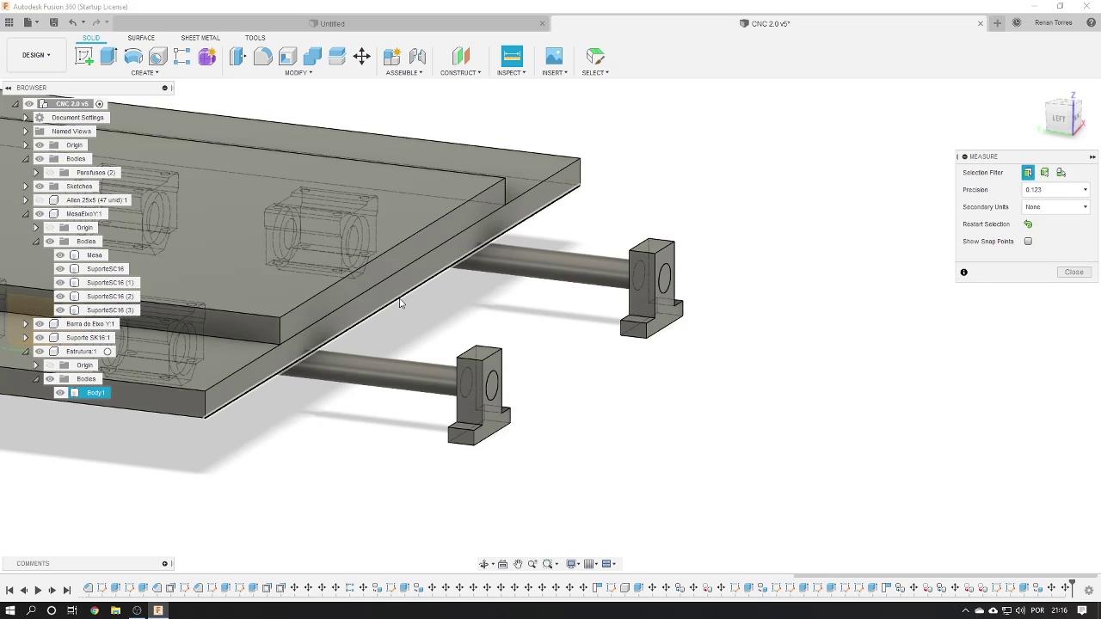
{"action": "left_click", "coordinate": [505, 435]}
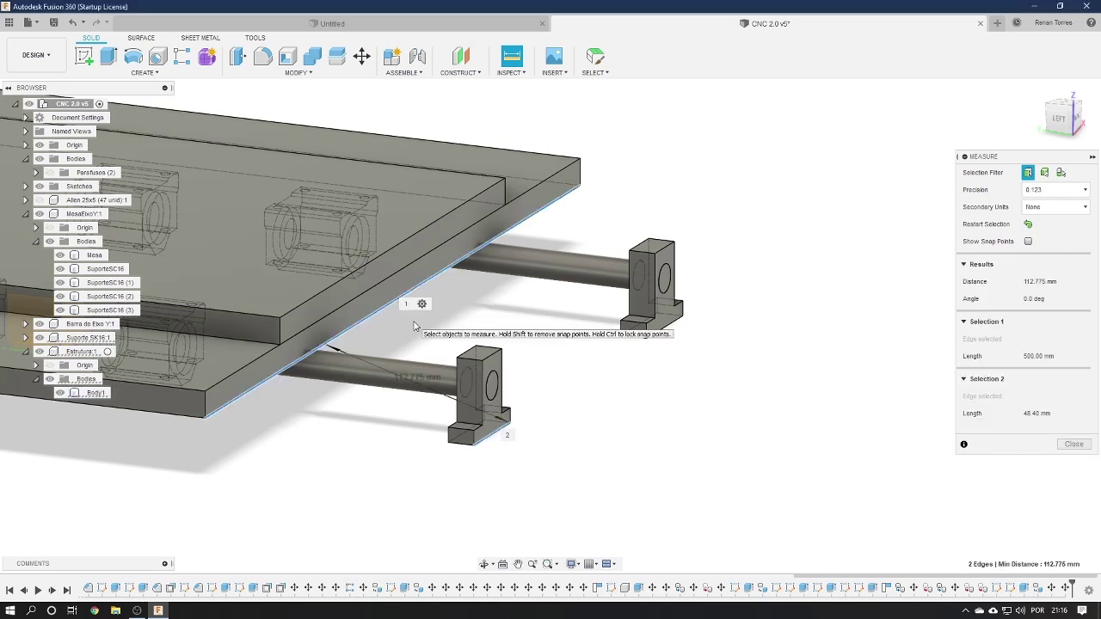
{"action": "left_click", "coordinate": [1089, 445]}
Measure plate corner to support foot with XYZ offsets: -139.20, -108.272, -31.55 mm
{"action": "left_click", "coordinate": [516, 74]}
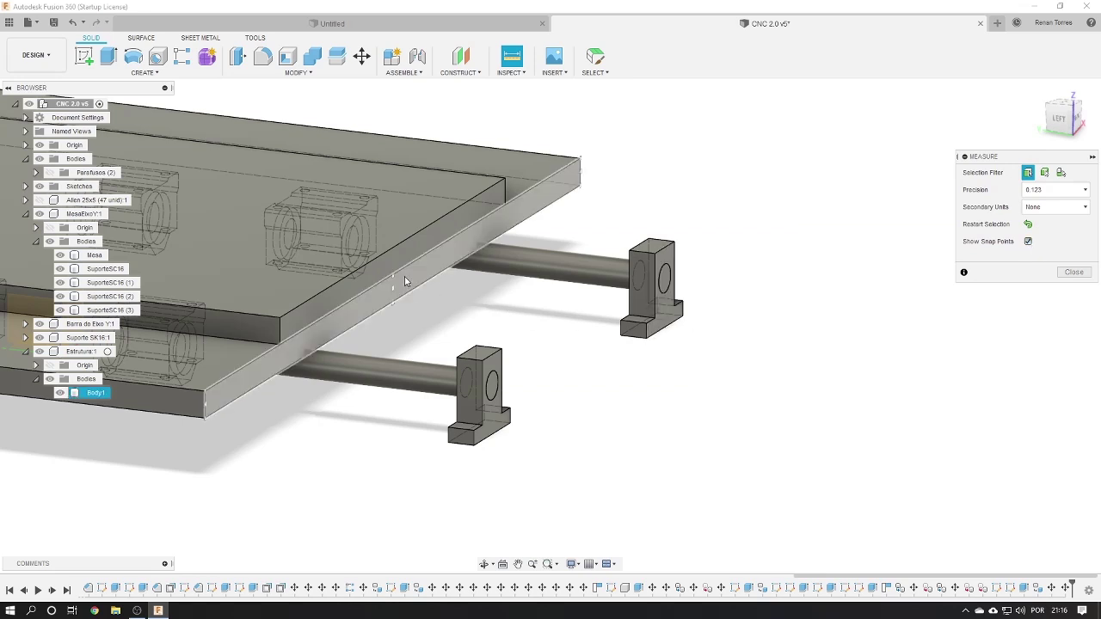
{"action": "left_click", "coordinate": [394, 306]}
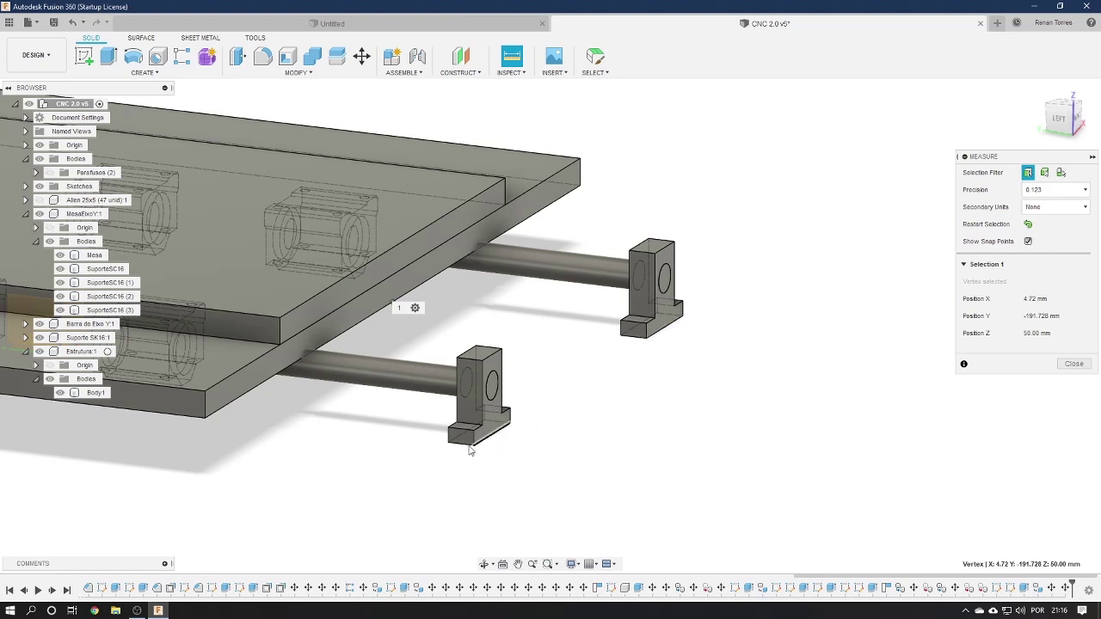
{"action": "left_click", "coordinate": [476, 444]}
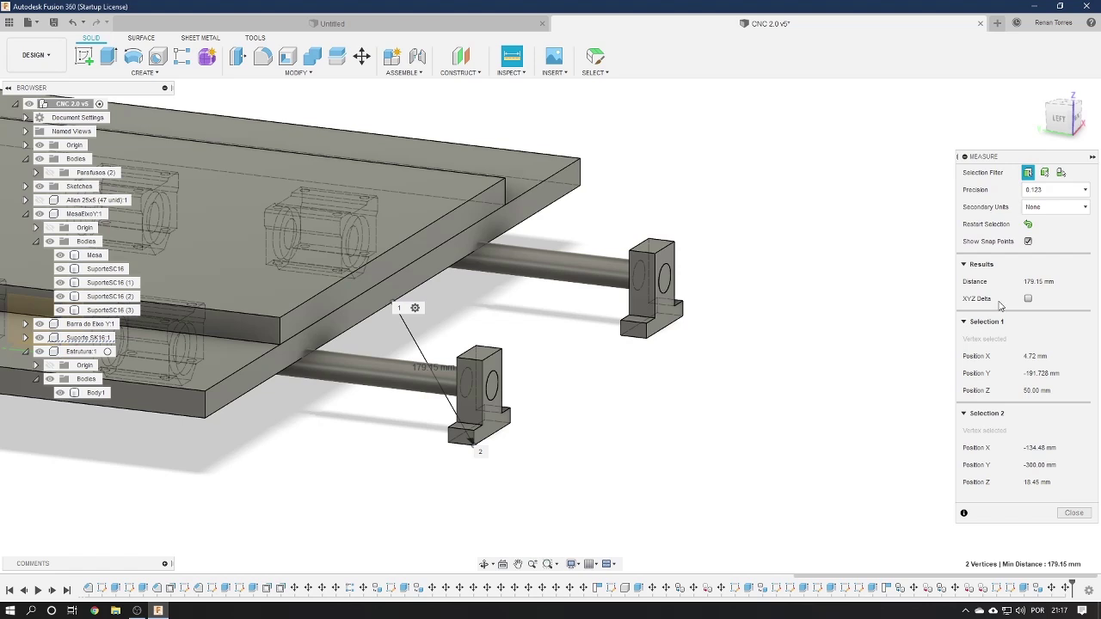
{"action": "left_click", "coordinate": [1029, 300]}
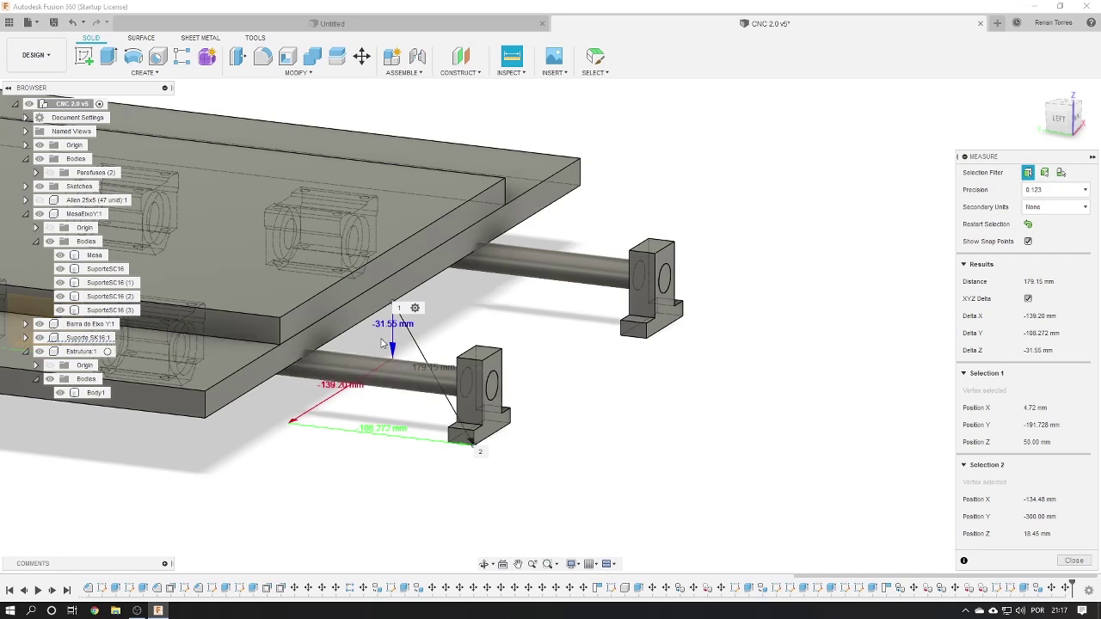
{"action": "middle_click_drag", "start_coordinate": [521, 354], "coordinate": [439, 349], "text": "shift"}
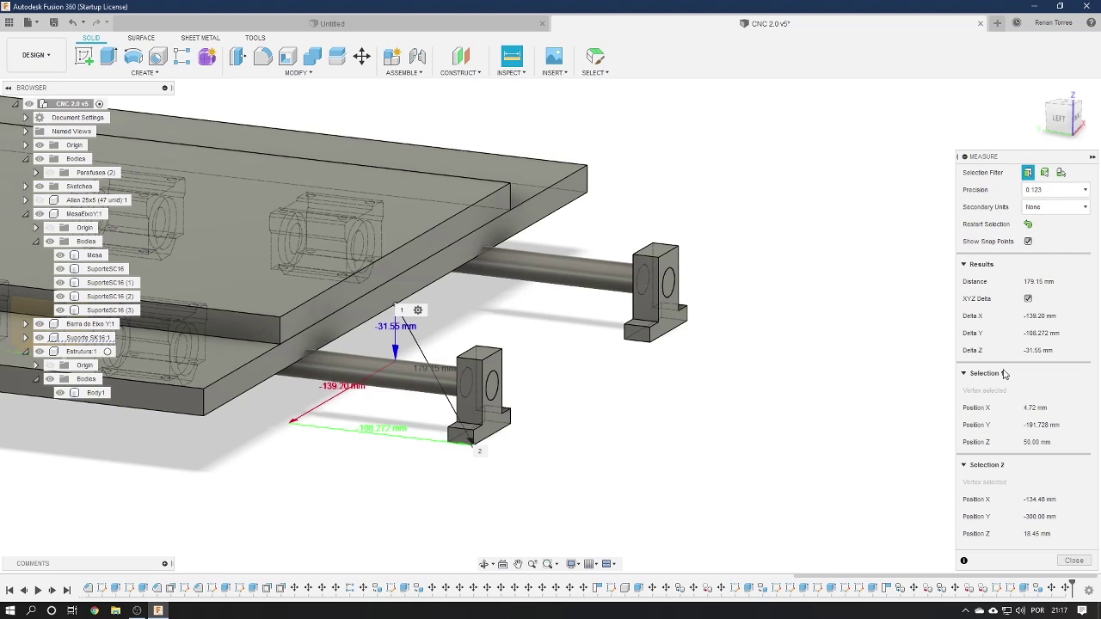
Re-measure plate corner to support foot and copy the -31.55 mm Z offset
{"action": "key", "text": "m"}
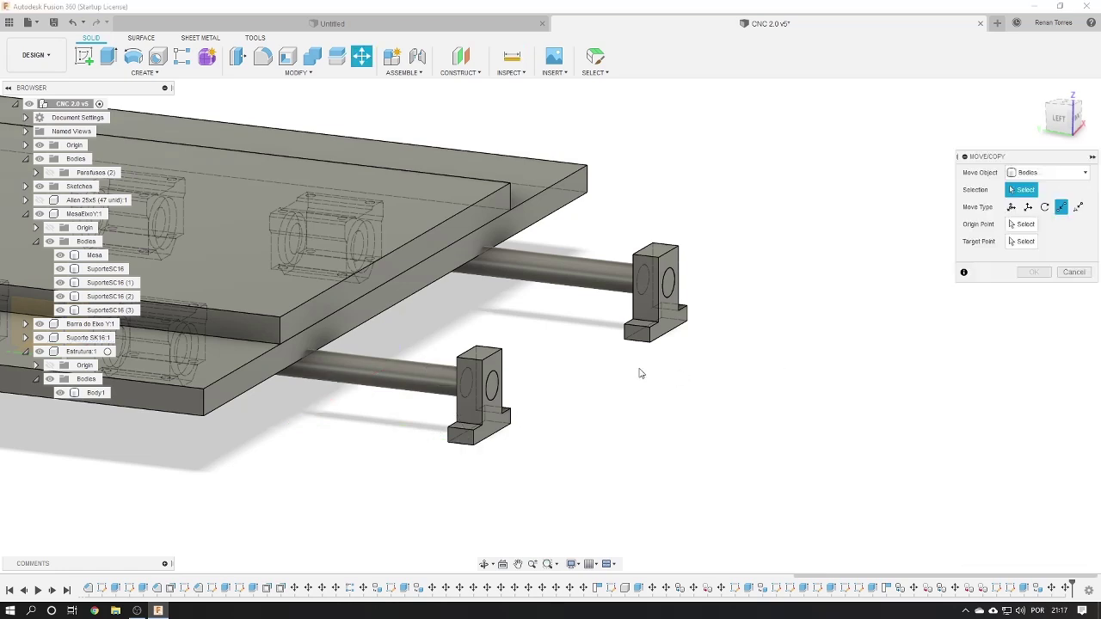
{"action": "left_click", "coordinate": [511, 57]}
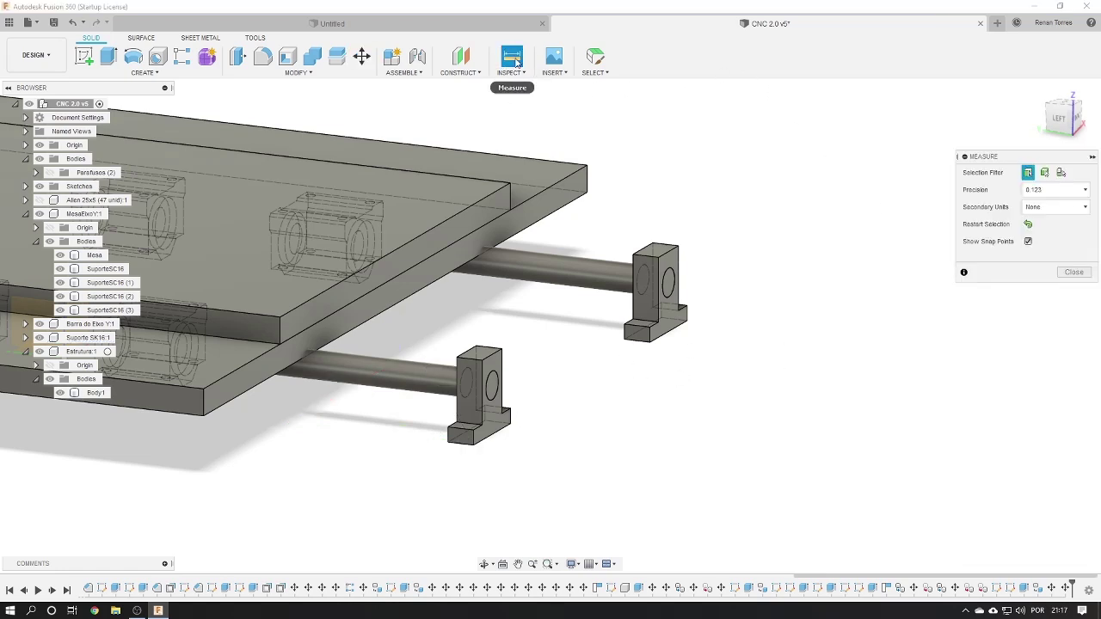
{"action": "left_click", "coordinate": [396, 308]}
{"action": "left_click", "coordinate": [478, 447]}
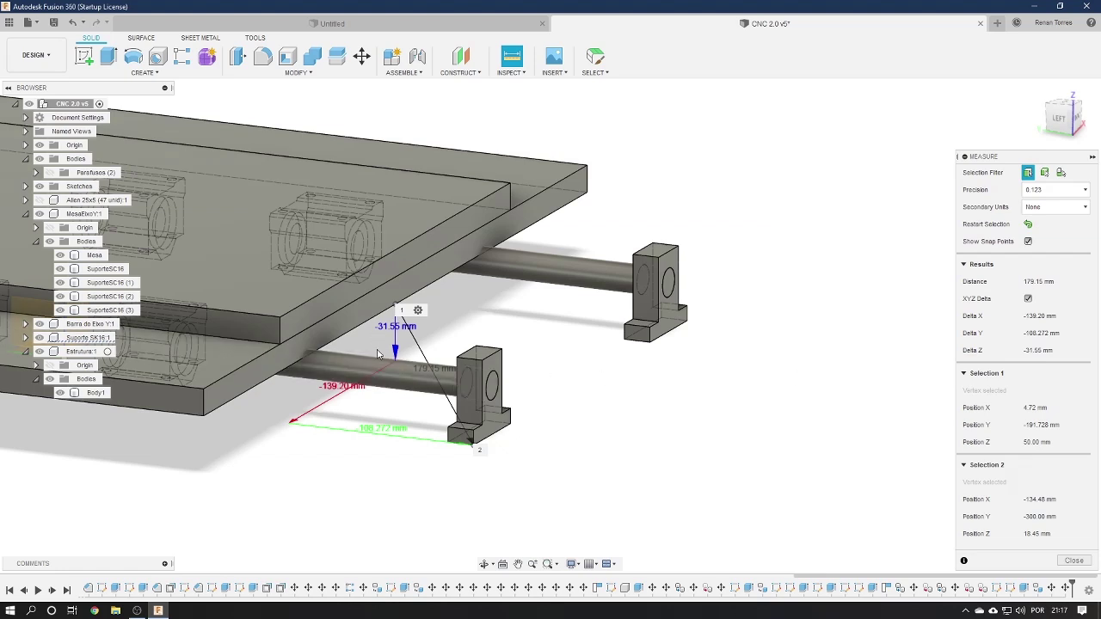
{"action": "left_click", "coordinate": [1040, 351]}
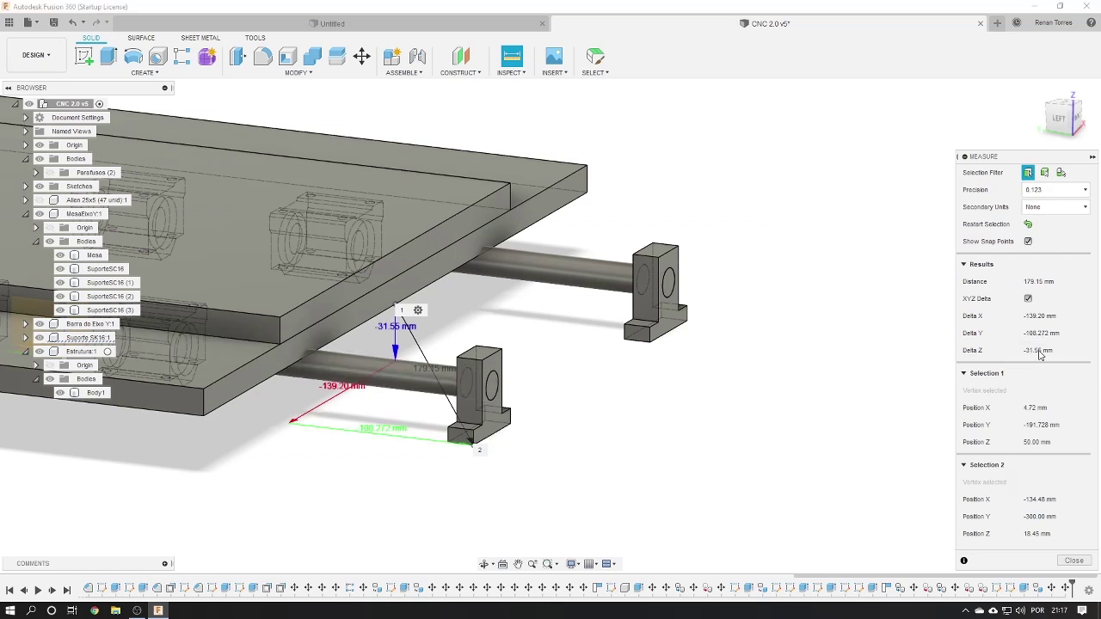
{"action": "left_click", "coordinate": [1075, 561]}
Free-move the base plate -31.55 mm along Z
{"action": "left_click", "coordinate": [362, 56]}
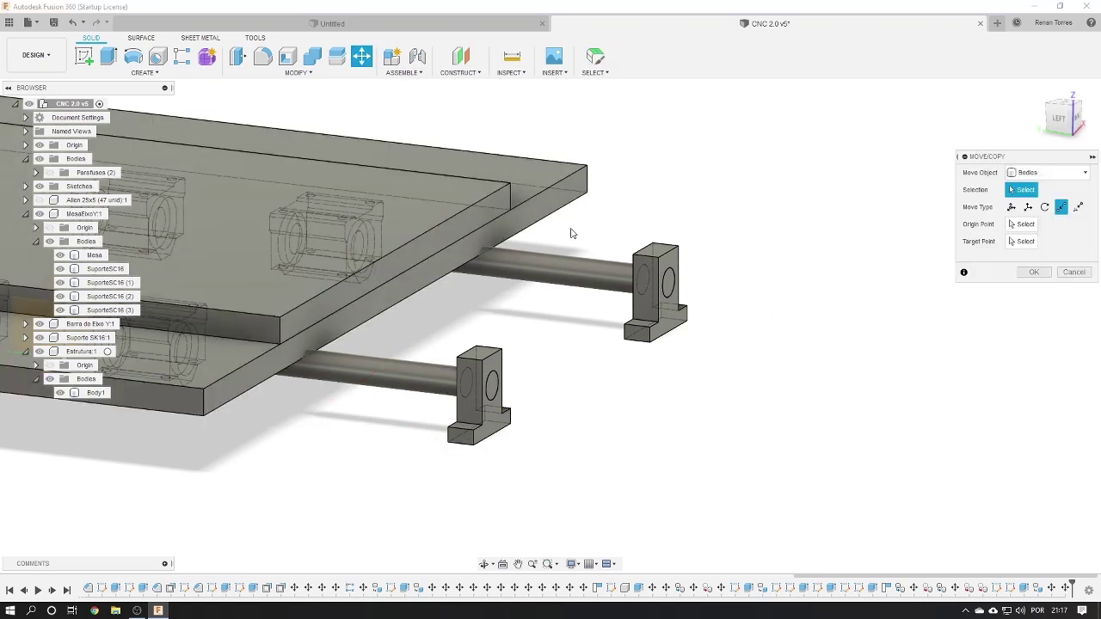
{"action": "left_click", "coordinate": [544, 199]}
{"action": "left_click", "coordinate": [1011, 207]}
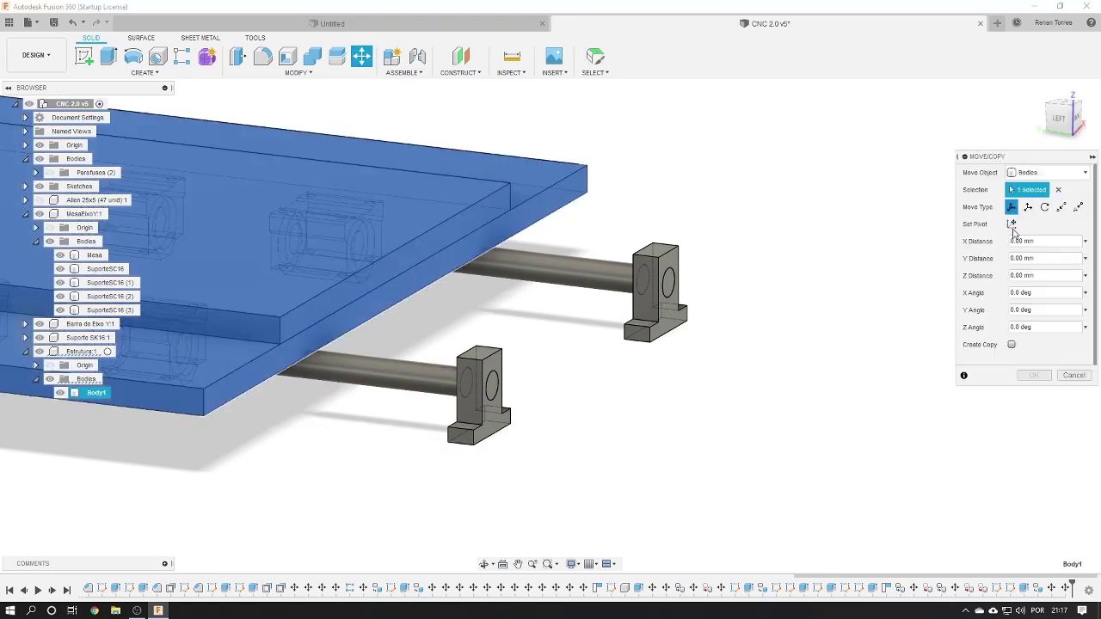
{"action": "key", "text": "Tab"}
{"action": "key", "text": "Tab"}
{"action": "type", "text": "-31.55 mm"}
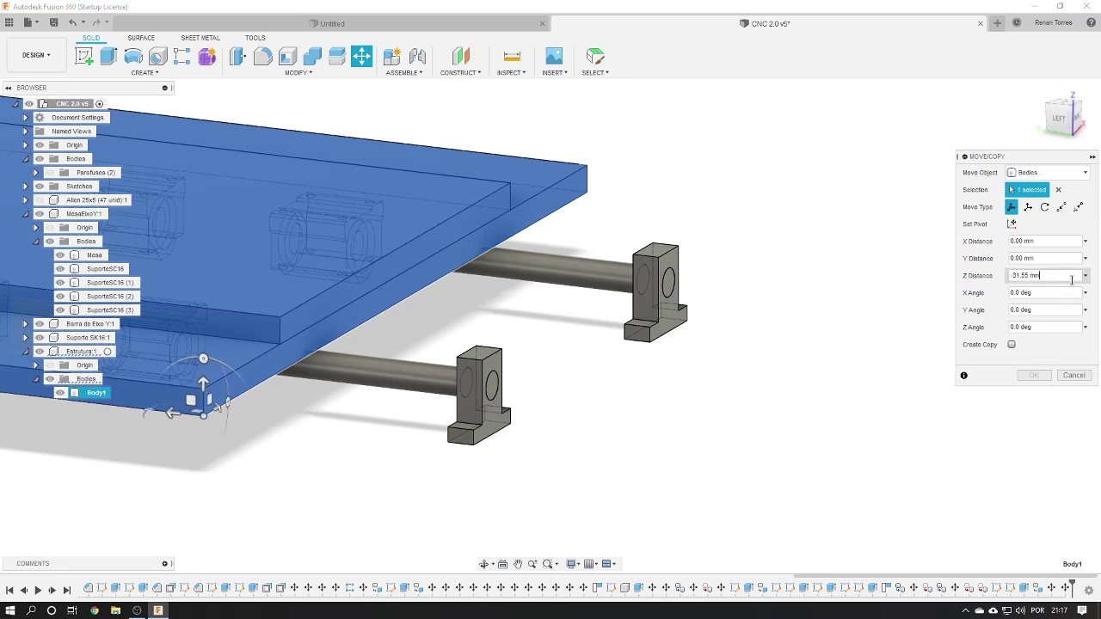
{"action": "left_click", "coordinate": [1032, 375]}
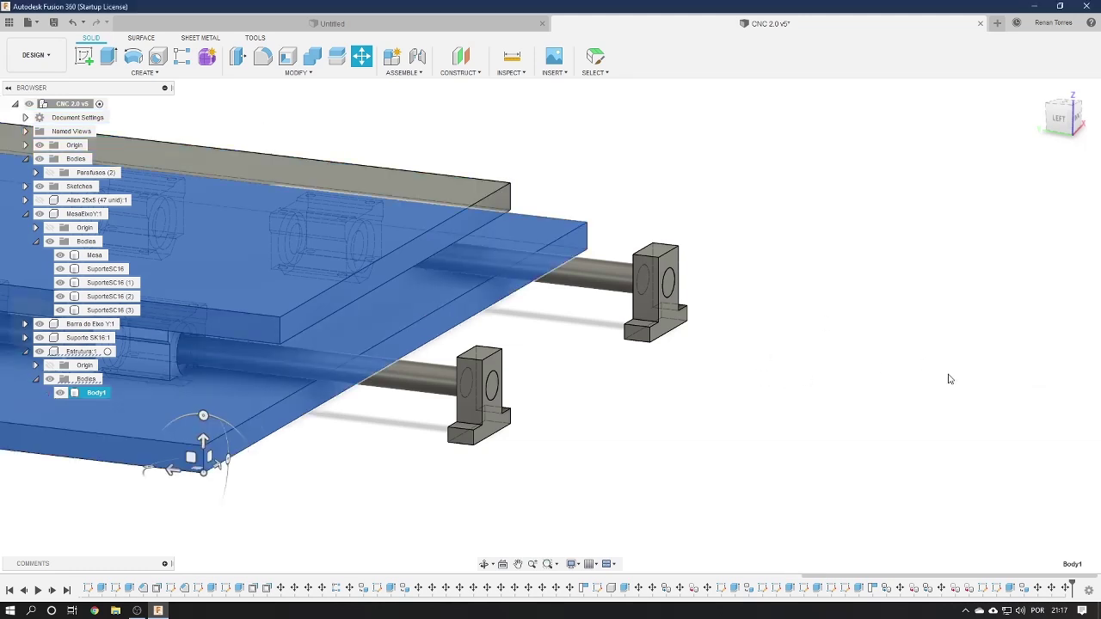
{"action": "middle_click_drag", "start_coordinate": [949, 376], "coordinate": [944, 242], "text": "shift"}
{"action": "mouse_move", "coordinate": [1062, 118]}
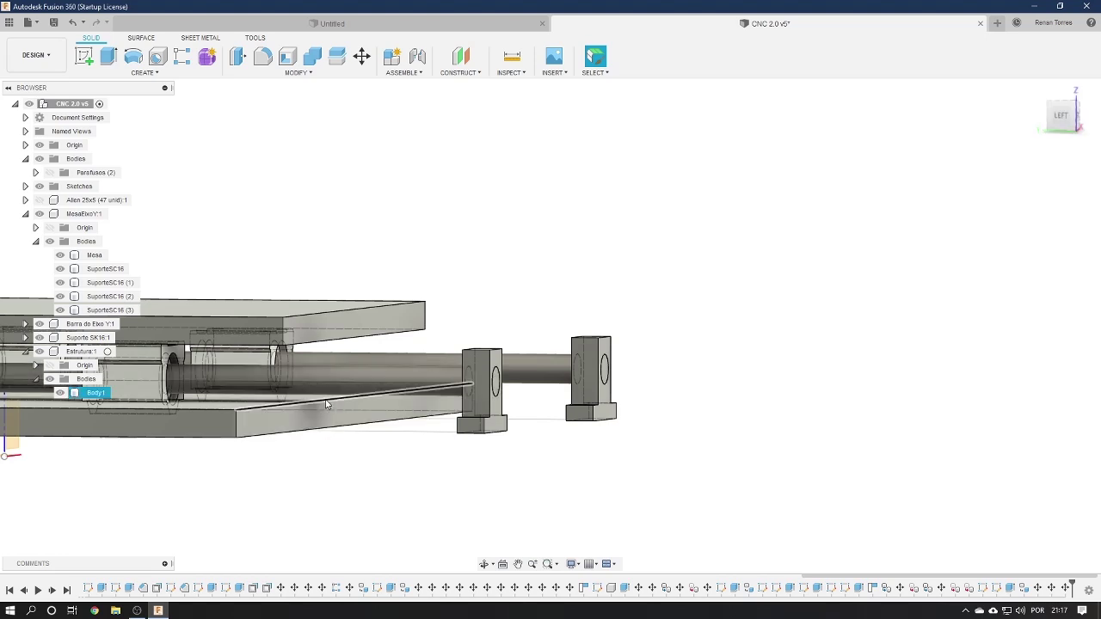
Check the base plate and Mesa table alignment from side and angled views
{"action": "left_click", "coordinate": [1062, 115]}
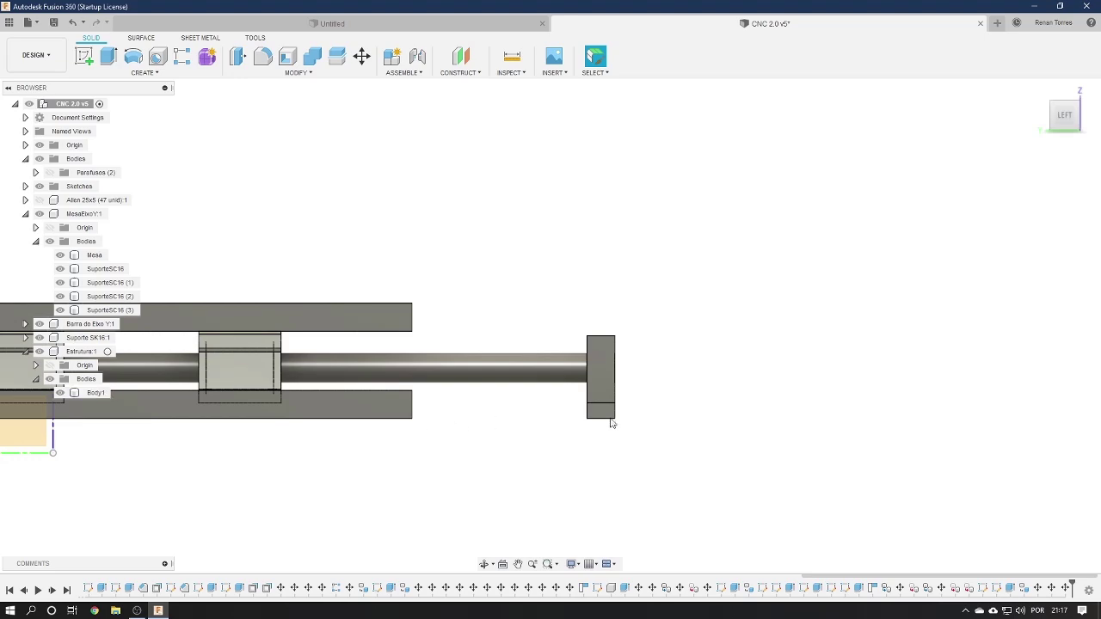
{"action": "middle_click_drag", "start_coordinate": [759, 348], "coordinate": [716, 346], "text": "shift"}
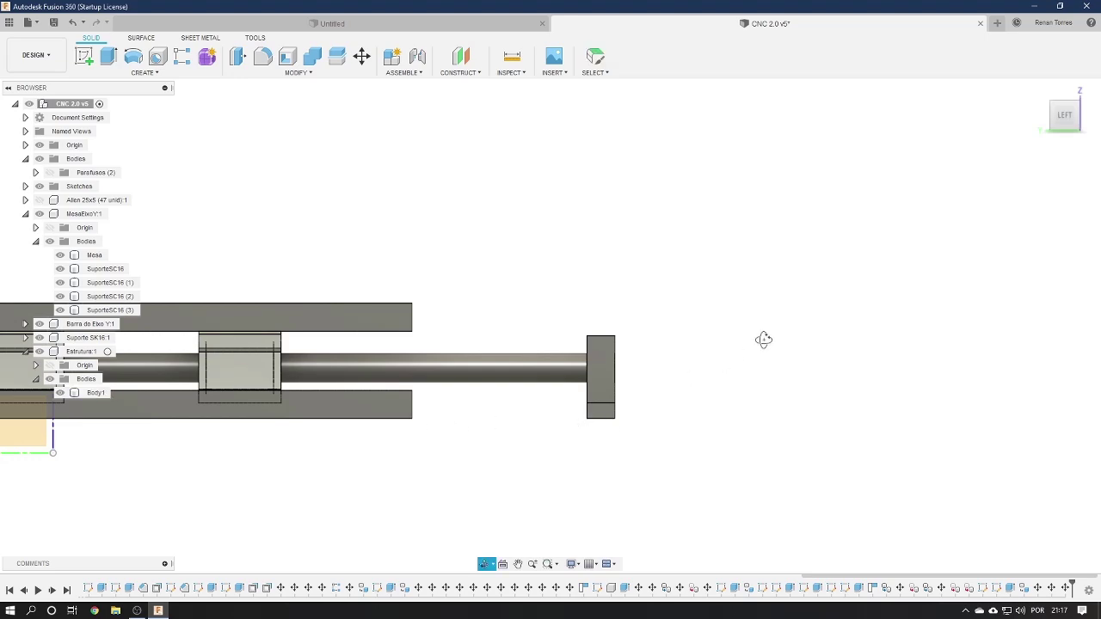
{"action": "left_click_drag", "start_coordinate": [727, 354], "coordinate": [667, 333]}
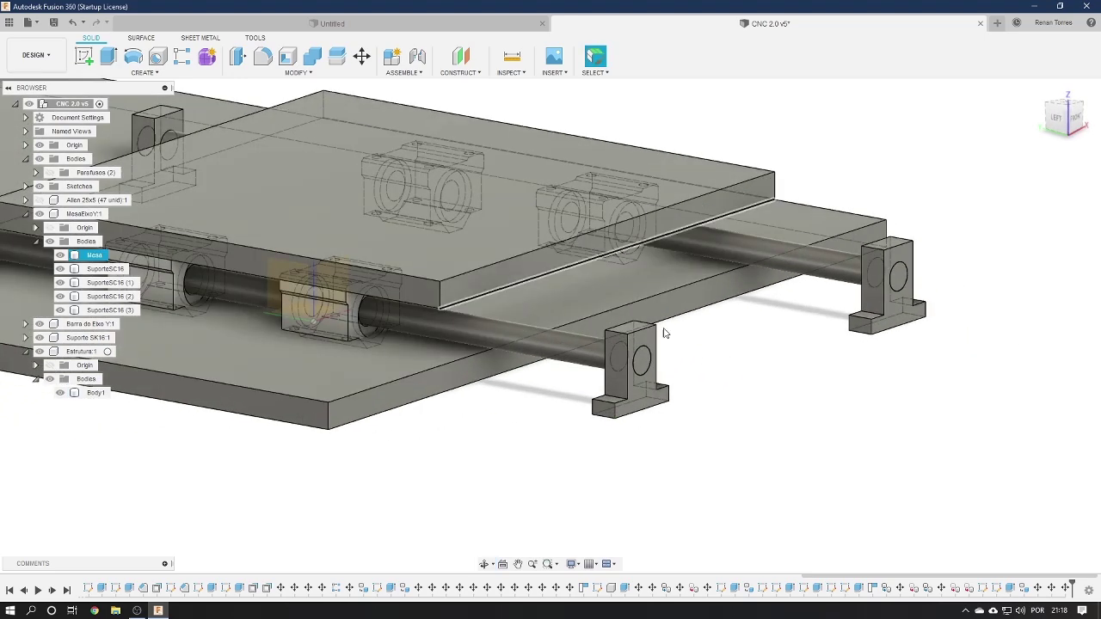
{"action": "key", "text": "Escape"}
{"action": "left_click", "coordinate": [638, 321]}
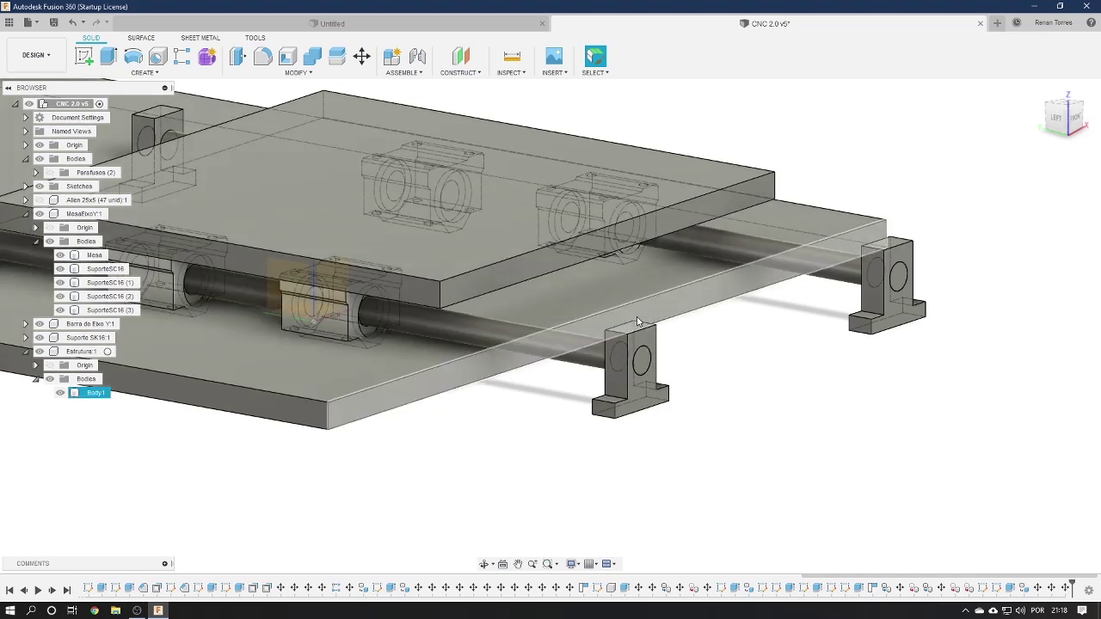
{"action": "left_click", "coordinate": [728, 319]}
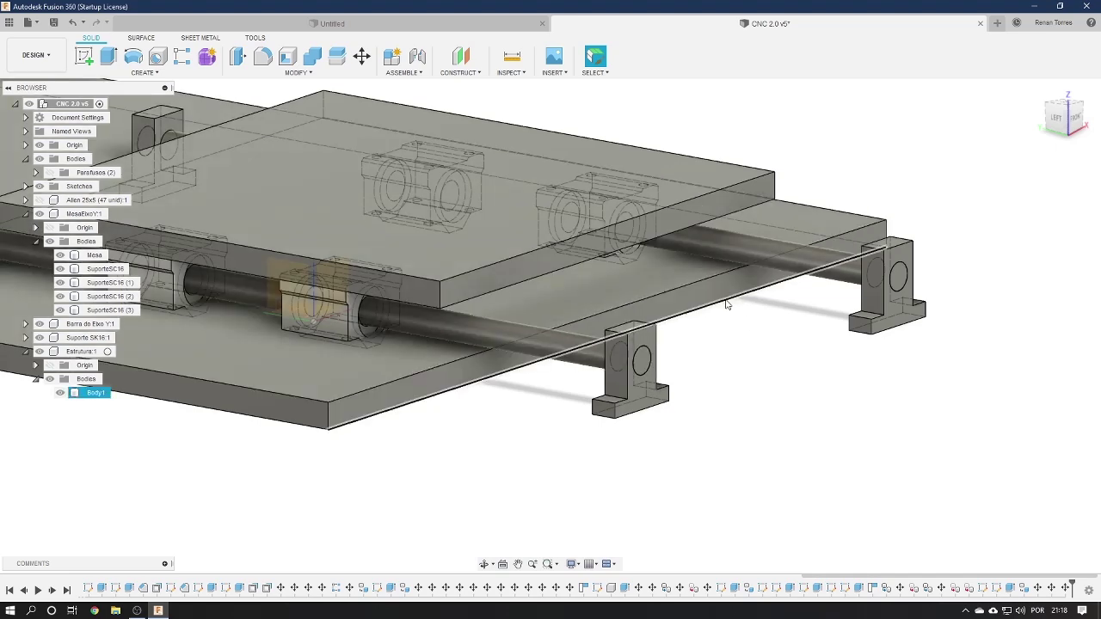
{"action": "left_click", "coordinate": [482, 189]}
{"action": "middle_click_drag", "start_coordinate": [653, 215], "coordinate": [456, 174], "text": "shift"}
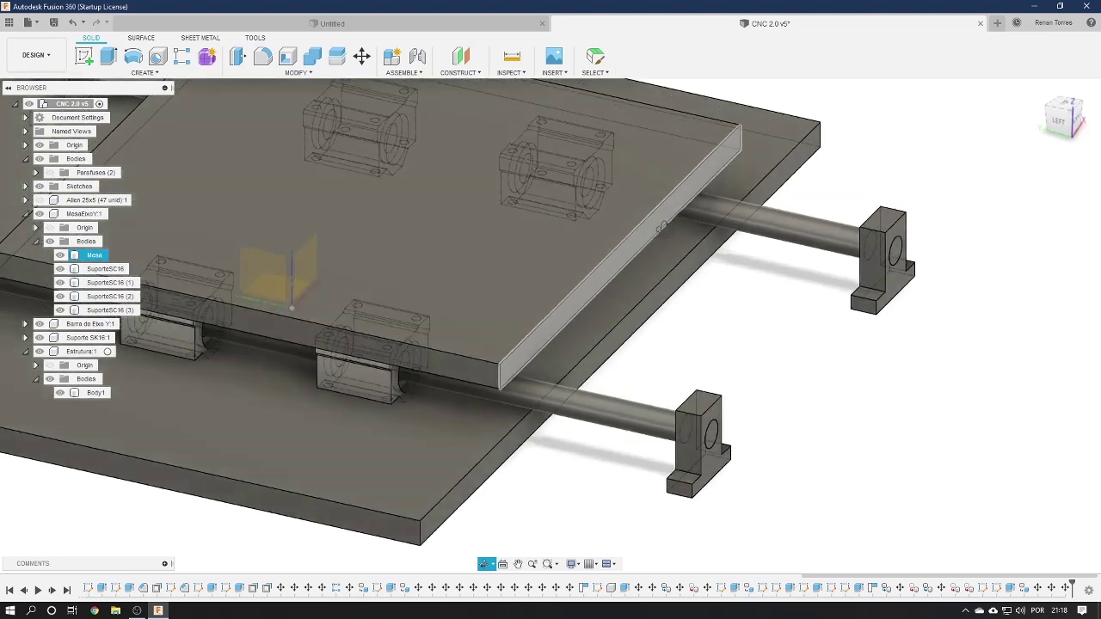
Shift the Estrutura plate -108.272 mm in Y and -15 mm in Z
{"action": "left_click", "coordinate": [512, 56]}
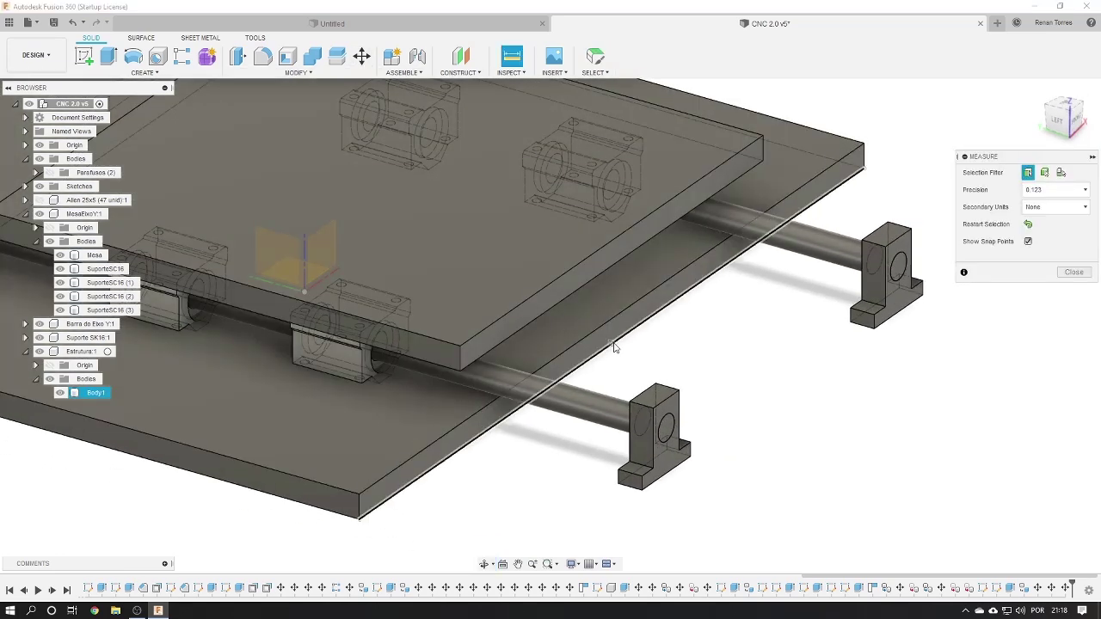
{"action": "left_click", "coordinate": [612, 347]}
{"action": "key", "text": "m"}
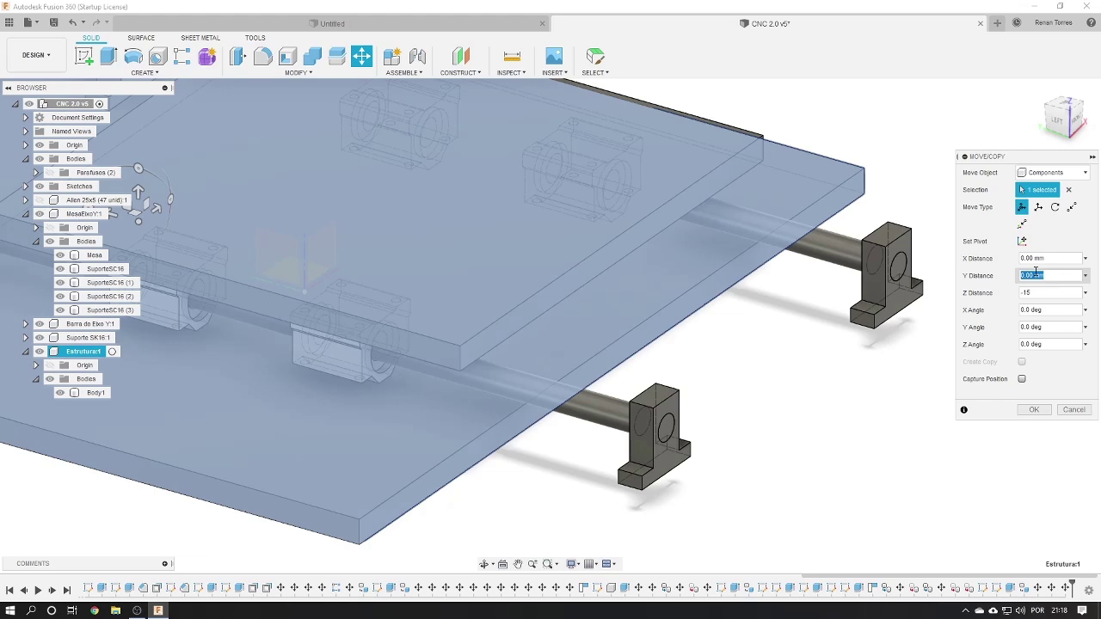
{"action": "type", "text": "-108.272"}
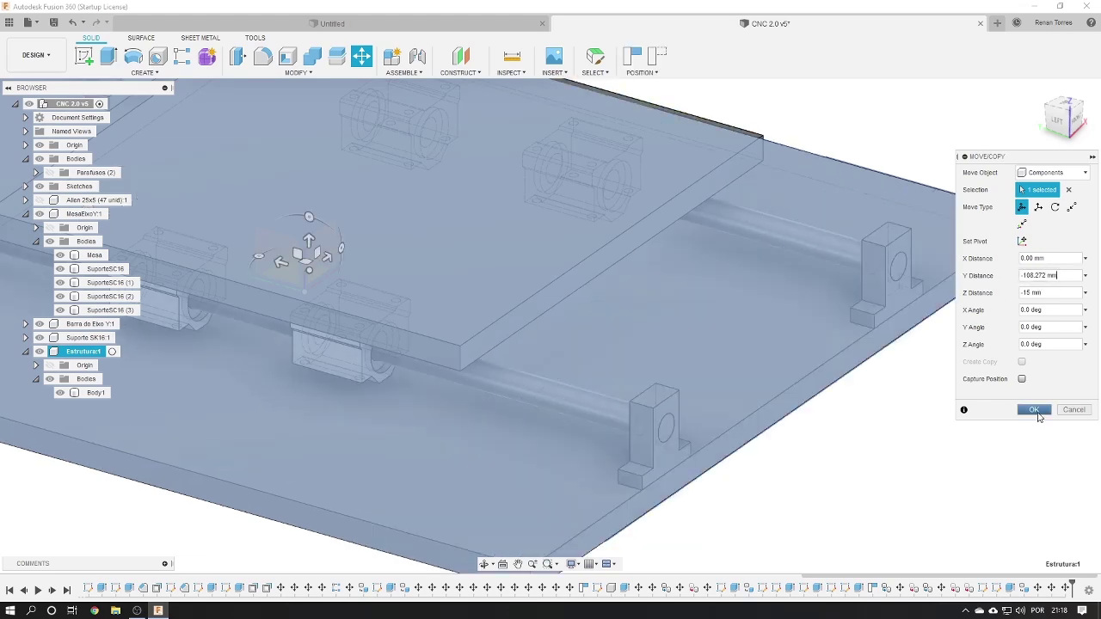
{"action": "left_click", "coordinate": [1034, 409]}
{"action": "scroll", "coordinate": [537, 308], "scroll_direction": "down", "scroll_amount": 5}
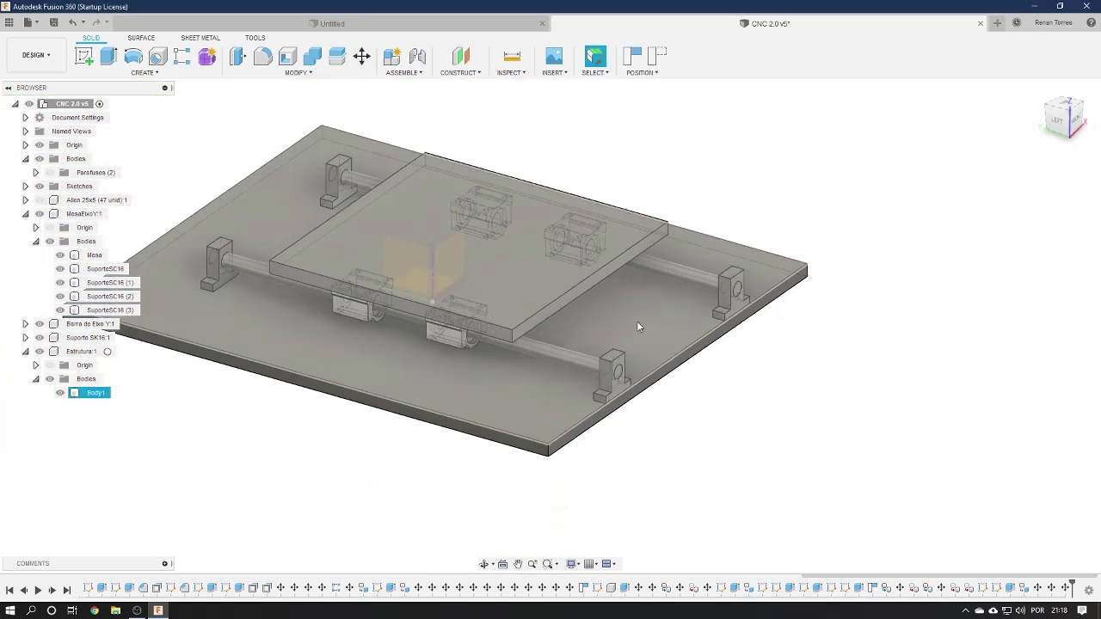
{"action": "mouse_move", "coordinate": [637, 327]}
{"action": "middle_mouse_down", "text": "shift"}
{"action": "mouse_move", "coordinate": [670, 348]}
{"action": "mouse_move", "coordinate": [745, 352]}
{"action": "mouse_move", "coordinate": [708, 361]}
{"action": "mouse_move", "coordinate": [516, 352]}
{"action": "middle_mouse_up", "text": "shift"}
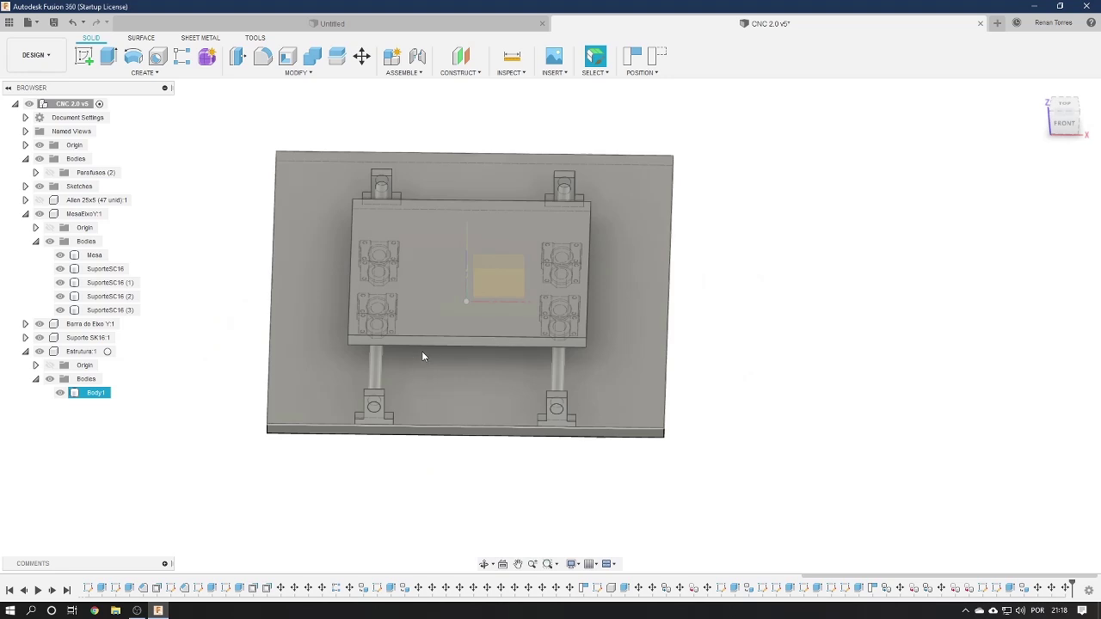
{"action": "key", "text": "Escape"}
{"action": "left_click", "coordinate": [1041, 91]}
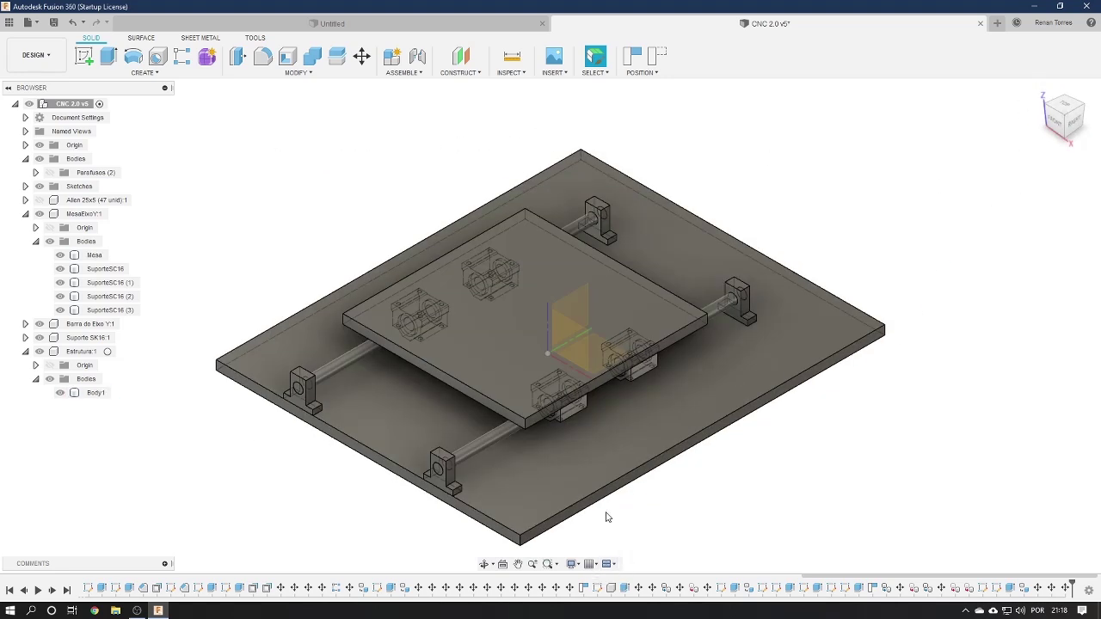
{"action": "left_click", "coordinate": [551, 518]}
{"action": "scroll", "coordinate": [548, 519], "scroll_direction": "up", "scroll_amount": 2}
{"action": "scroll", "coordinate": [569, 472], "scroll_direction": "down", "scroll_amount": 1}
{"action": "key", "text": "Escape"}
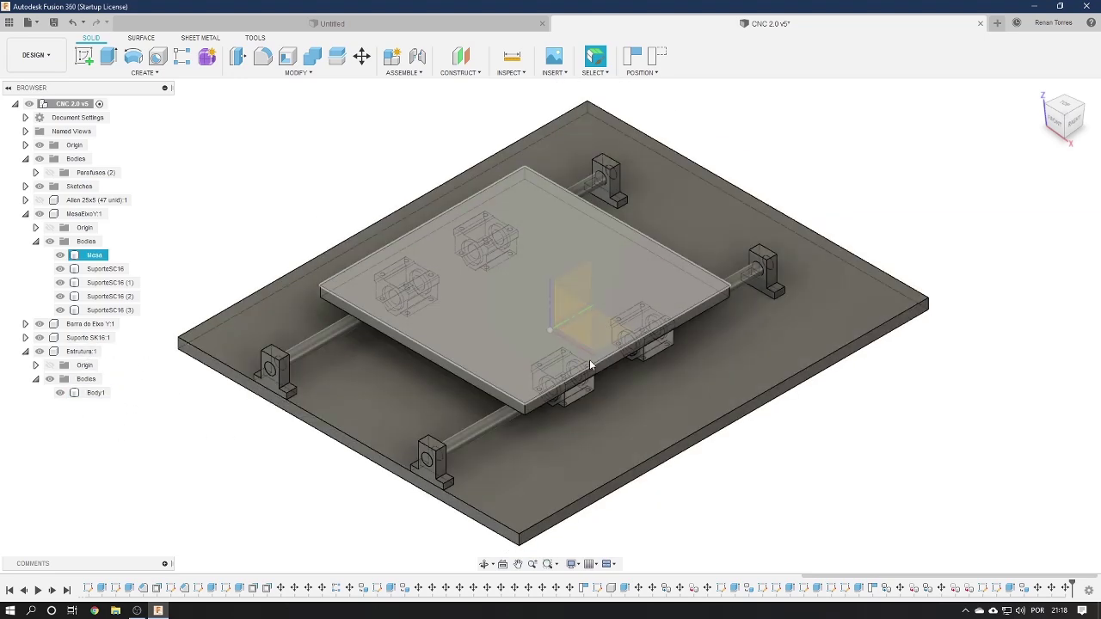
{"action": "left_click", "coordinate": [630, 384]}
{"action": "left_click", "coordinate": [836, 439]}
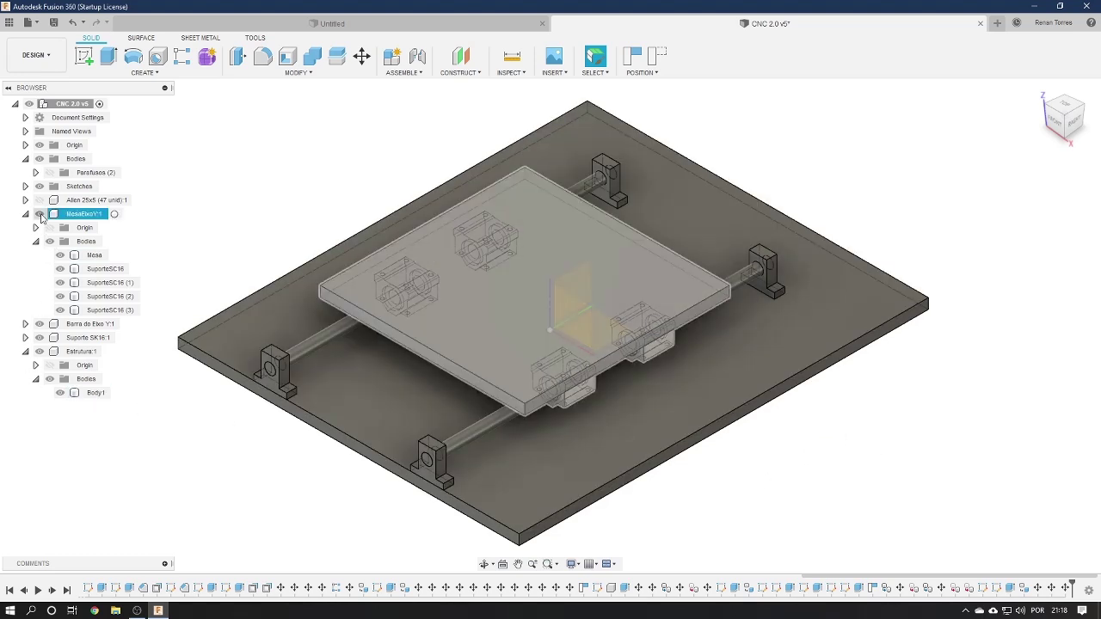
{"action": "left_click", "coordinate": [35, 241]}
{"action": "left_click", "coordinate": [39, 215]}
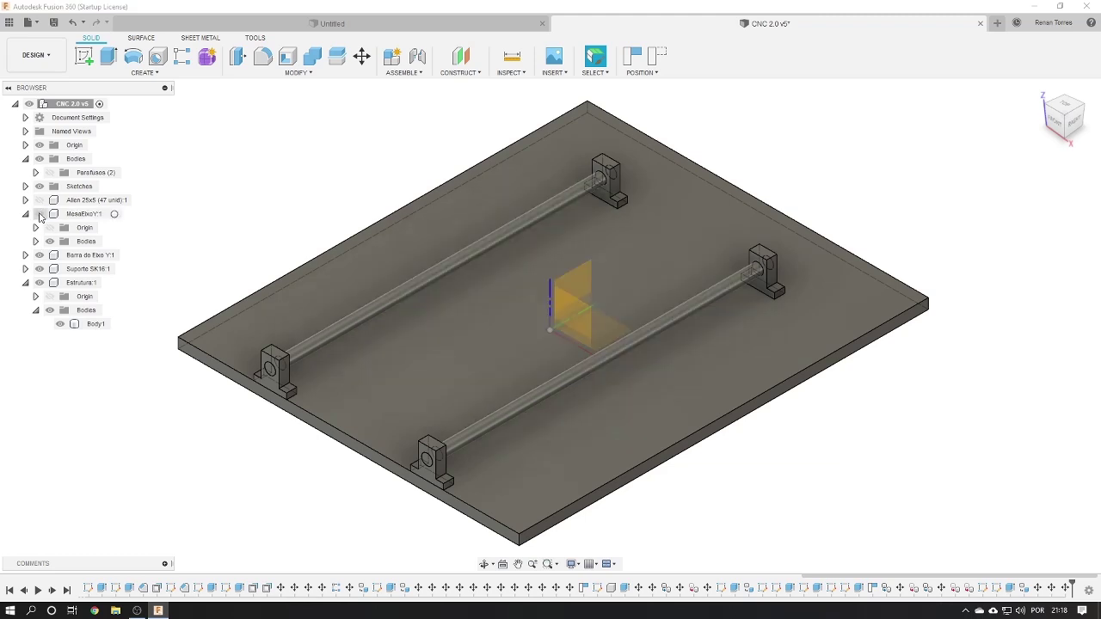
{"action": "left_click", "coordinate": [40, 214]}
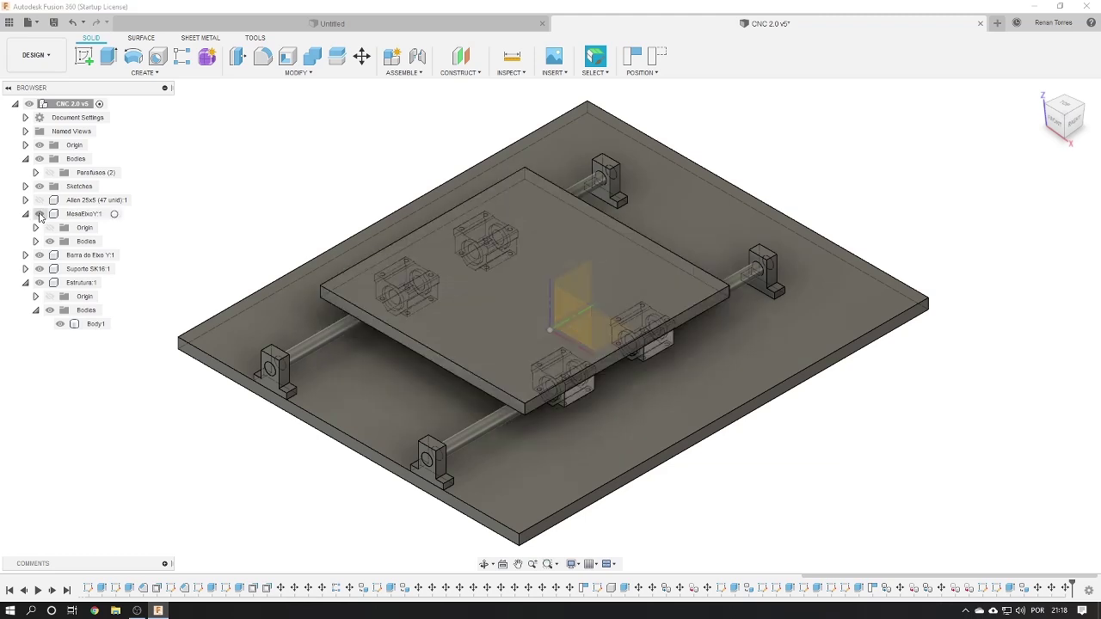